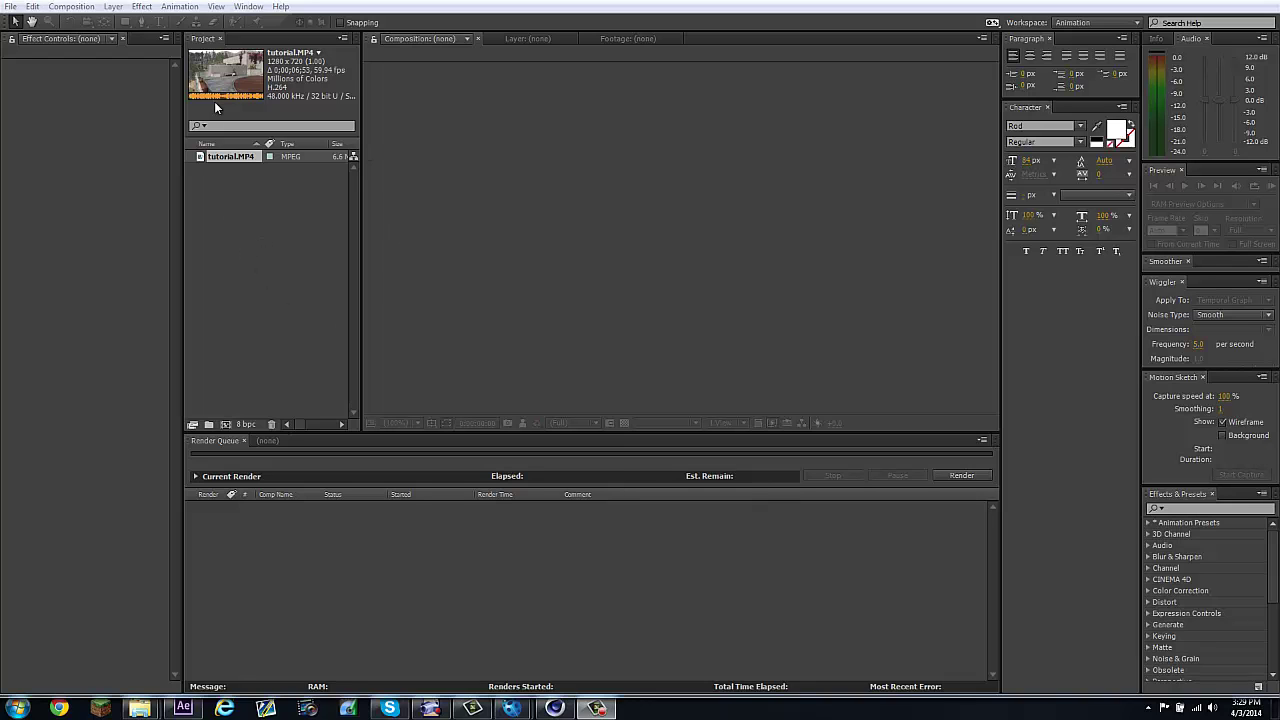
# Step: Create a composition from tutorial.MP4 and trim its start to the 0;00;00;52 mark
pyautogui.moveTo(232, 155); pyautogui.dragTo(246, 424)
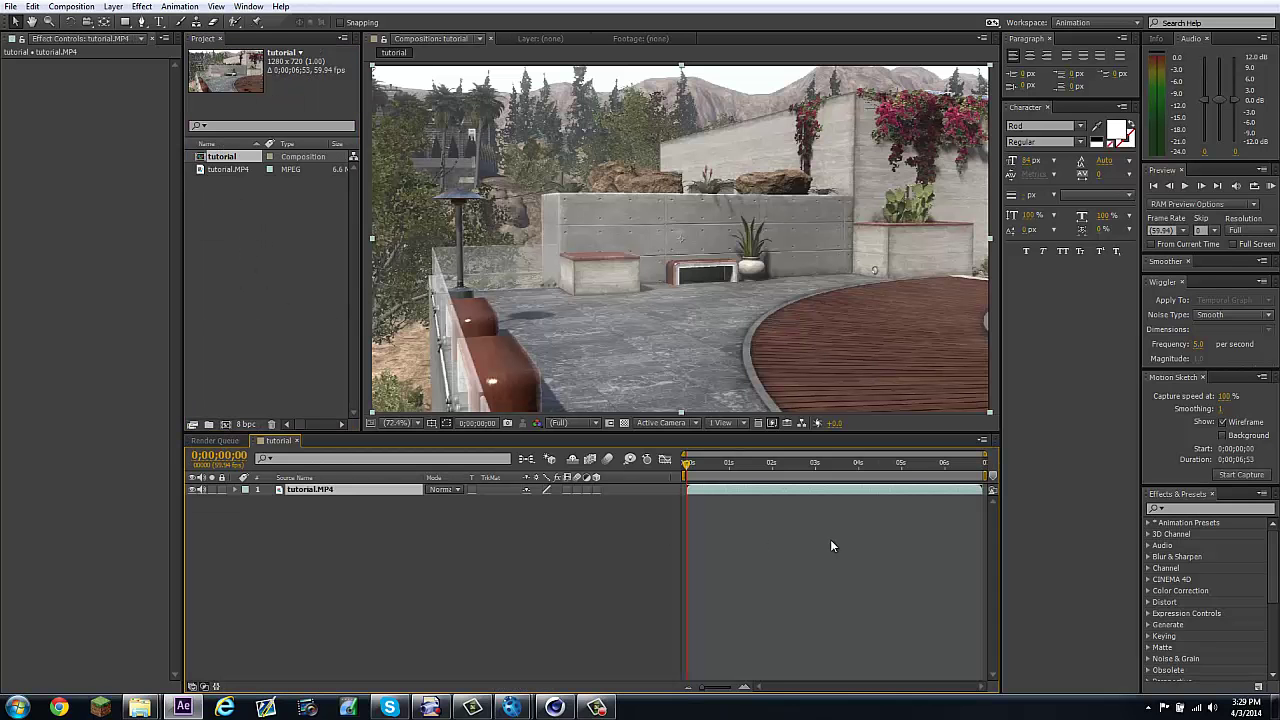
pyautogui.moveTo(696, 473); pyautogui.dragTo(727, 471)
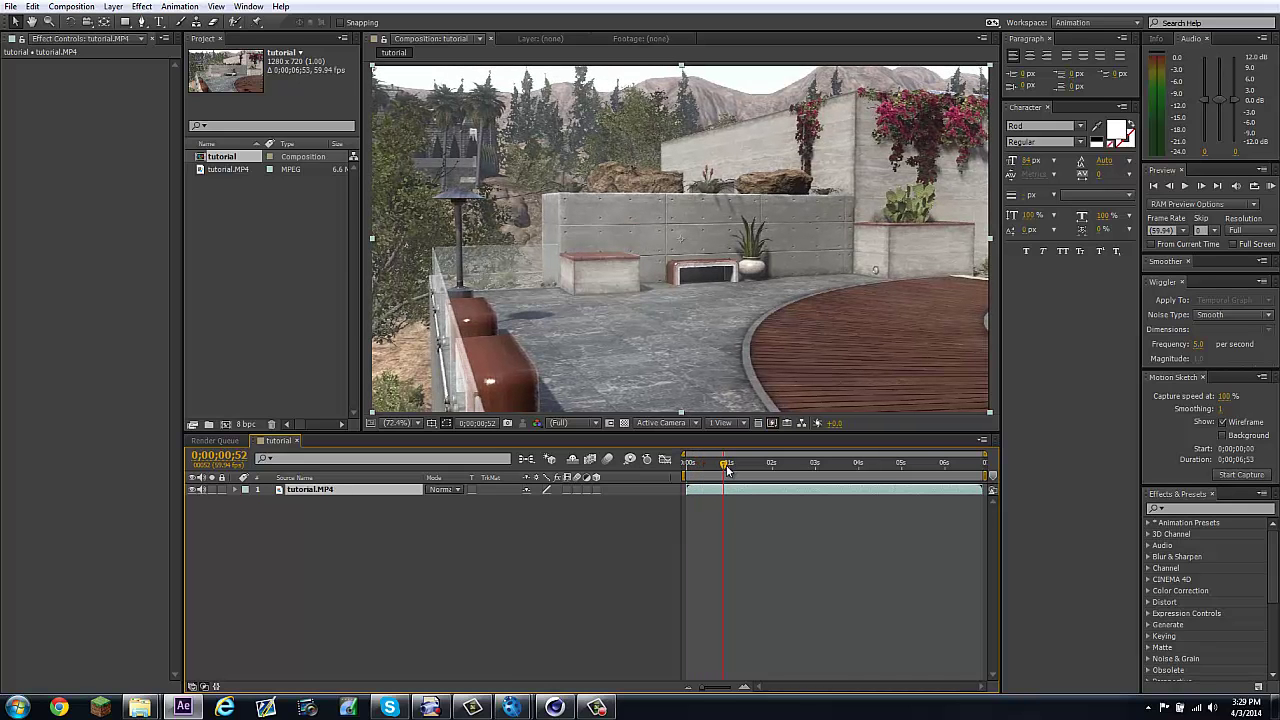
pyautogui.press('b')
pyautogui.rightClick(735, 477)
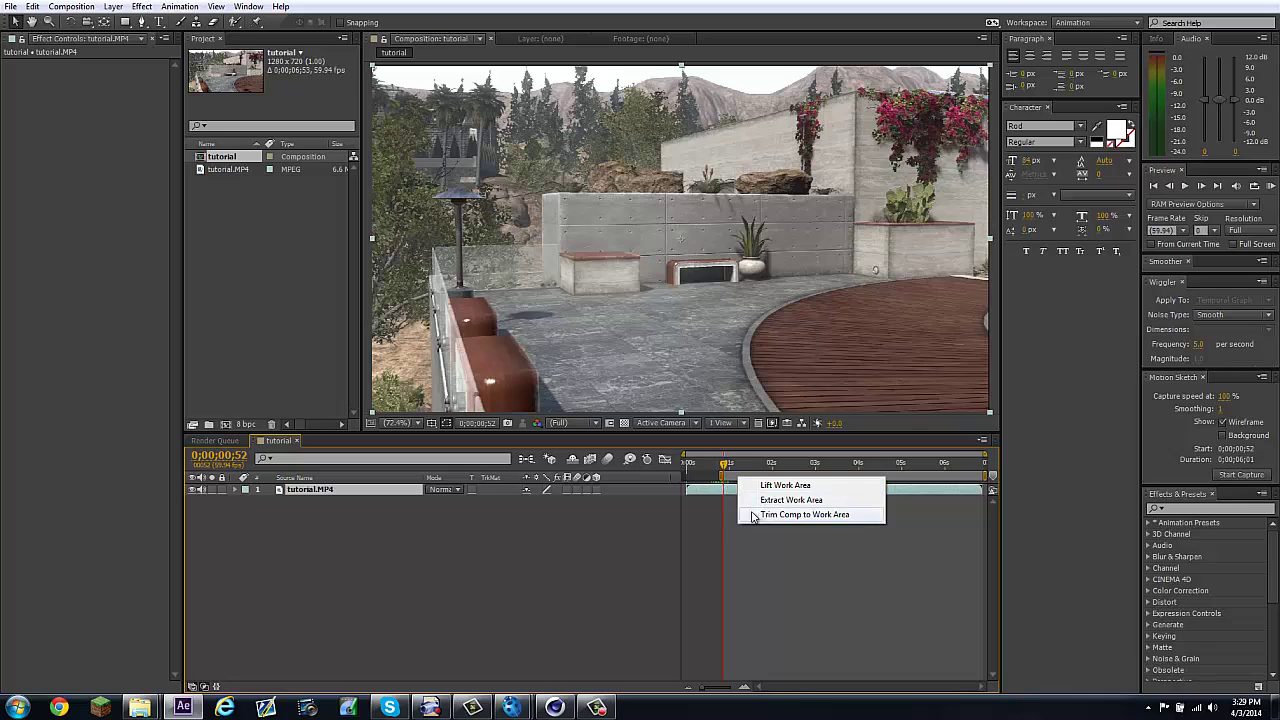
pyautogui.click(750, 517)
# Step: Set the work area's end at 0;00;06;21 and trim the composition to it
pyautogui.moveTo(691, 467); pyautogui.dragTo(961, 478)
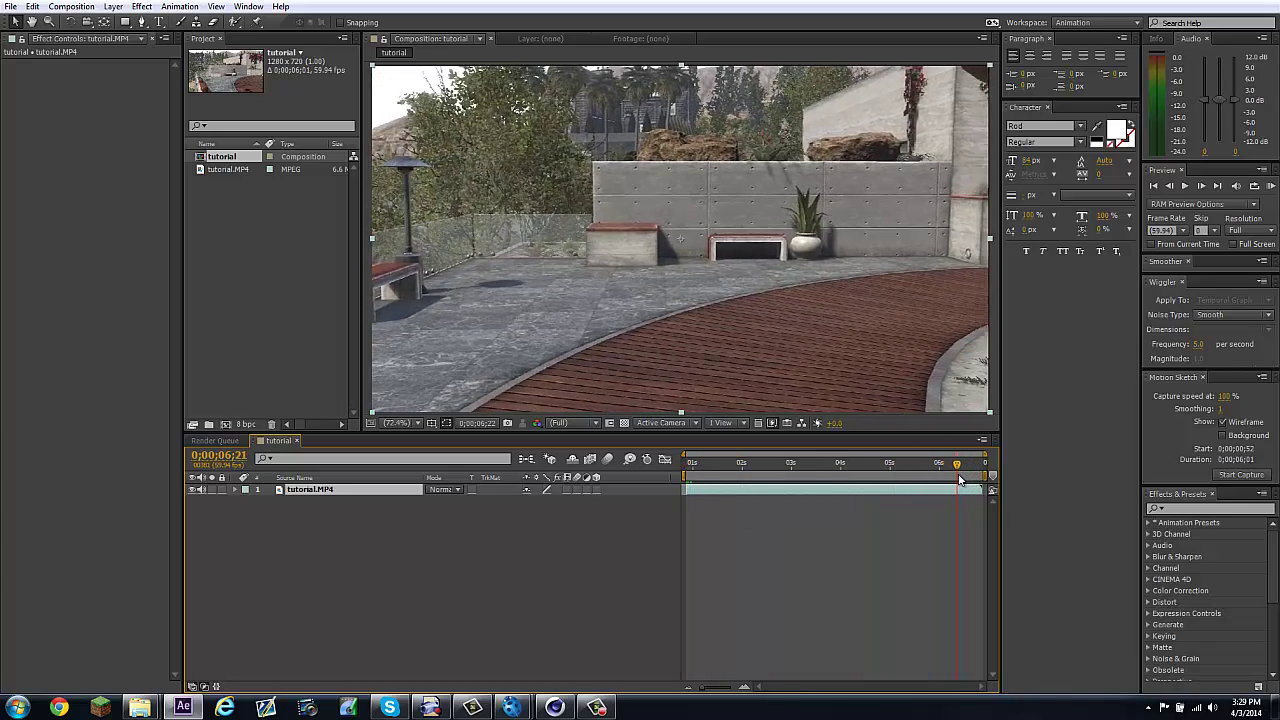
pyautogui.press('n')
pyautogui.rightClick(934, 470)
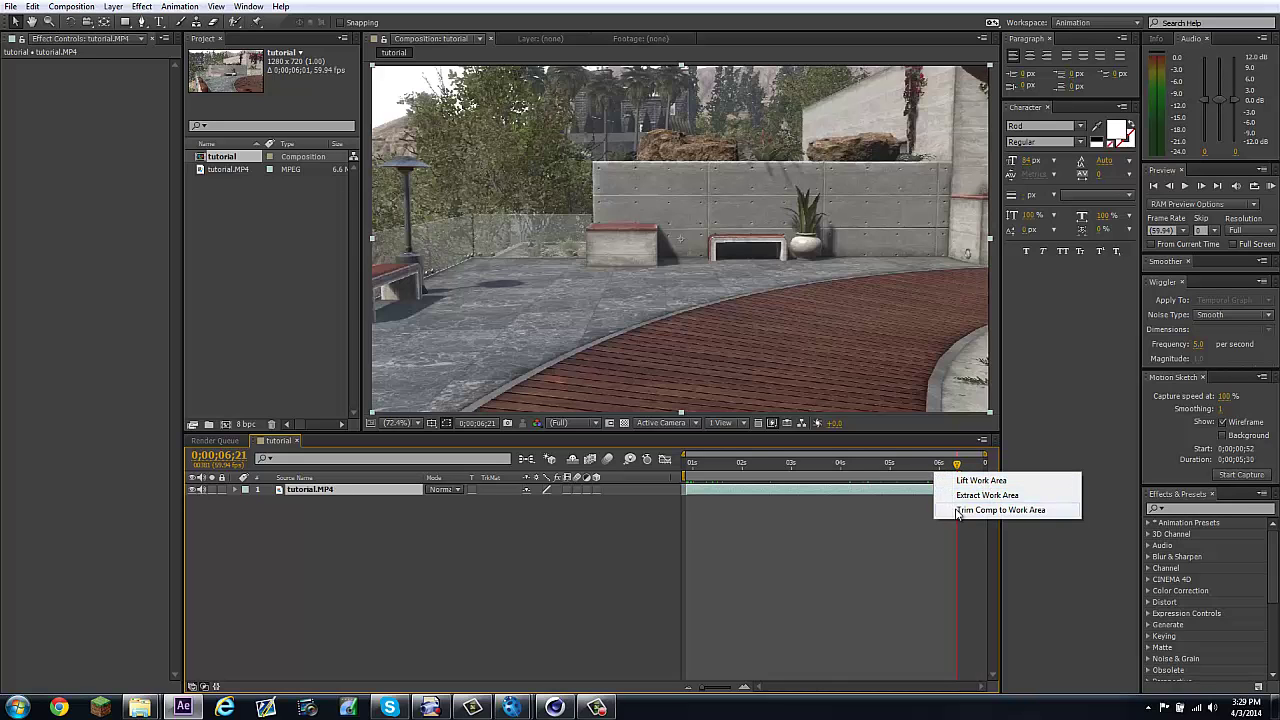
pyautogui.click(1002, 509)
# Step: Scale the tutorial.MP4 layer to 101%
pyautogui.moveTo(689, 465); pyautogui.dragTo(909, 465)
pyautogui.press('s')
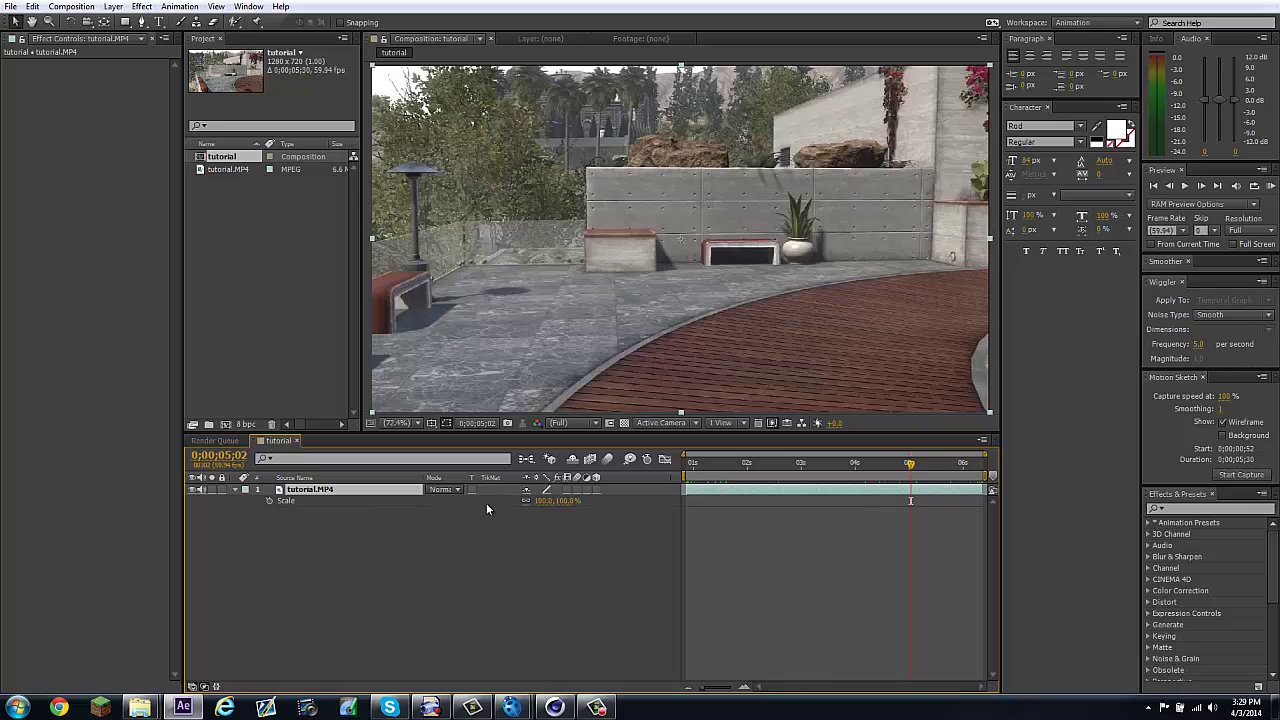
pyautogui.click(543, 500)
pyautogui.write('101')
pyautogui.press('Return')
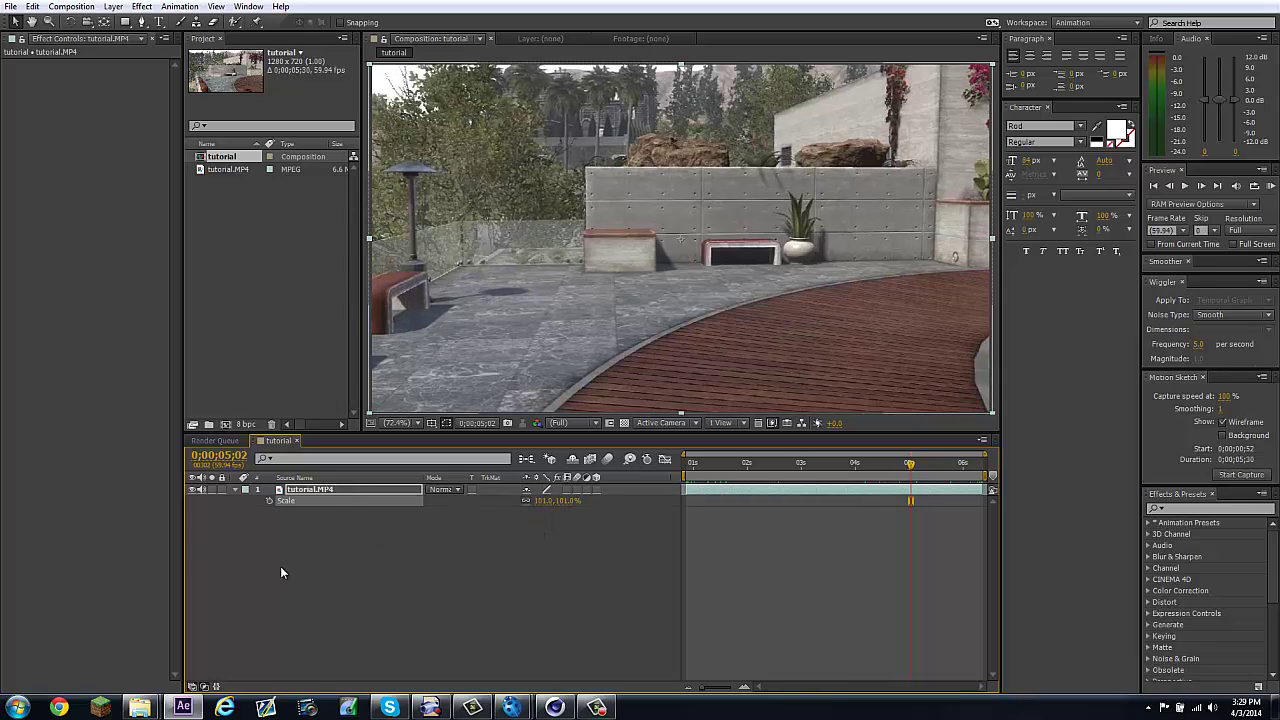
pyautogui.click(242, 490)
pyautogui.moveTo(709, 466); pyautogui.dragTo(737, 490)
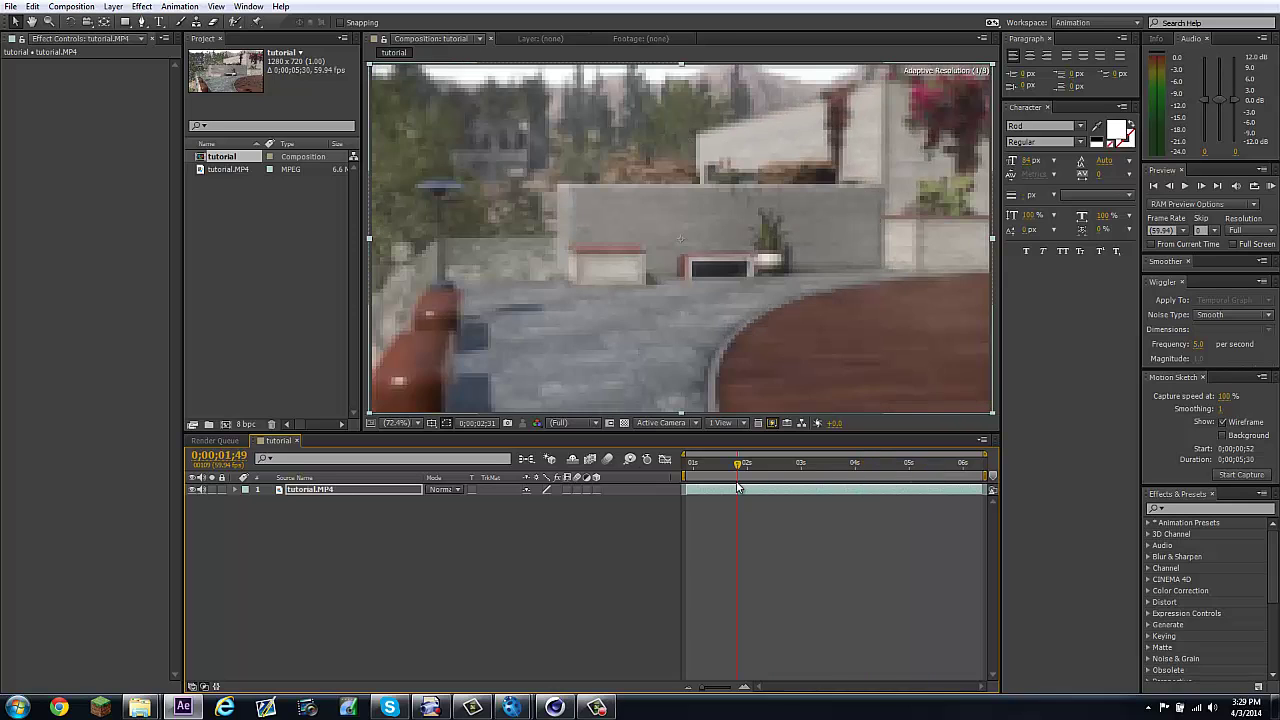
# Step: Add the composition to the render queue and set its output format to JPEG Sequence
pyautogui.click(82, 7)
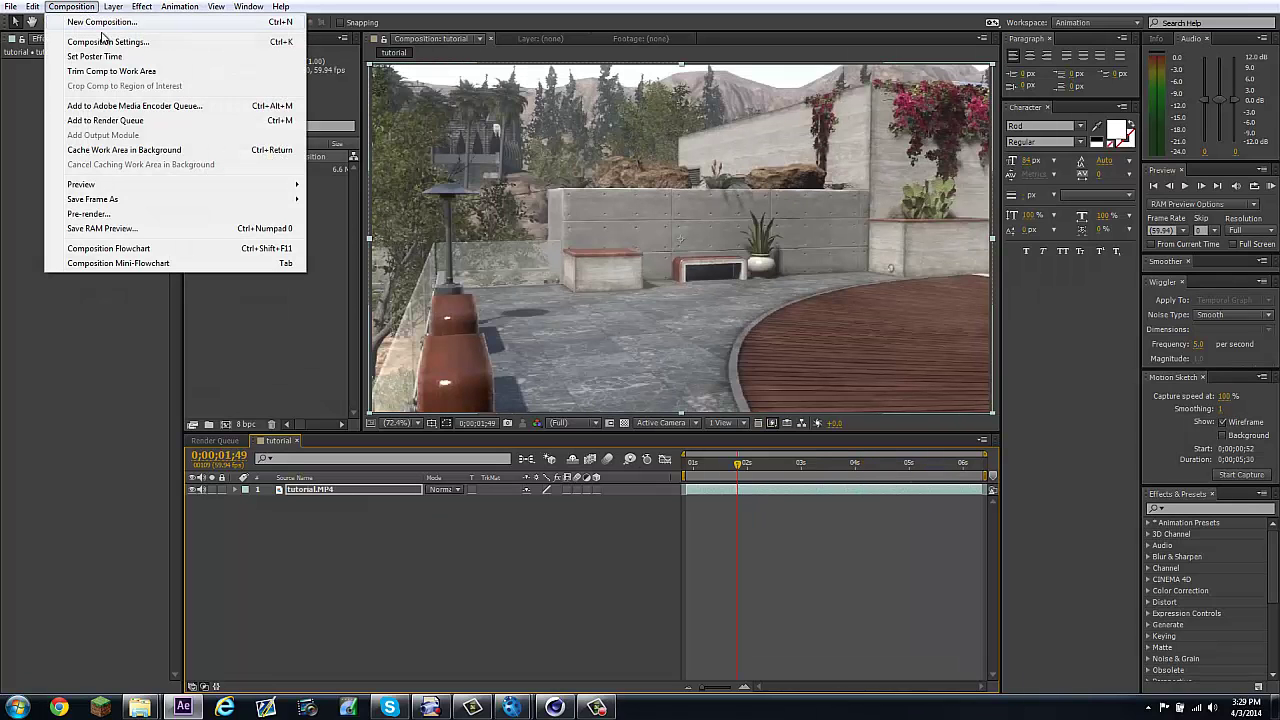
pyautogui.click(136, 119)
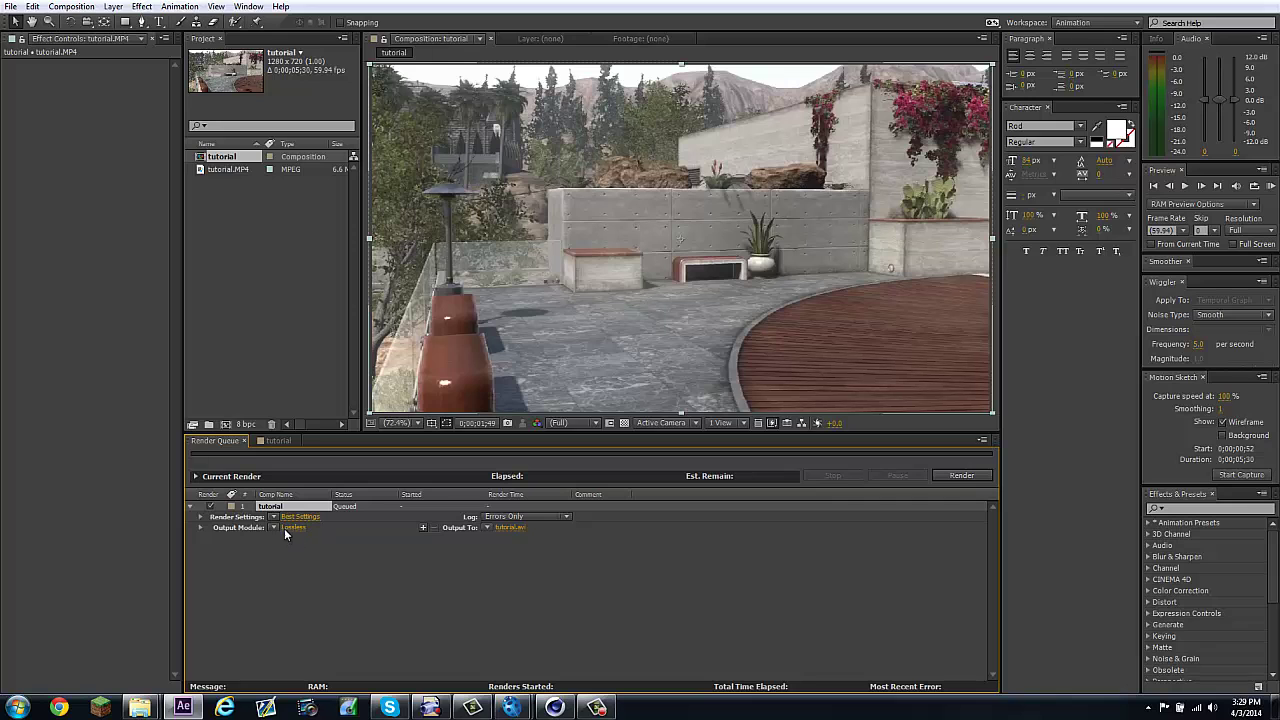
pyautogui.click(291, 527)
pyautogui.click(640, 180)
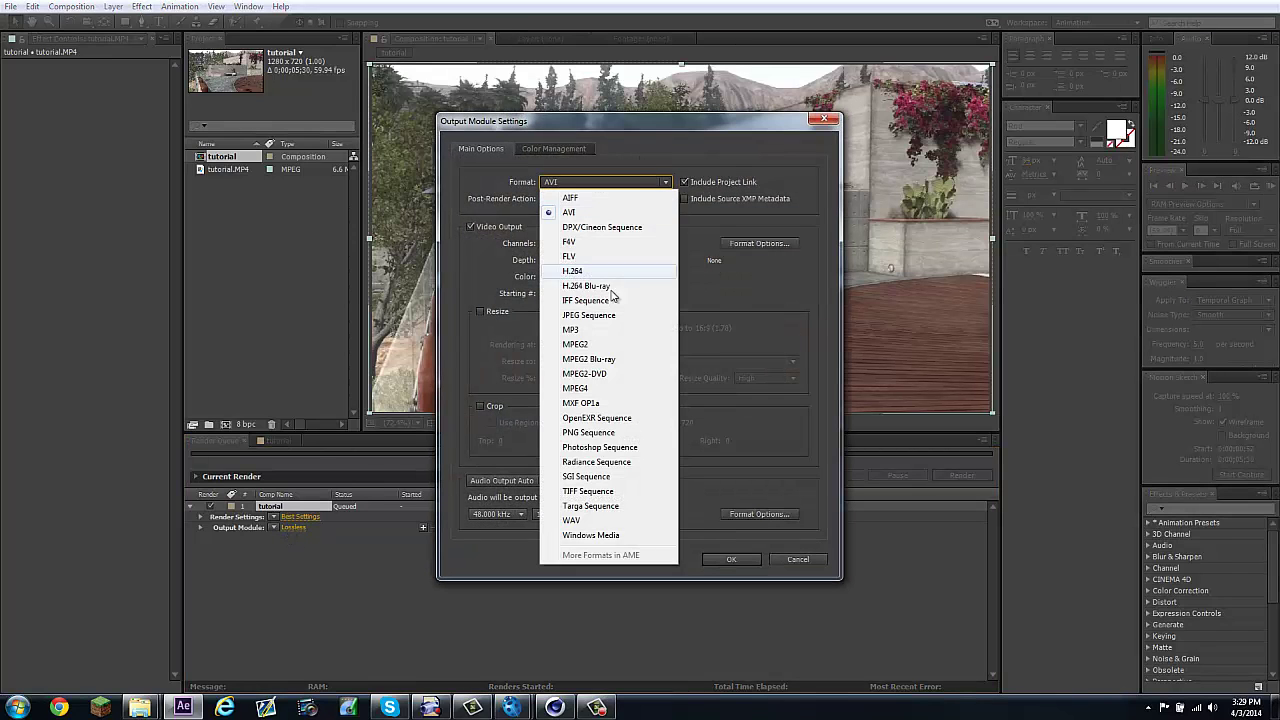
pyautogui.click(600, 317)
pyautogui.click(733, 559)
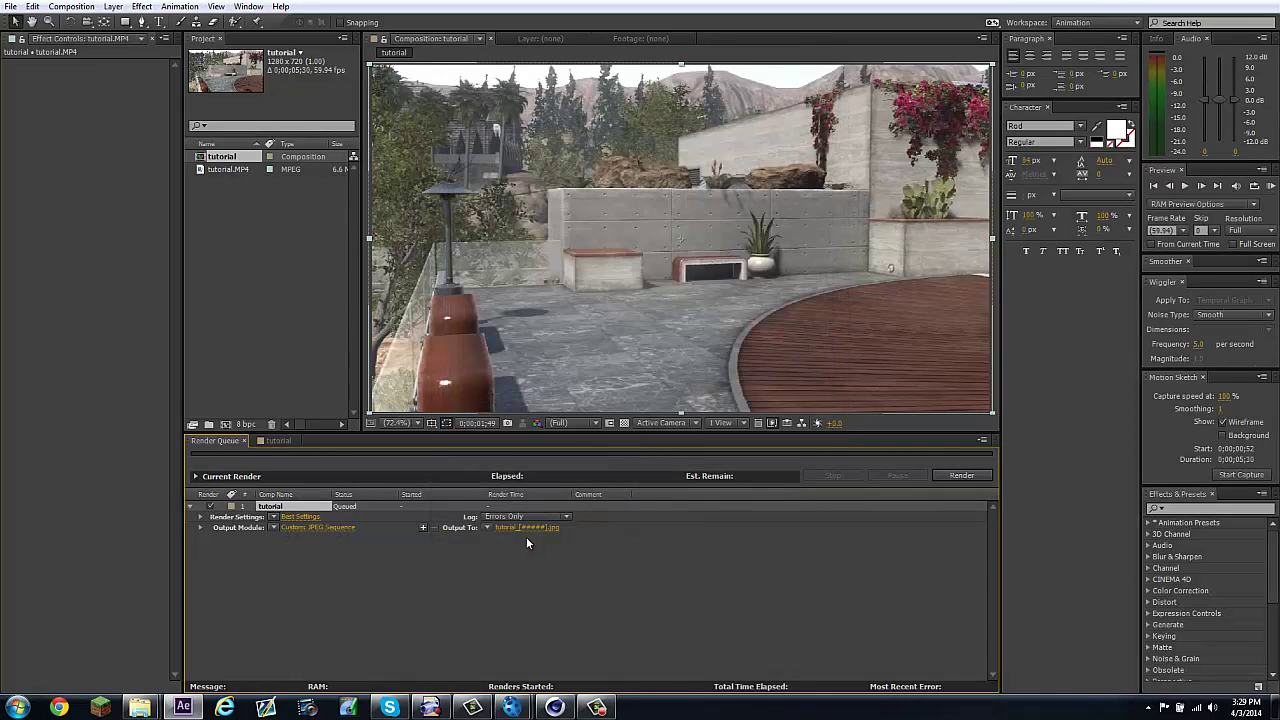
# Step: Set the render output destination to the jpeg folder inside motion track tutorial, keeping the file name tutorial_[#####]
pyautogui.click(525, 528)
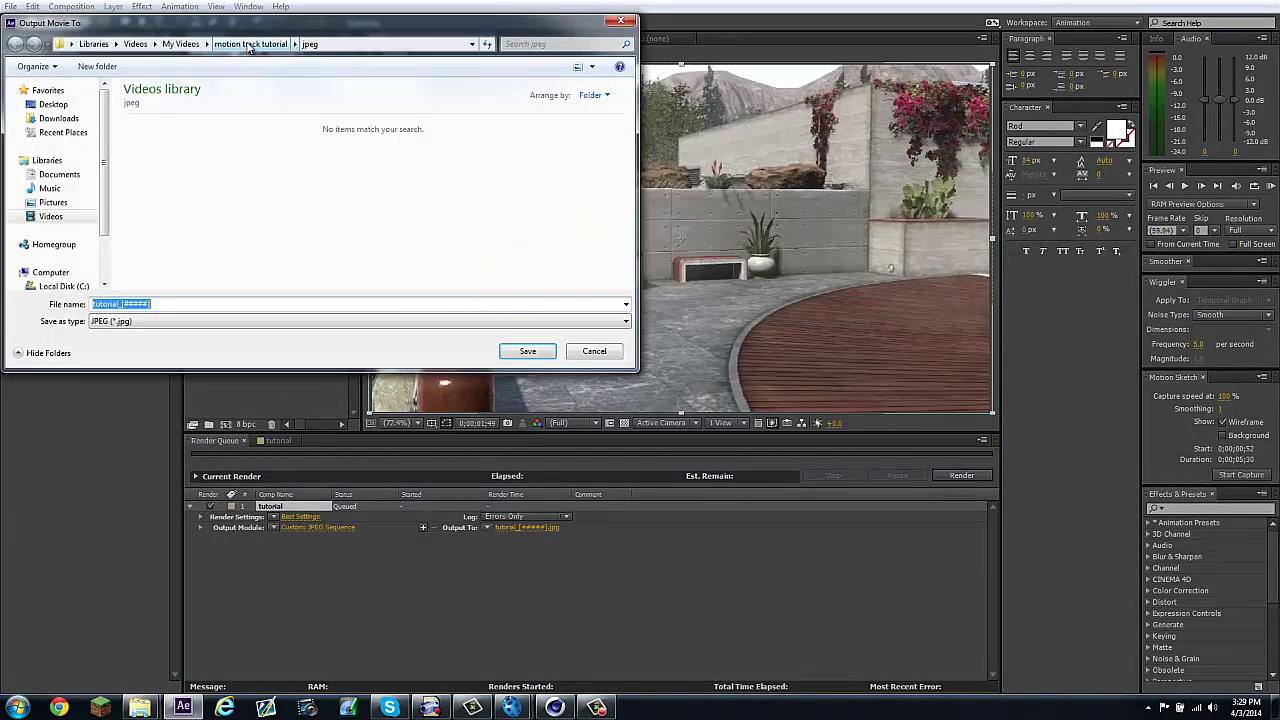
pyautogui.click(250, 43)
pyautogui.doubleClick(155, 160)
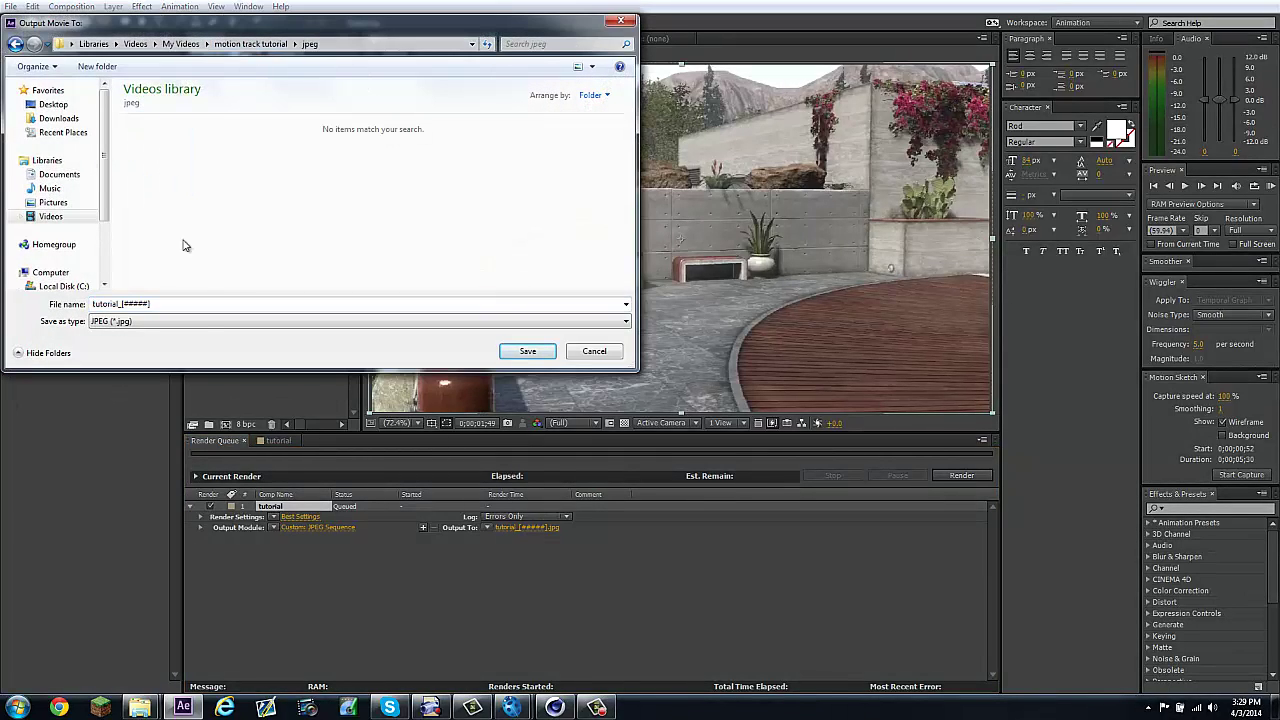
pyautogui.click(536, 356)
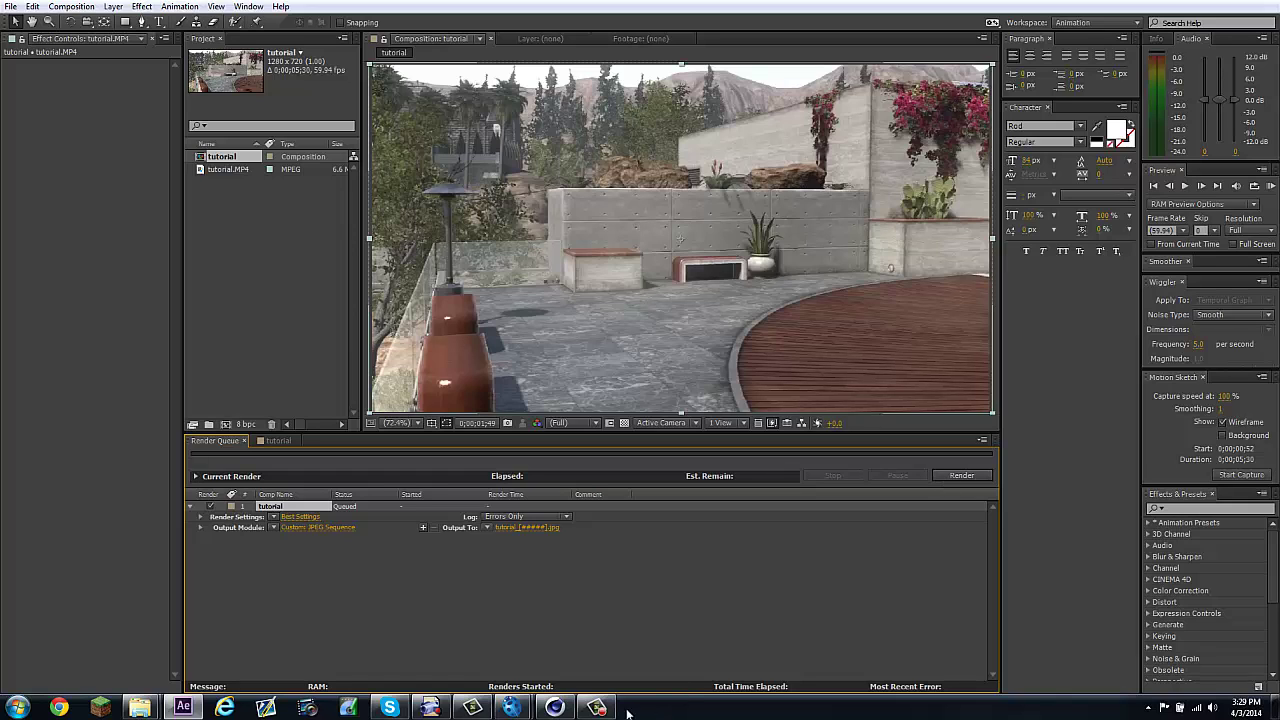
pyautogui.click(596, 708)
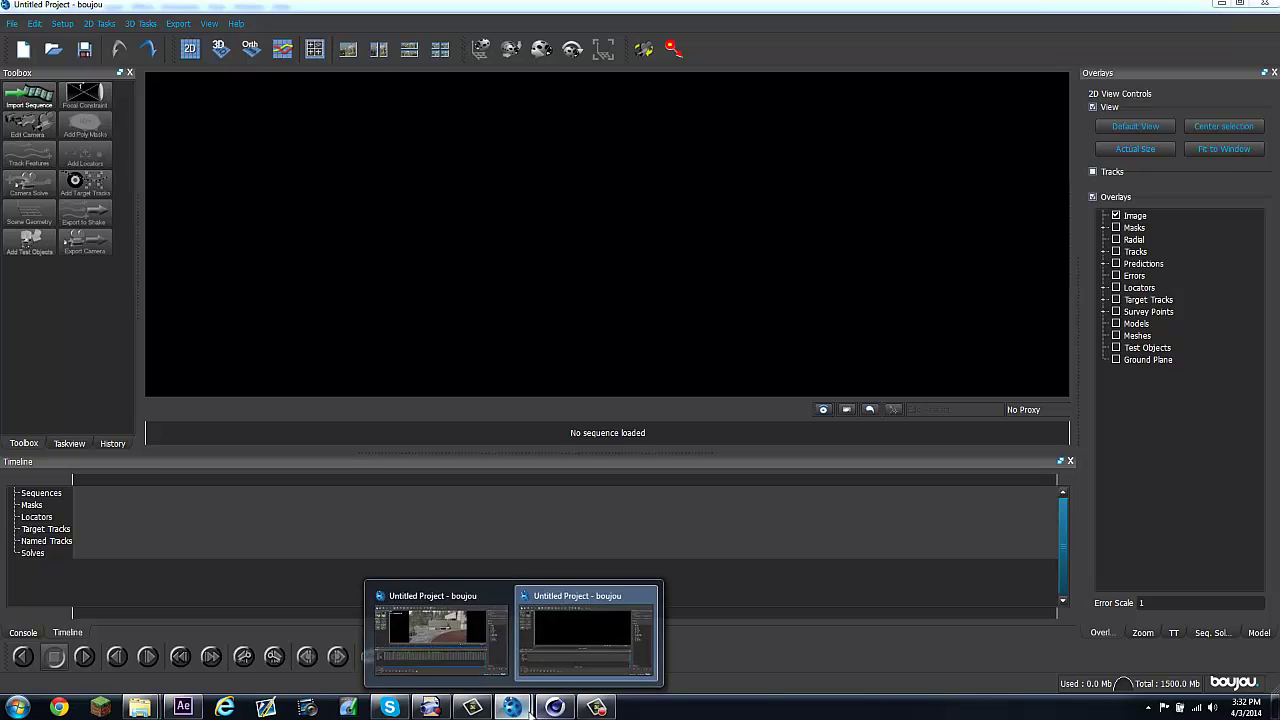
pyautogui.click(597, 708)
pyautogui.click(597, 708)
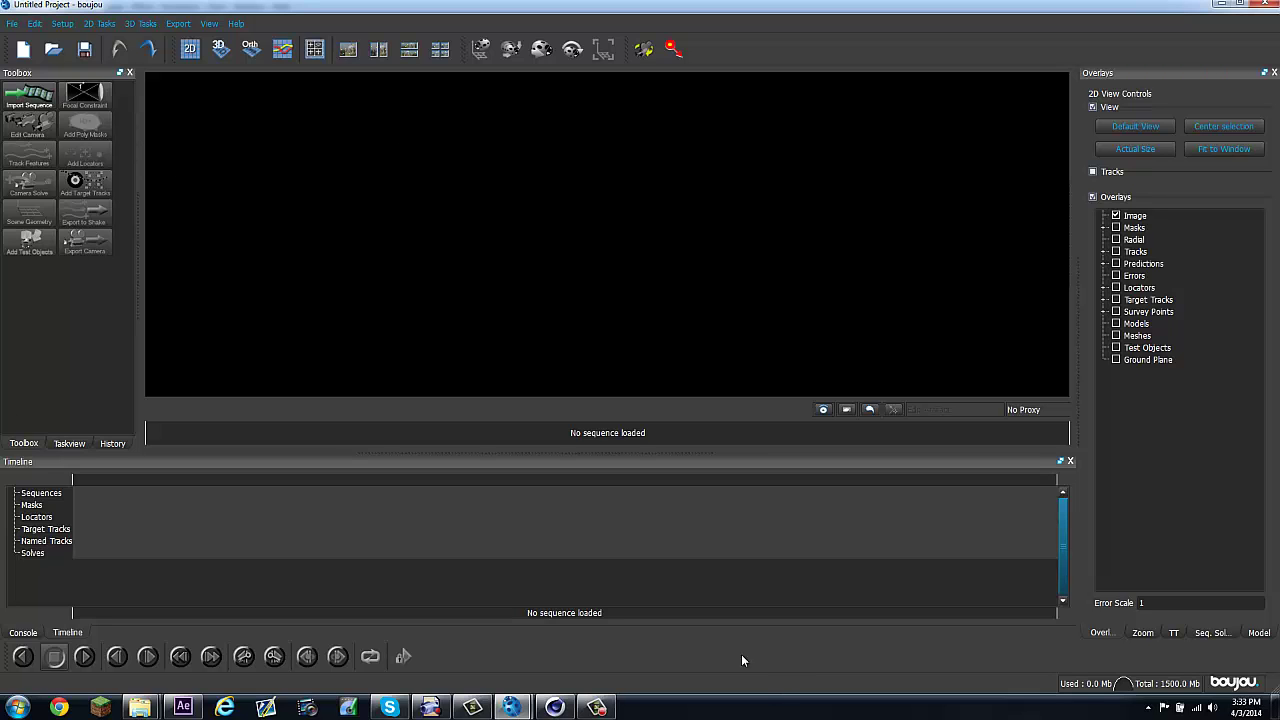
# Step: Start importing an image sequence in boujou and browse to the user's Videos folder
pyautogui.click(30, 98)
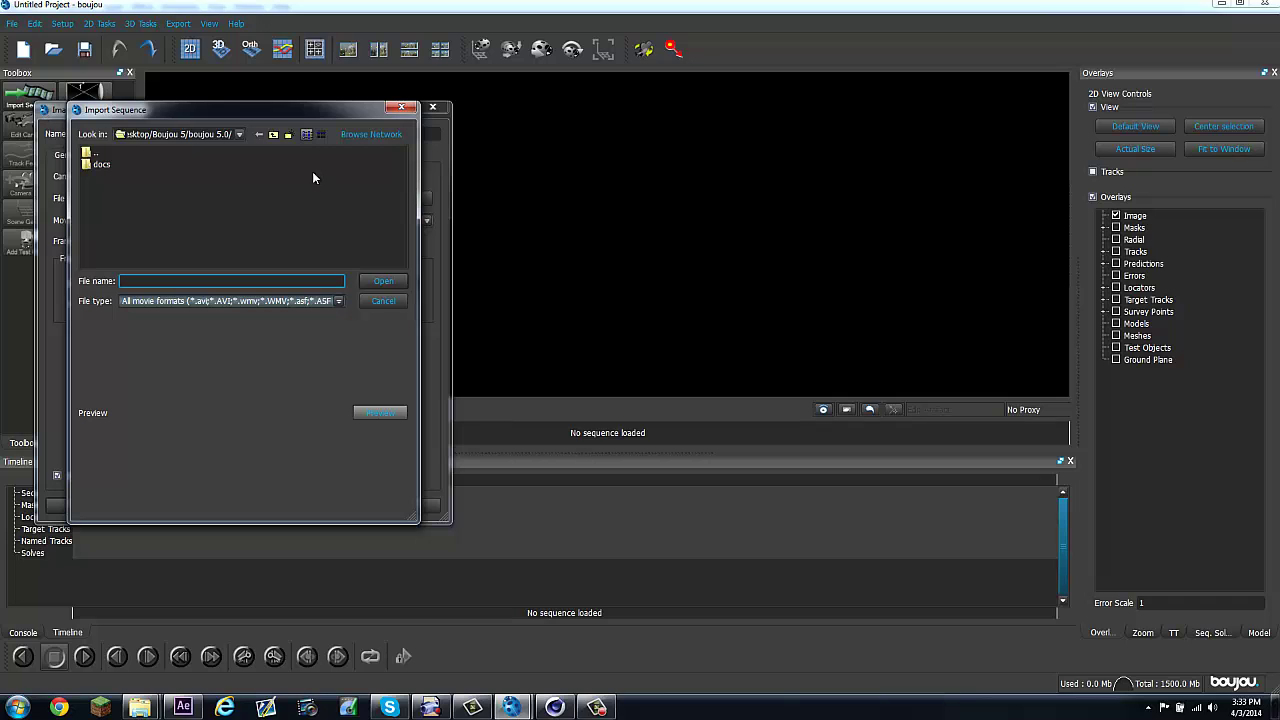
pyautogui.click(239, 134)
pyautogui.click(188, 176)
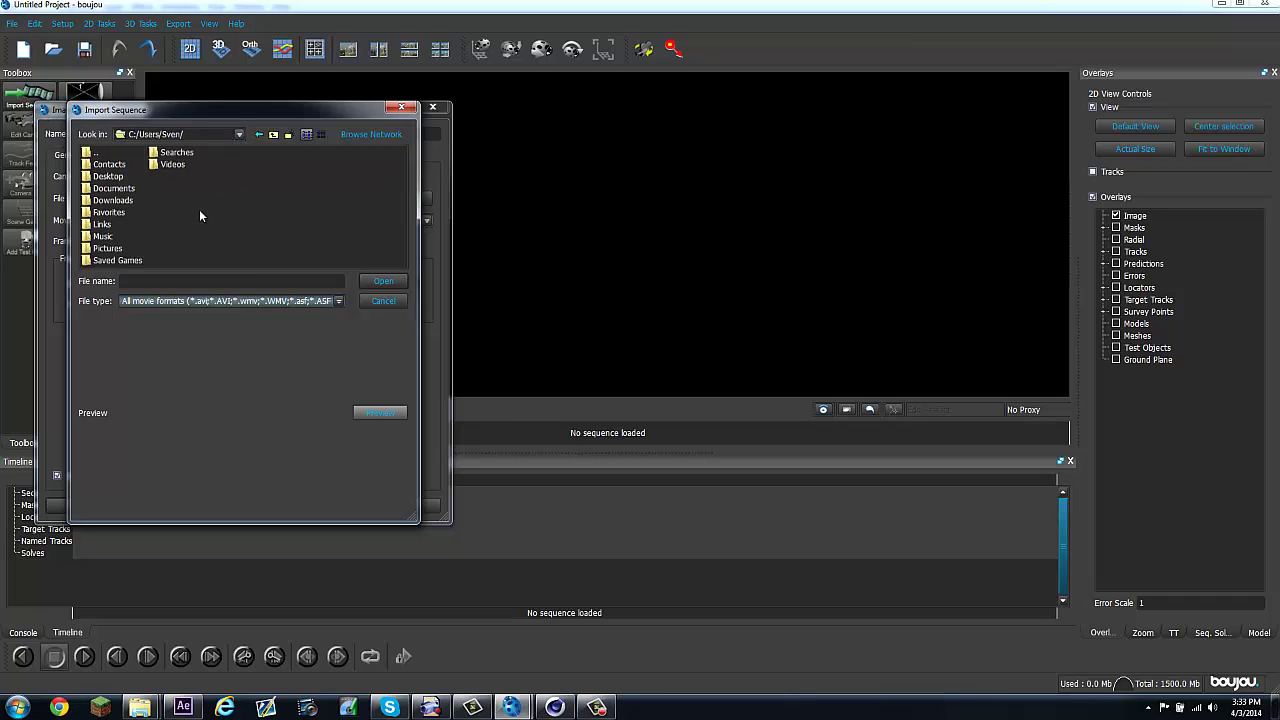
pyautogui.doubleClick(174, 165)
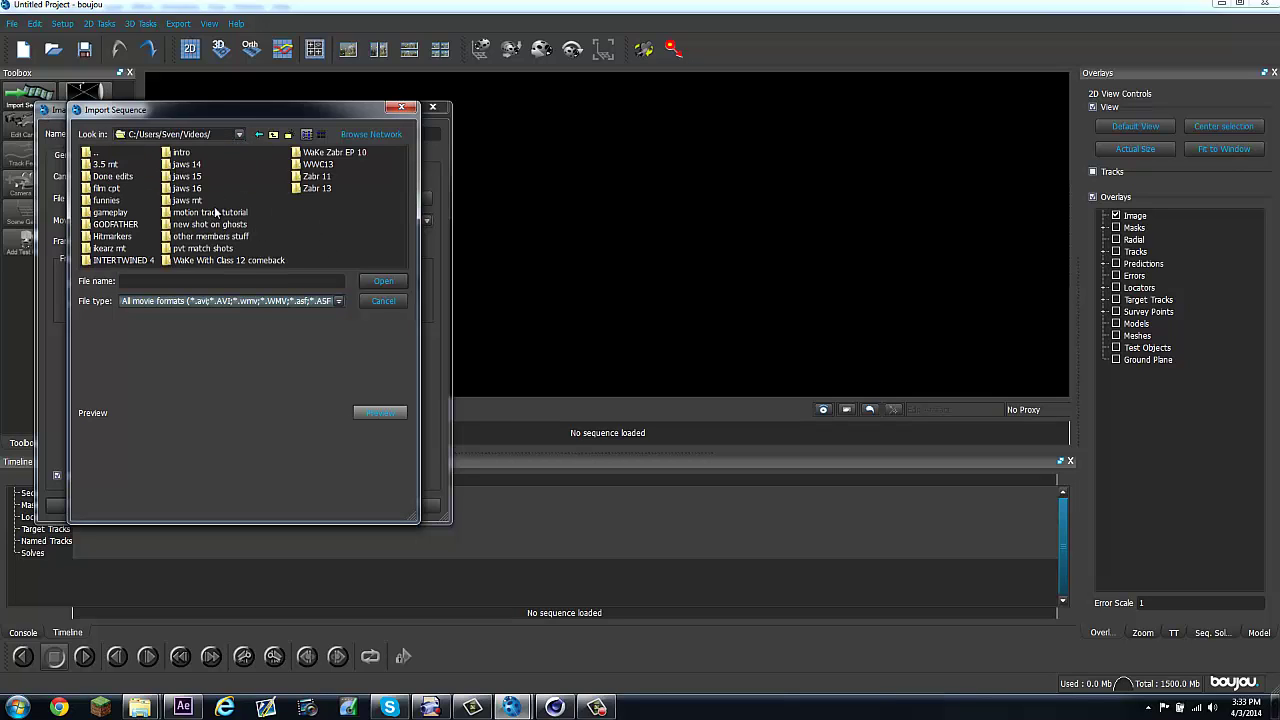
pyautogui.doubleClick(216, 212)
pyautogui.click(103, 178)
pyautogui.doubleClick(104, 180)
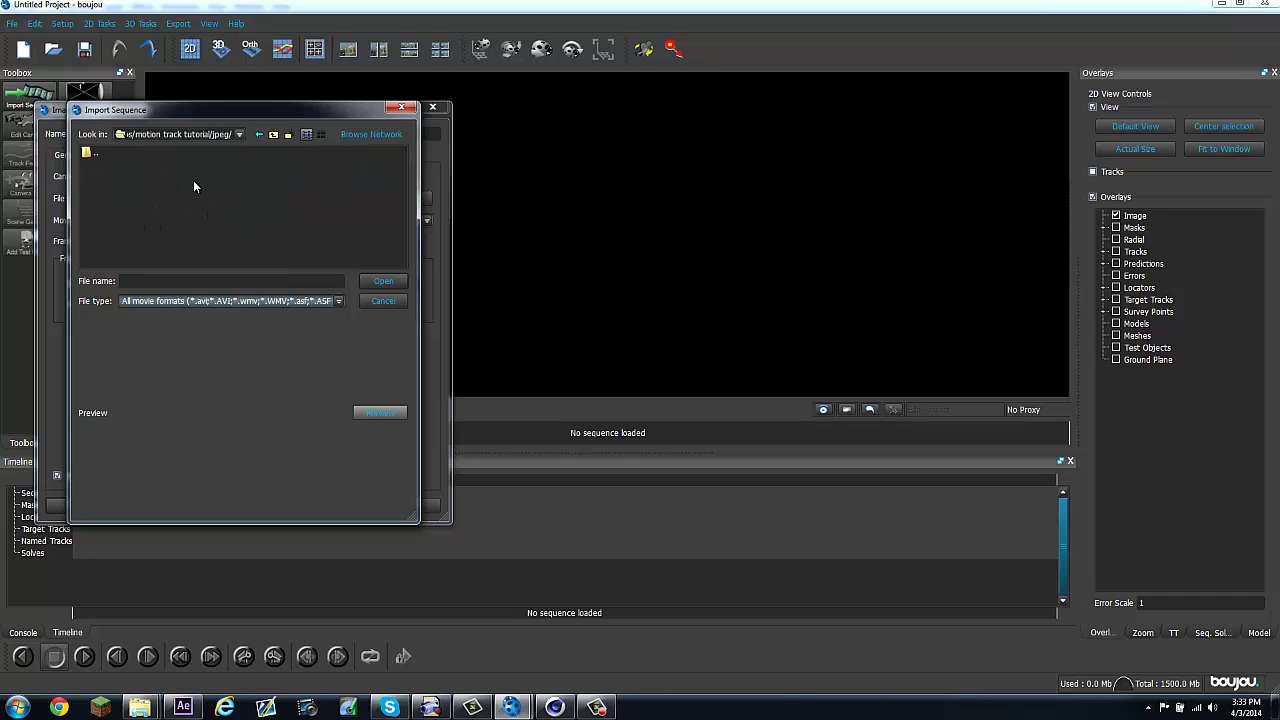
pyautogui.click(259, 134)
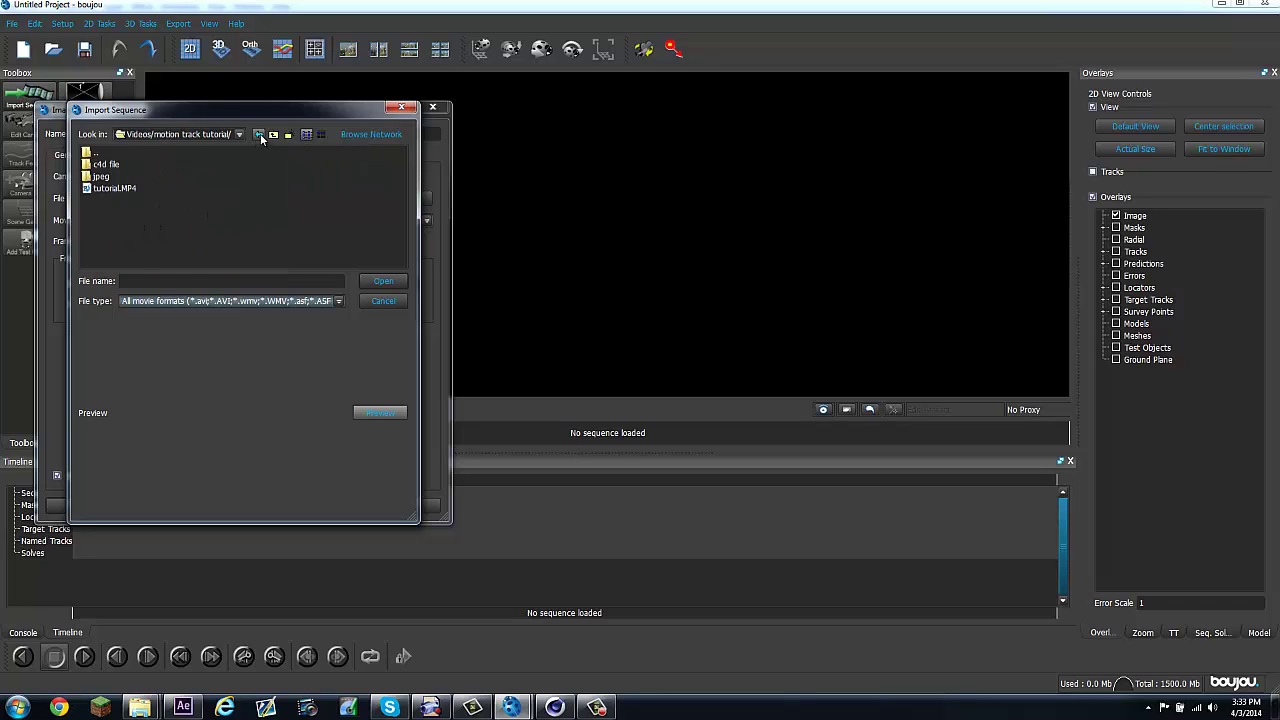
pyautogui.click(259, 134)
# Step: Load the image sequence starting at 2nd mt_00052.jpg from ikearz mt/2nd mt/2nd mt and set its frame rate to 59.94
pyautogui.doubleClick(116, 248)
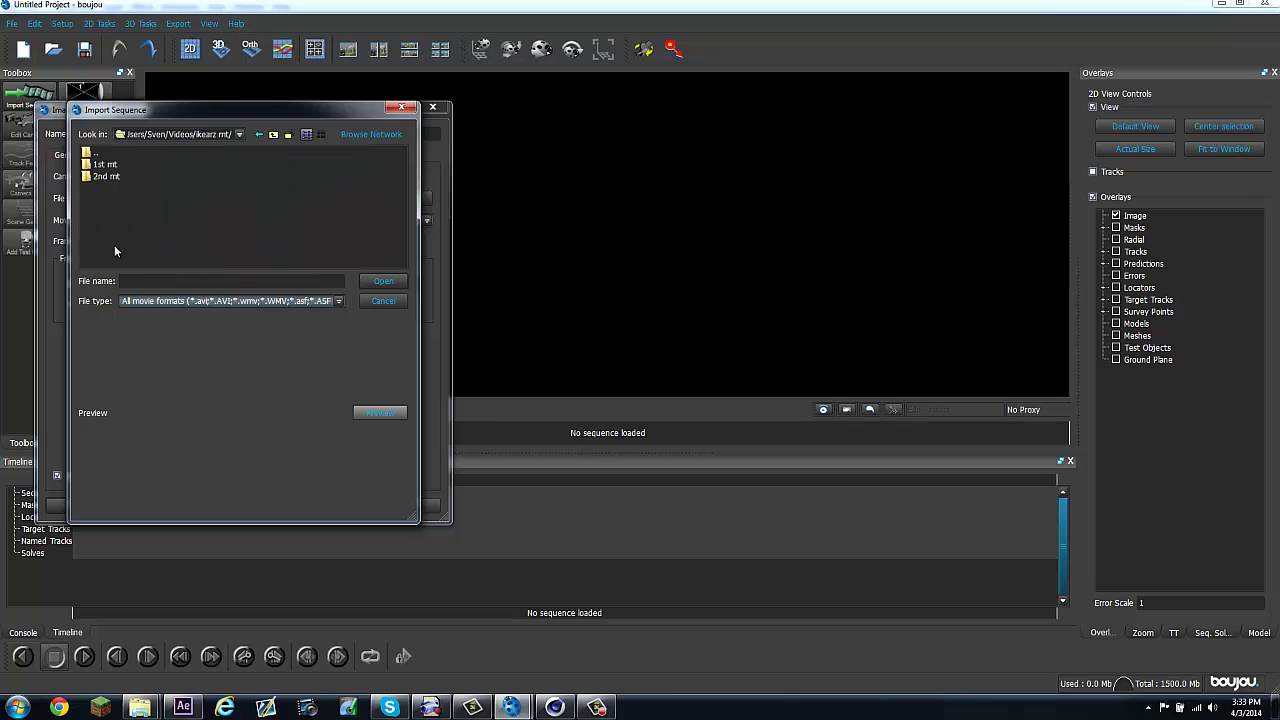
pyautogui.doubleClick(108, 176)
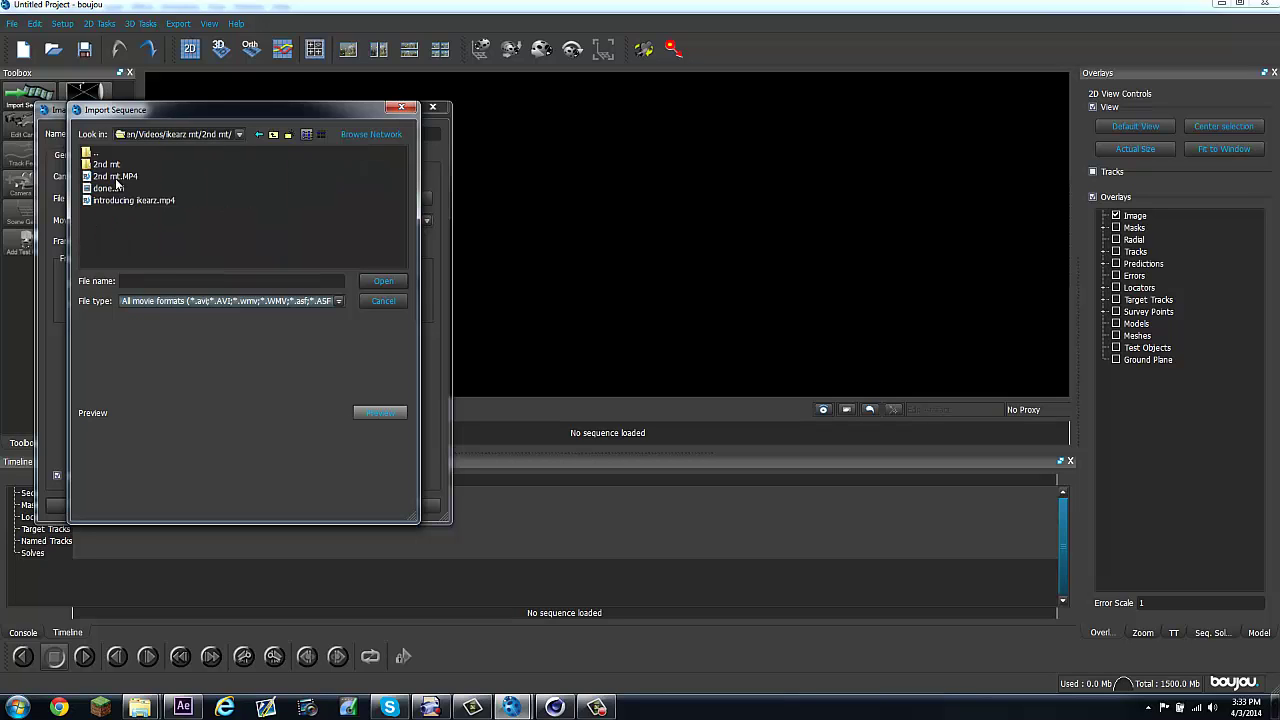
pyautogui.doubleClick(108, 164)
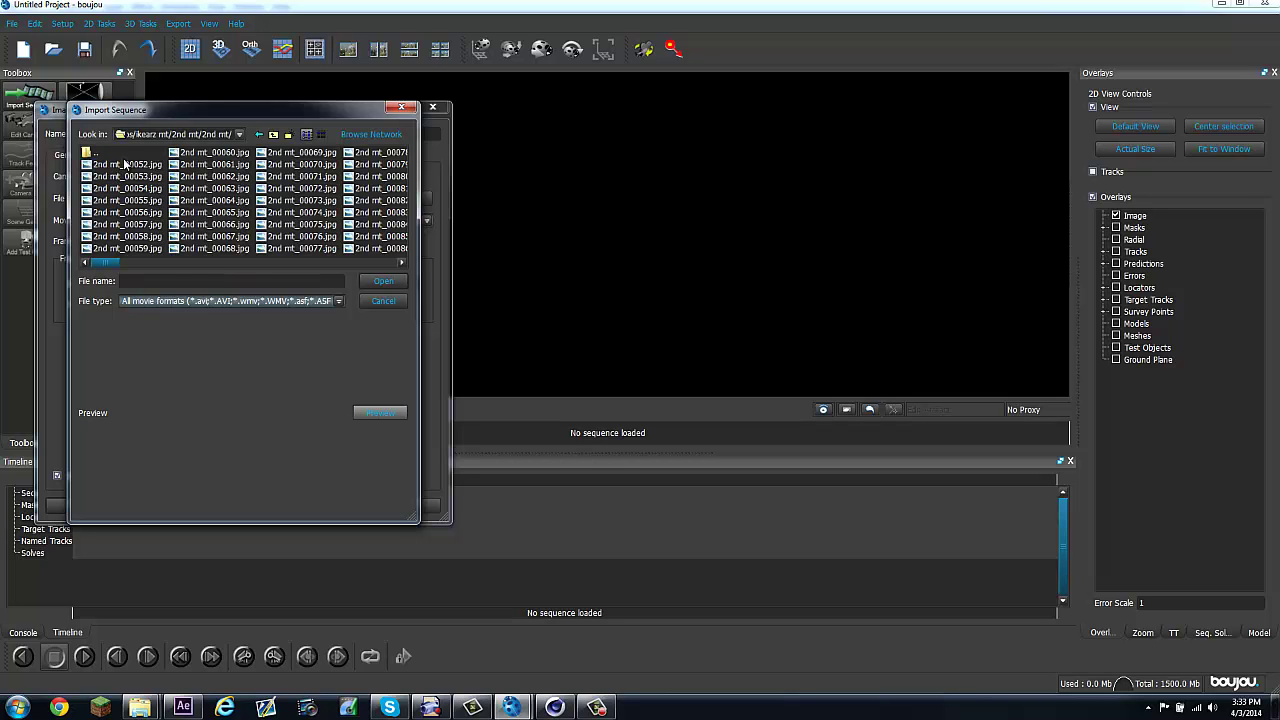
pyautogui.click(126, 164)
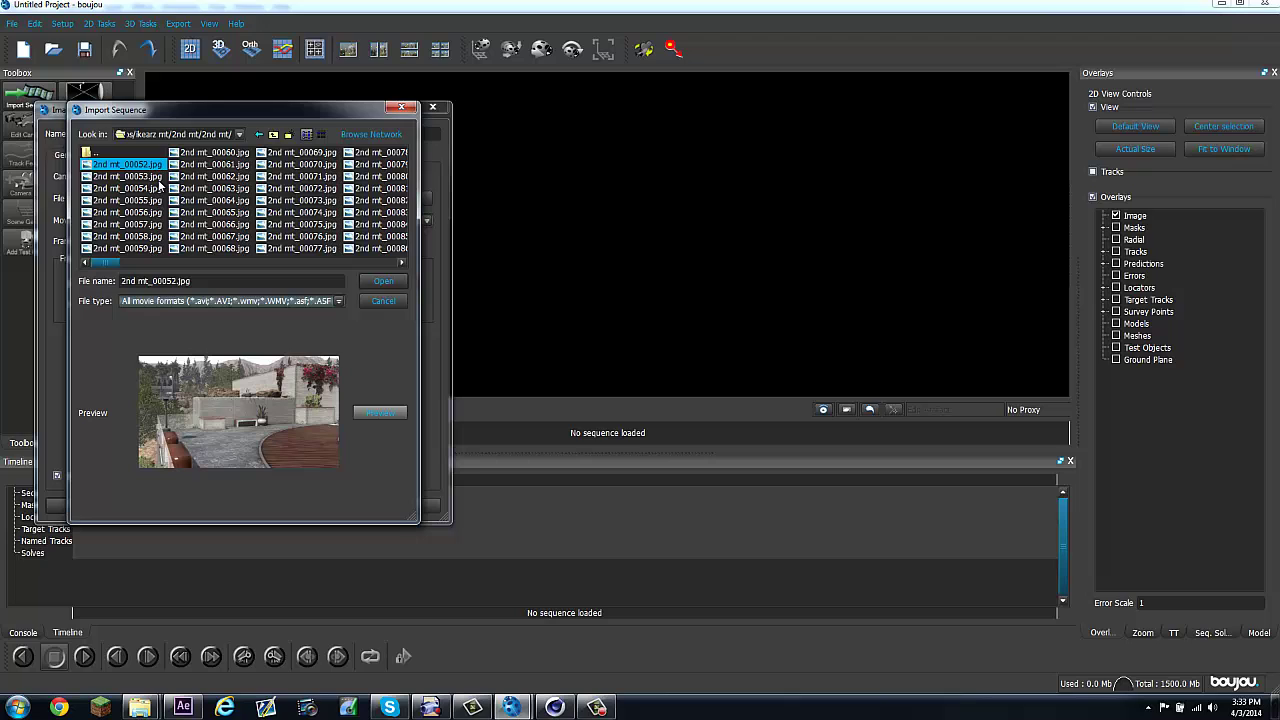
pyautogui.click(380, 283)
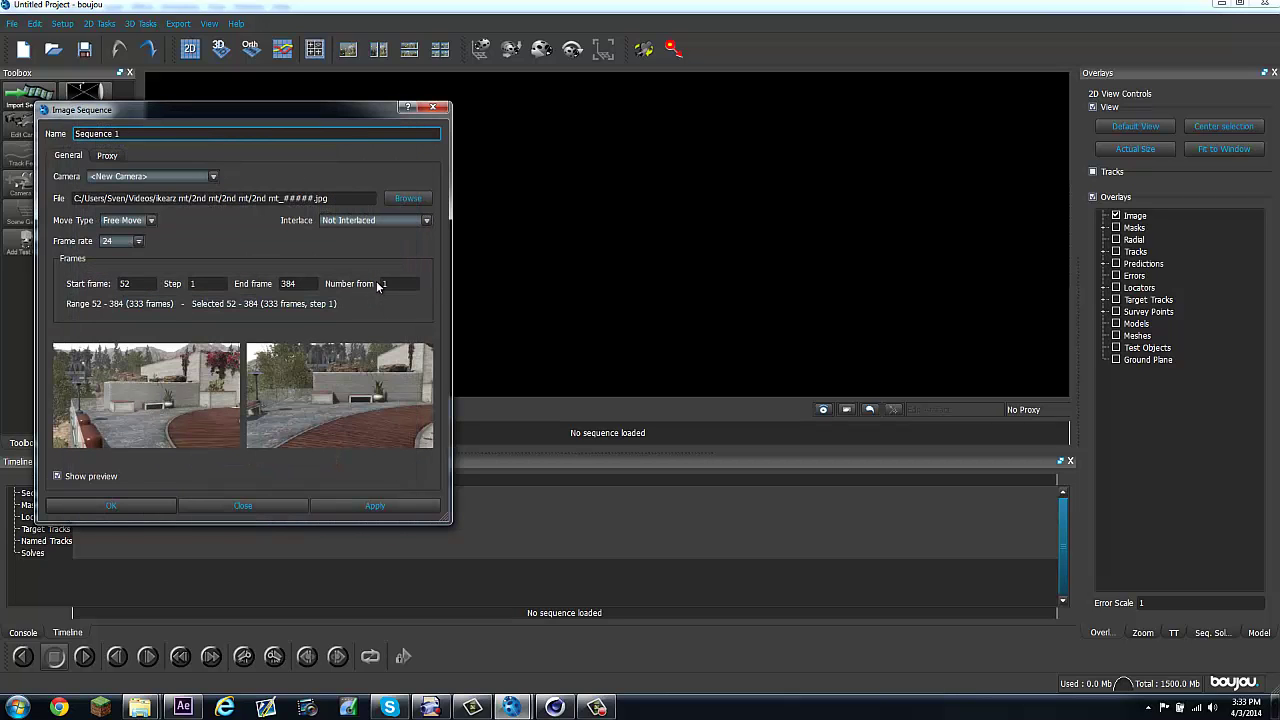
pyautogui.click(139, 242)
pyautogui.click(143, 324)
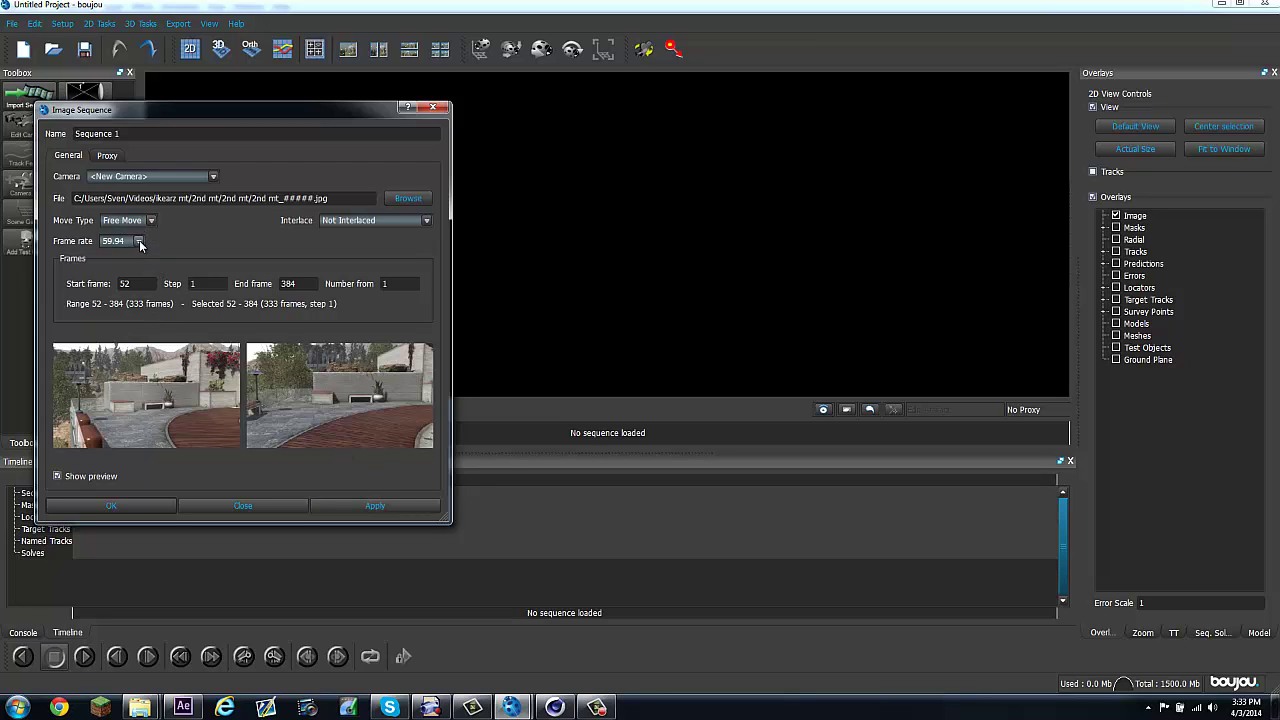
# Step: Check the frame rate of tutorial.MP4 in After Effects, and return to the sequence import in boujou
pyautogui.click(183, 707)
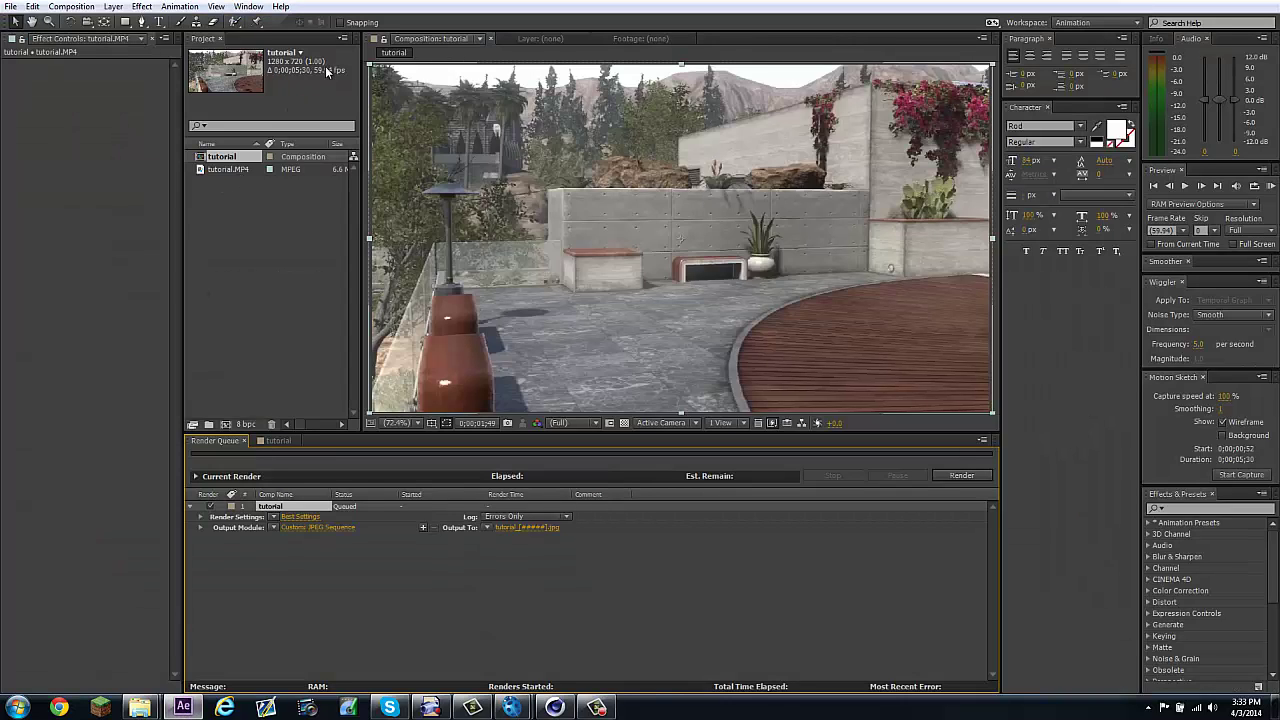
pyautogui.click(232, 169)
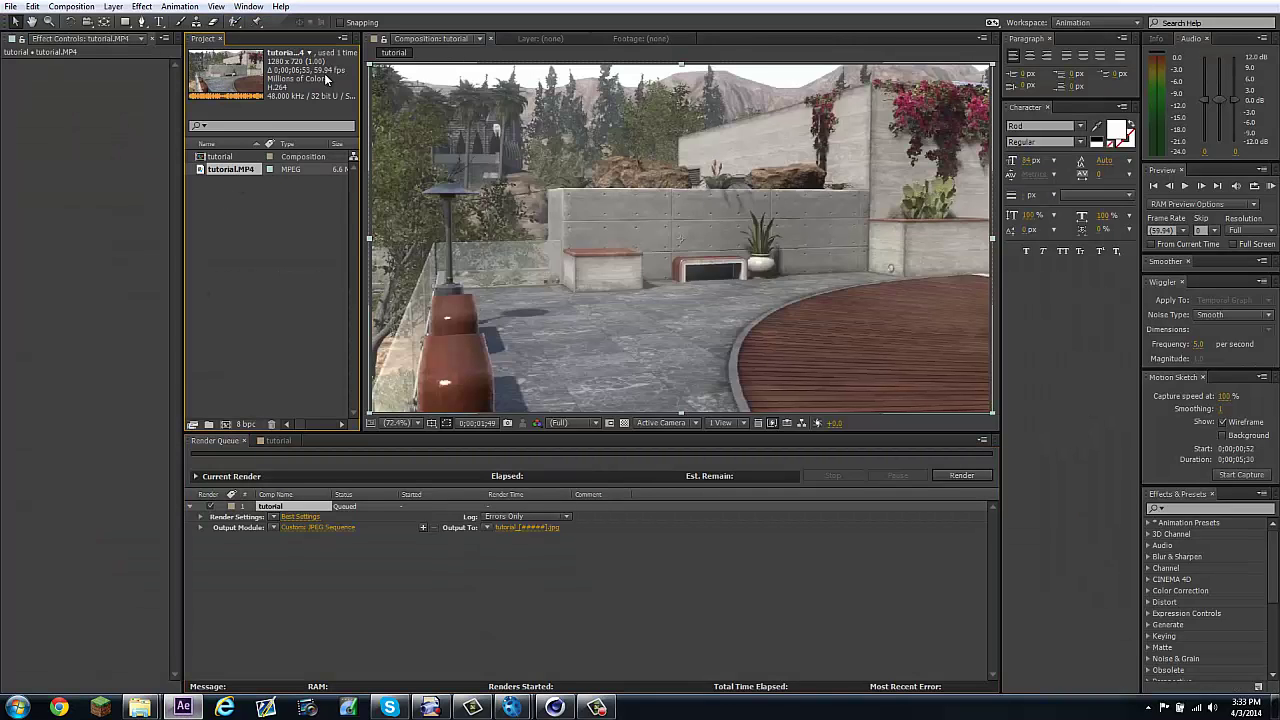
pyautogui.click(552, 707)
pyautogui.moveTo(511, 707)
pyautogui.click(440, 634)
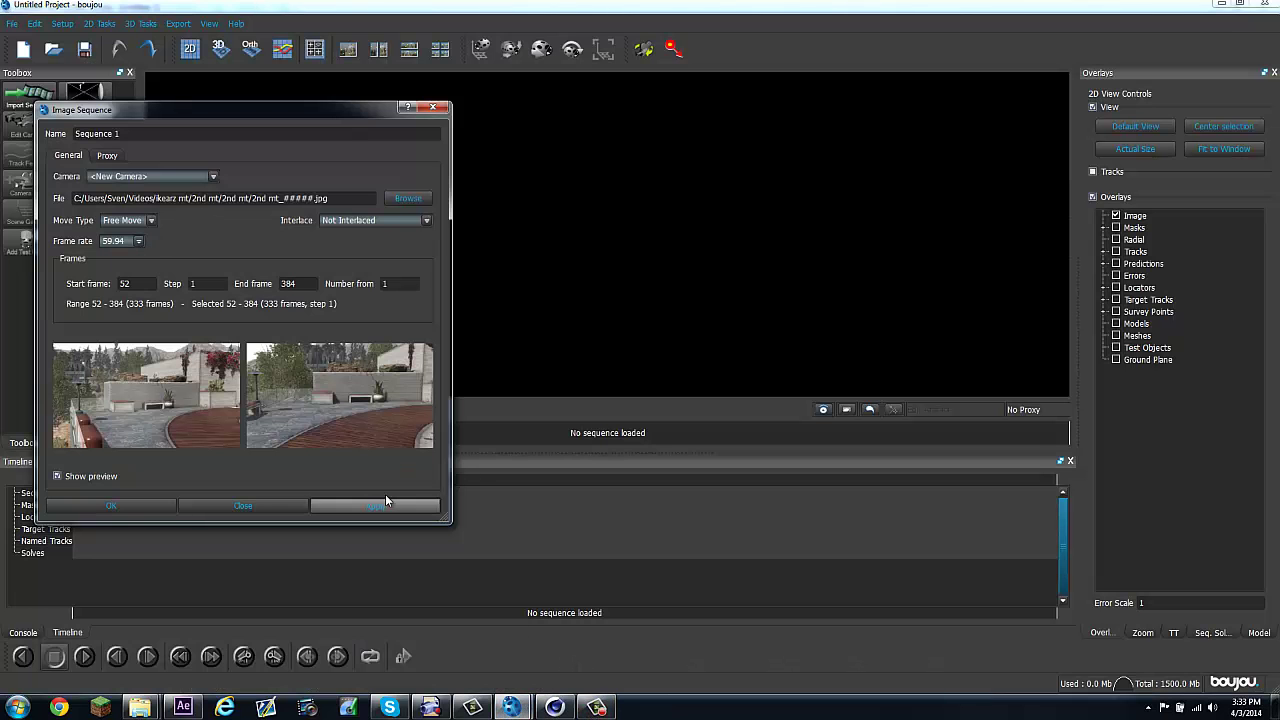
# Step: Apply the sequence import, set Sequence 1's frame rate to 59.94 again and close its settings
pyautogui.click(345, 507)
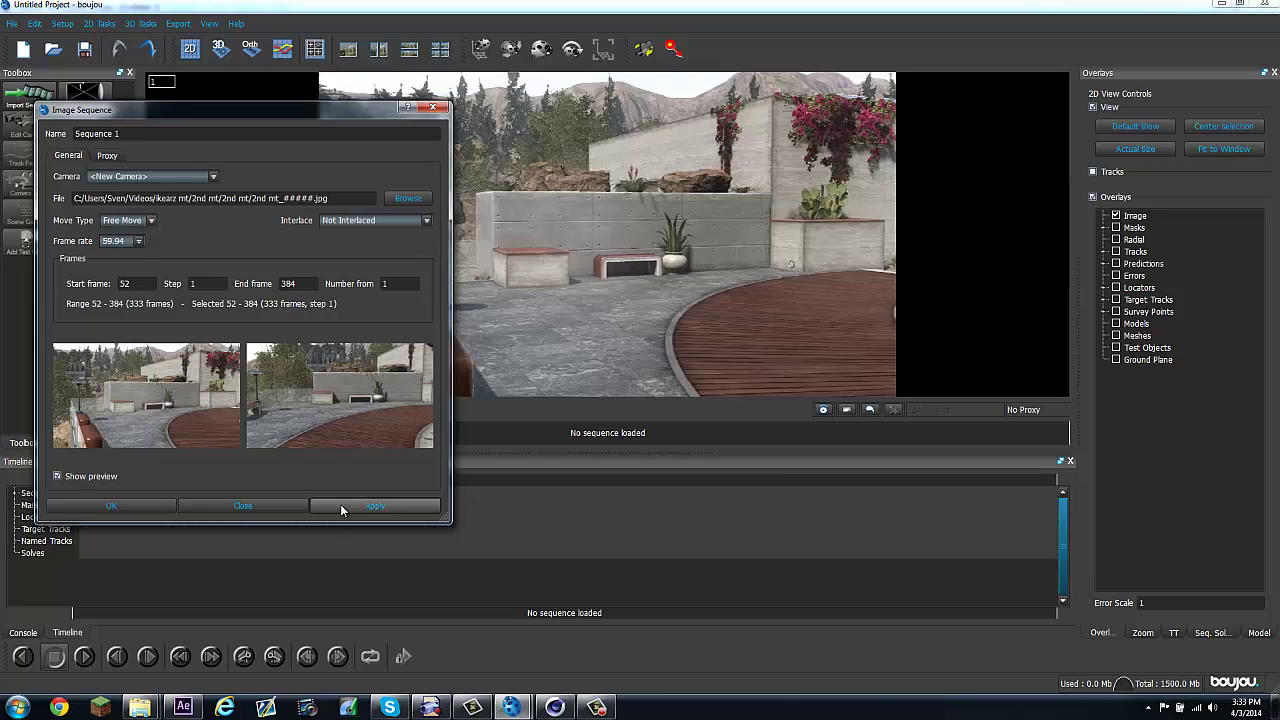
pyautogui.click(130, 241)
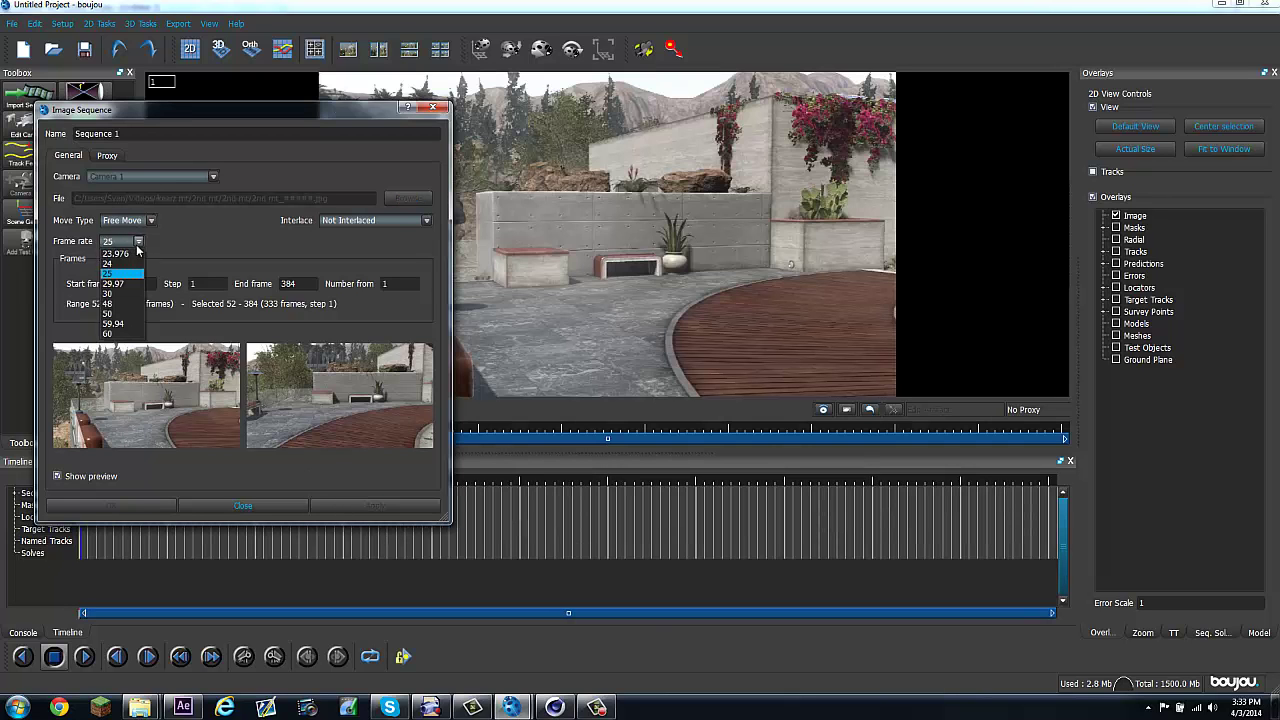
pyautogui.click(122, 323)
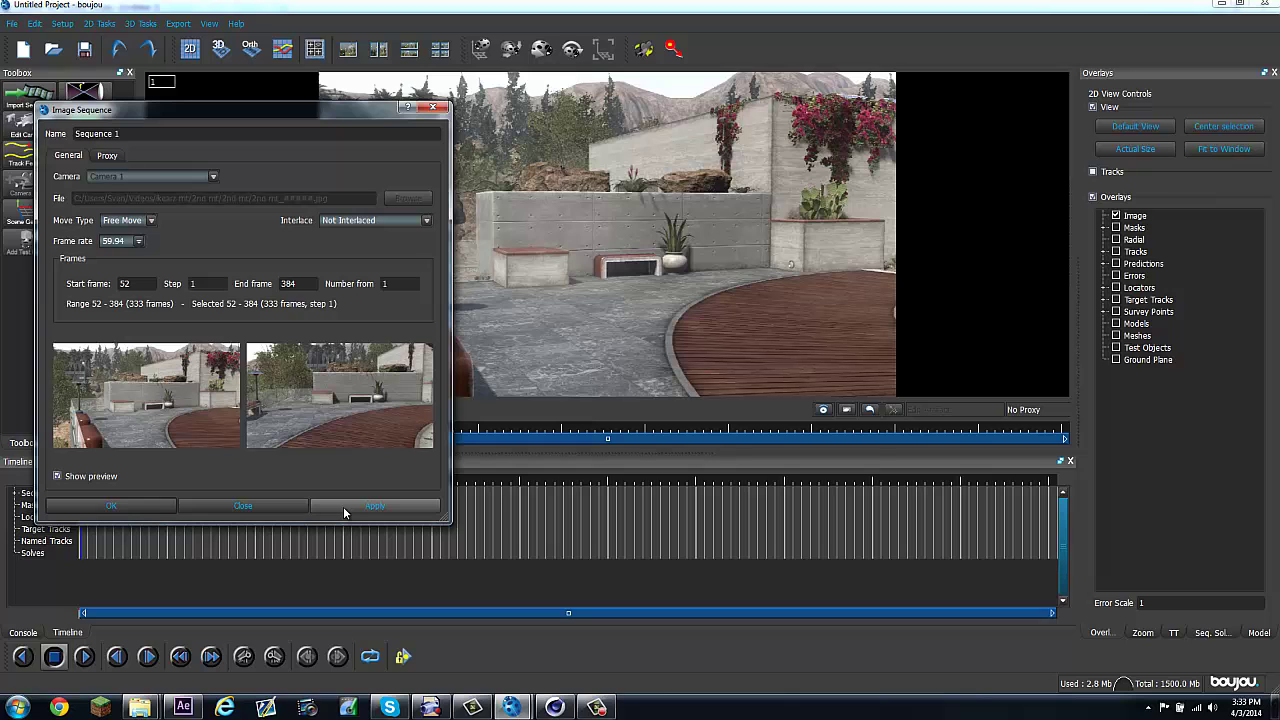
pyautogui.click(292, 506)
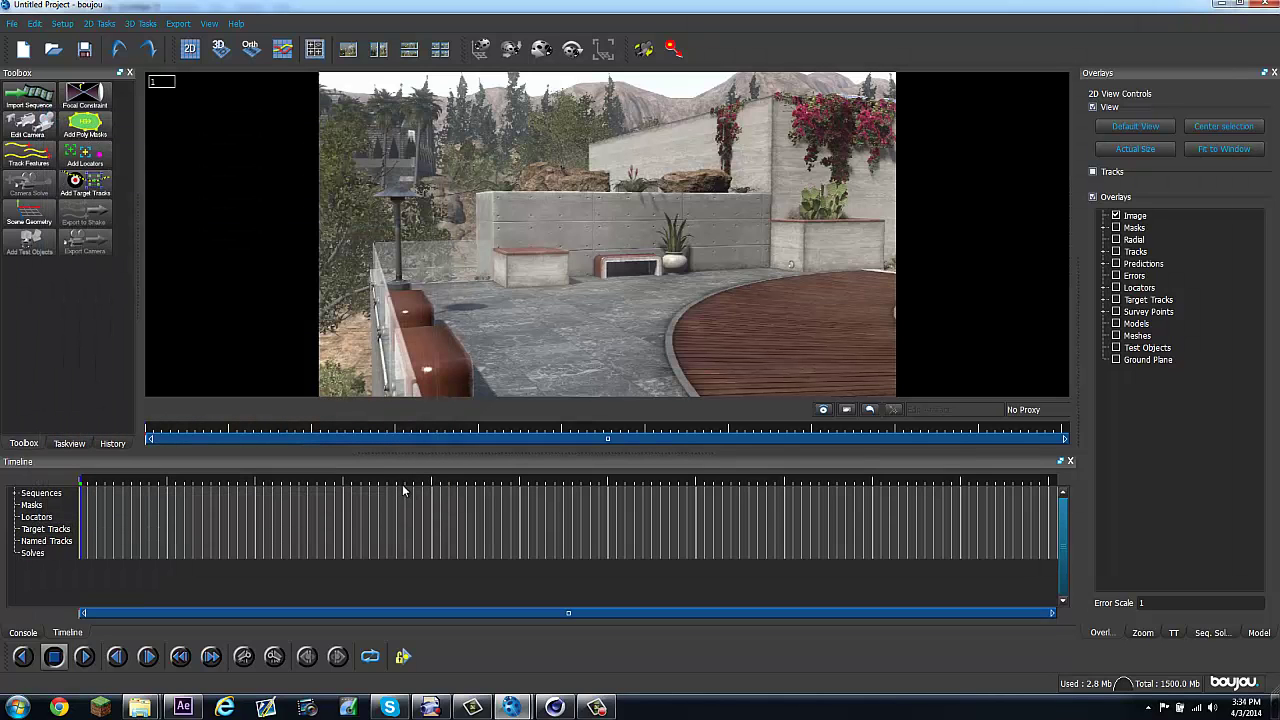
# Step: Run feature tracking on all frames of Sequence 1 with the advanced sensitivity raised somewhat above its default
pyautogui.click(28, 152)
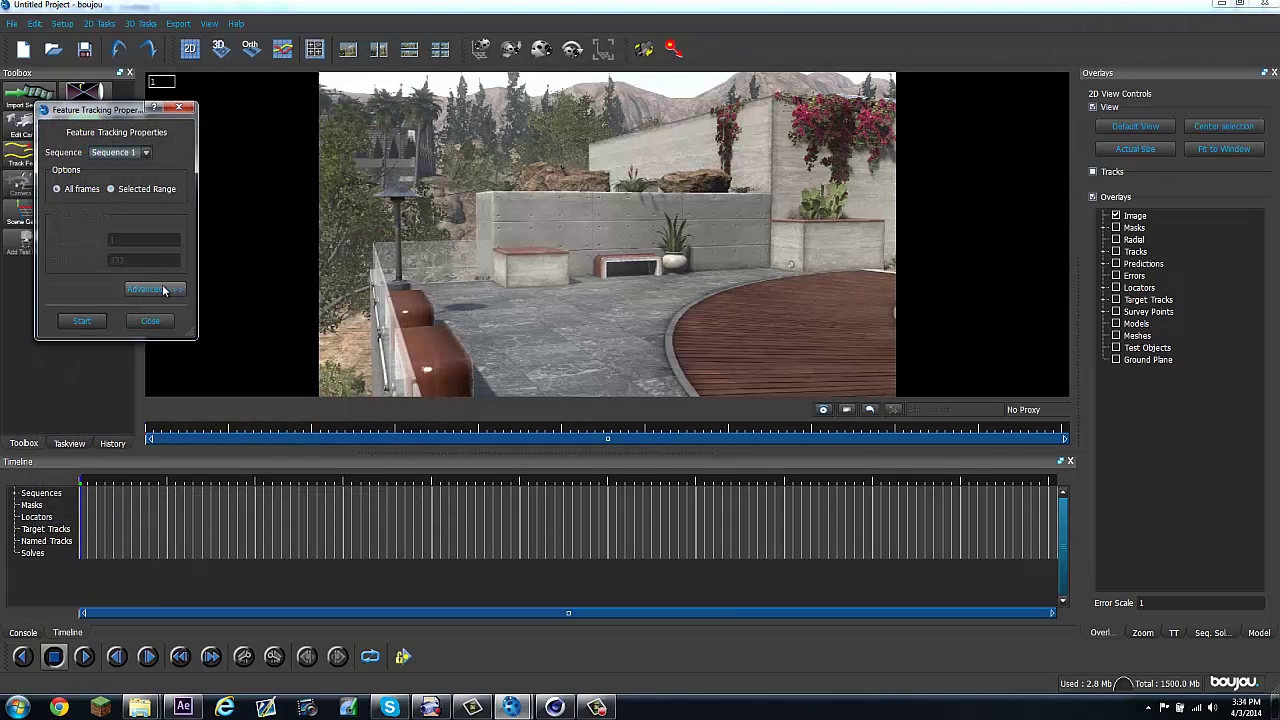
pyautogui.click(162, 289)
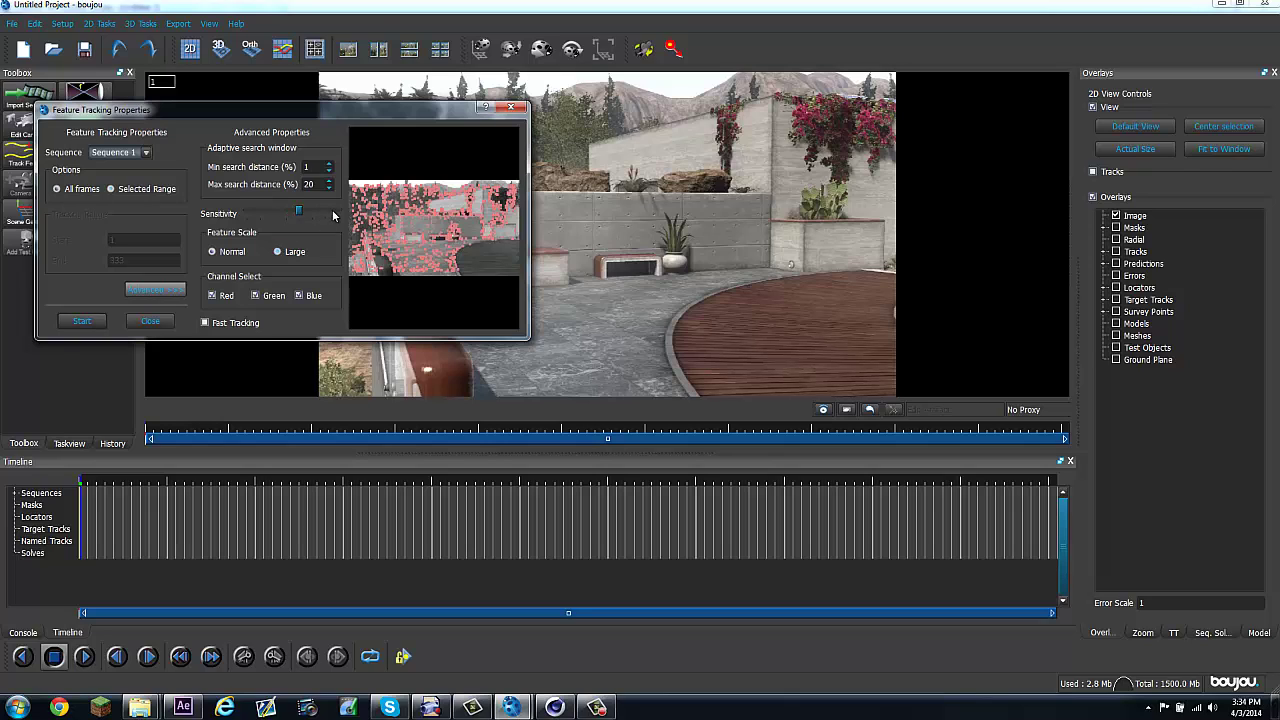
pyautogui.moveTo(333, 215); pyautogui.dragTo(339, 215)
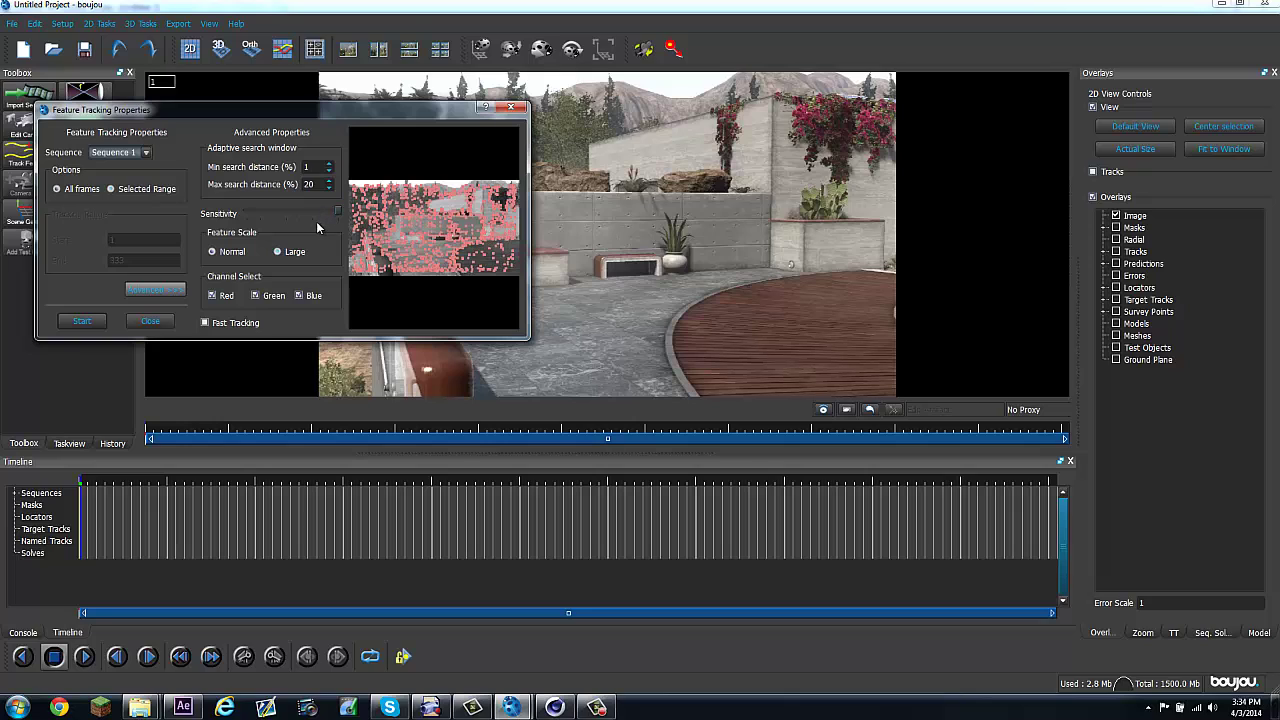
pyautogui.moveTo(326, 216); pyautogui.dragTo(311, 213)
pyautogui.click(82, 321)
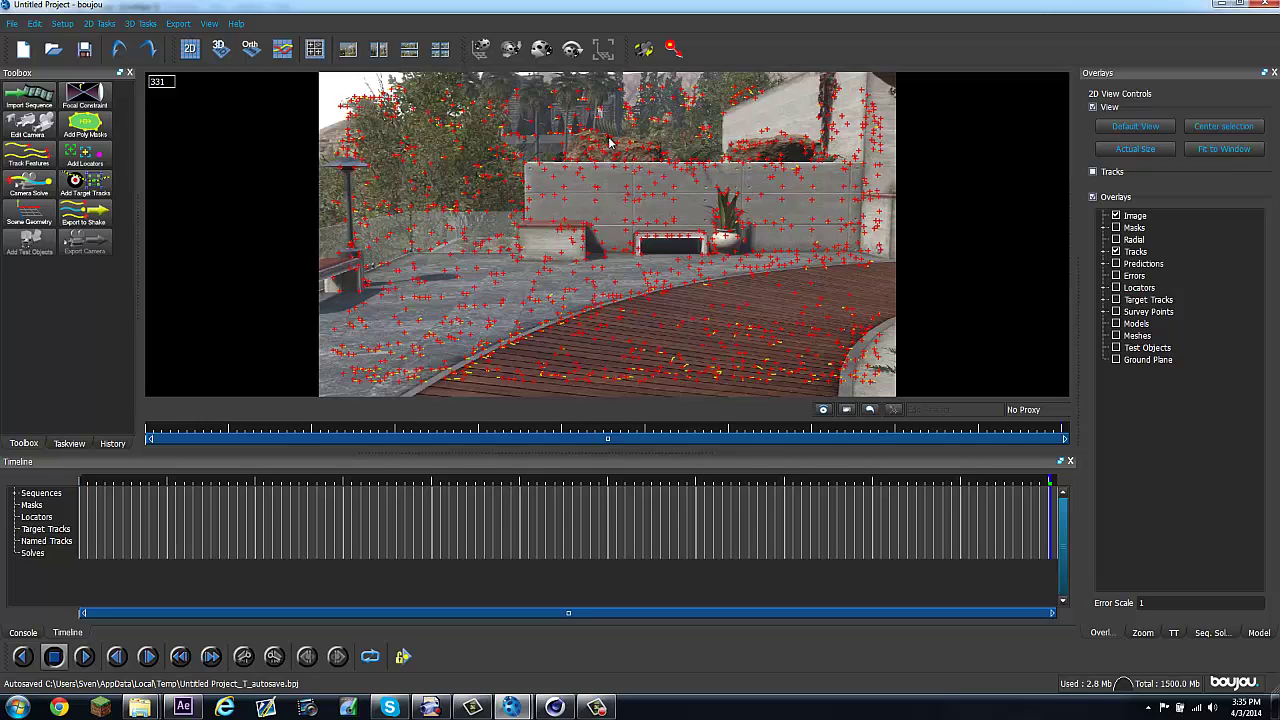
# Step: Check the tracked features on several frames and run the camera solve on all frames of Sequence 1
pyautogui.moveTo(596, 478); pyautogui.dragTo(186, 490)
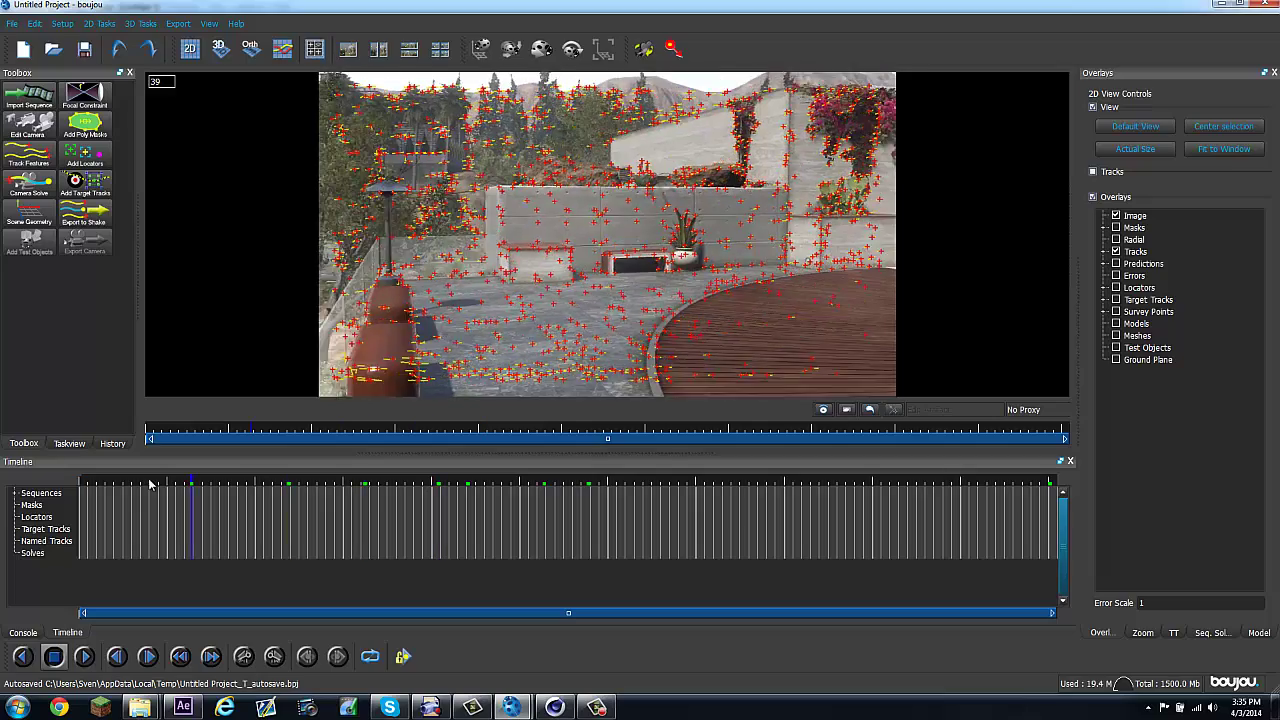
pyautogui.moveTo(446, 486); pyautogui.dragTo(323, 486)
pyautogui.click(30, 186)
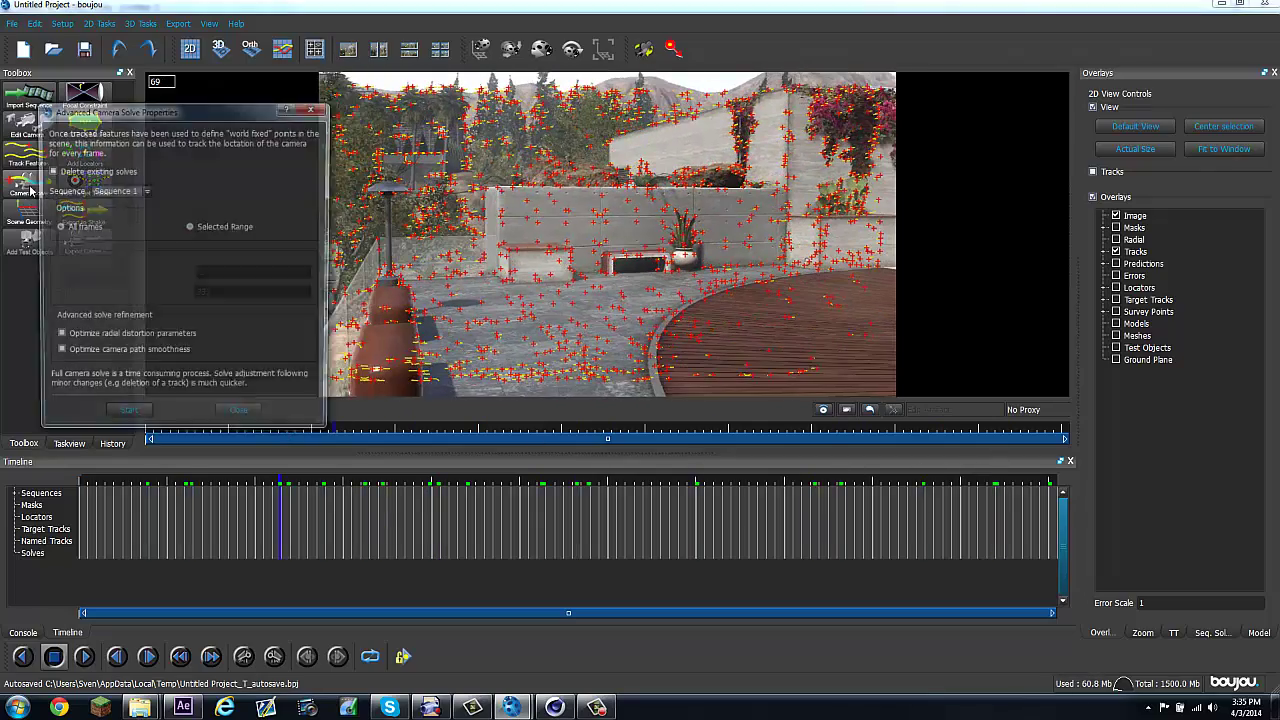
pyautogui.click(114, 419)
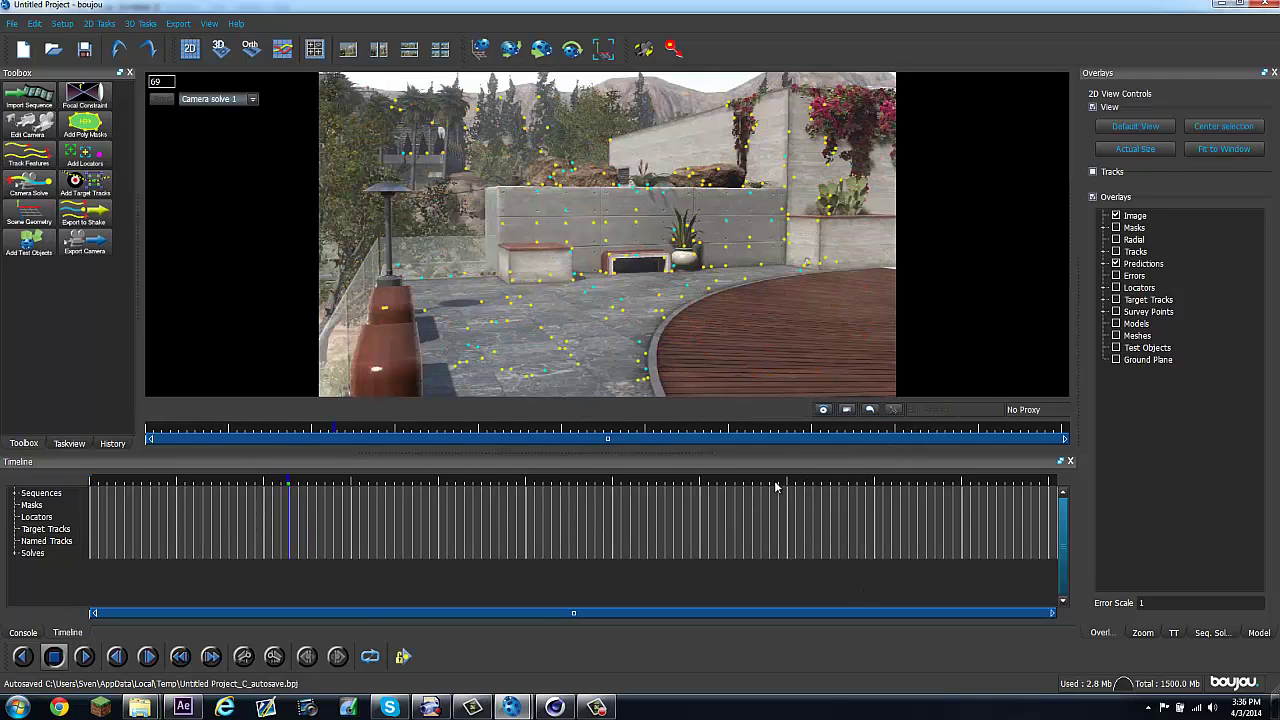
# Step: Examine how the solved prediction points follow the terrace across the early, middle and late frames
pyautogui.moveTo(290, 484); pyautogui.dragTo(177, 487)
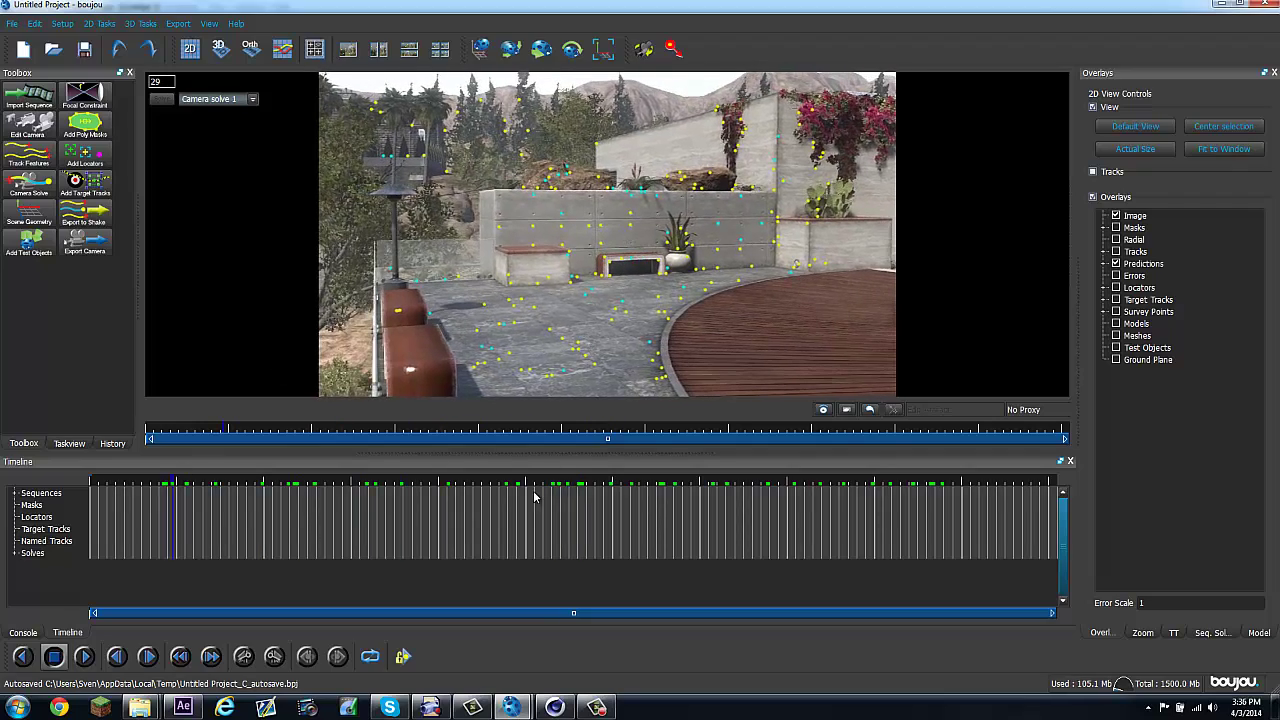
pyautogui.moveTo(533, 487); pyautogui.dragTo(805, 483)
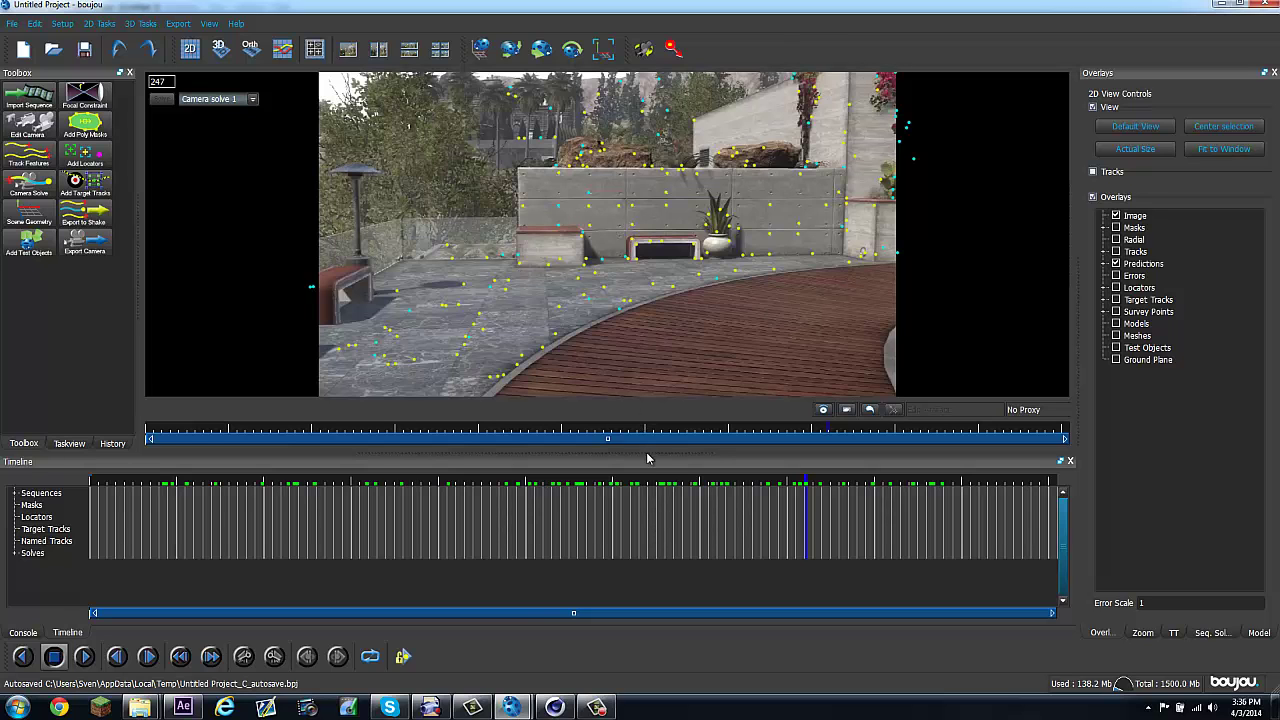
pyautogui.moveTo(650, 483); pyautogui.dragTo(592, 484)
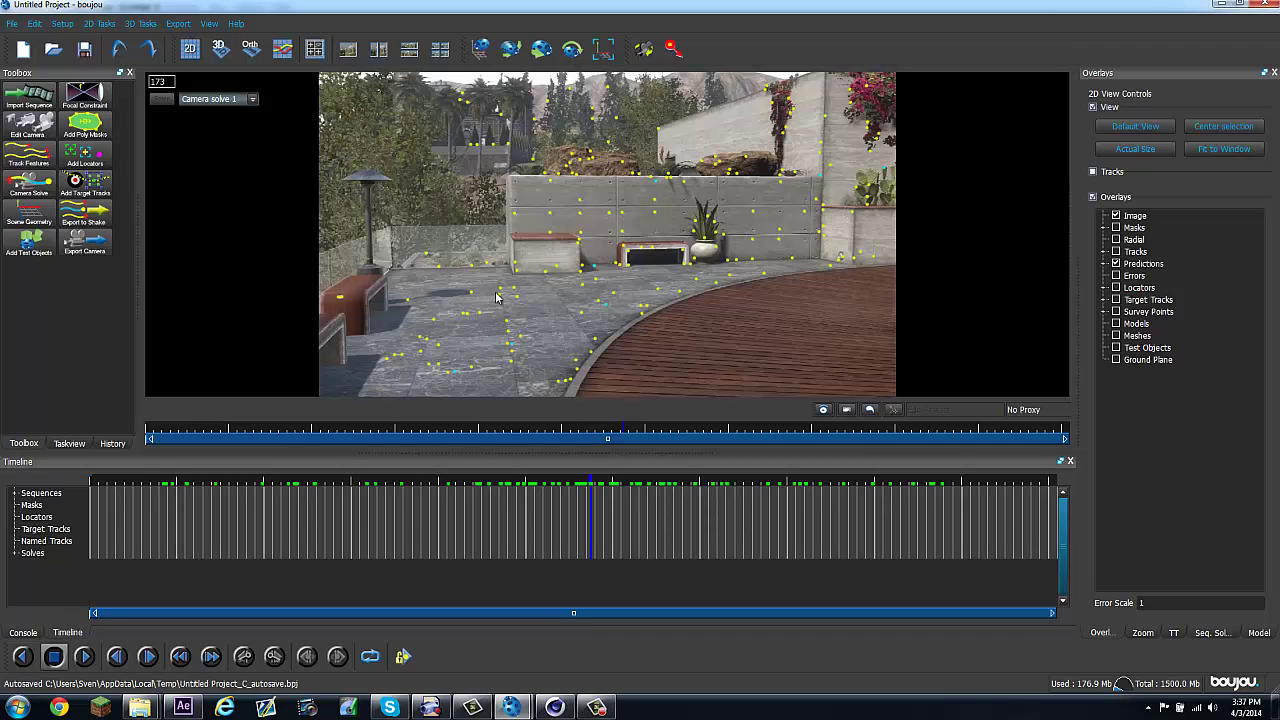
pyautogui.moveTo(588, 487); pyautogui.dragTo(1010, 485)
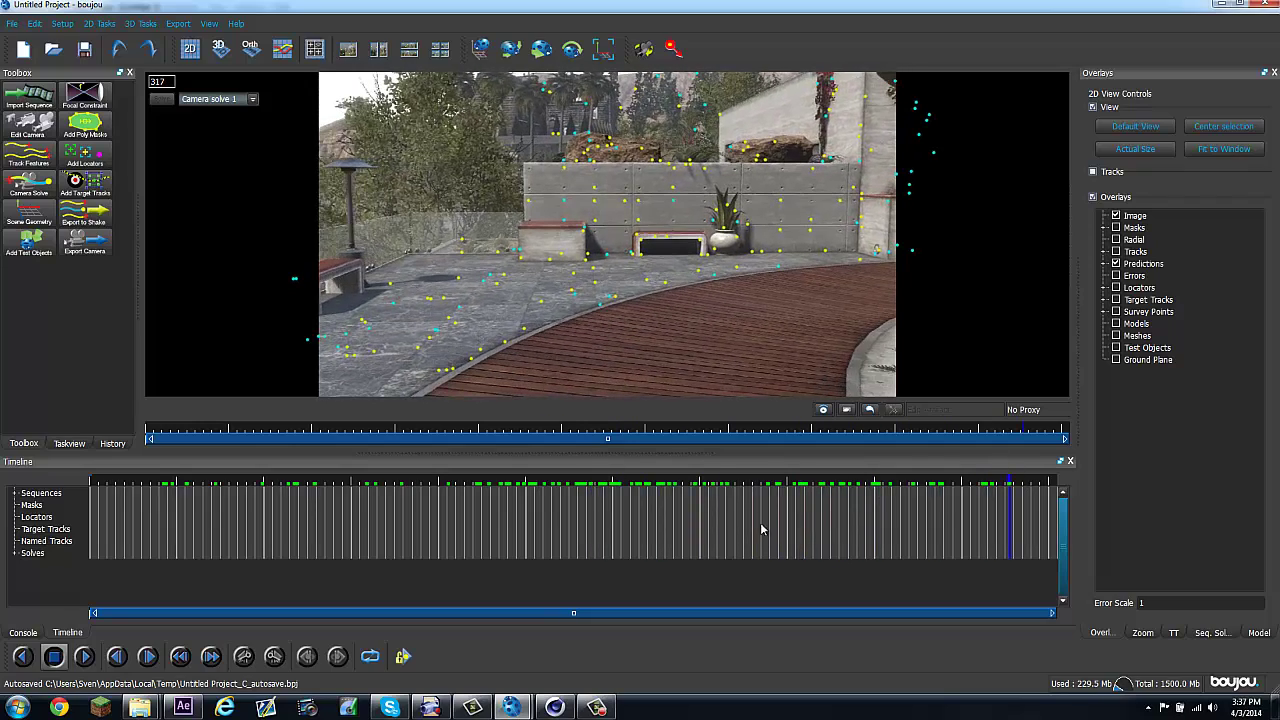
pyautogui.moveTo(650, 480); pyautogui.dragTo(591, 481)
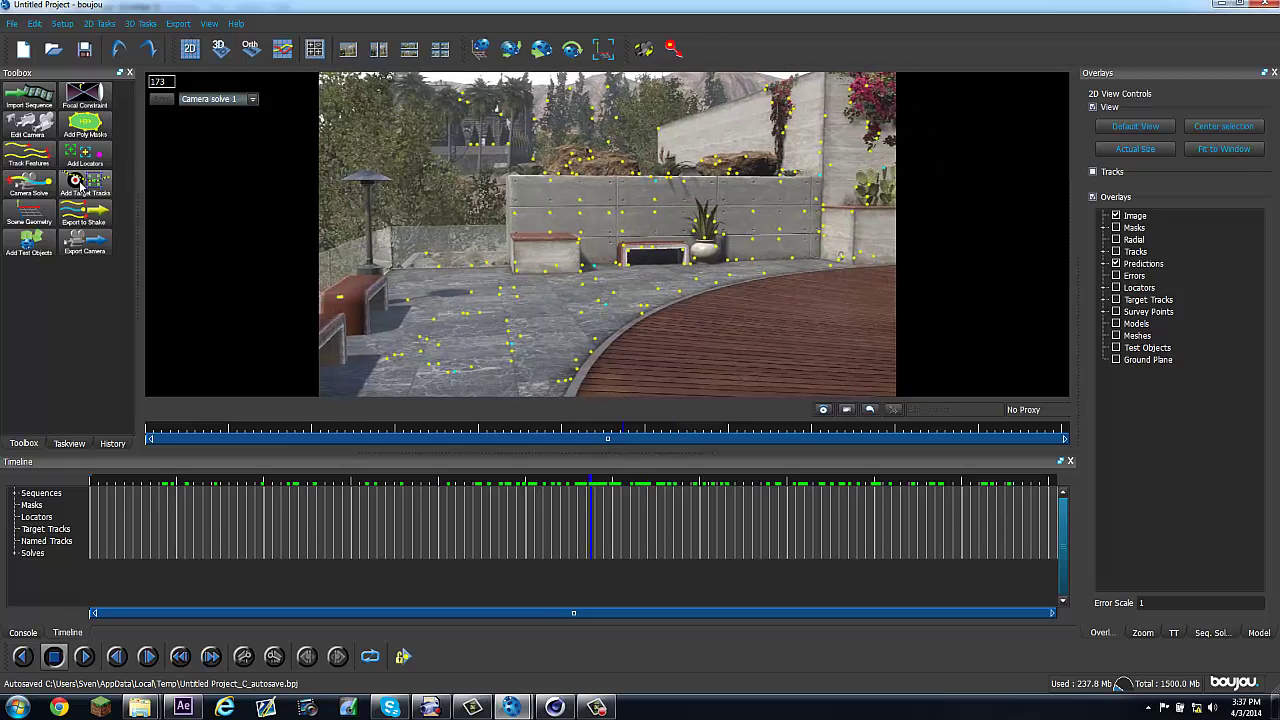
# Step: Add a coordinate frame hint in Scene Geometry around frame 154 and set its type to x-axis
pyautogui.click(44, 222)
pyautogui.moveTo(140, 117); pyautogui.dragTo(1031, 94)
pyautogui.moveTo(556, 481); pyautogui.dragTo(537, 484)
pyautogui.click(1013, 385)
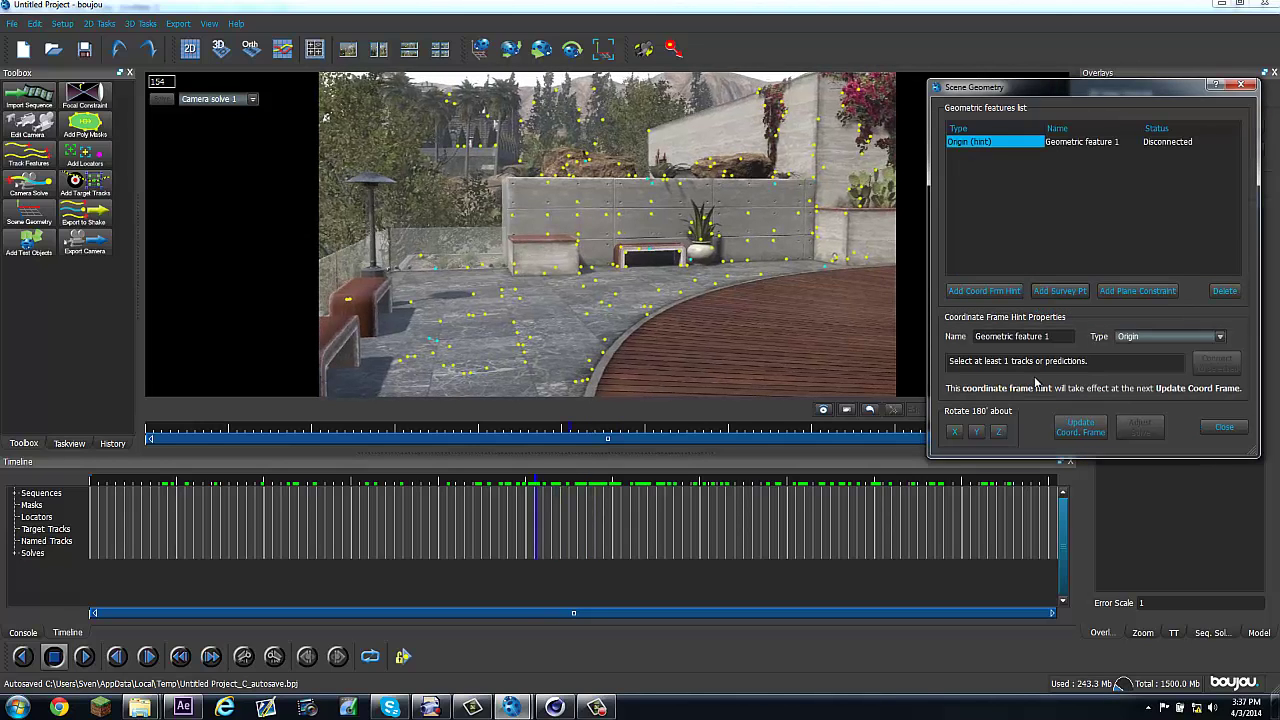
pyautogui.click(1128, 336)
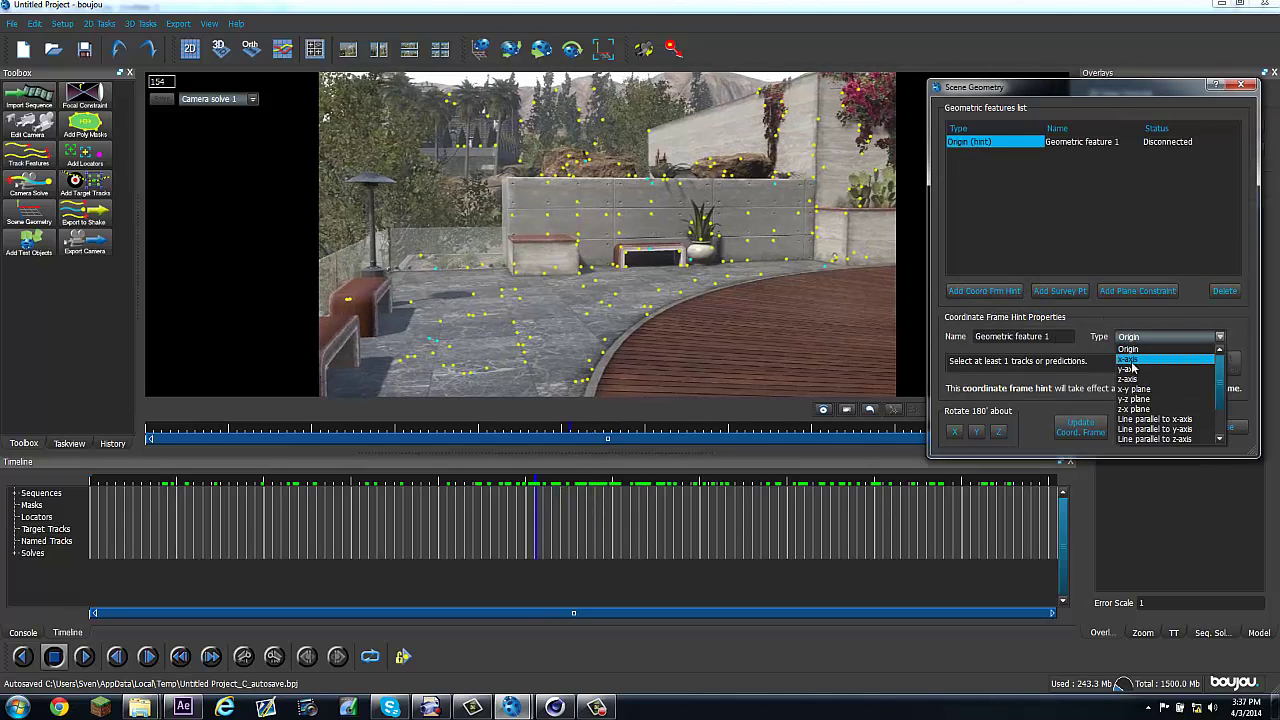
pyautogui.click(1128, 359)
# Step: Connect the x-axis hint to two horizontally aligned points on the stone floor near the deck at frame 196
pyautogui.moveTo(540, 484); pyautogui.dragTo(582, 484)
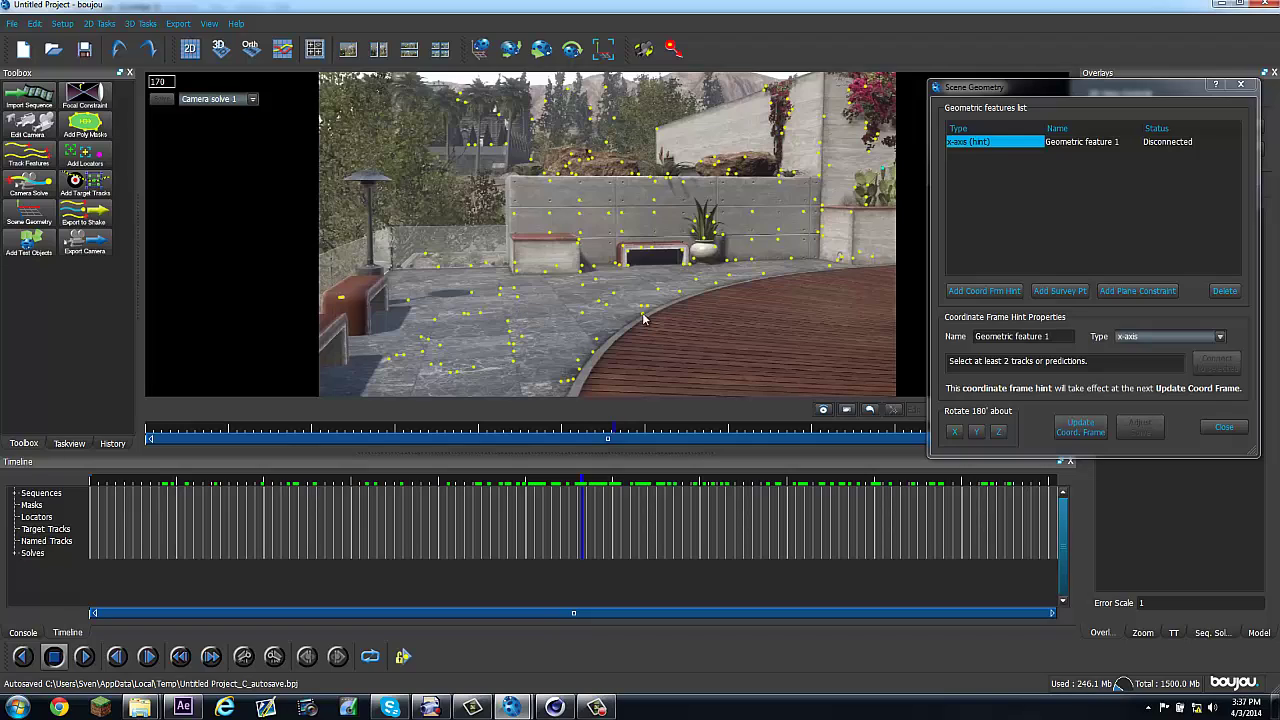
pyautogui.moveTo(588, 440); pyautogui.dragTo(457, 470)
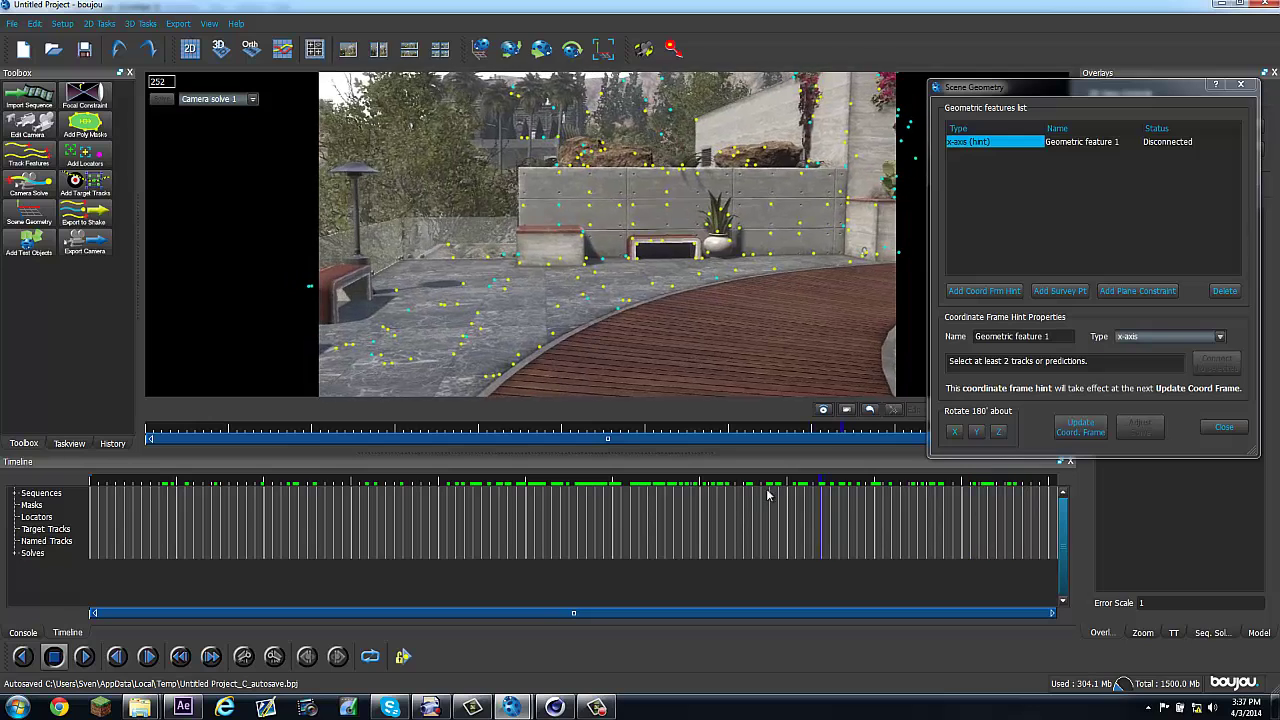
pyautogui.click(612, 296)
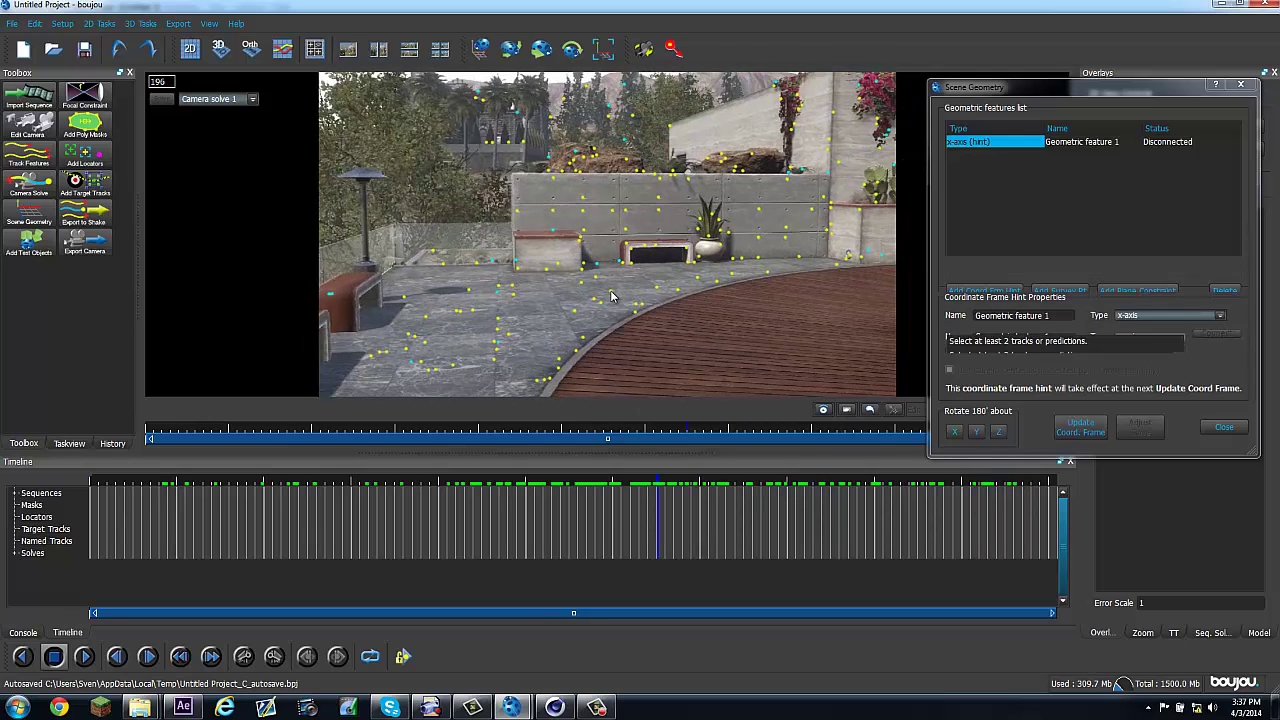
pyautogui.keyDown('ctrl'); pyautogui.click(677, 296); pyautogui.keyUp('ctrl')
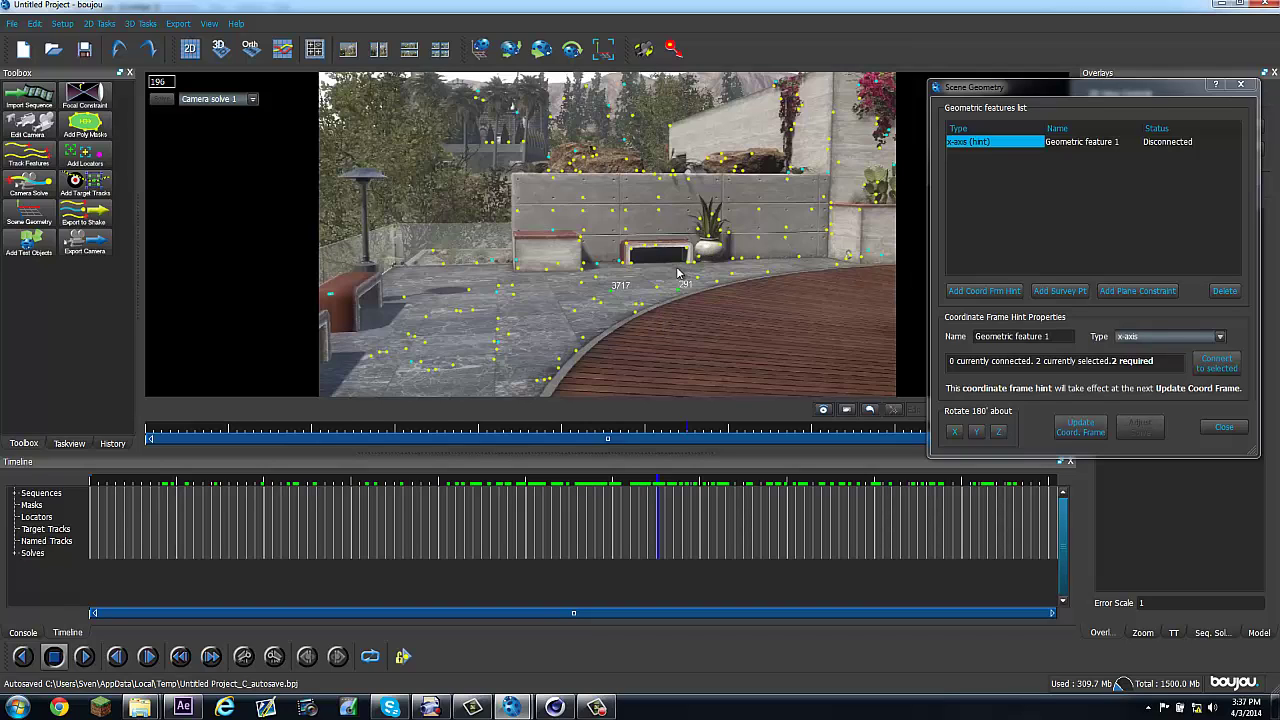
pyautogui.click(1216, 364)
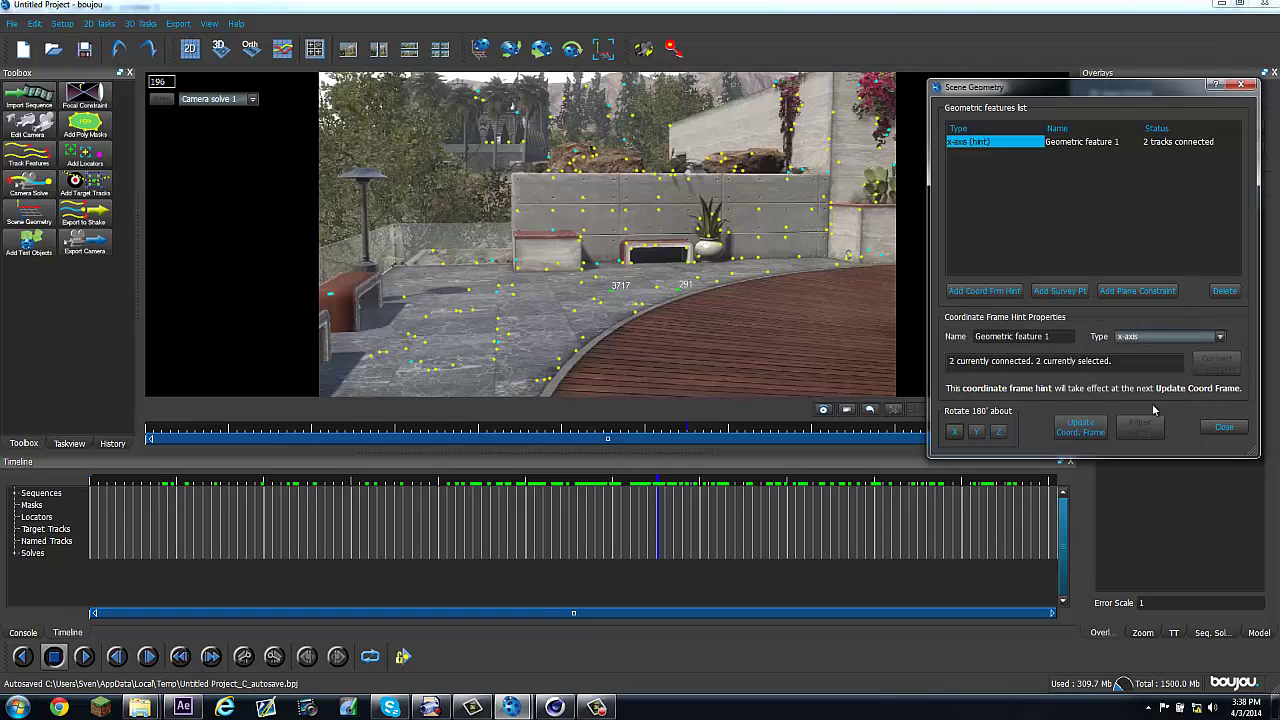
# Step: Add a y-axis coordinate frame hint and connect it to two vertically aligned points on the concrete wall
pyautogui.click(1000, 291)
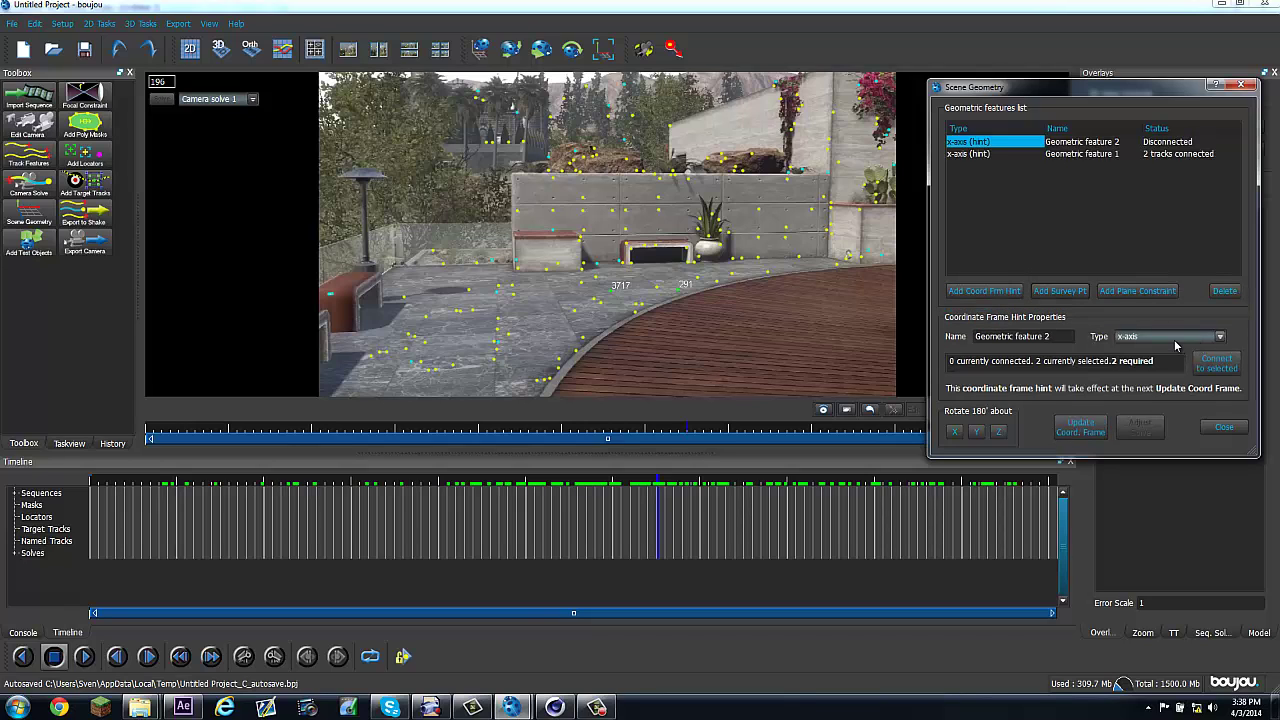
pyautogui.click(1174, 339)
pyautogui.click(1151, 368)
pyautogui.click(588, 203)
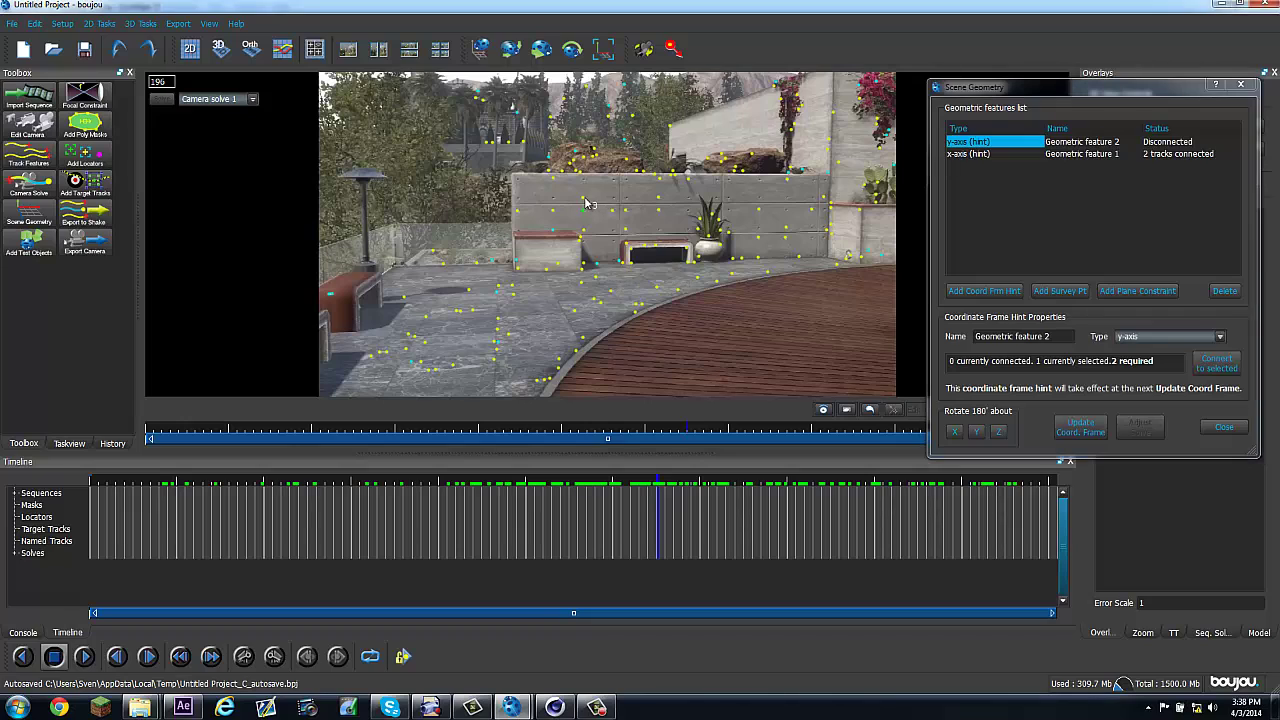
pyautogui.keyDown('shift'); pyautogui.click(587, 198); pyautogui.keyUp('shift')
pyautogui.click(1217, 363)
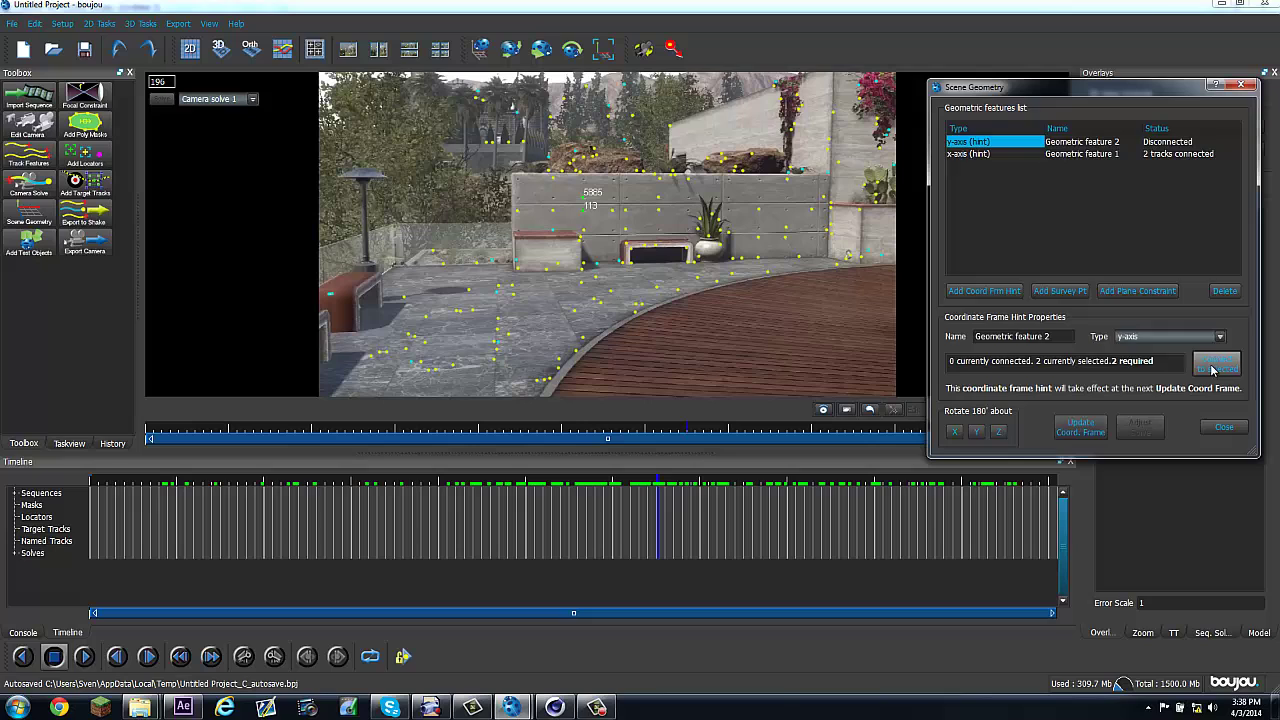
# Step: Add a z-axis coordinate frame hint and connect it to two floor points lined up in depth on the paving
pyautogui.click(984, 290)
pyautogui.click(1160, 337)
pyautogui.click(1130, 379)
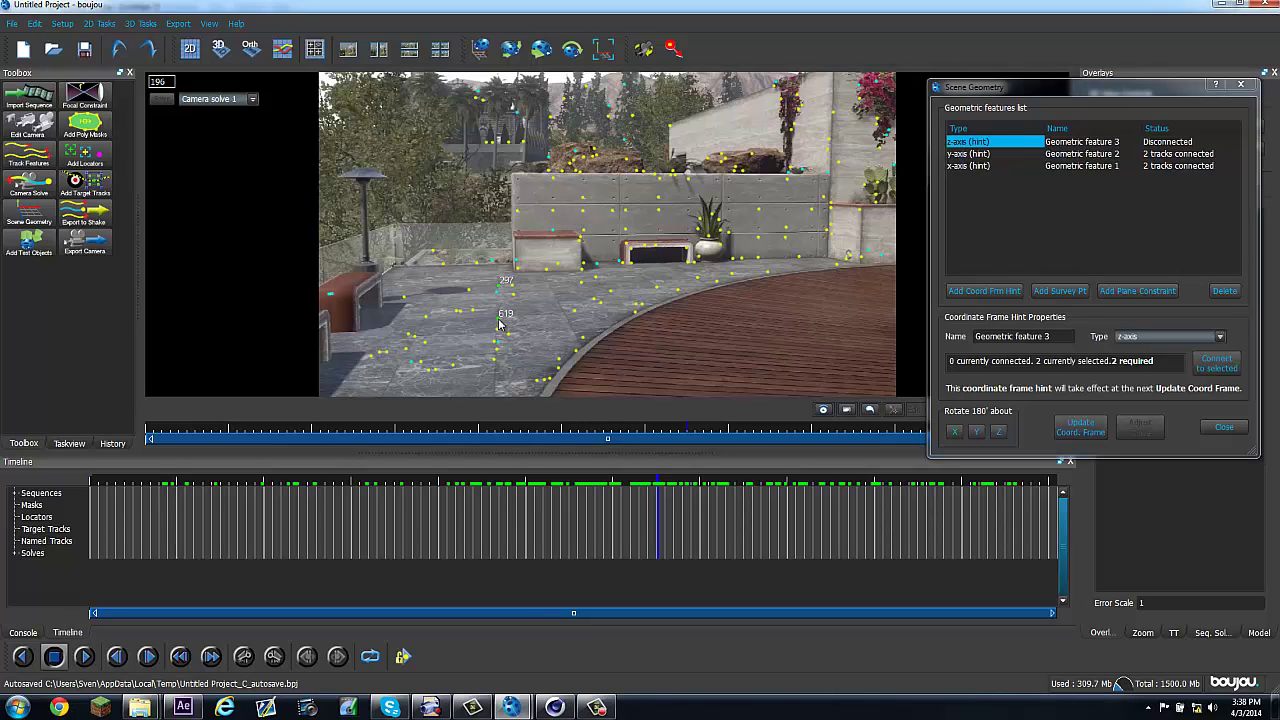
pyautogui.click(1216, 363)
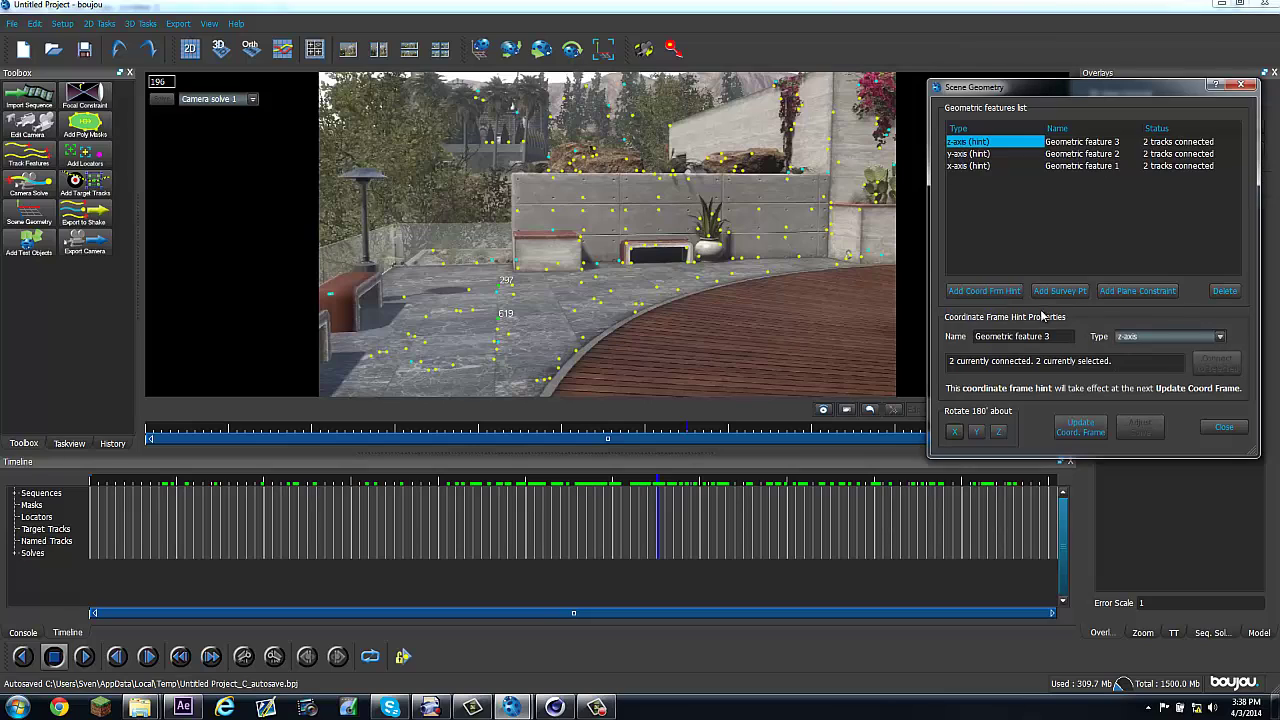
# Step: Add an Origin hint connected to the floor point beside the curved deck edge, update the coordinate frame and close Scene Geometry
pyautogui.click(990, 291)
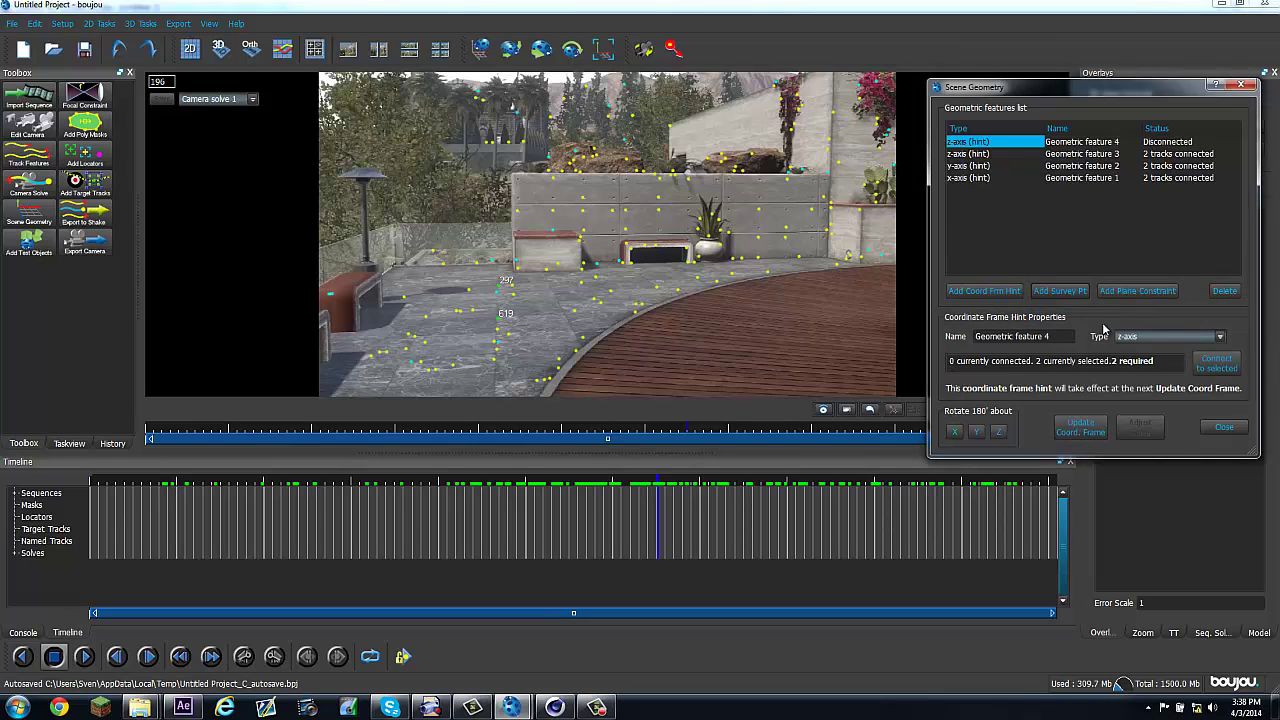
pyautogui.click(1219, 336)
pyautogui.click(1133, 350)
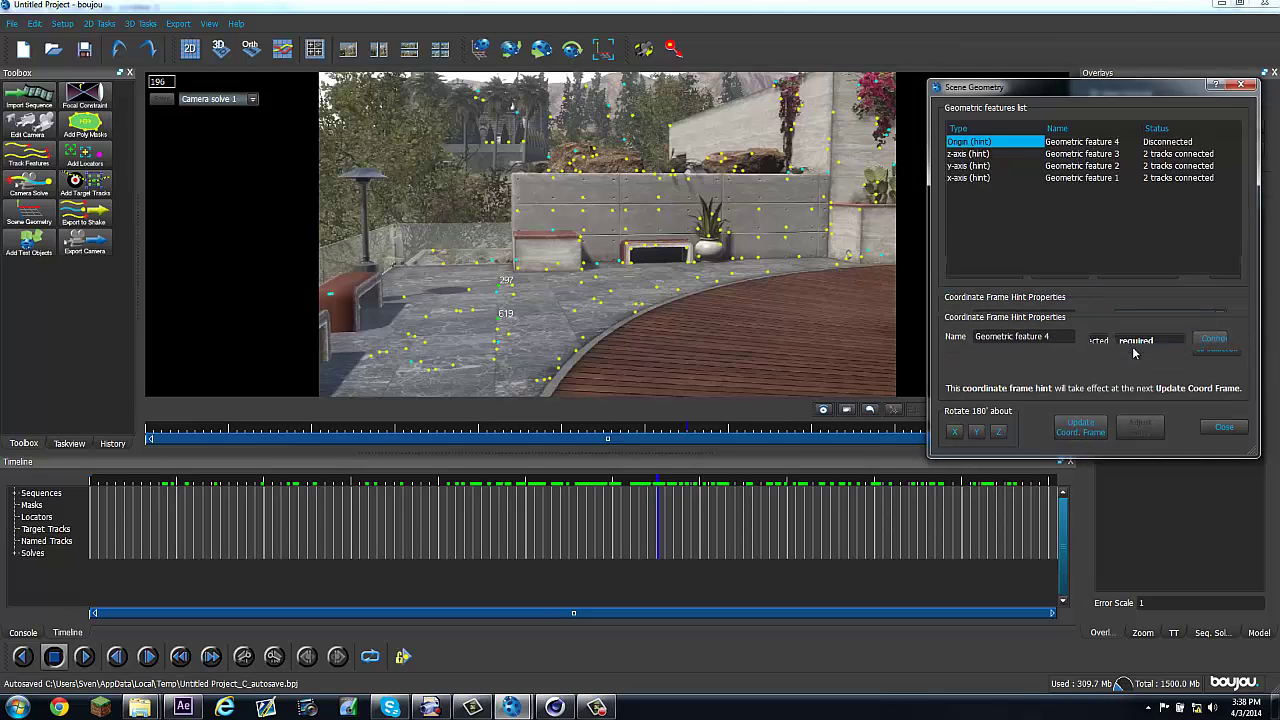
pyautogui.click(642, 309)
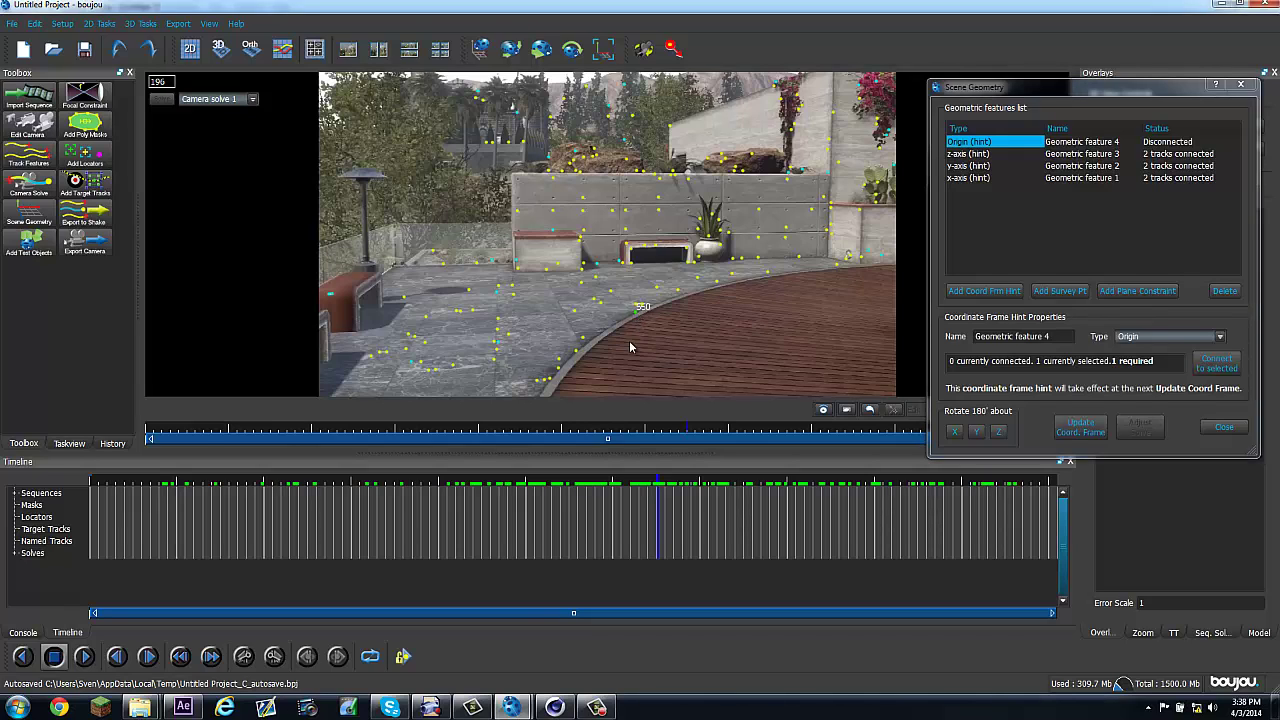
pyautogui.click(1217, 363)
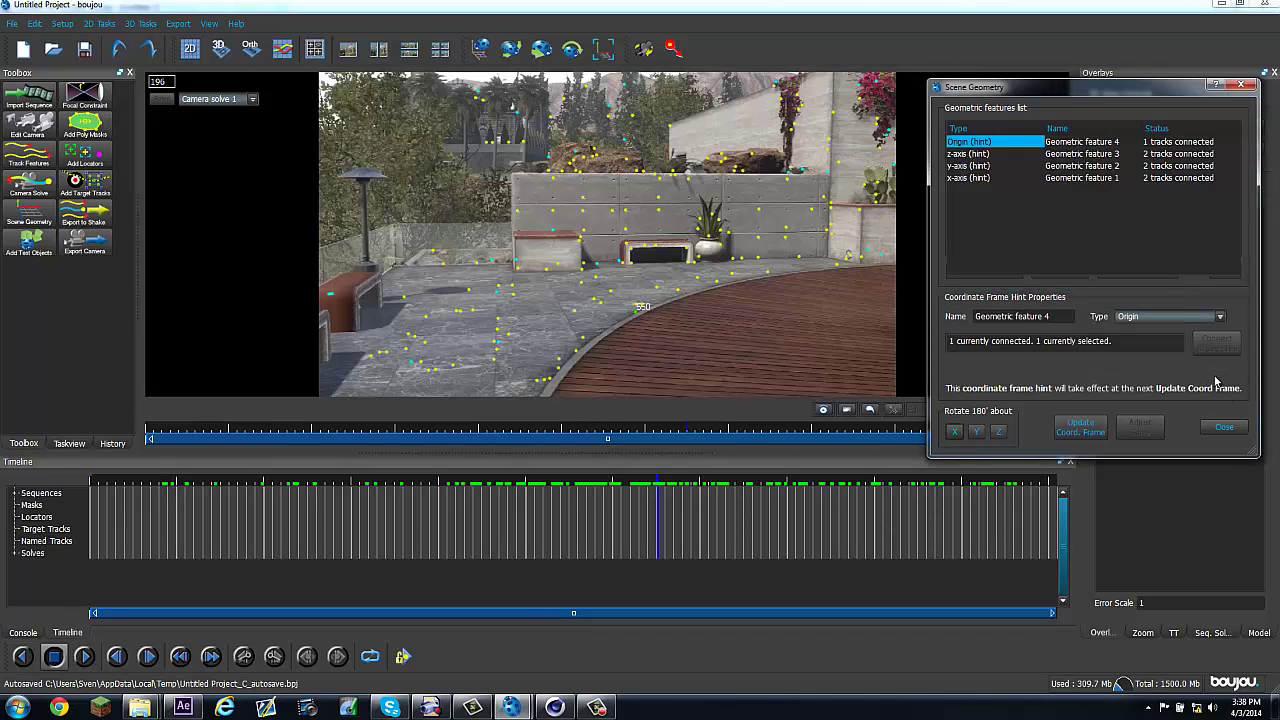
pyautogui.click(1084, 428)
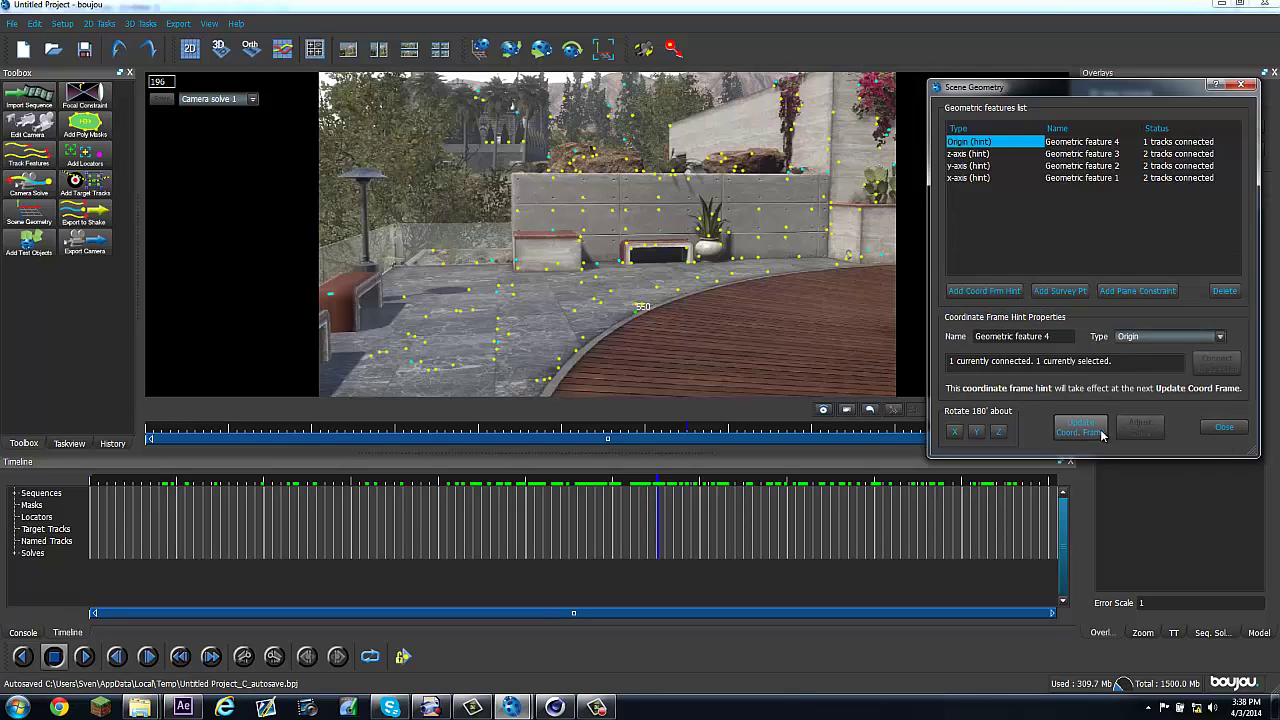
pyautogui.click(1224, 428)
# Step: Start exporting the camera solve and choose the "c4d file" folder inside "motion track tutorial" as the save location
pyautogui.click(178, 23)
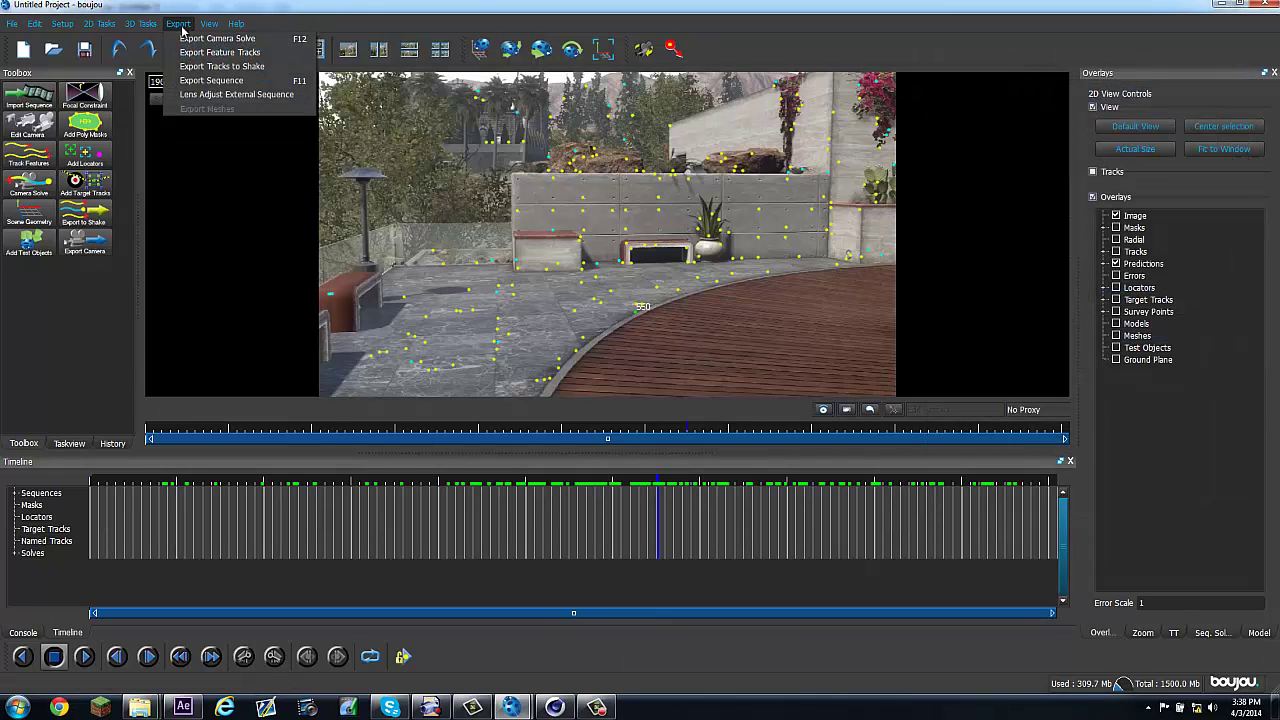
pyautogui.click(195, 34)
pyautogui.click(763, 211)
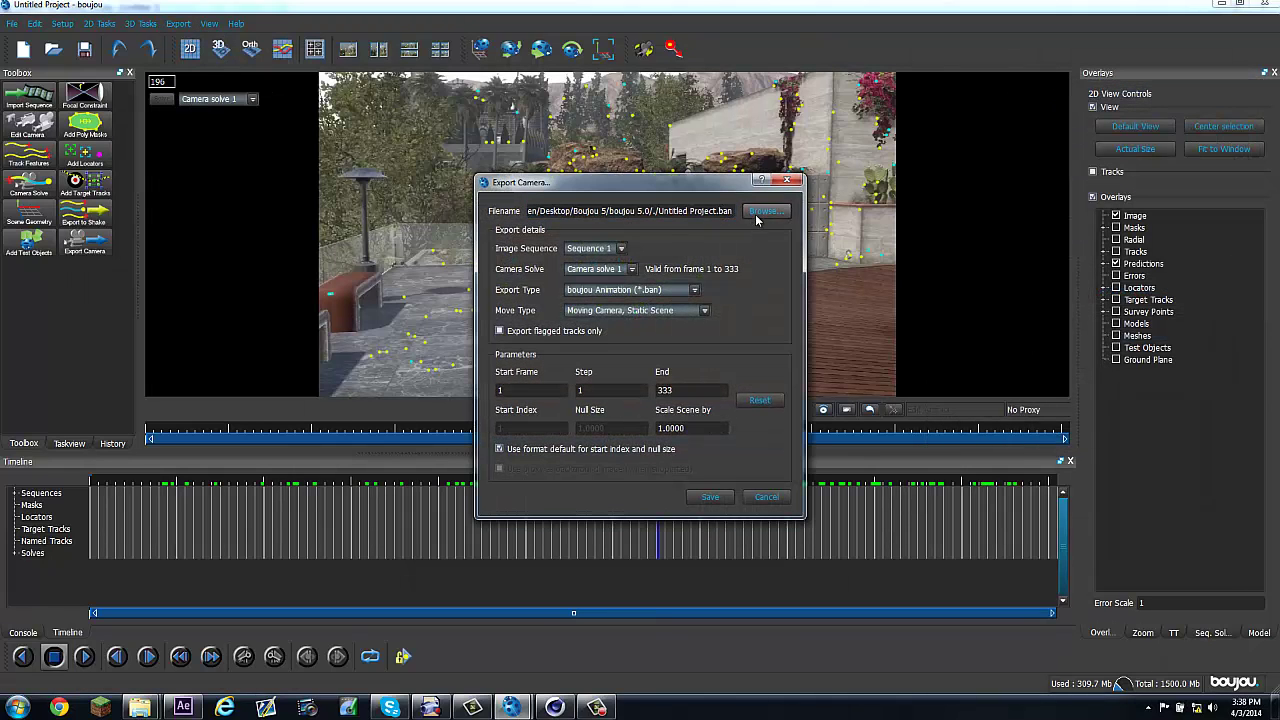
pyautogui.click(546, 402)
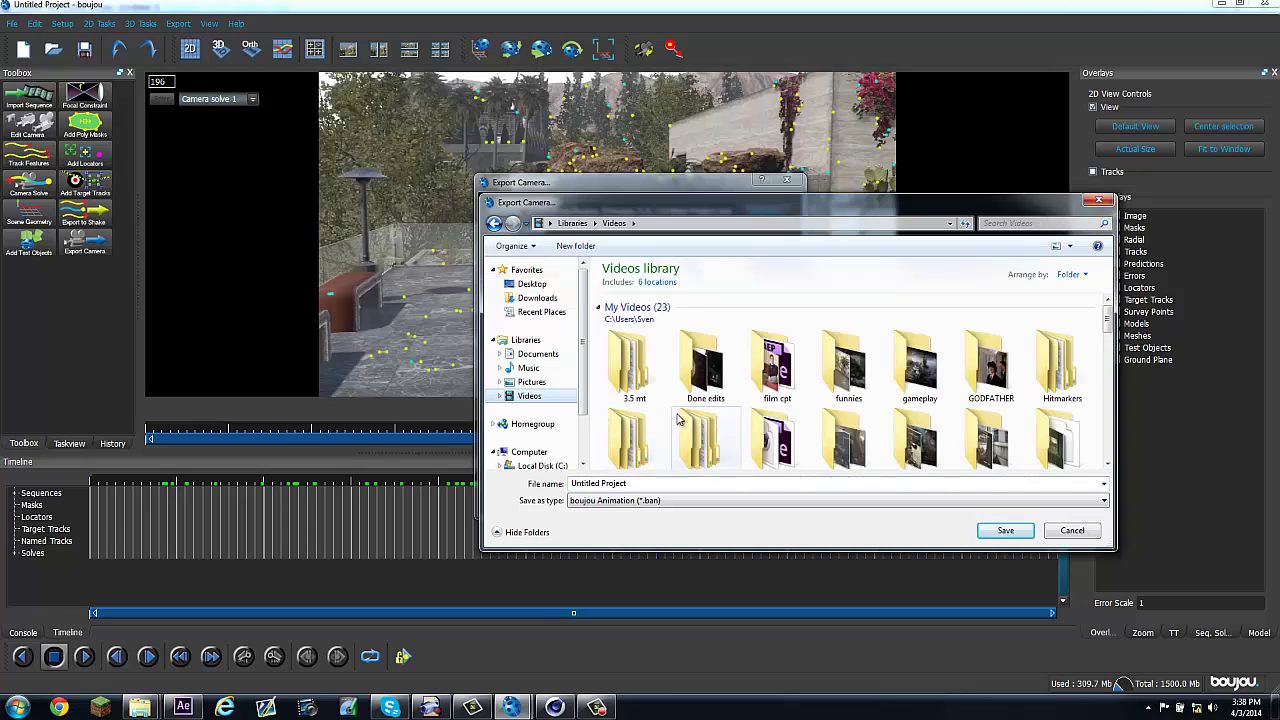
pyautogui.scroll(-5, 650, 415)
pyautogui.doubleClick(650, 415)
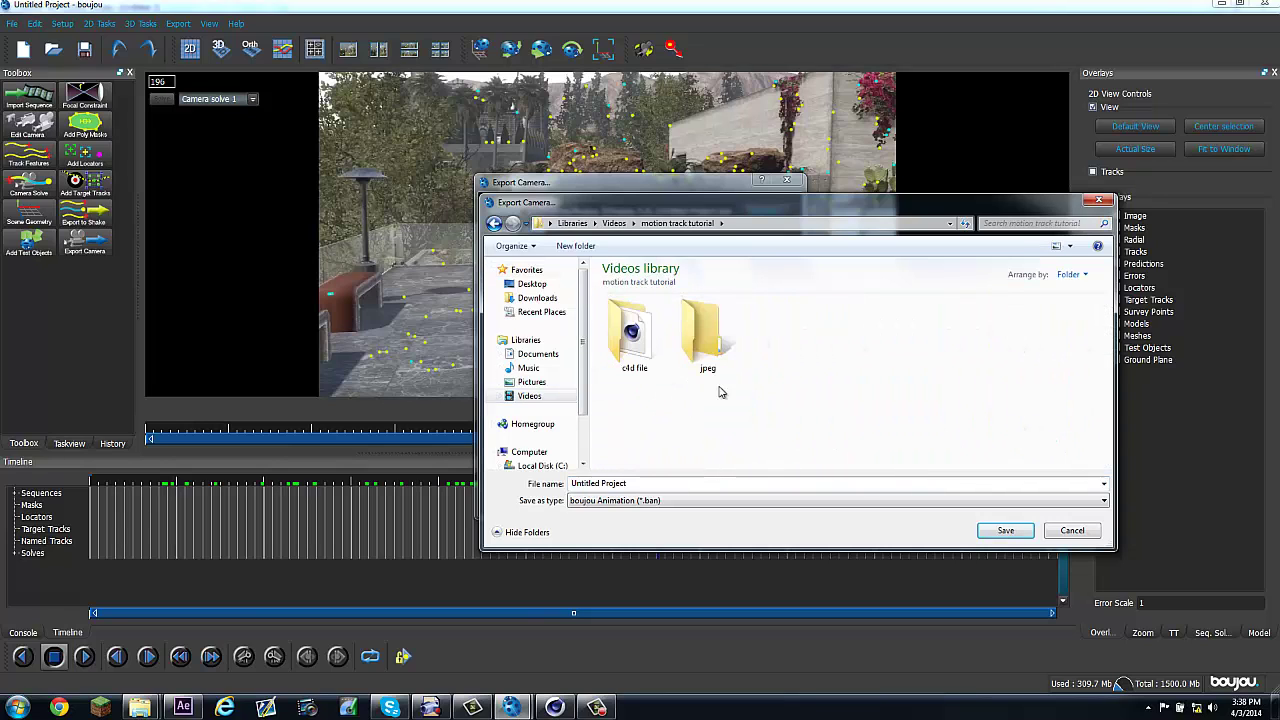
pyautogui.doubleClick(638, 352)
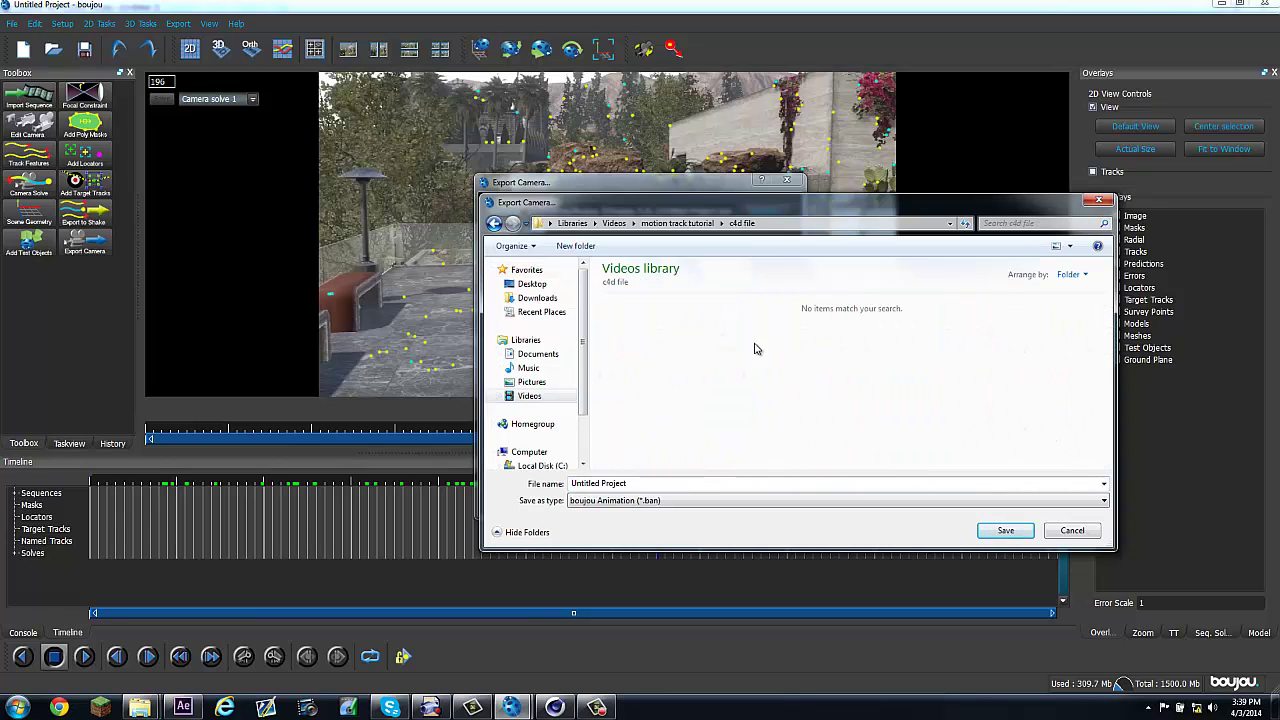
# Step: Set the export format to Cinema 4D (*.c4d), name the file "tutorial track" and save the camera export
pyautogui.click(625, 500)
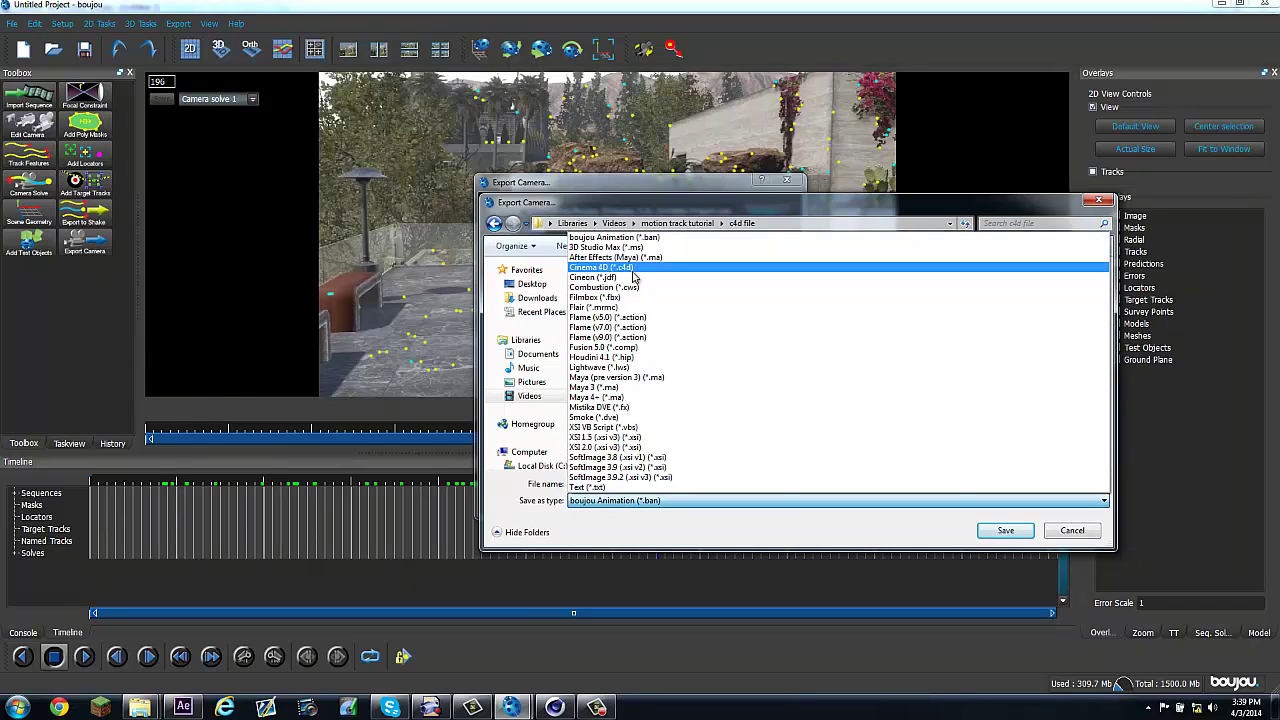
pyautogui.click(601, 267)
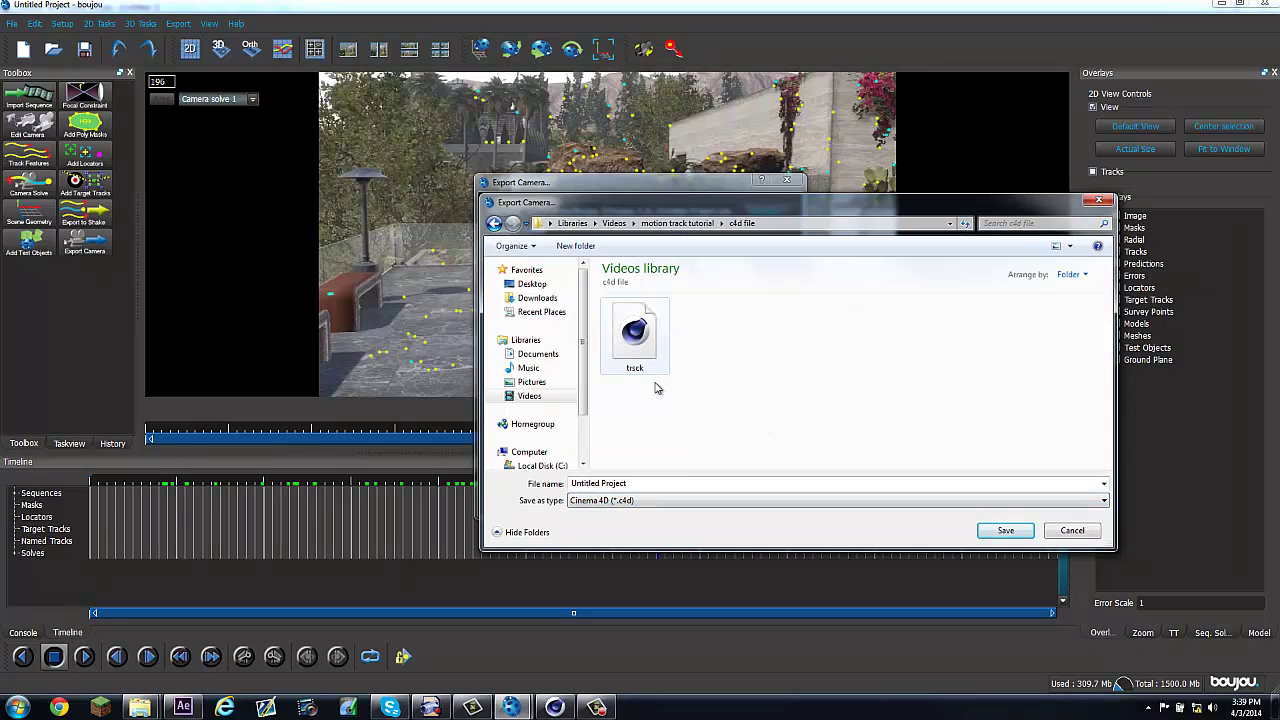
pyautogui.moveTo(635, 488); pyautogui.dragTo(558, 489)
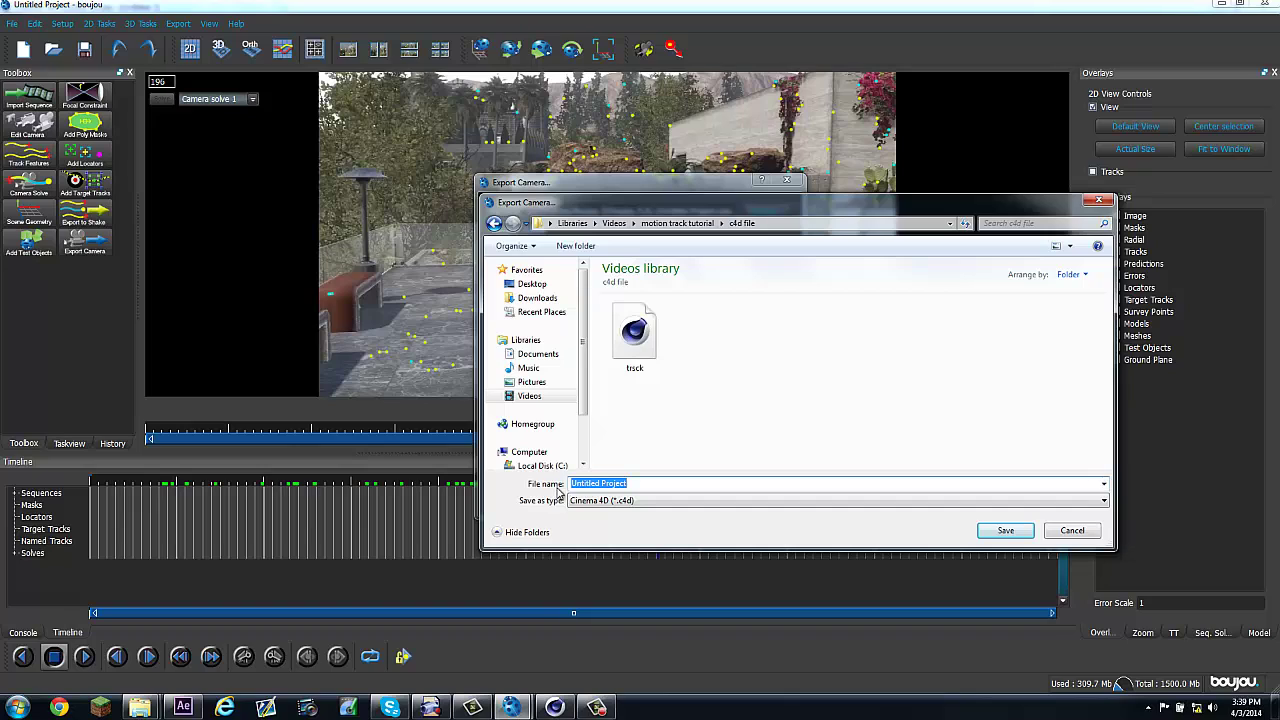
pyautogui.write('sdgegferf')
pyautogui.write('tutorial track')
pyautogui.click(1005, 531)
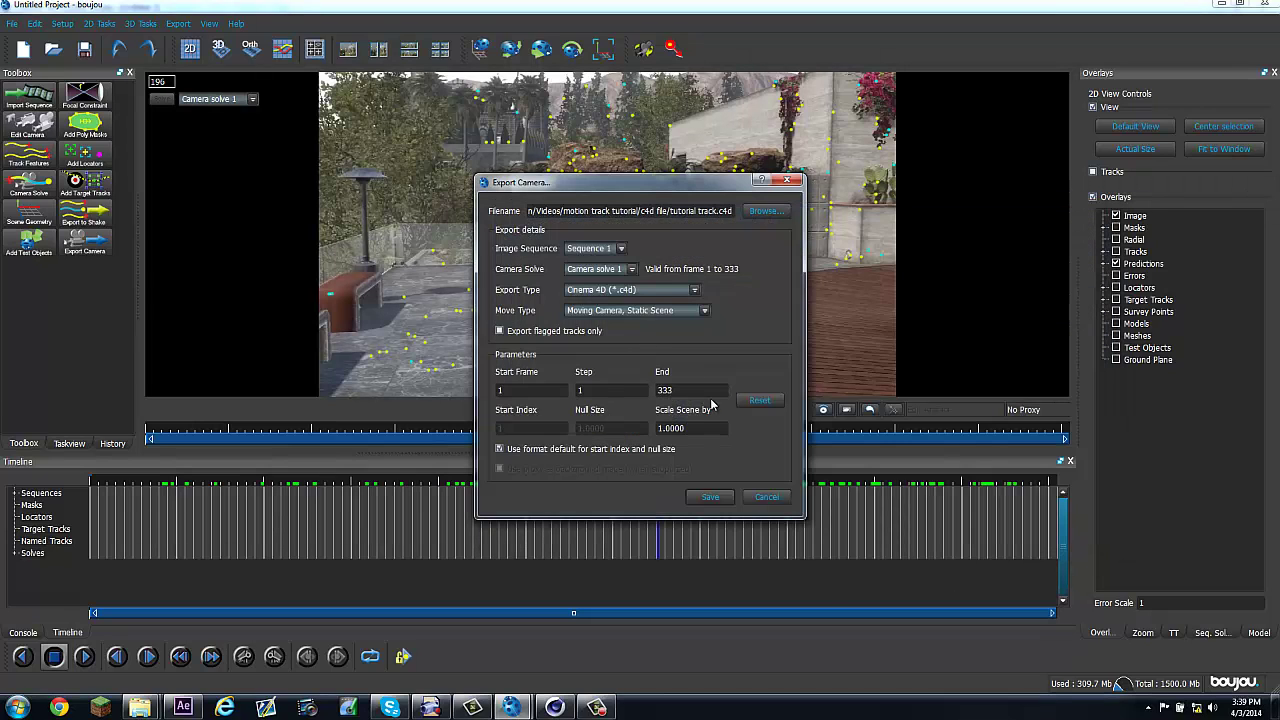
pyautogui.doubleClick(693, 428)
pyautogui.click(728, 496)
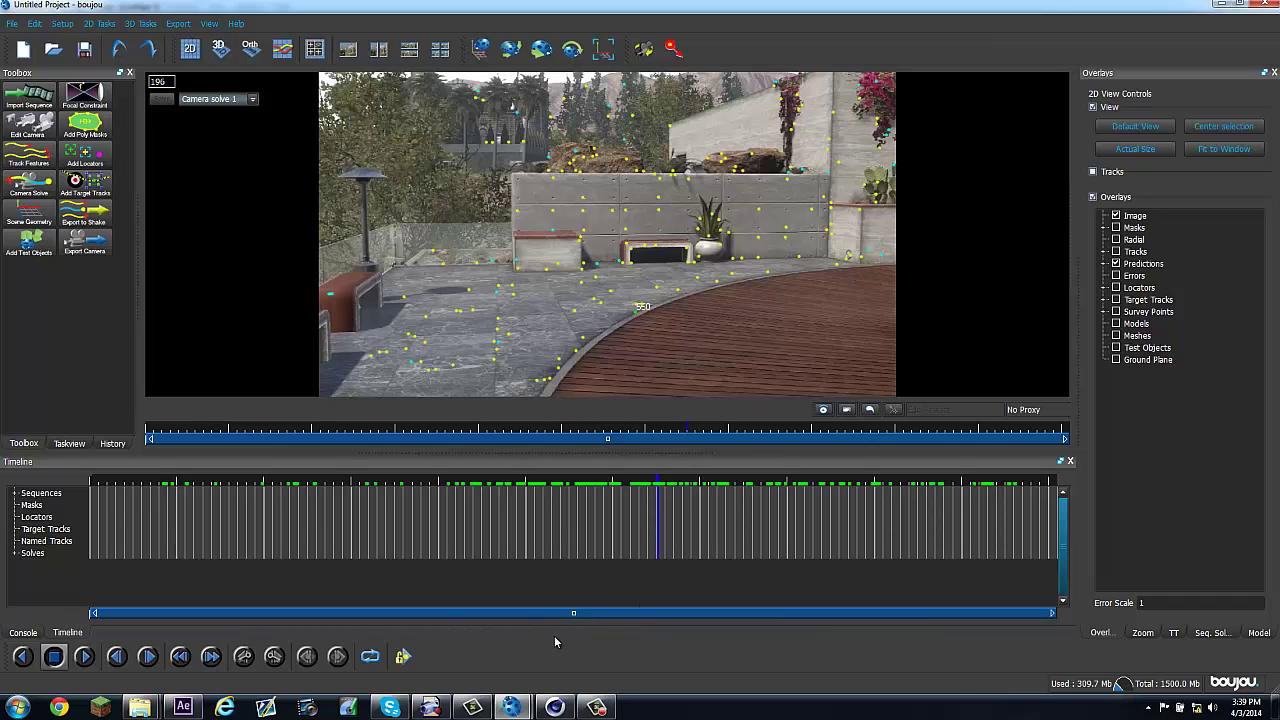
# Step: Switch to Cinema 4D and check the Windows system type in the computer's properties
pyautogui.click(555, 707)
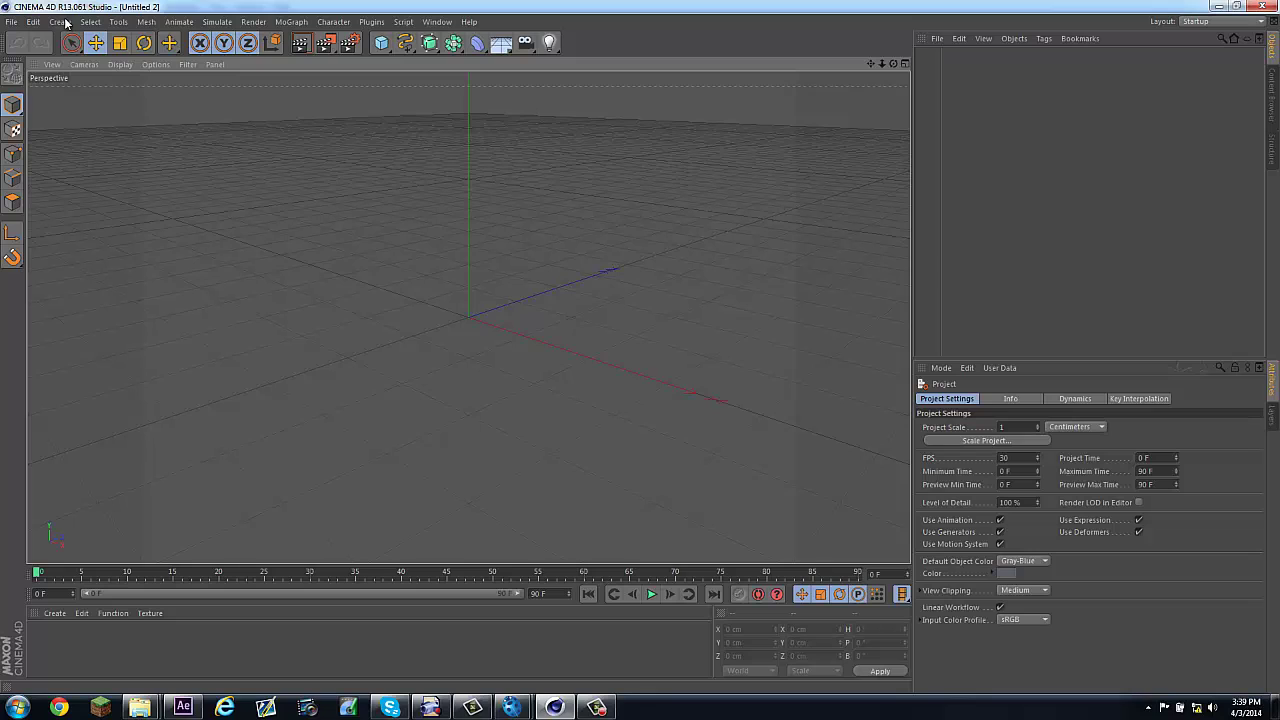
pyautogui.click(18, 707)
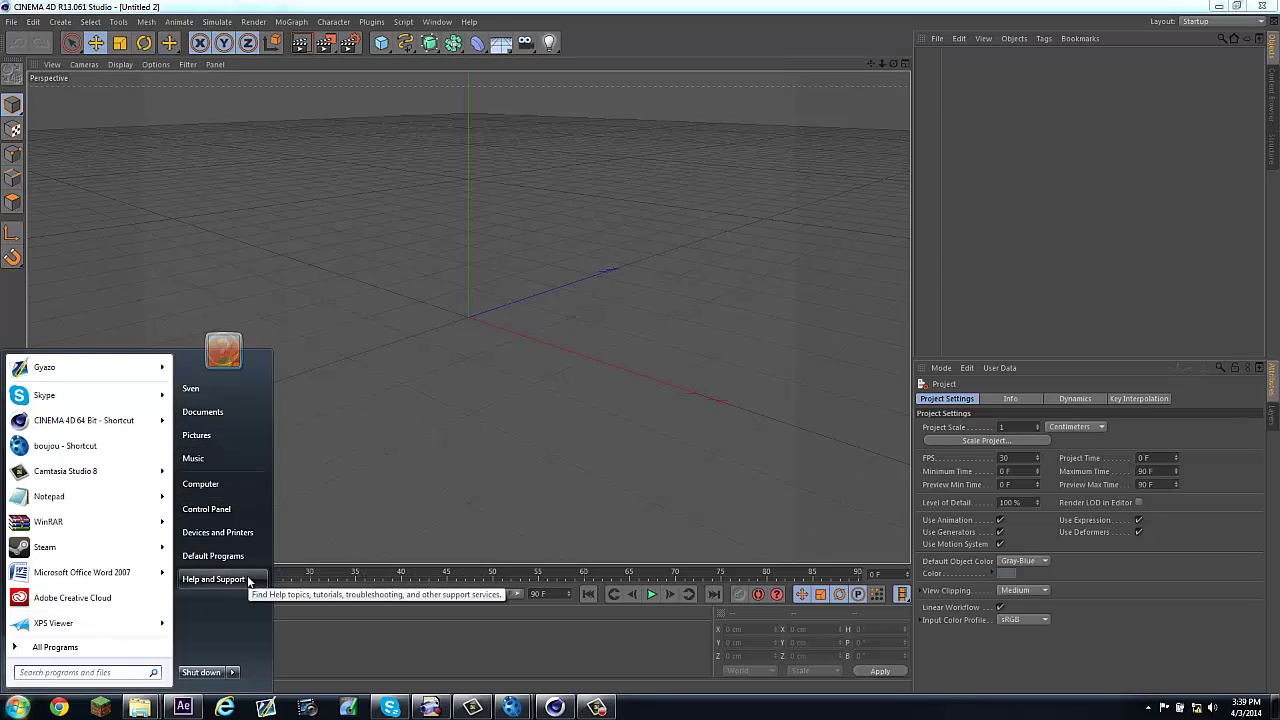
pyautogui.rightClick(228, 485)
pyautogui.click(286, 594)
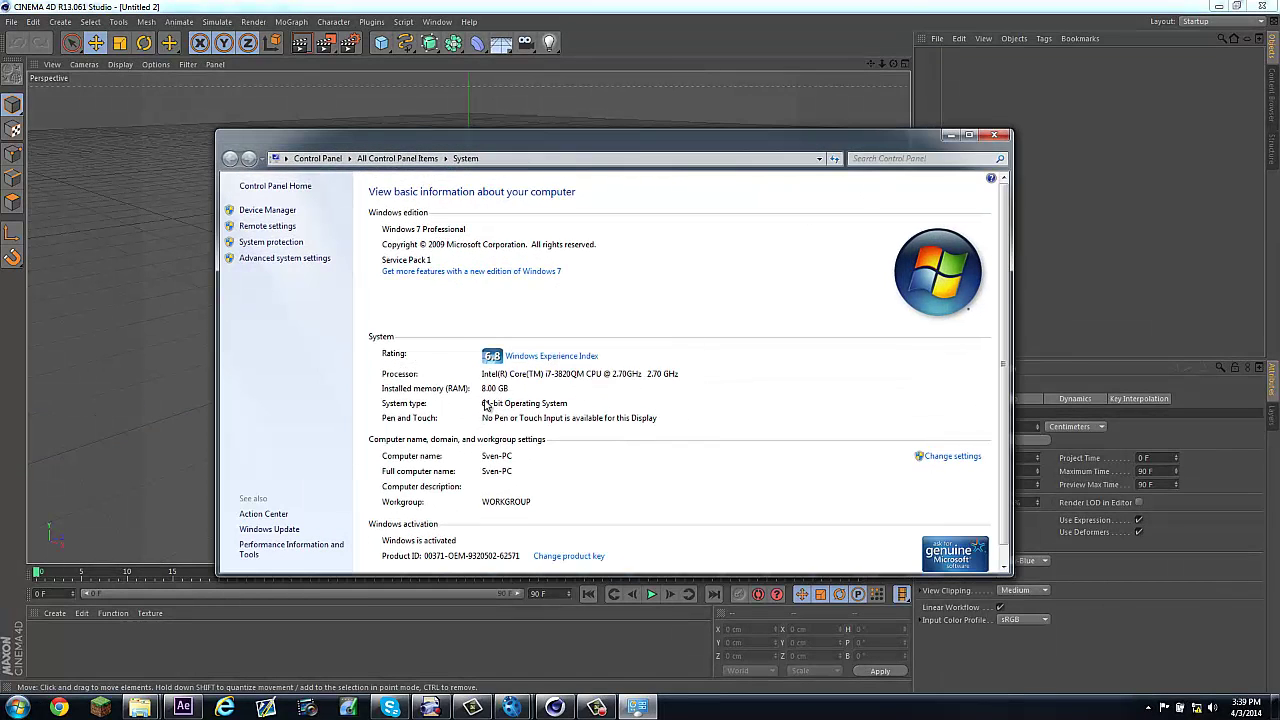
pyautogui.click(995, 134)
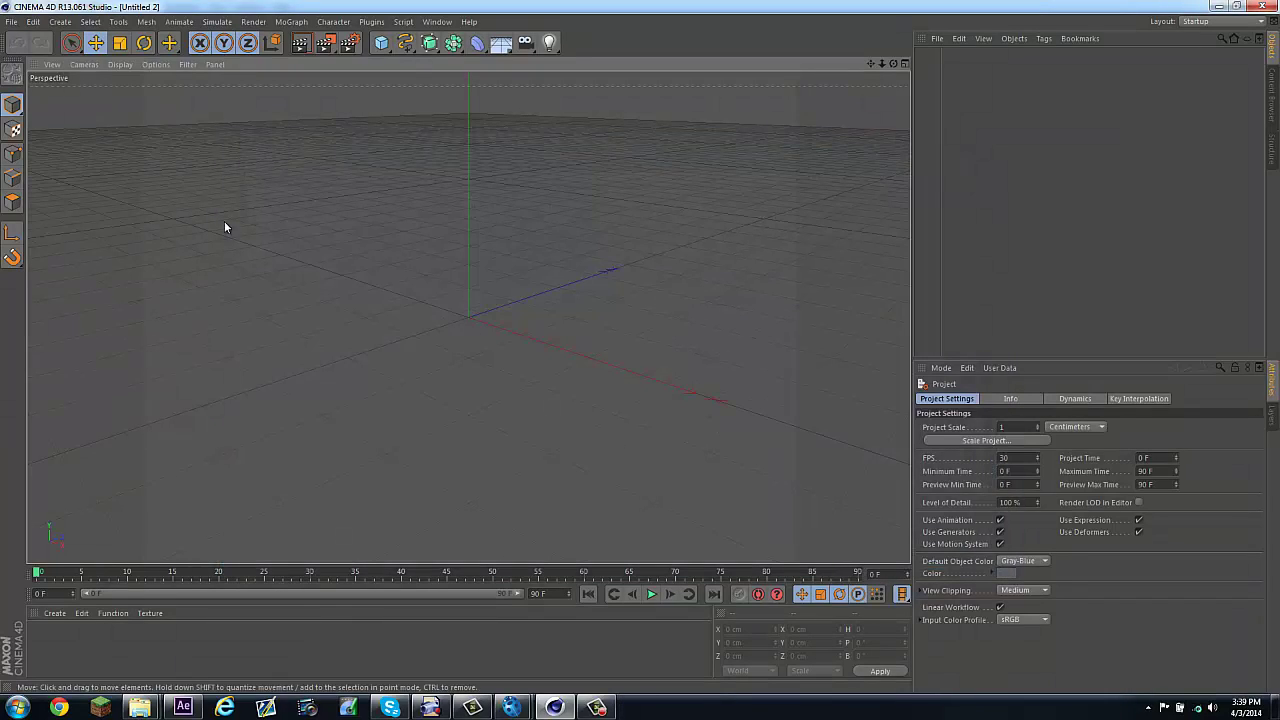
pyautogui.click(10, 21)
pyautogui.click(28, 62)
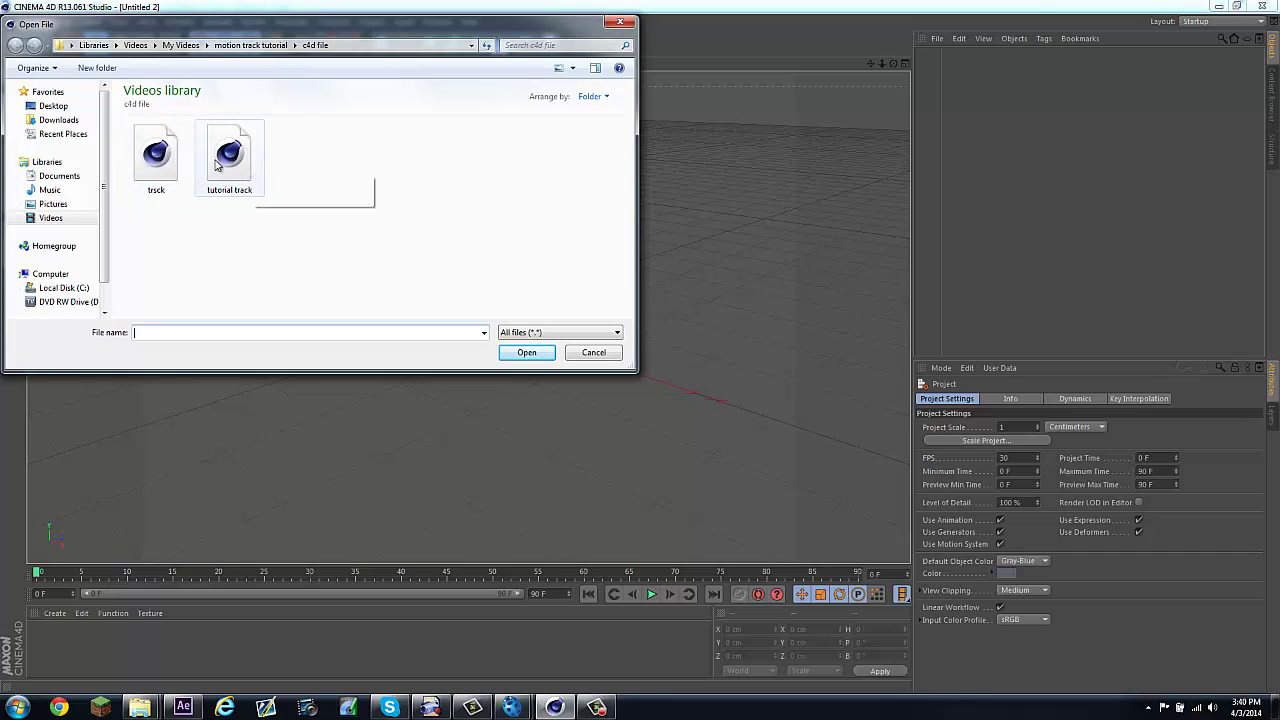
pyautogui.doubleClick(163, 160)
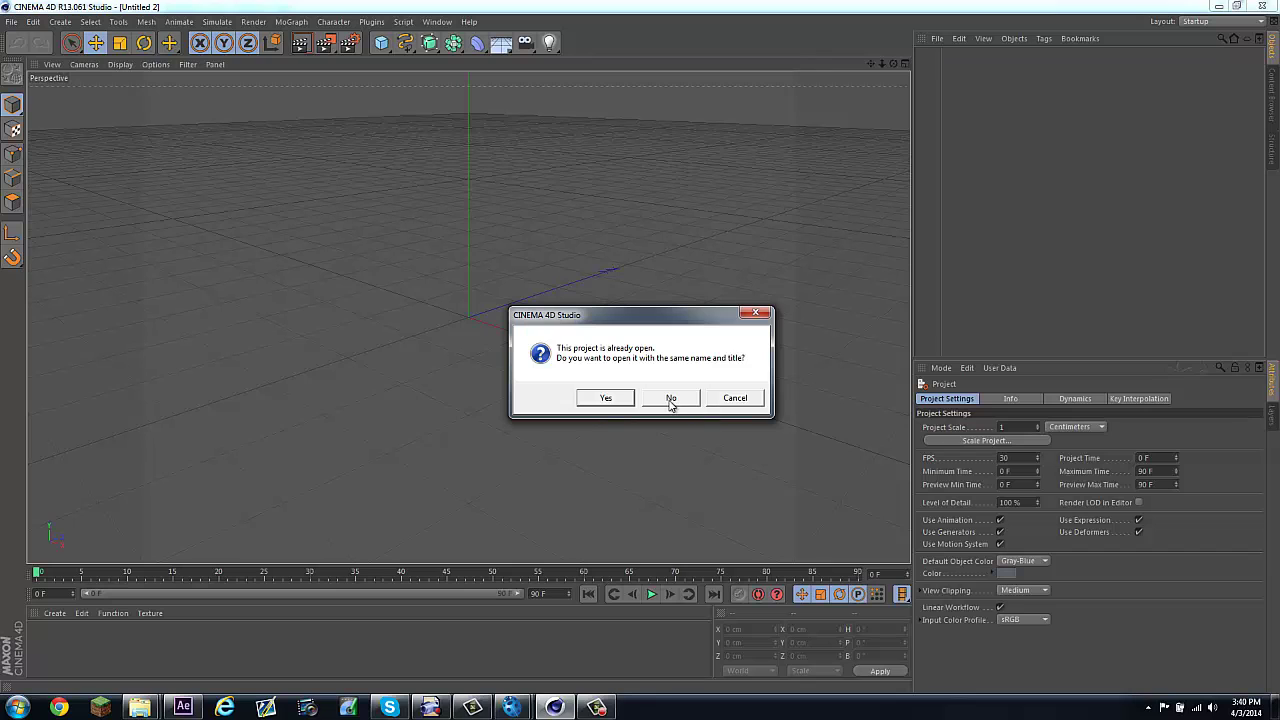
pyautogui.click(756, 313)
# Step: Open the "tutorial track" file with the default import settings and extend the timeline's preview range to frame 333
pyautogui.click(11, 23)
pyautogui.click(35, 60)
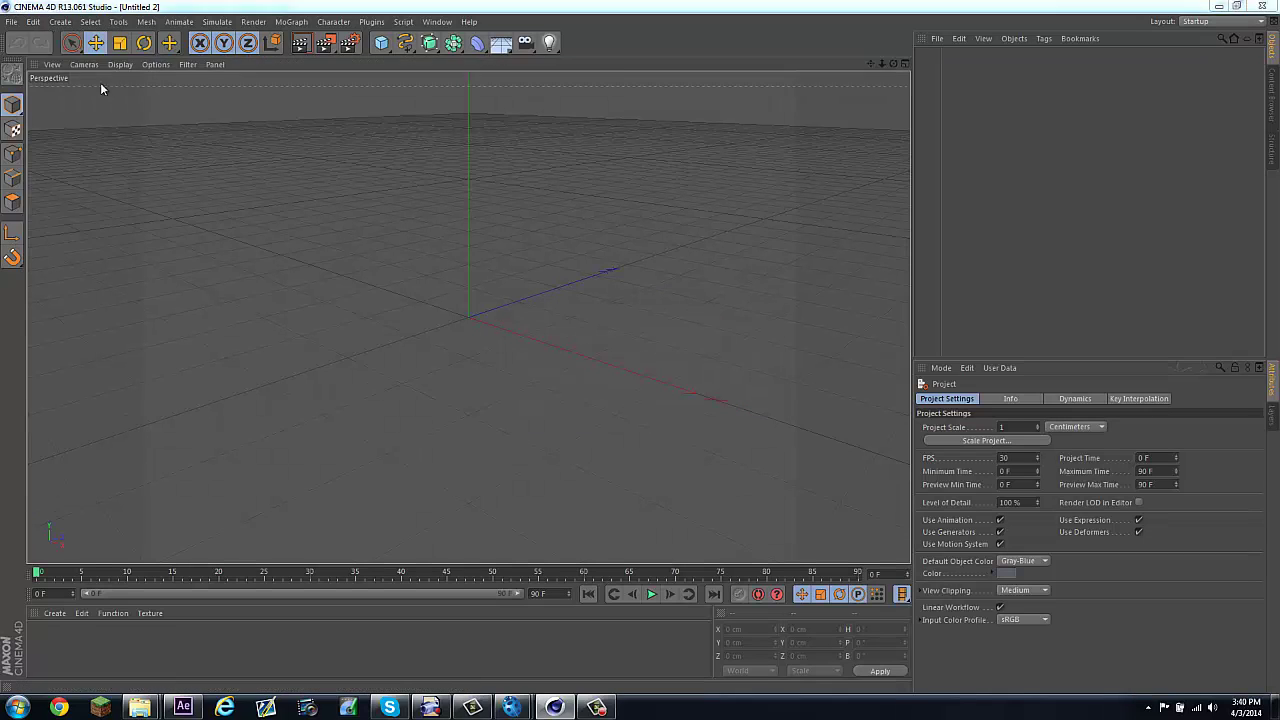
pyautogui.doubleClick(213, 165)
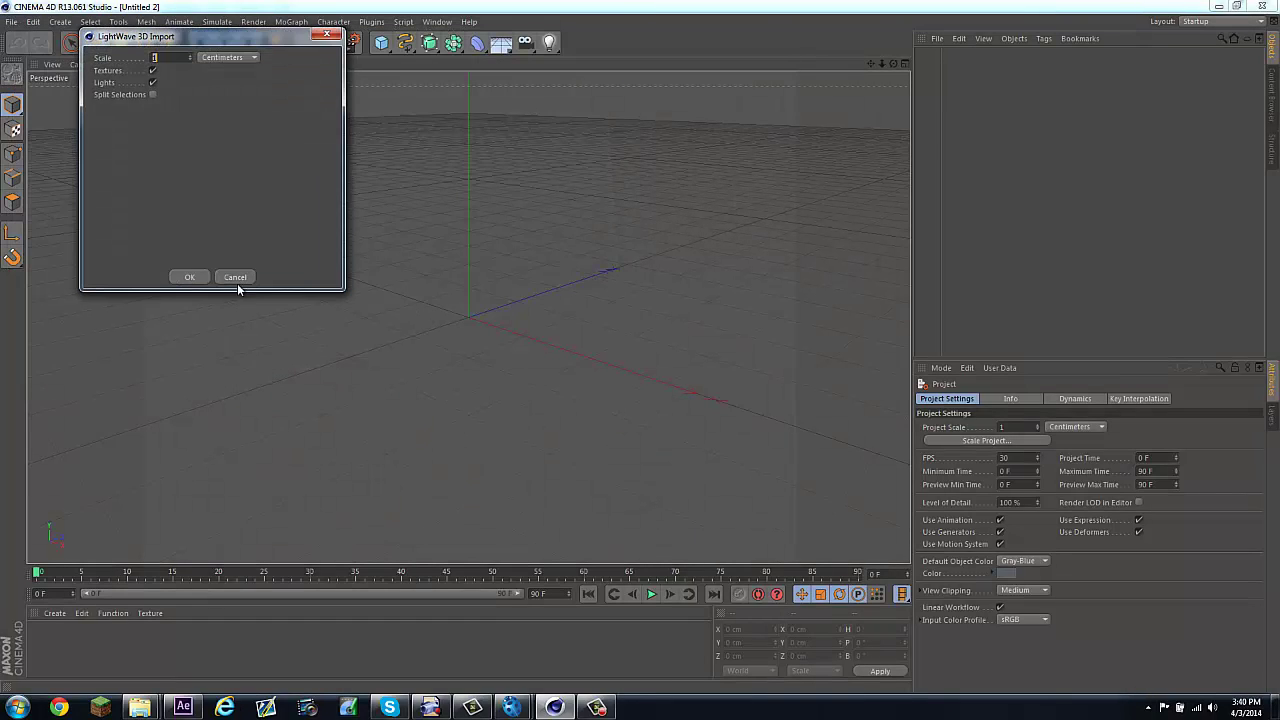
pyautogui.click(205, 275)
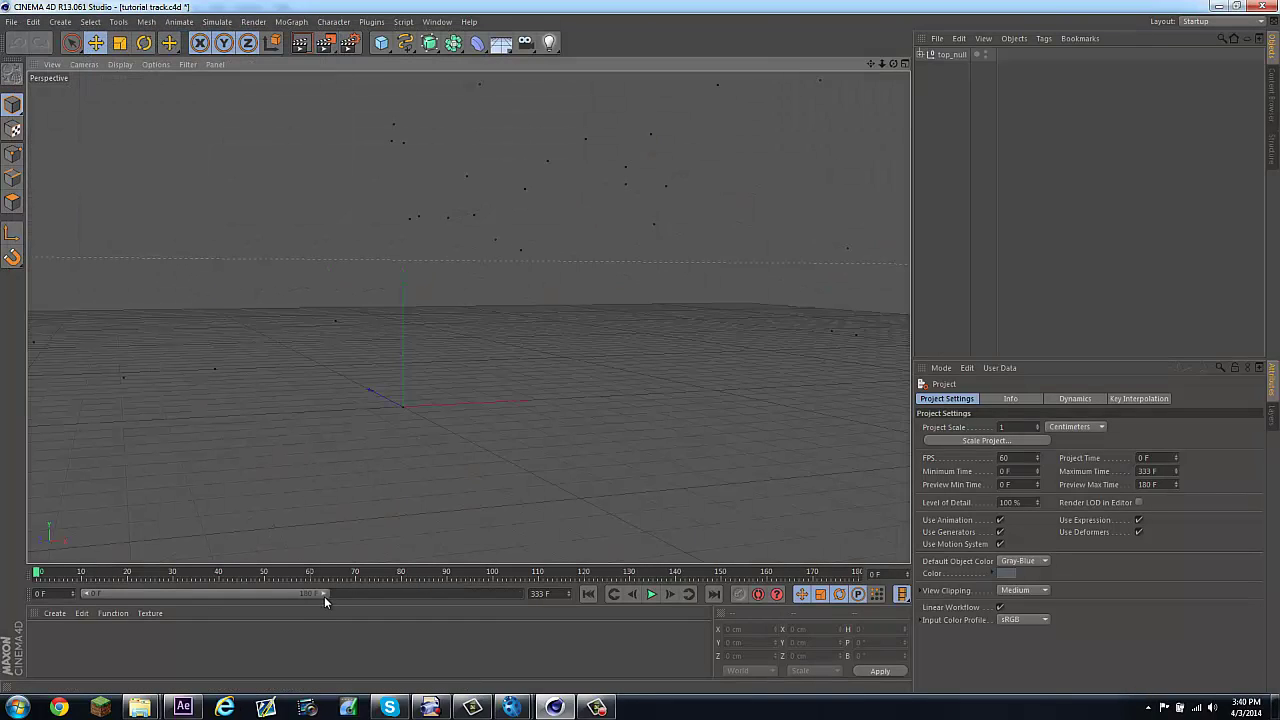
pyautogui.moveTo(324, 594); pyautogui.dragTo(520, 594)
# Step: View the open trsck.c4d project for reference, return to tutorial track.c4d and scrub through its timeline
pyautogui.click(436, 22)
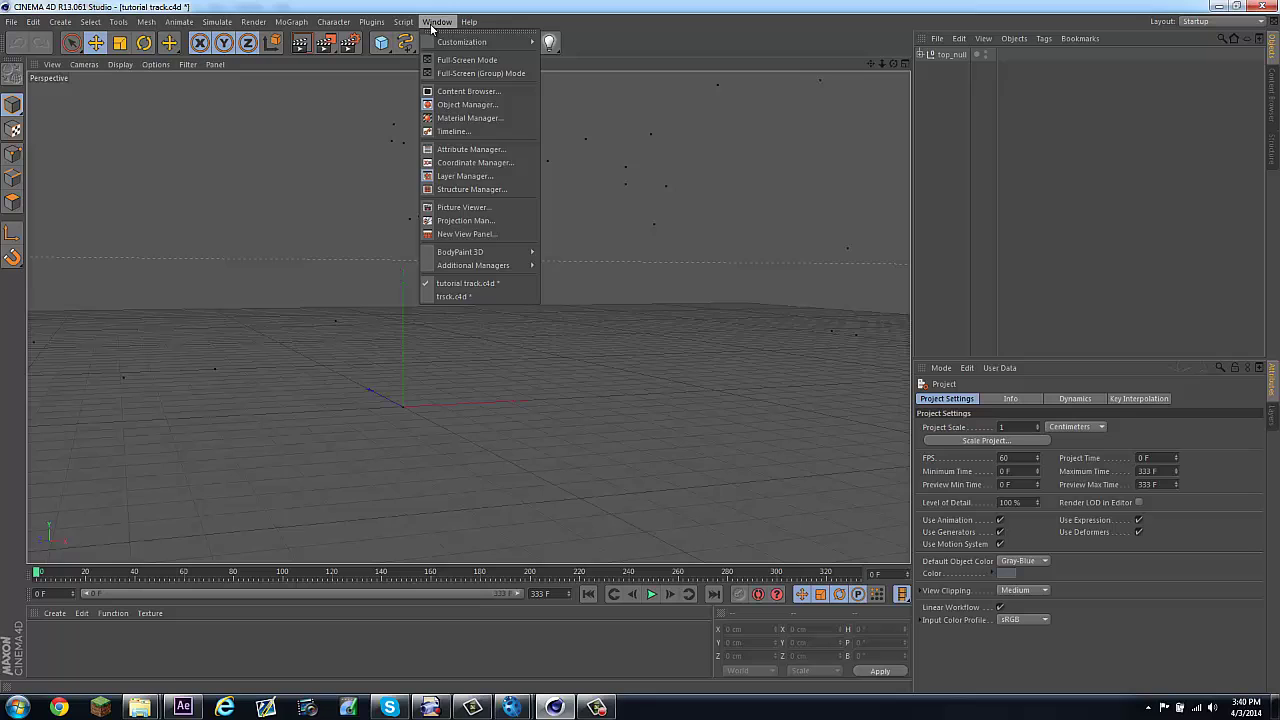
pyautogui.click(482, 296)
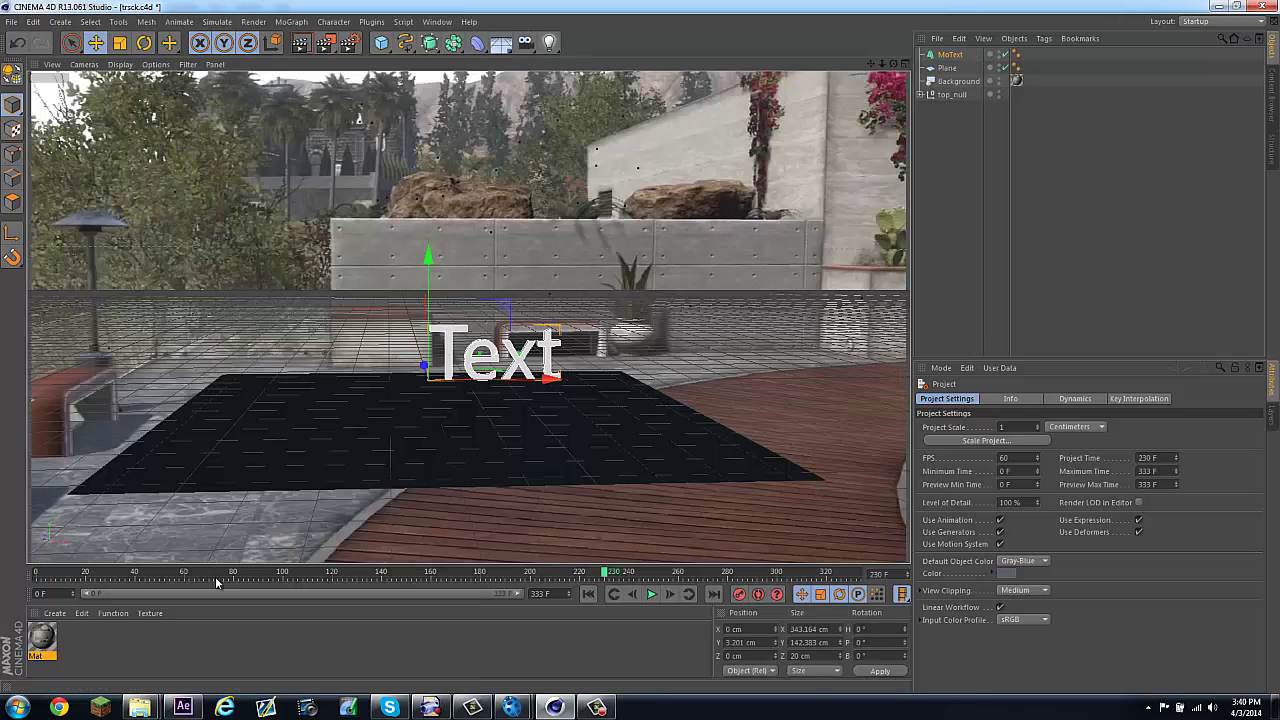
pyautogui.click(436, 22)
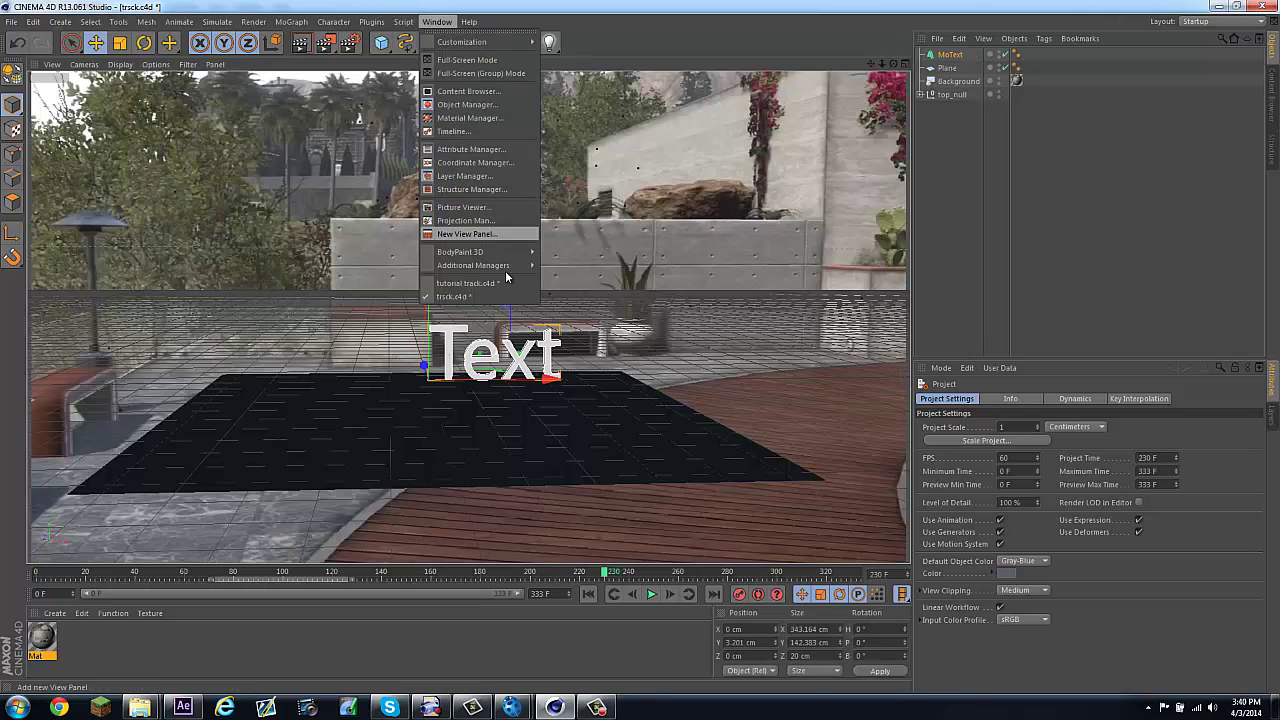
pyautogui.click(489, 294)
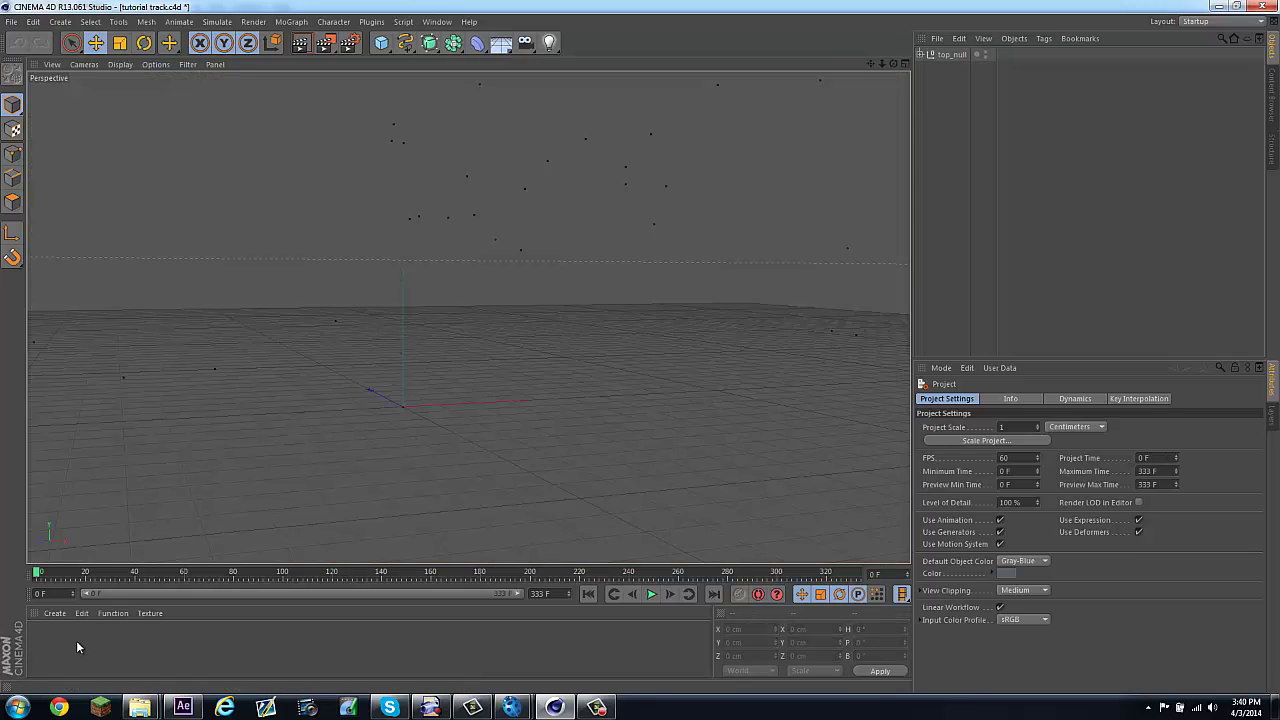
pyautogui.moveTo(52, 583); pyautogui.dragTo(771, 575)
pyautogui.moveTo(887, 592); pyautogui.dragTo(36, 578)
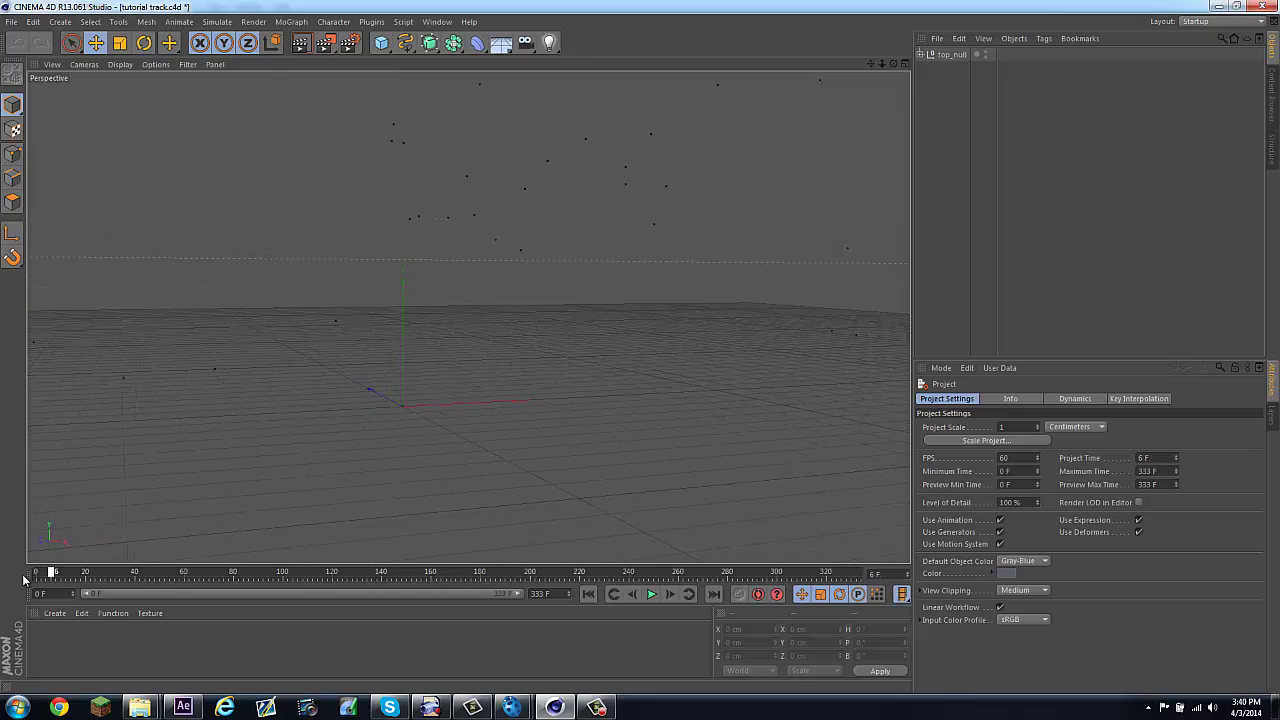
# Step: Create a new material and load 2nd mt_00052 as its color texture without copying the image to the project location
pyautogui.doubleClick(53, 655)
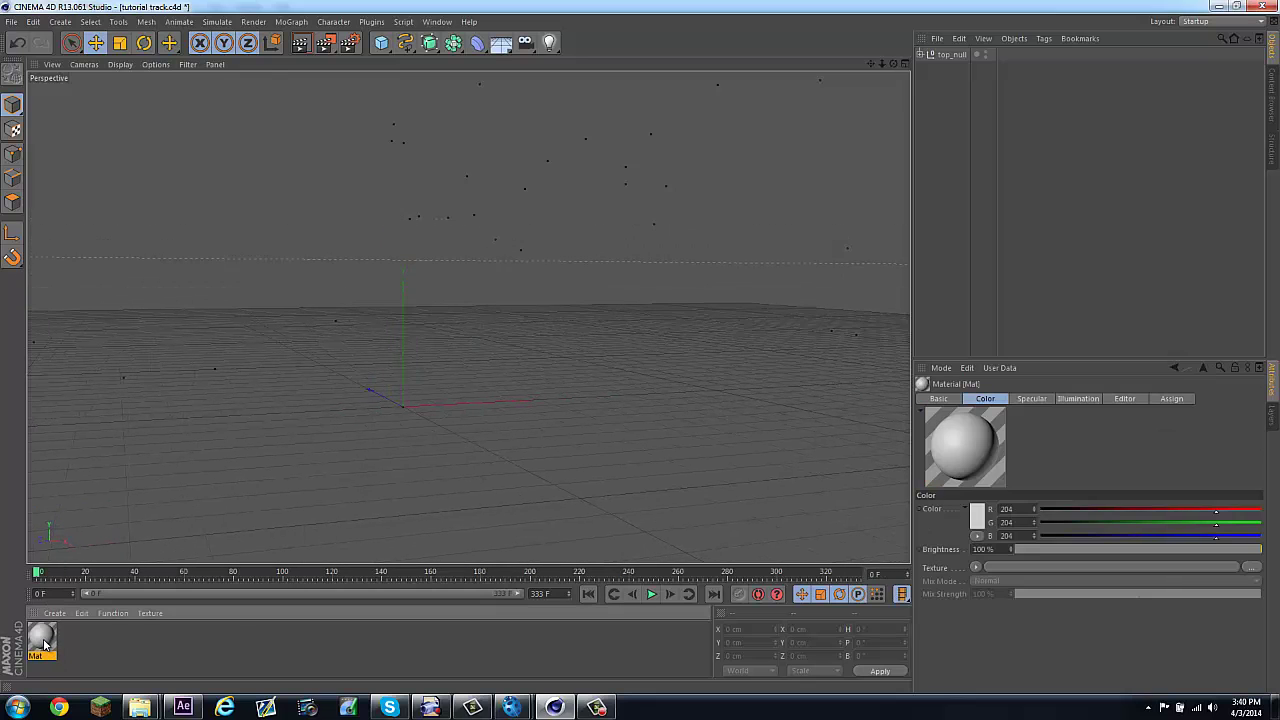
pyautogui.doubleClick(44, 645)
pyautogui.click(585, 195)
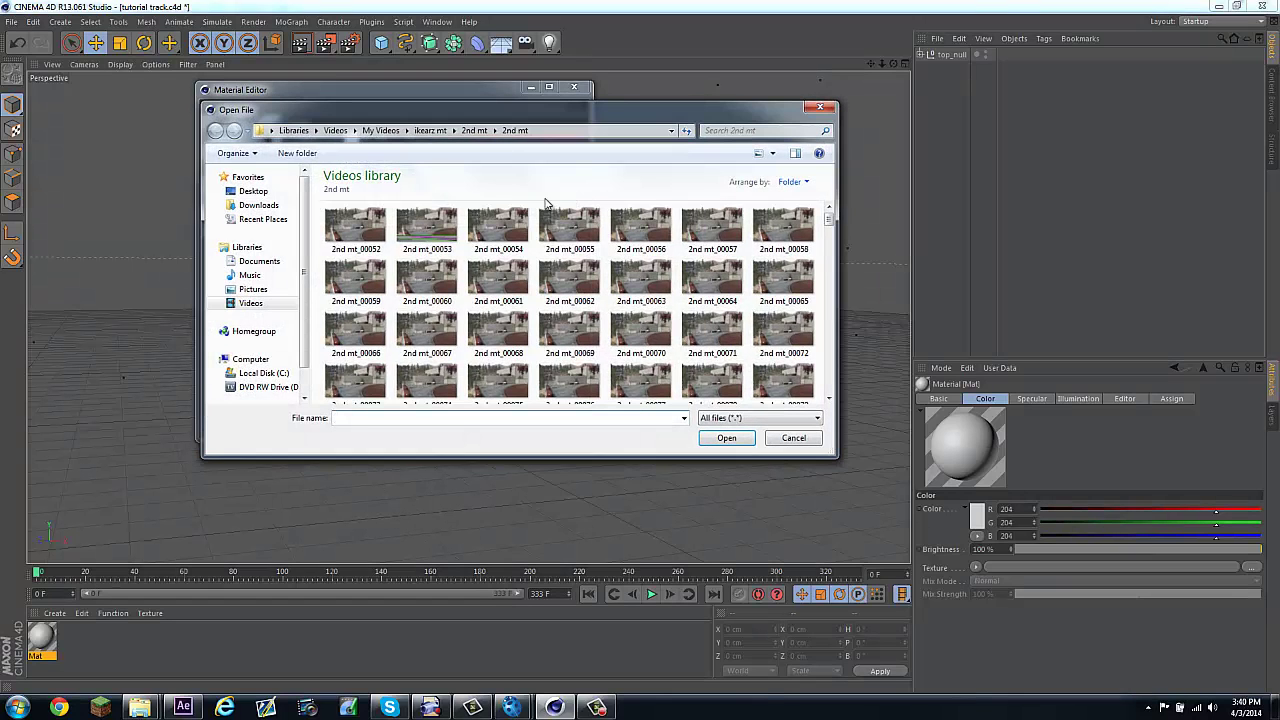
pyautogui.click(360, 237)
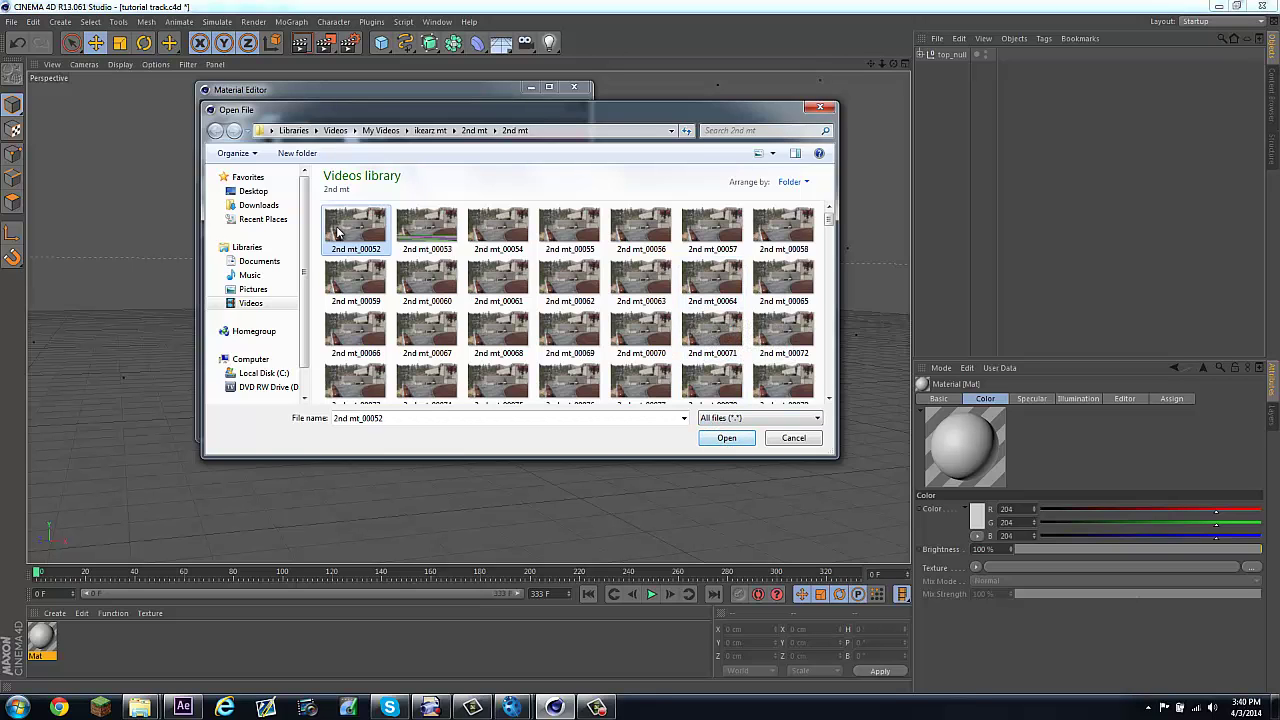
pyautogui.click(712, 440)
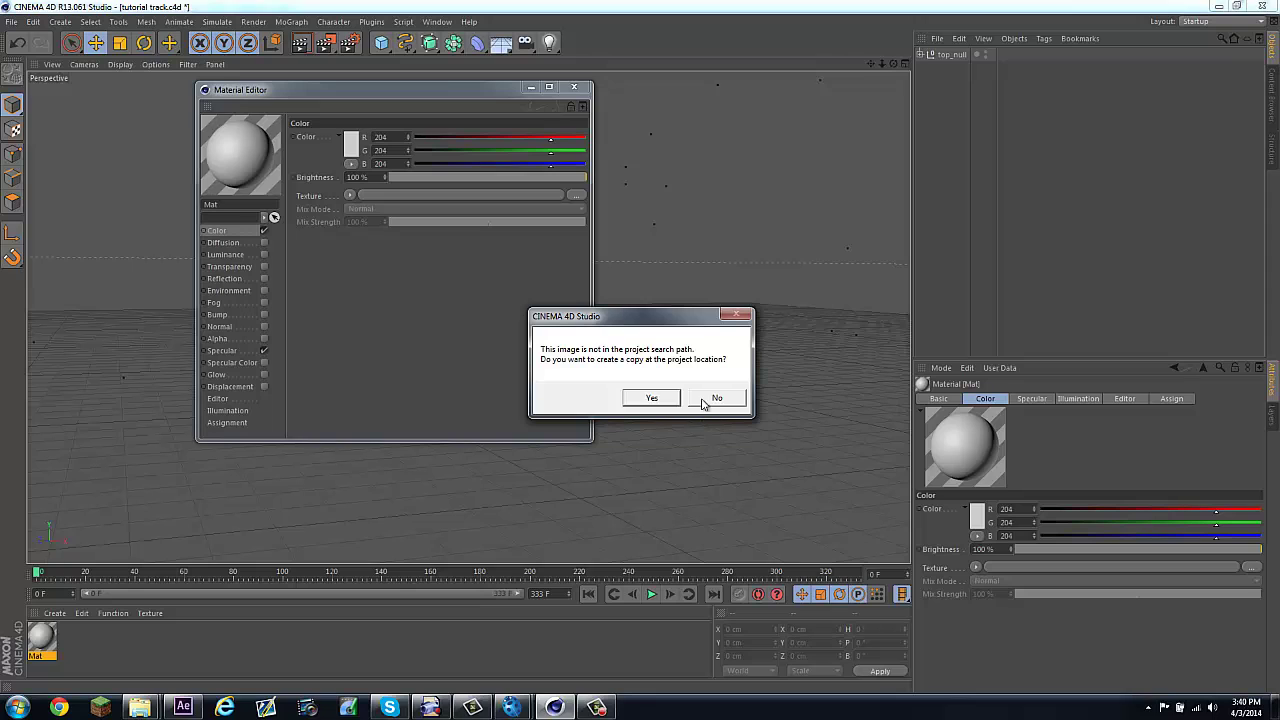
pyautogui.click(708, 398)
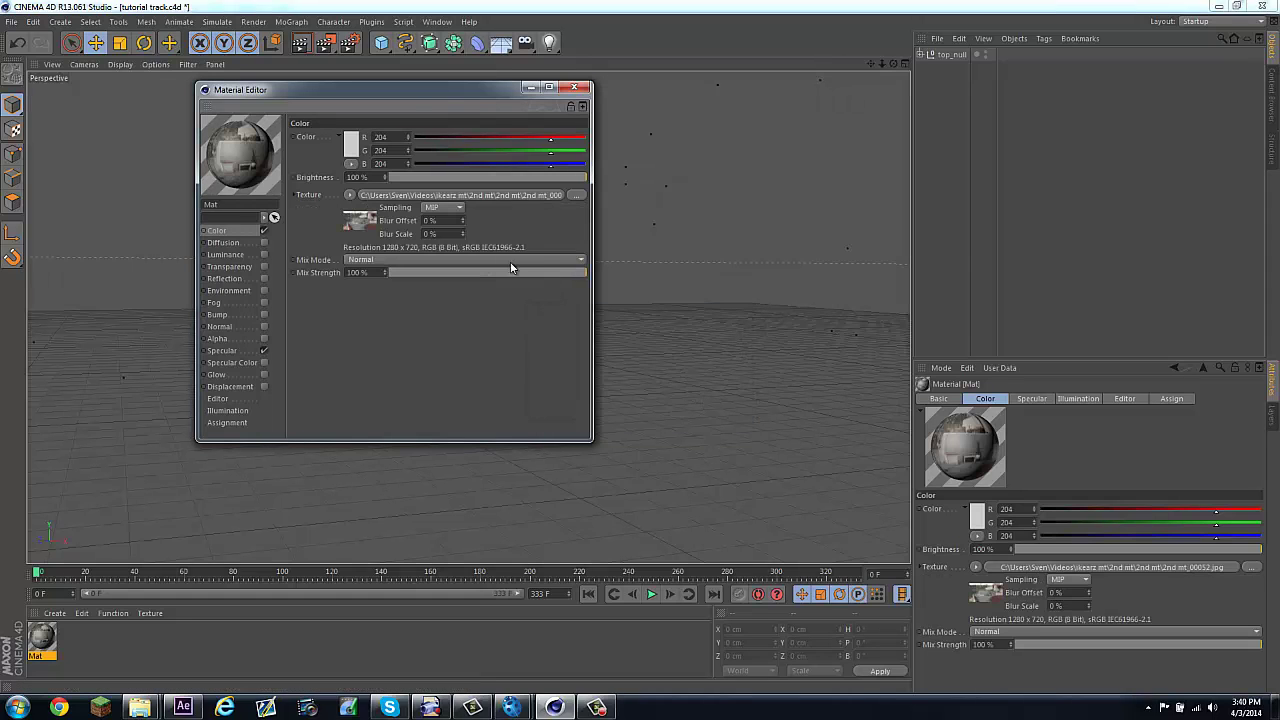
# Step: Calculate the movie frame range in the color texture's animation settings and close the Material Editor
pyautogui.click(393, 196)
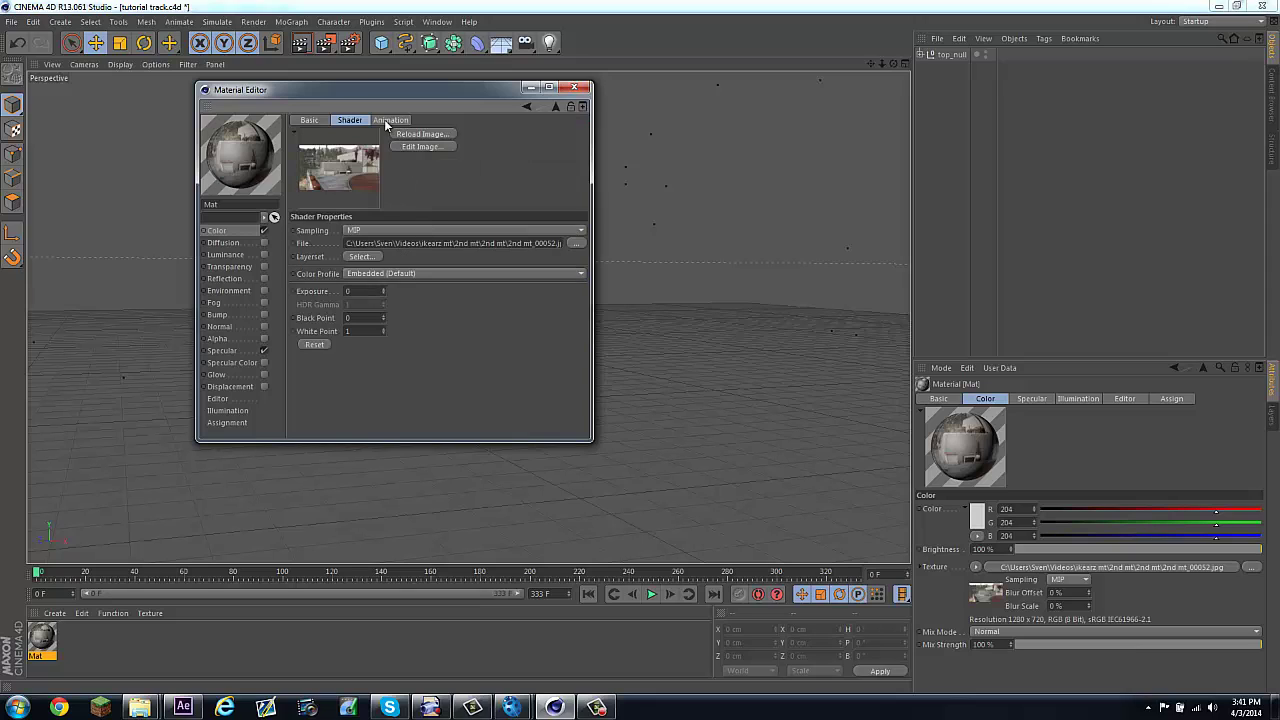
pyautogui.click(388, 120)
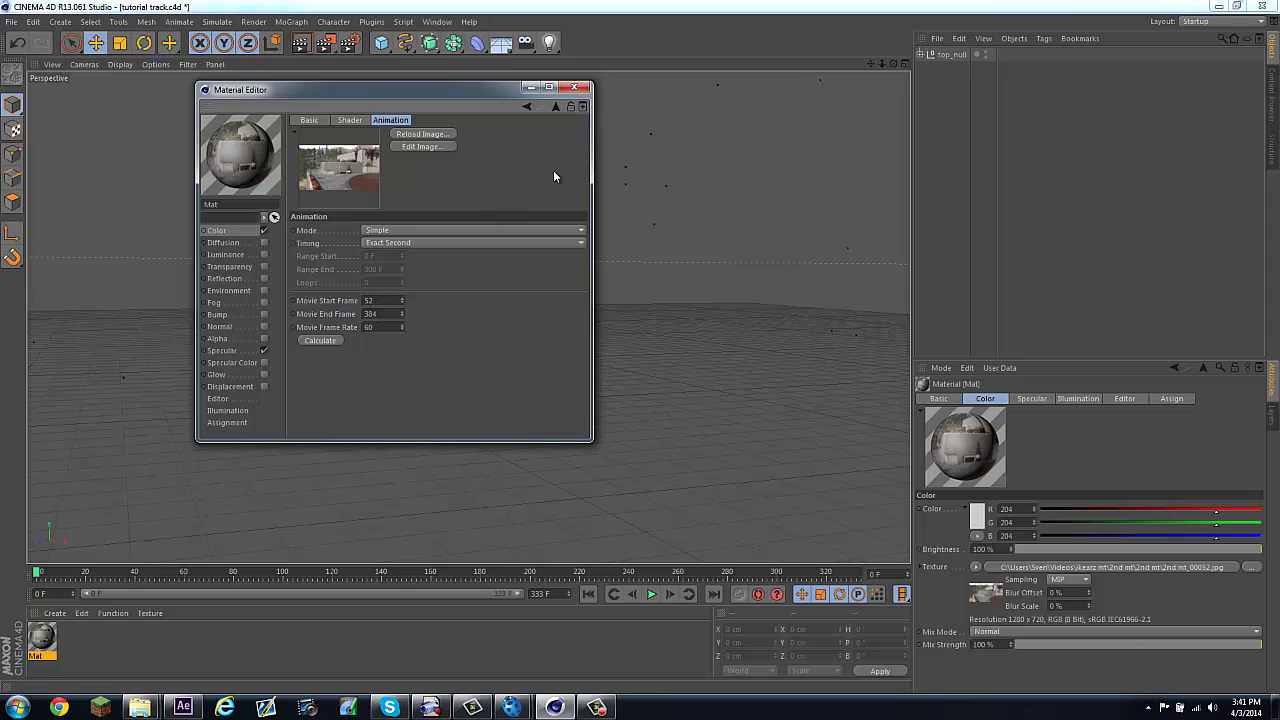
pyautogui.click(574, 87)
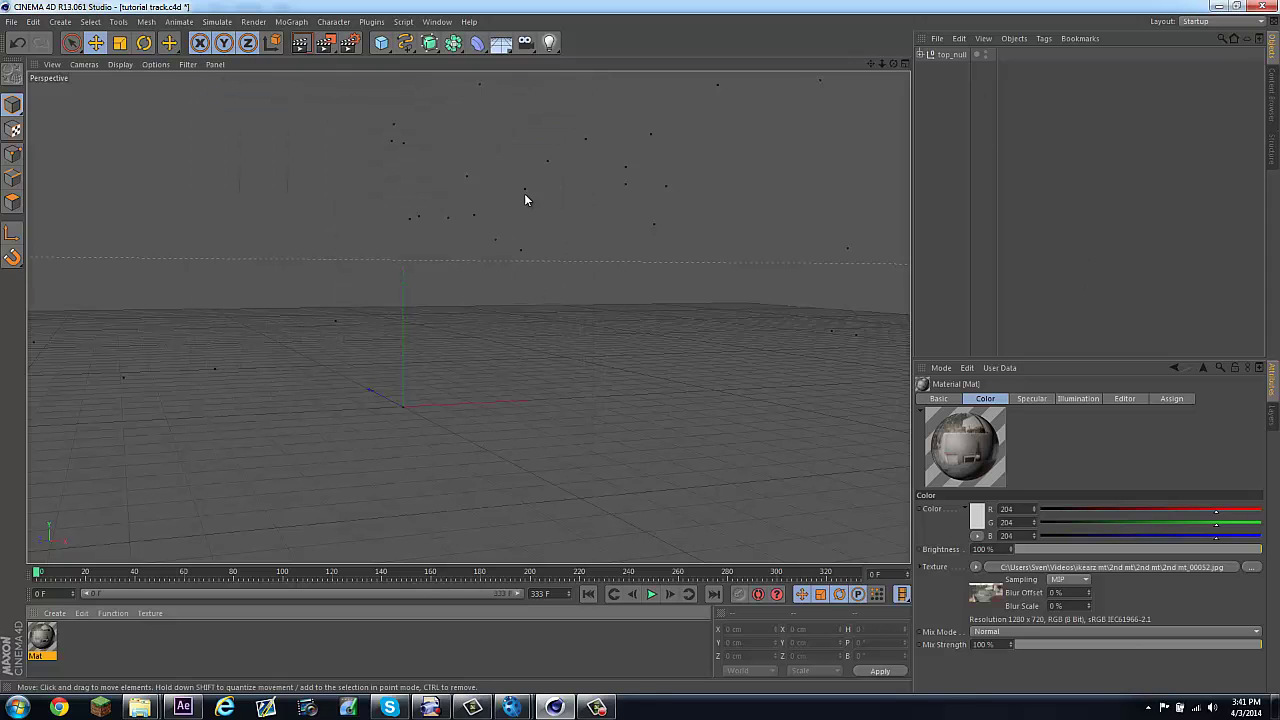
# Step: Add a Background object and apply the image-sequence material Mat to it
pyautogui.click(501, 43)
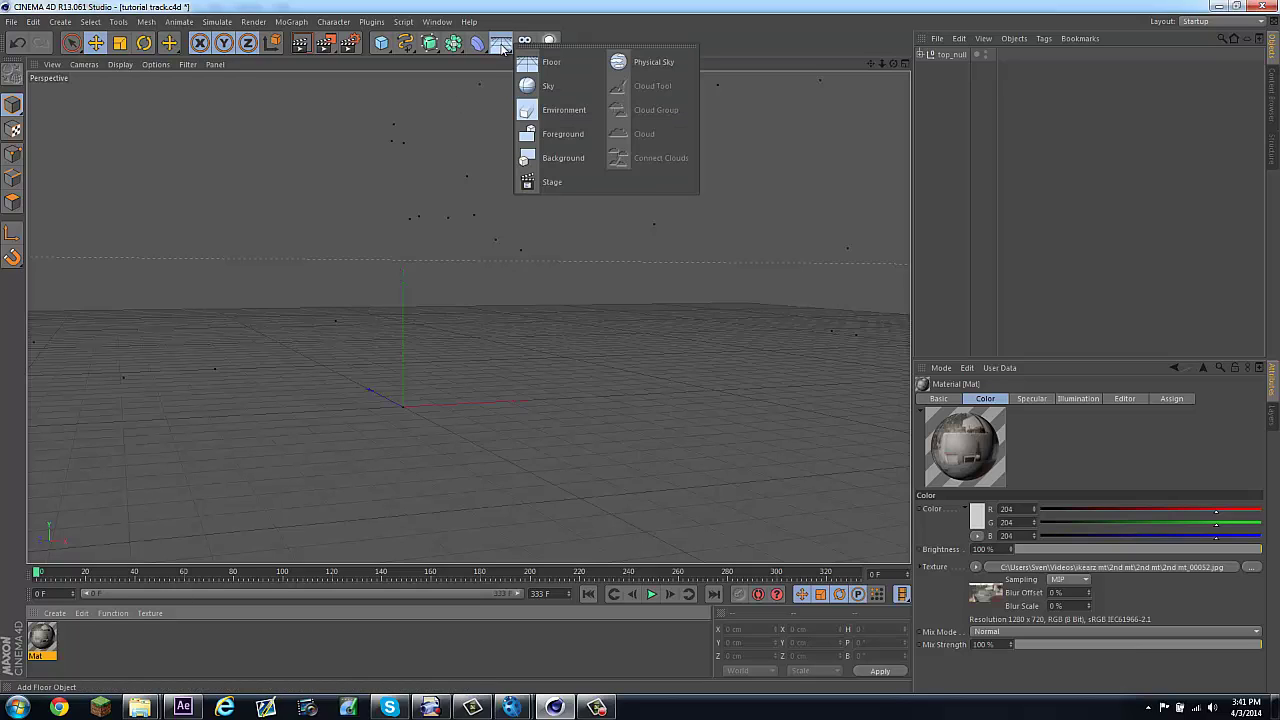
pyautogui.click(588, 161)
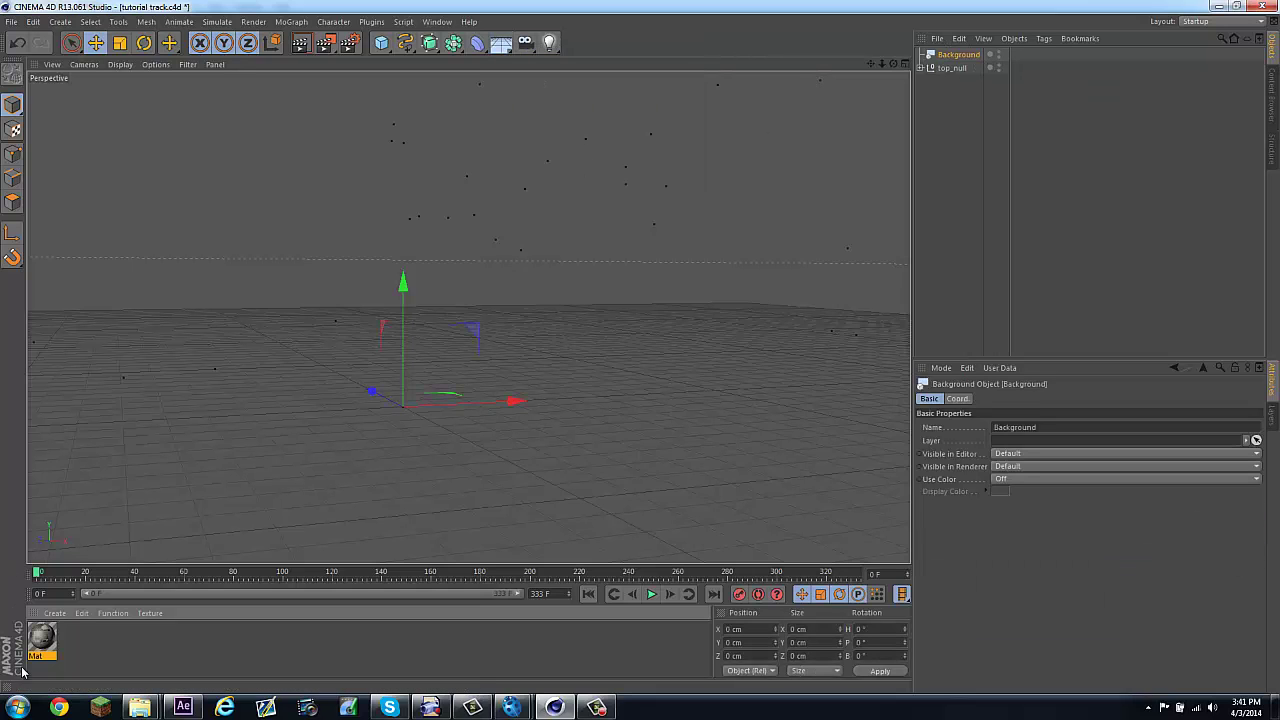
pyautogui.moveTo(46, 642); pyautogui.dragTo(962, 57)
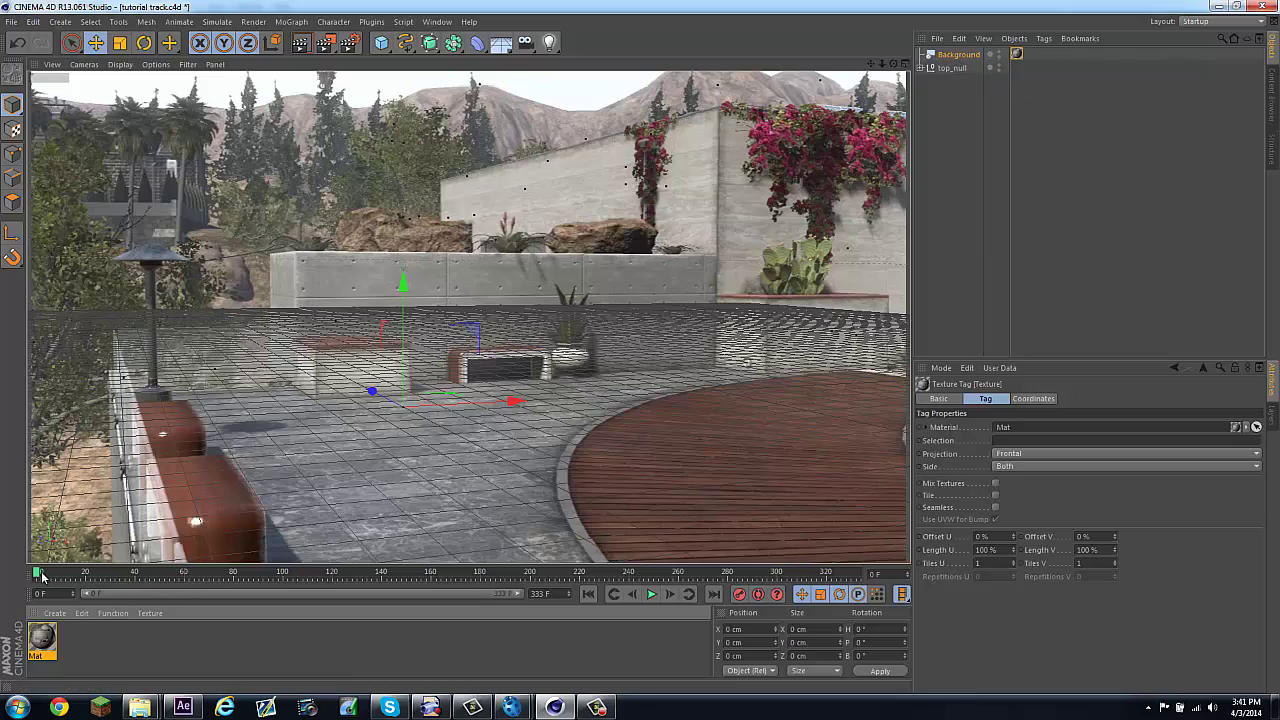
# Step: Scrub through the timeline to check how the tracked scene follows the background footage
pyautogui.moveTo(41, 573); pyautogui.dragTo(257, 574)
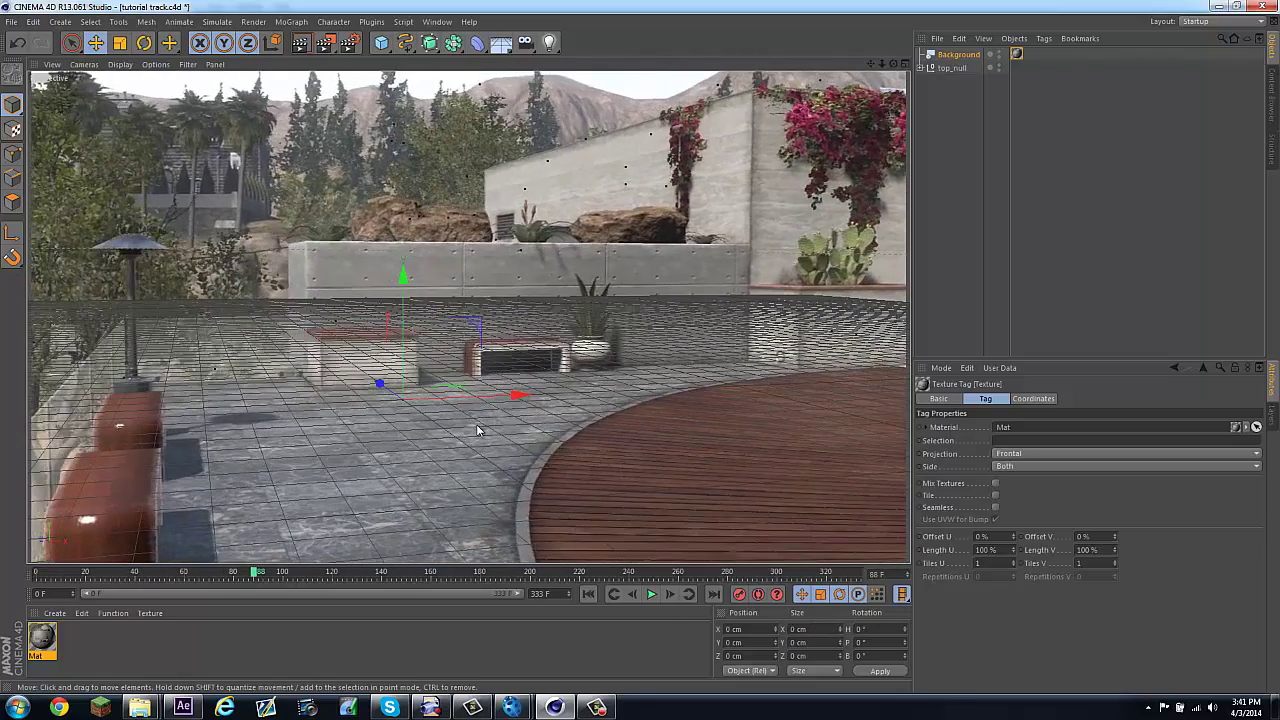
pyautogui.moveTo(257, 574); pyautogui.dragTo(715, 574)
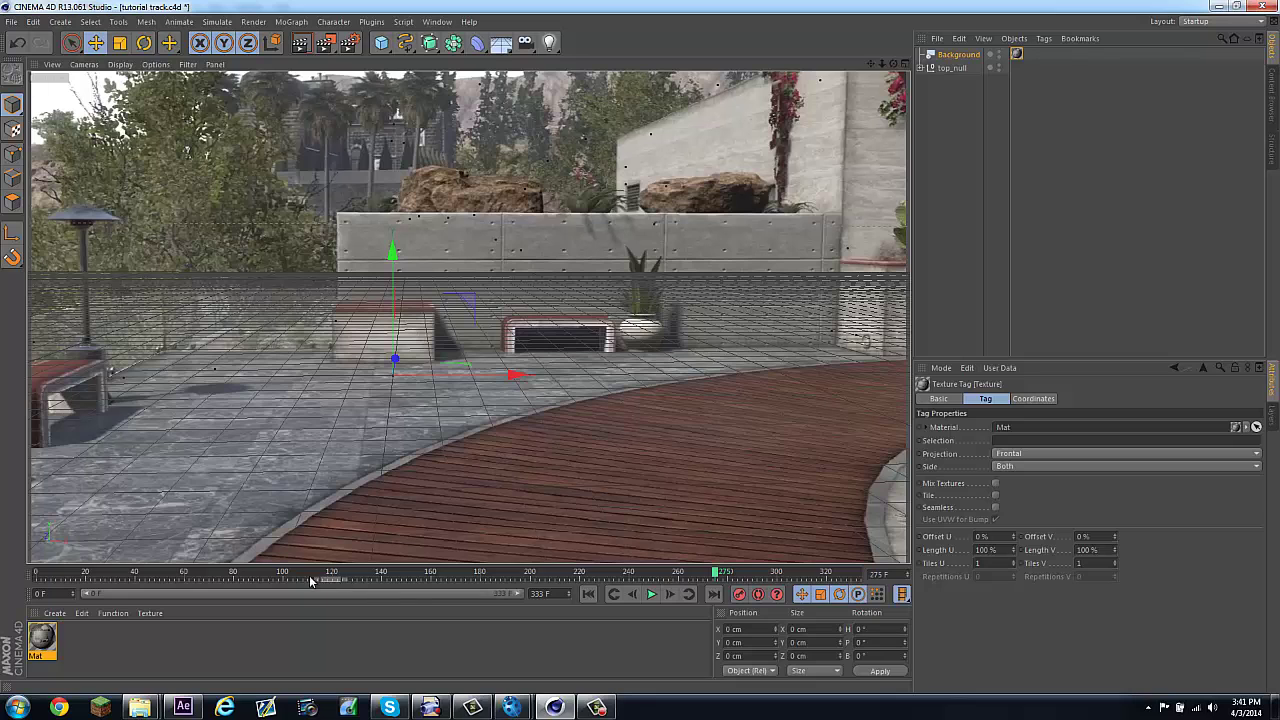
pyautogui.click(236, 574)
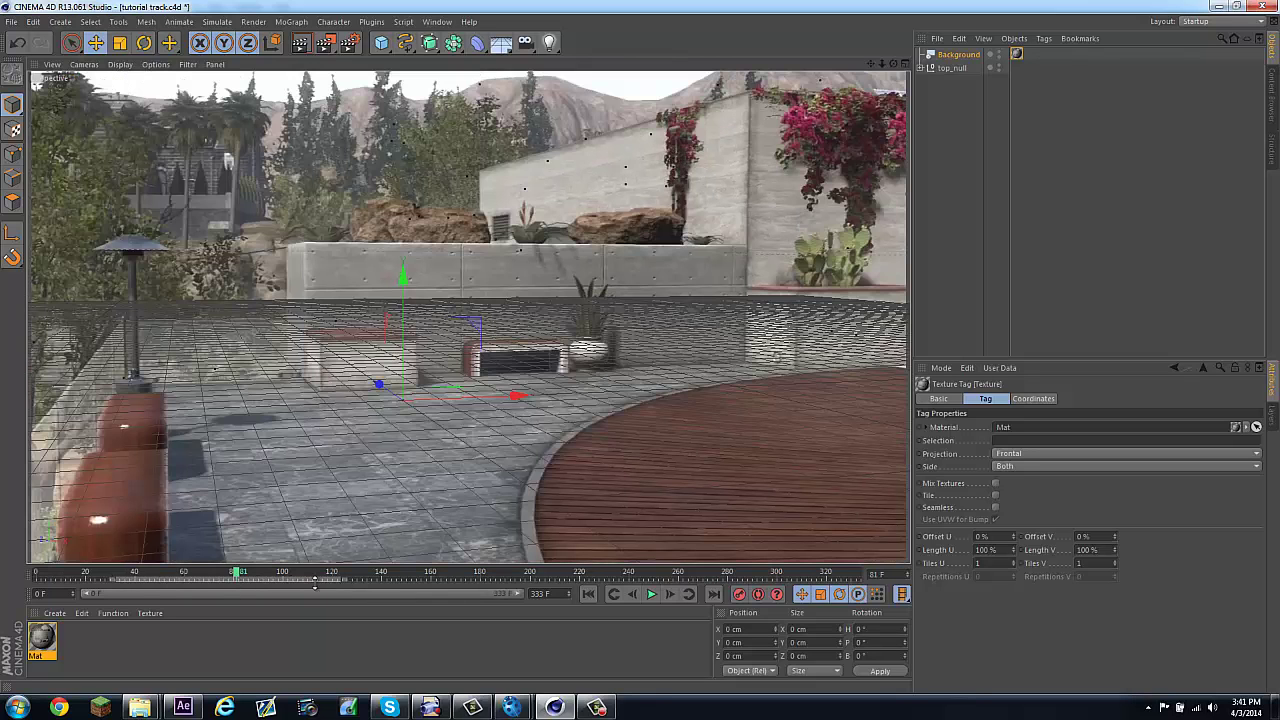
pyautogui.click(437, 576)
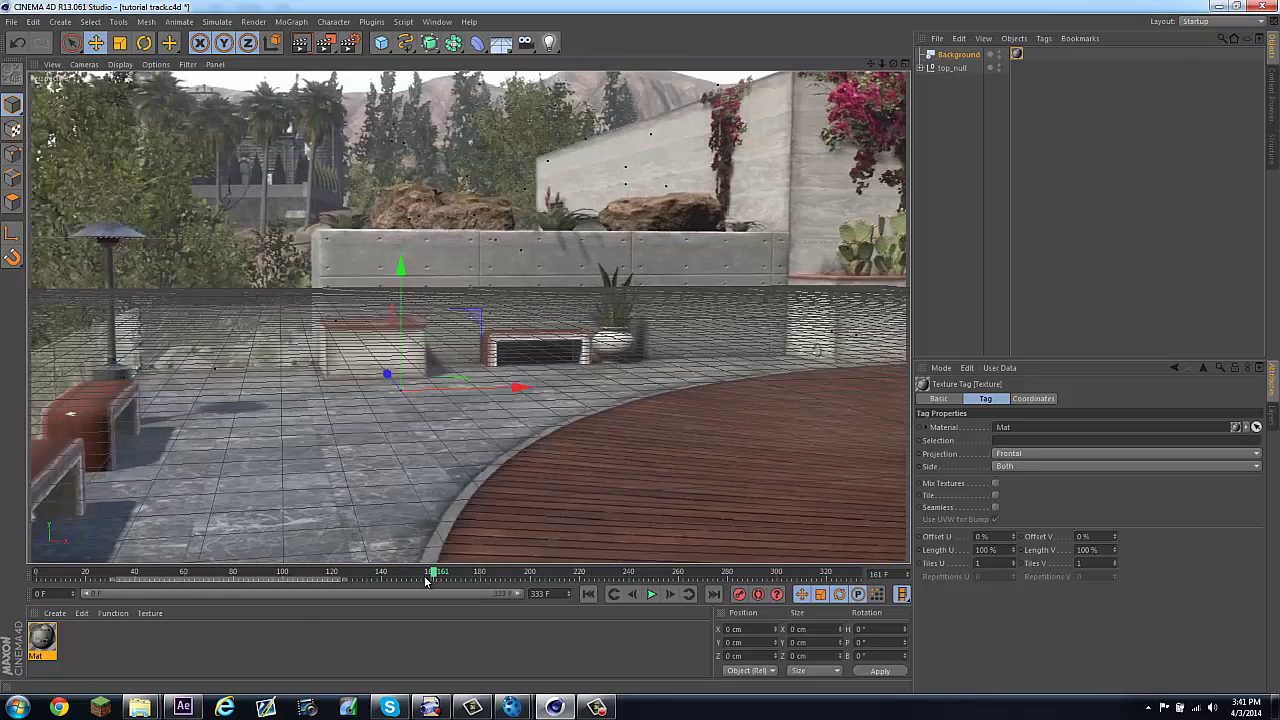
pyautogui.moveTo(434, 577); pyautogui.dragTo(575, 574)
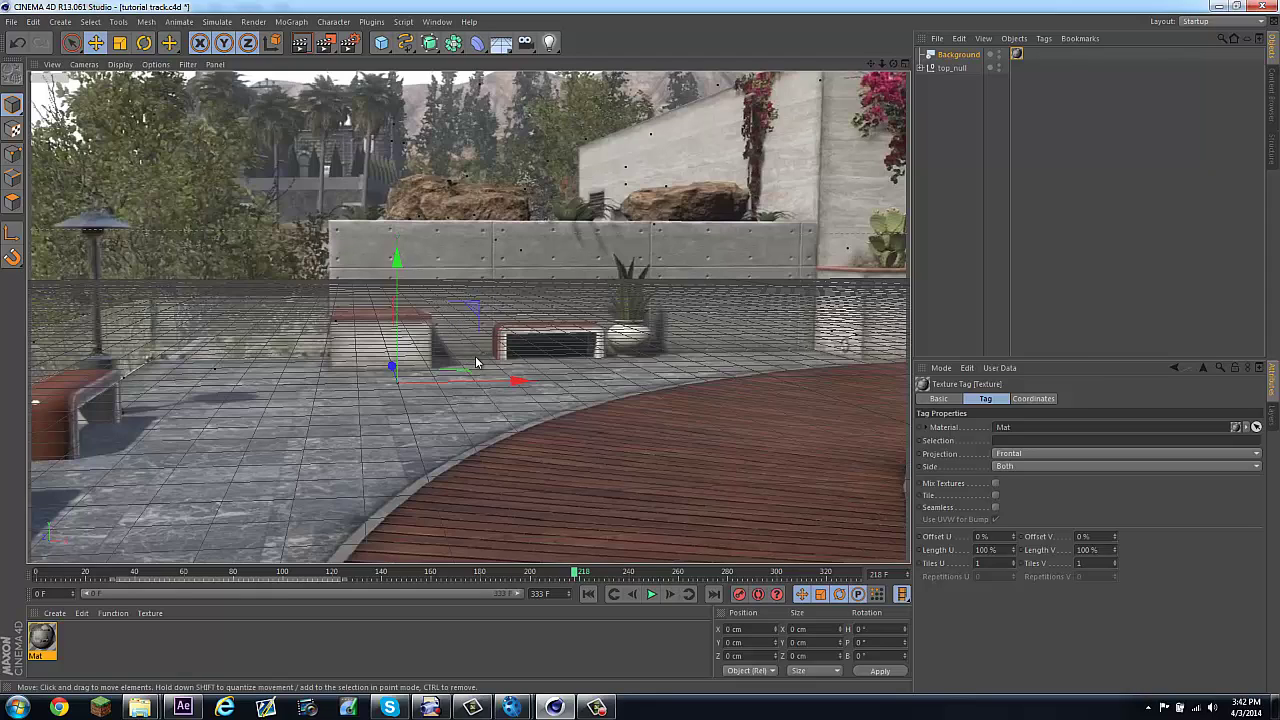
# Step: Add a MoText object to the scene and set its text to "Zabr Tutorial"
pyautogui.click(300, 23)
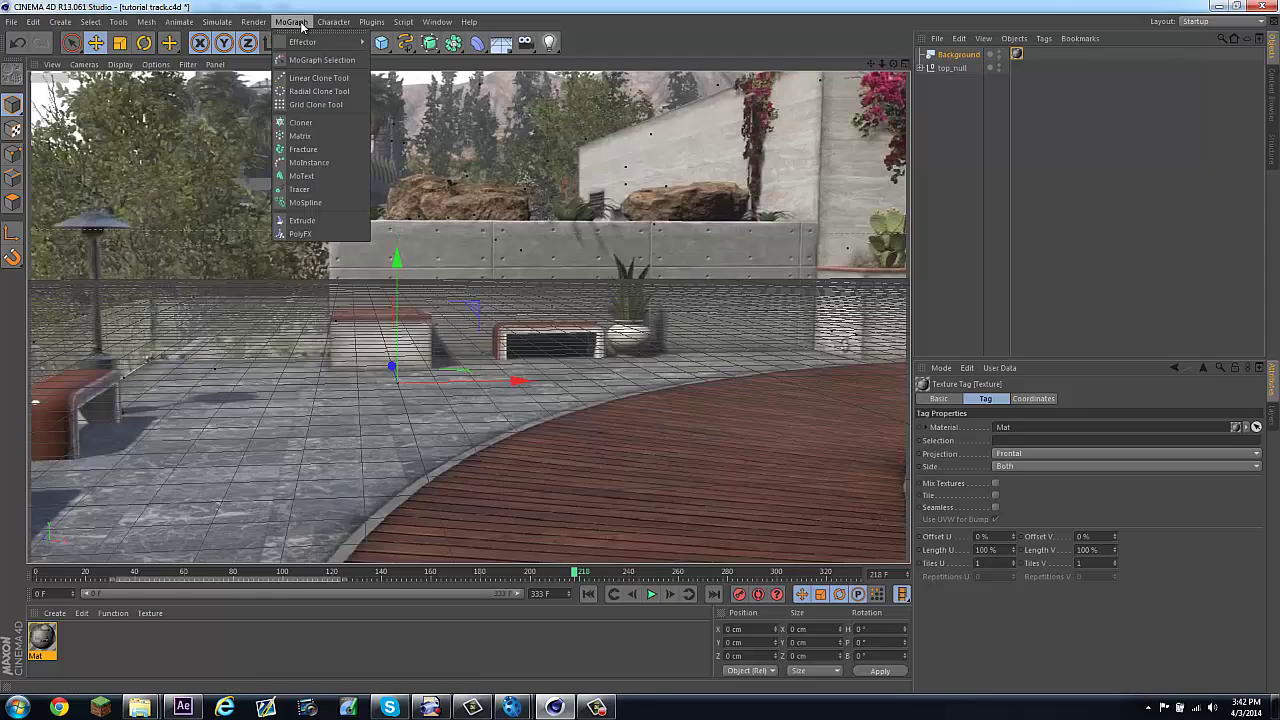
pyautogui.click(320, 175)
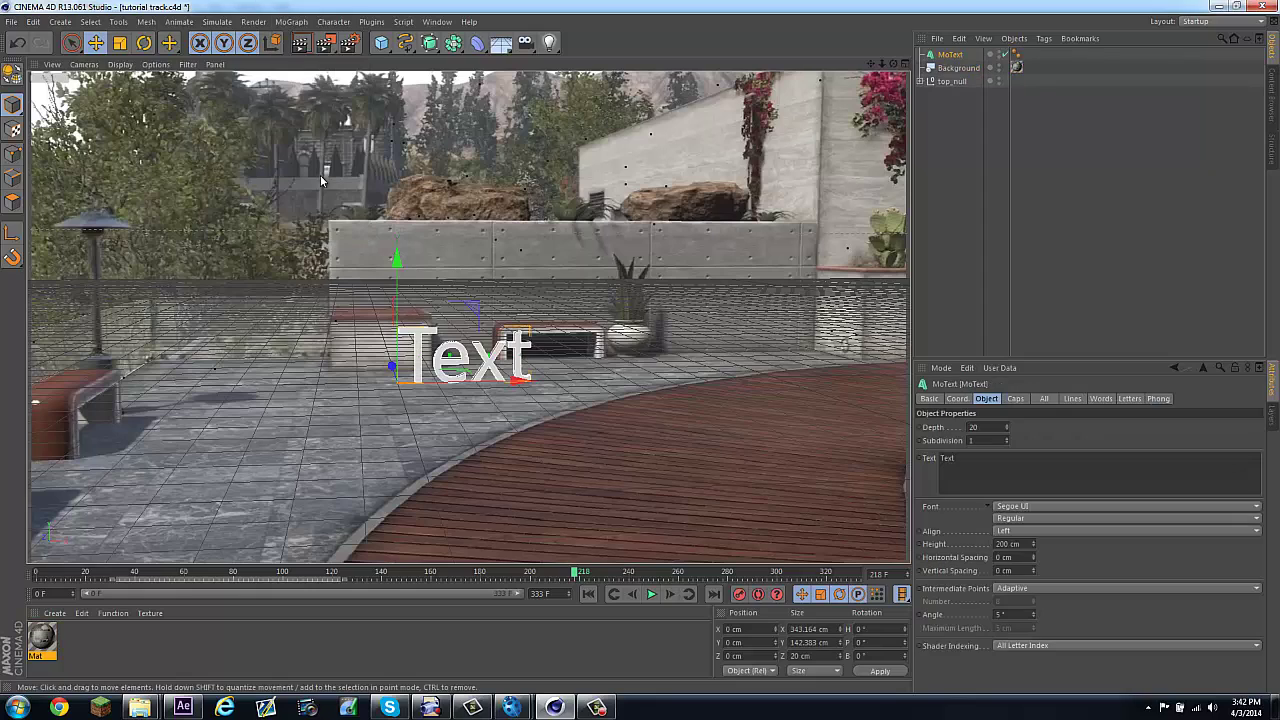
pyautogui.click(973, 463)
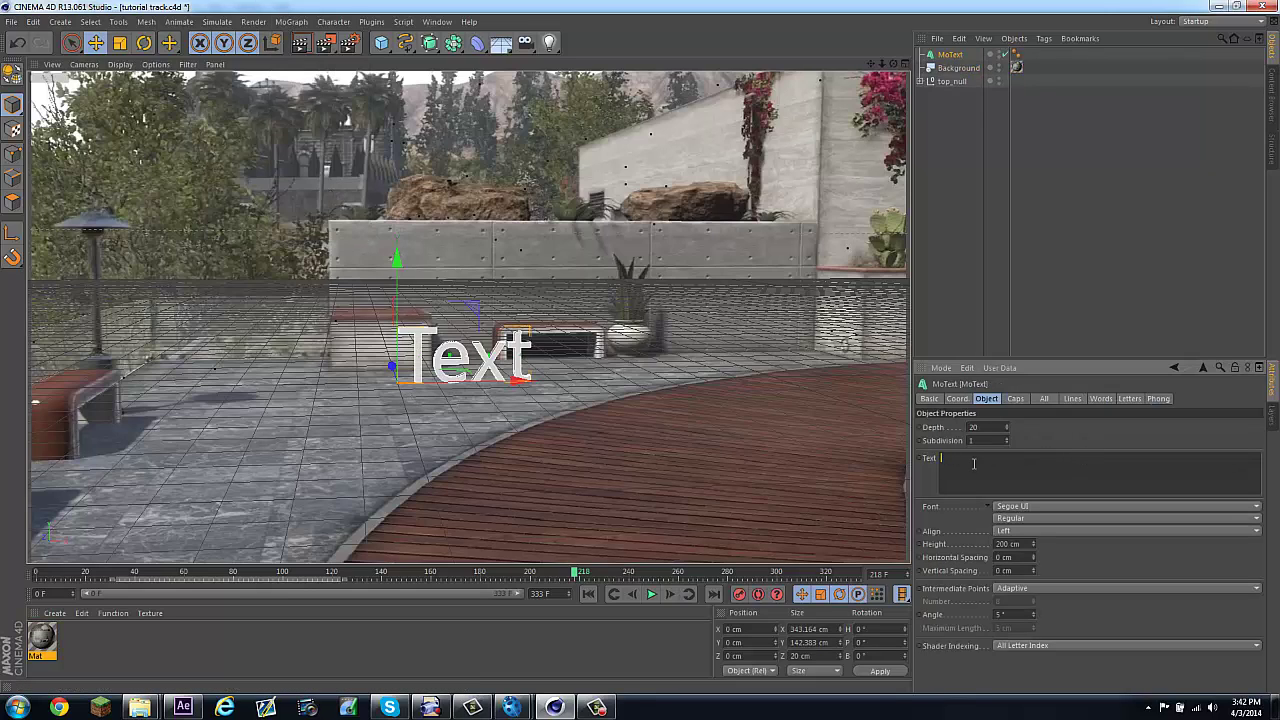
pyautogui.write('Zabr Tutorial')
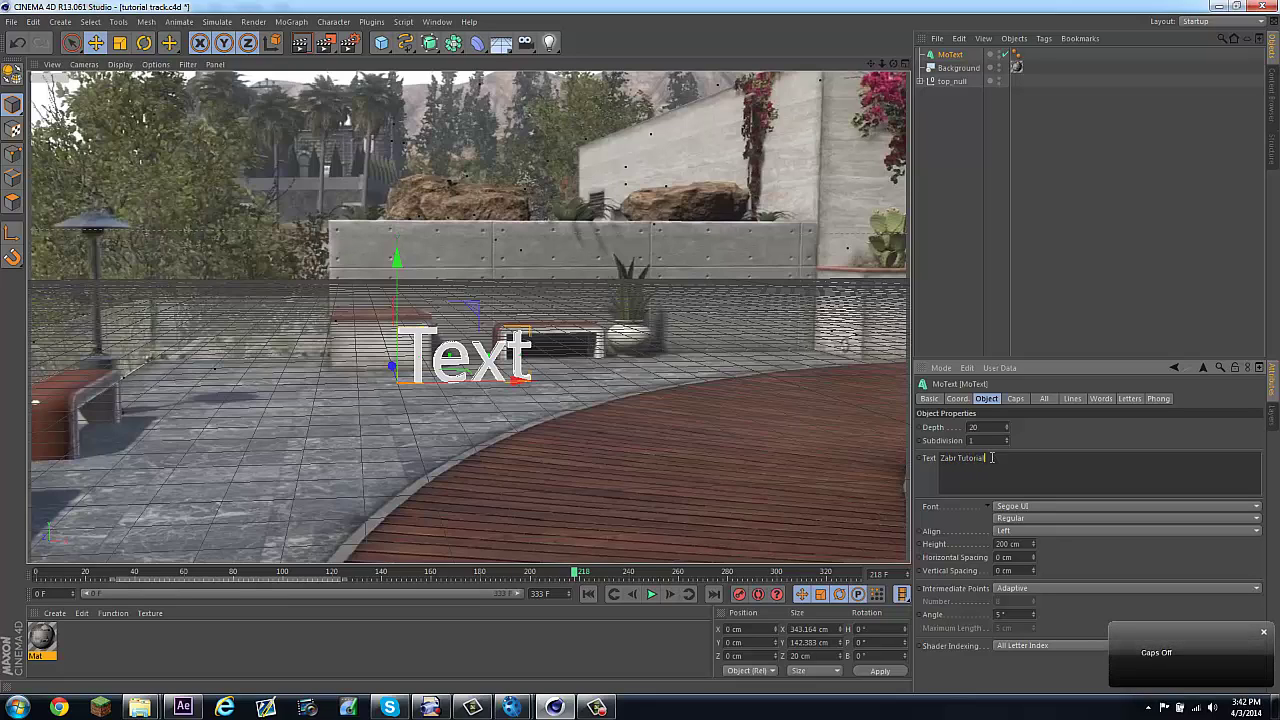
# Step: Try the Retro Mania font on the MoText, and settle on TYPOGRAPH PRO
pyautogui.click(1007, 510)
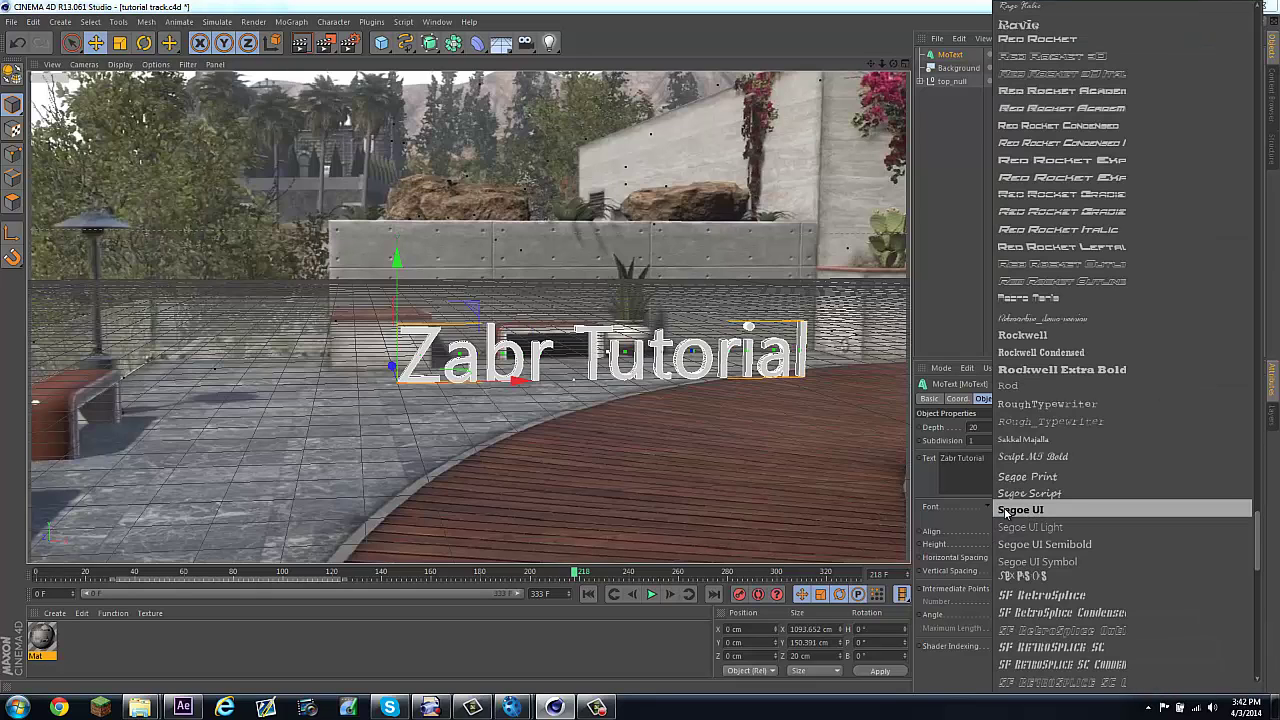
pyautogui.click(1030, 295)
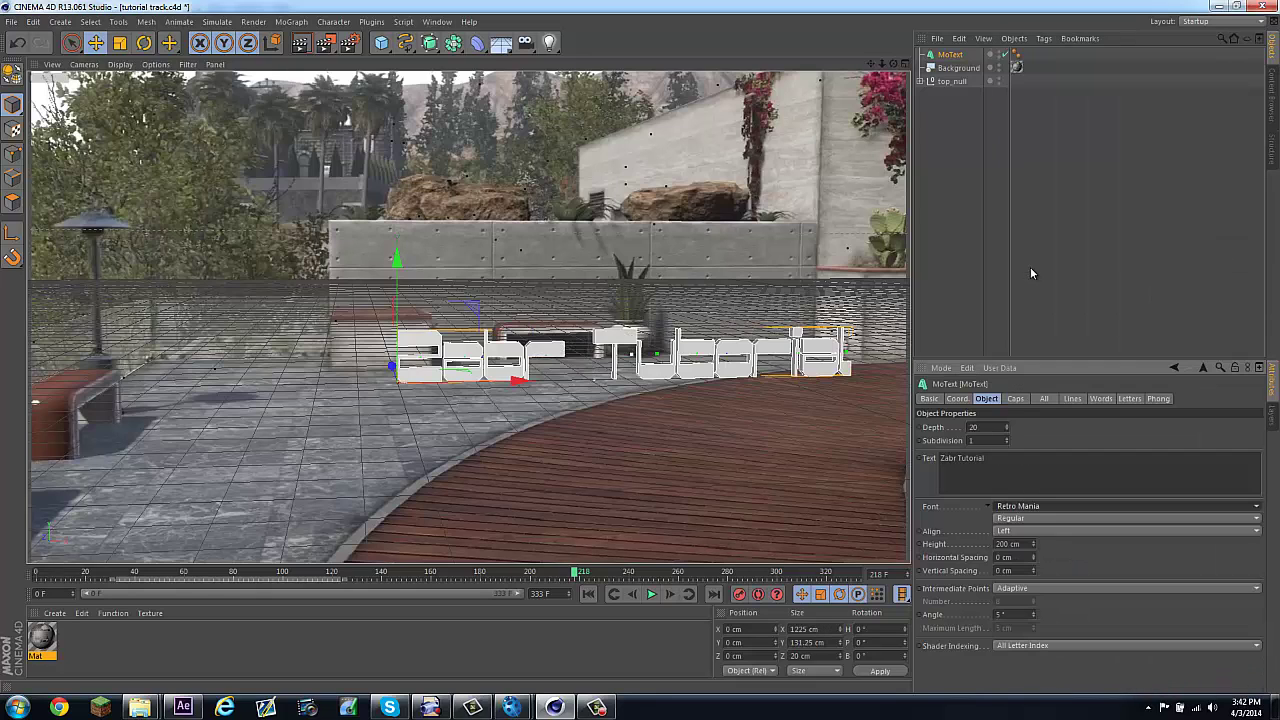
pyautogui.click(1018, 510)
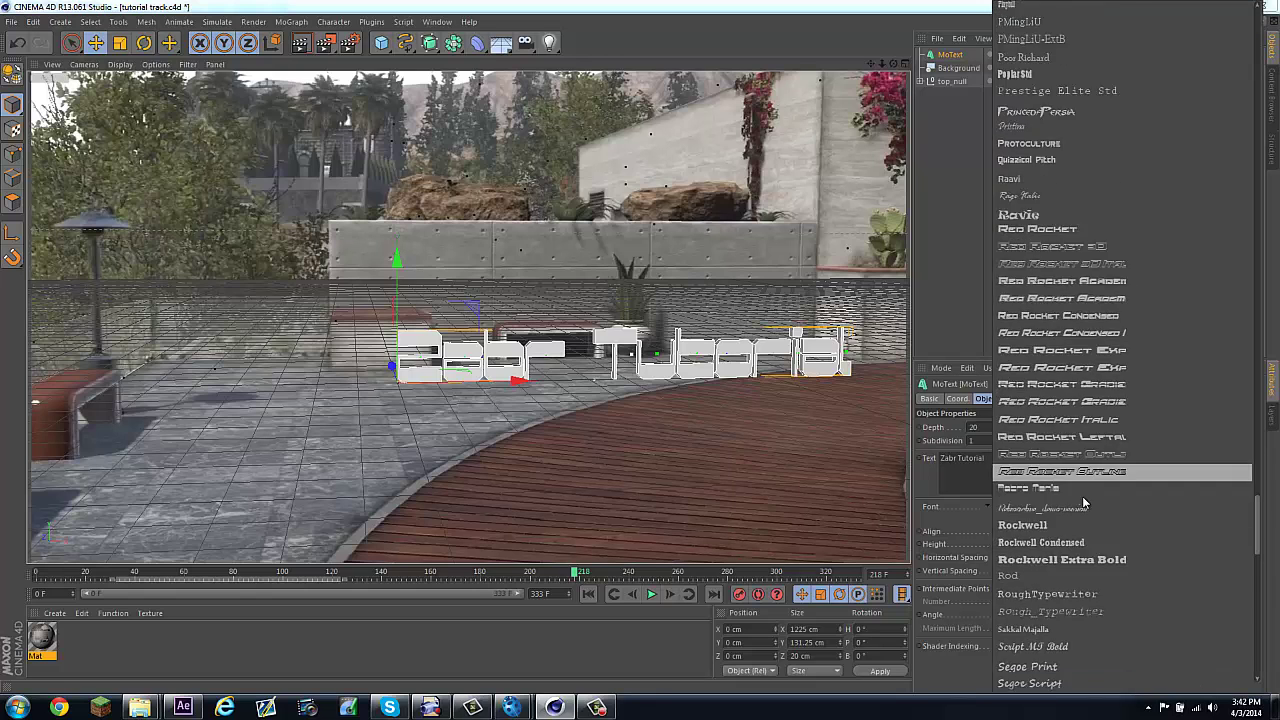
pyautogui.scroll(-5, 1085, 480)
pyautogui.scroll(-7, 1085, 472)
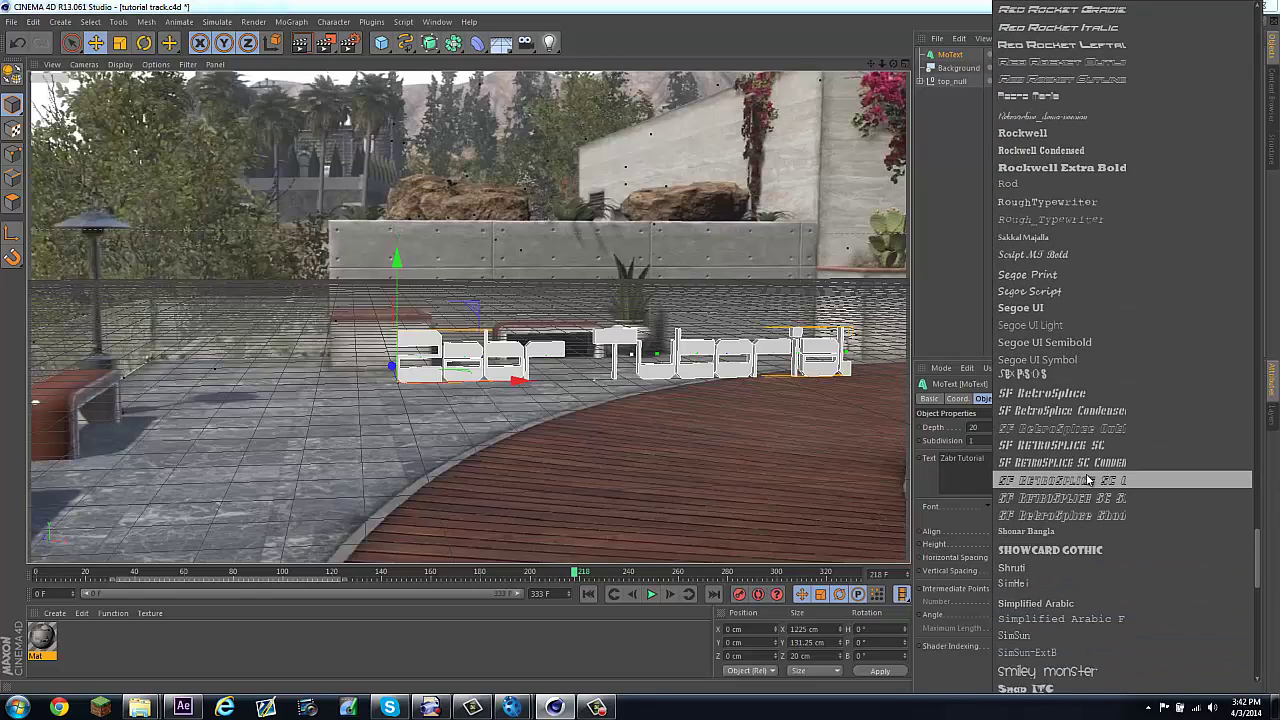
pyautogui.scroll(-2, 1090, 485)
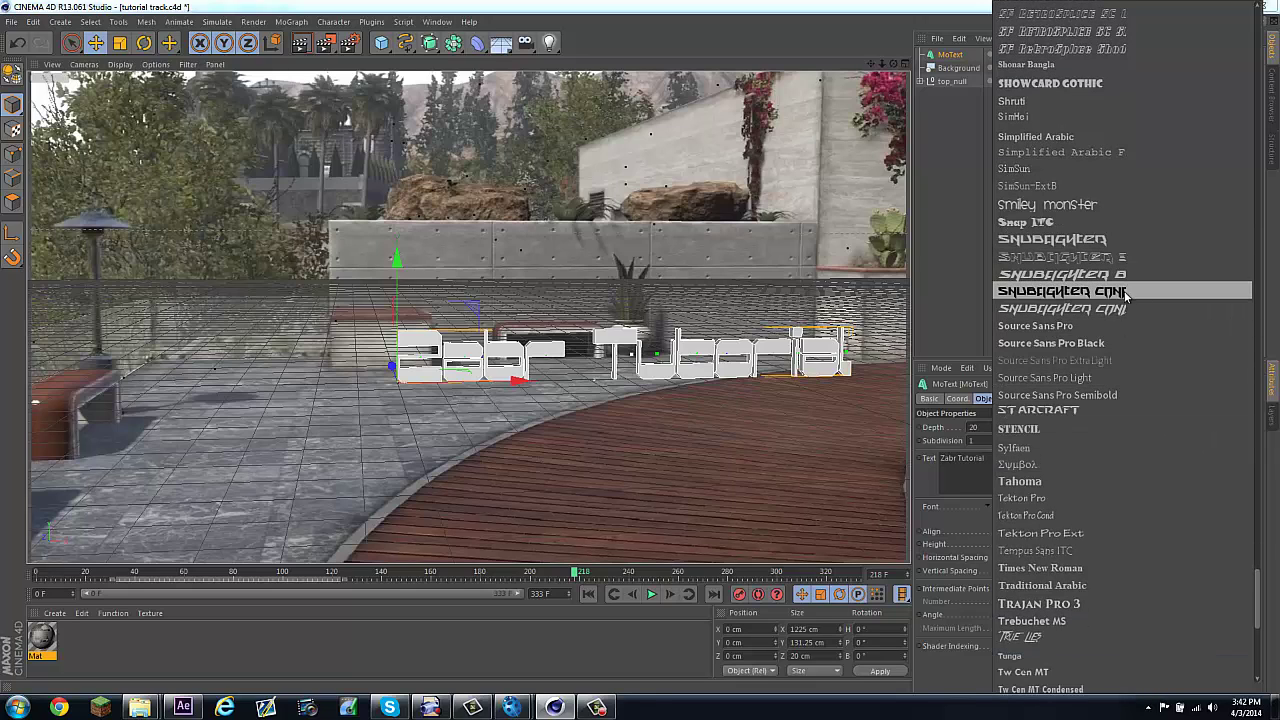
pyautogui.scroll(-5, 1117, 378)
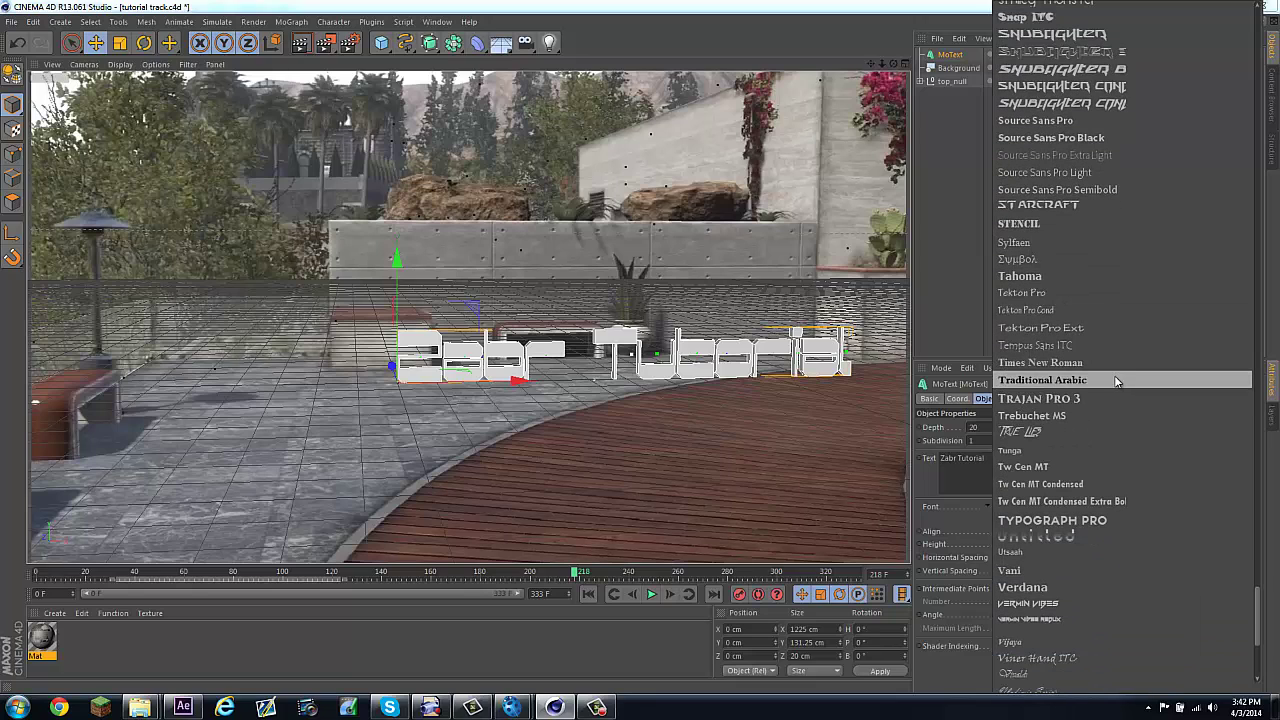
pyautogui.scroll(-3, 1120, 395)
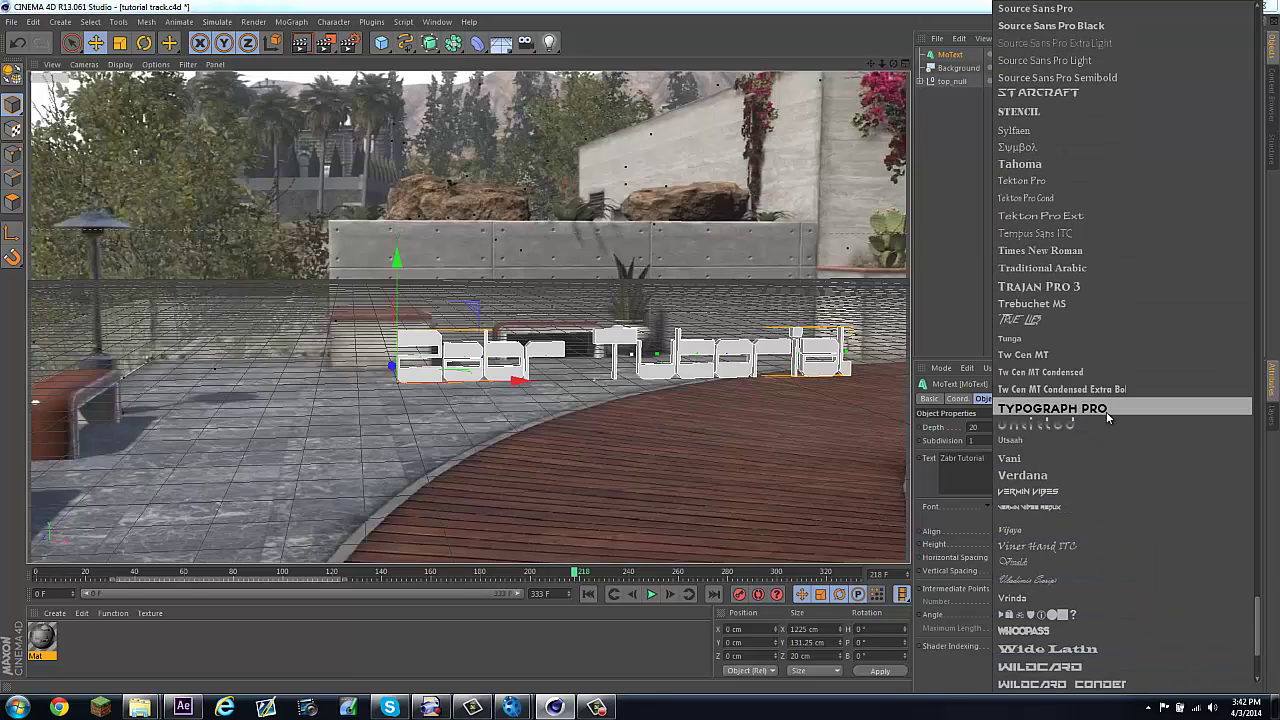
pyautogui.click(1106, 410)
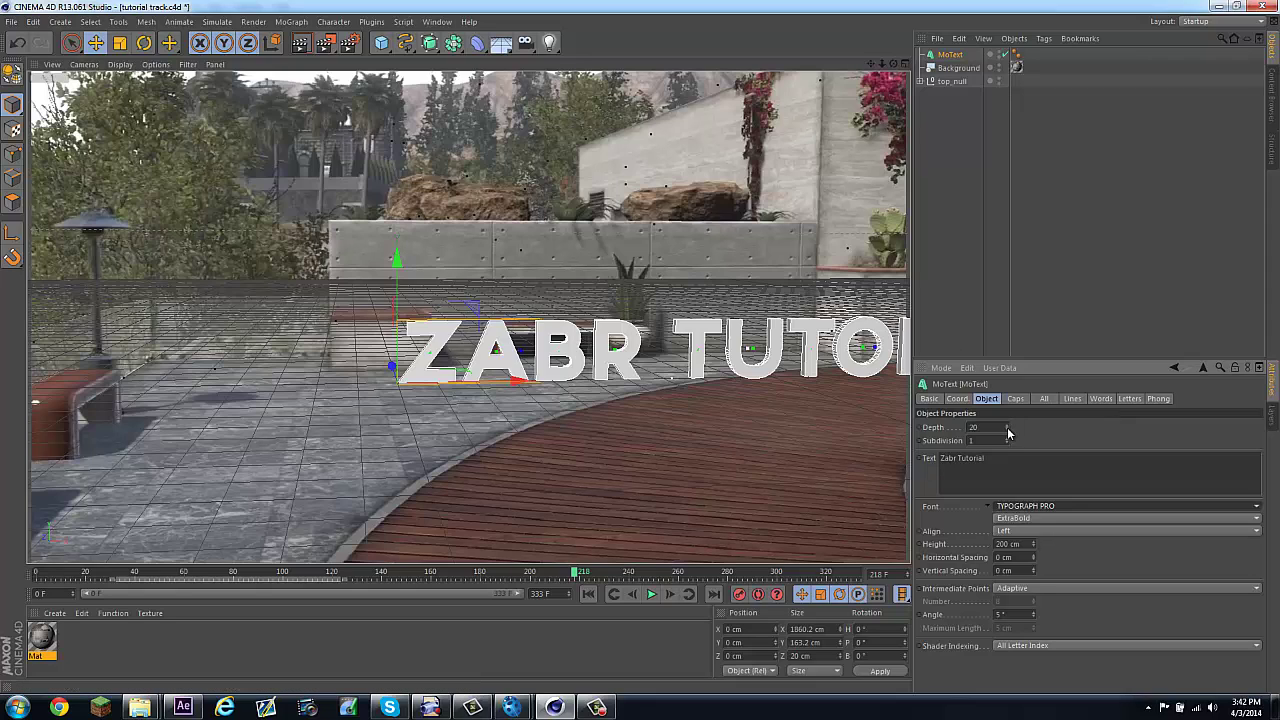
# Step: Set the MoText depth to 61 and change both its start and end caps to Fillet Cap
pyautogui.moveTo(1006, 427)
pyautogui.mouseDown()
pyautogui.moveTo(1012, 440)
pyautogui.moveTo(1006, 430)
pyautogui.mouseUp()
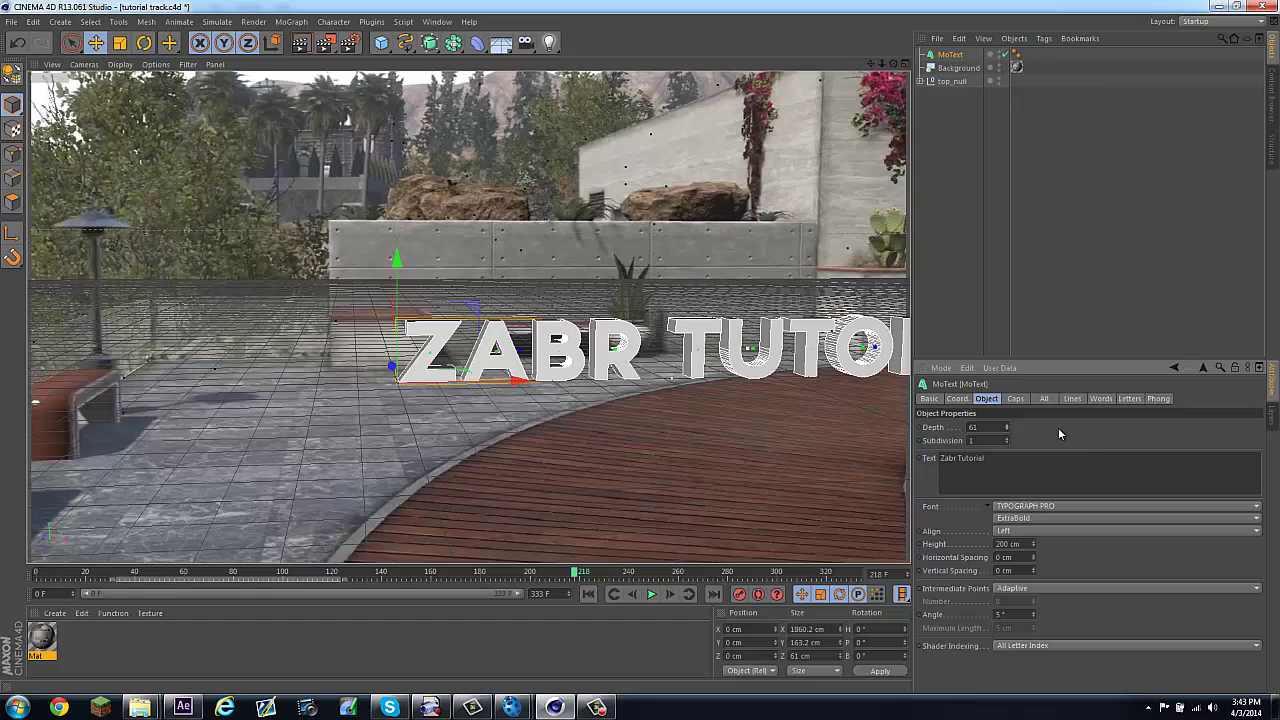
pyautogui.click(1015, 399)
pyautogui.click(1012, 427)
pyautogui.click(1011, 479)
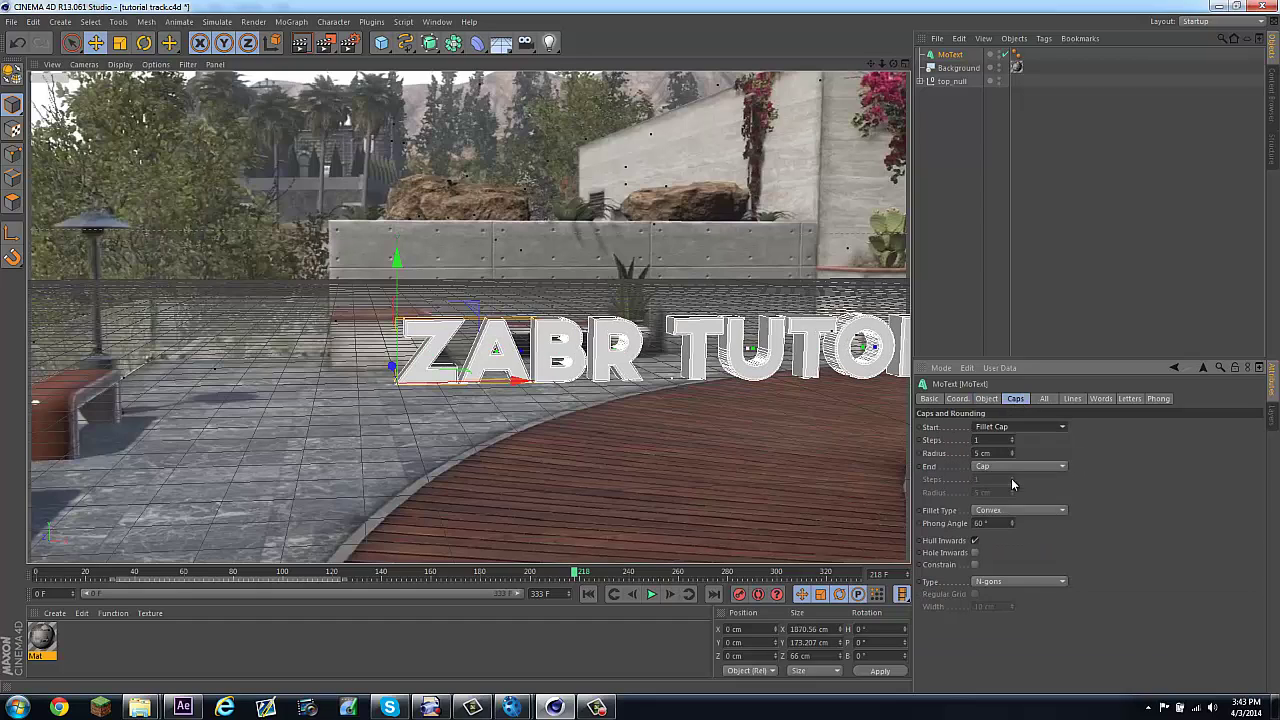
pyautogui.click(1012, 467)
pyautogui.click(1016, 520)
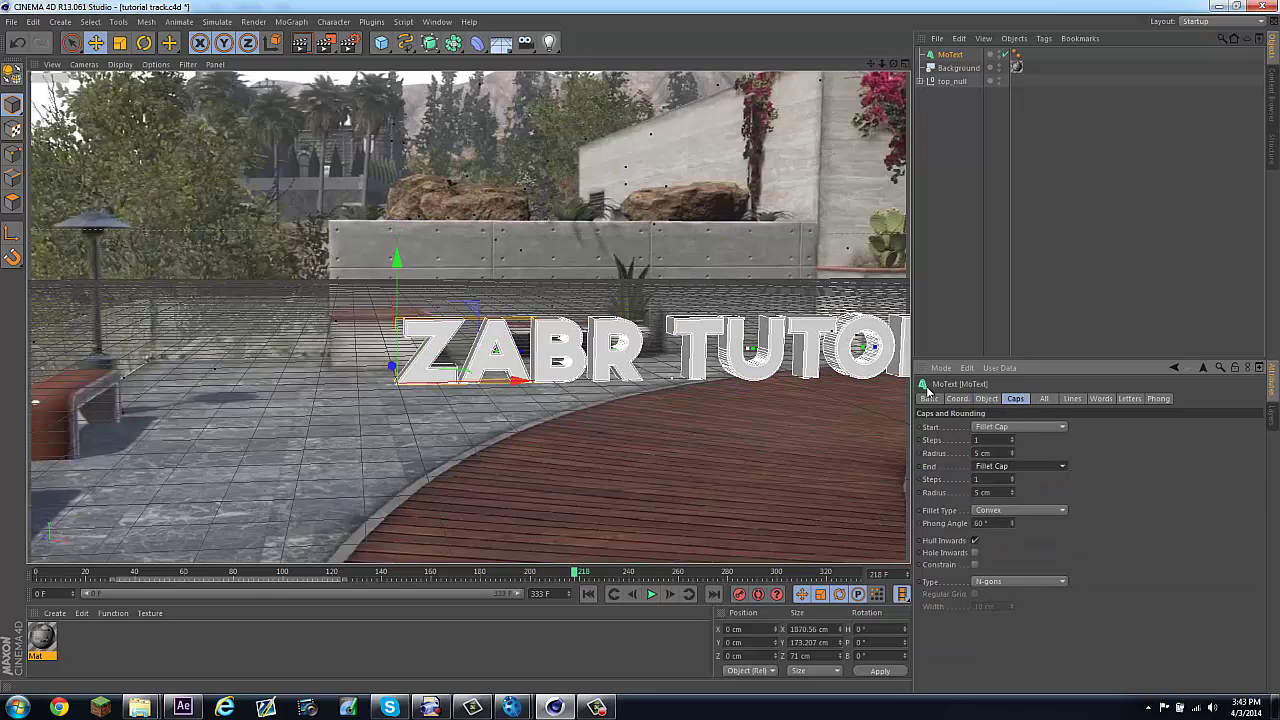
# Step: Examine the beveled letters up close and check the text against the footage at other frames
pyautogui.scroll(8, 474, 359)
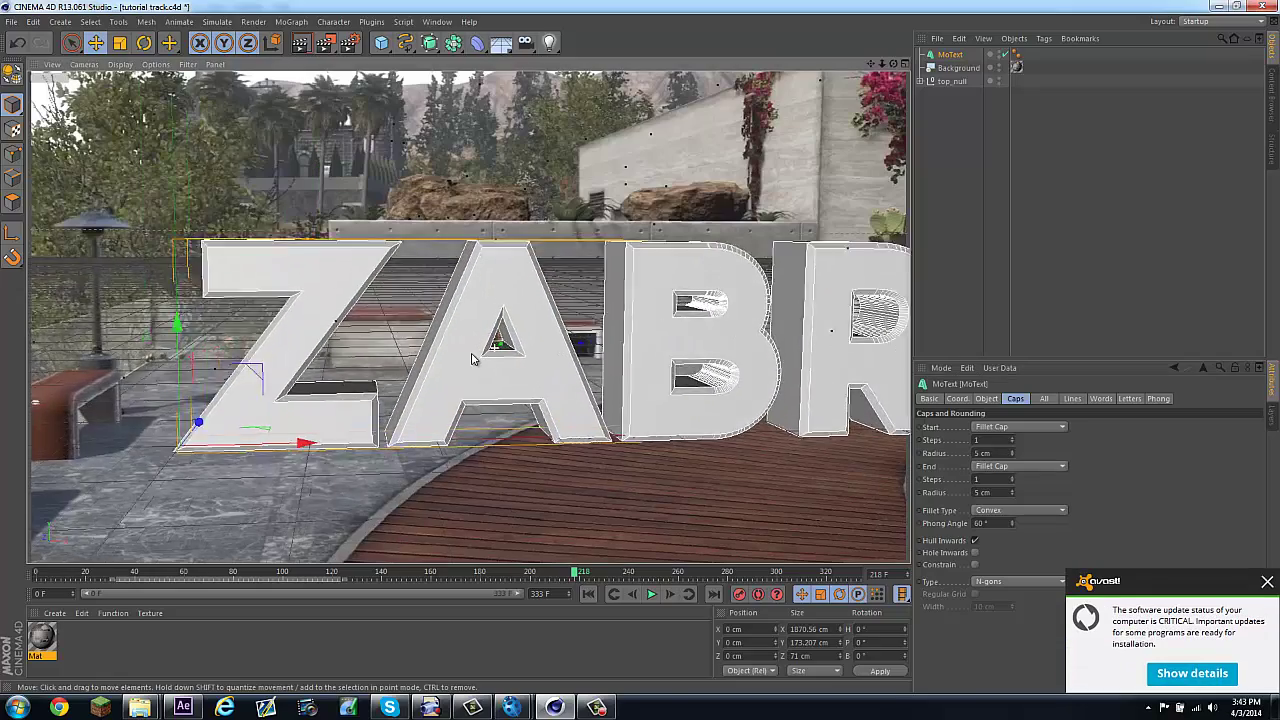
pyautogui.scroll(5, 474, 359)
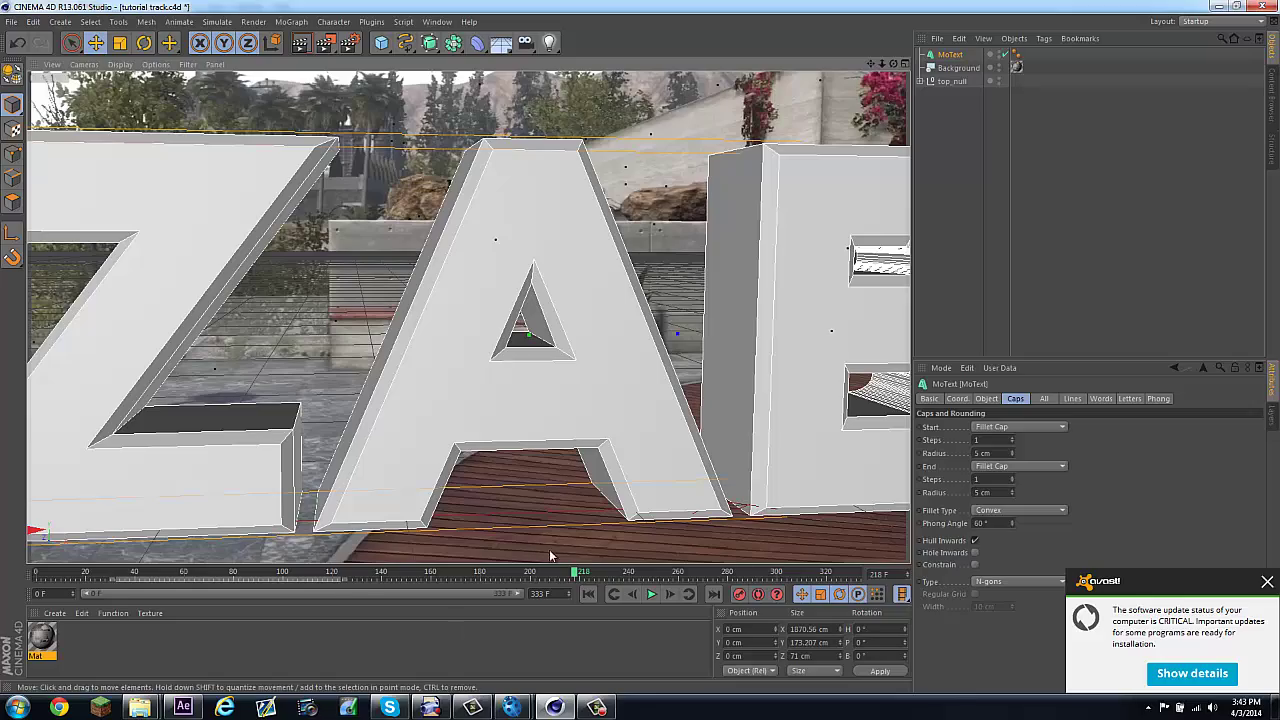
pyautogui.scroll(4, 561, 392)
pyautogui.scroll(-7, 555, 391)
pyautogui.scroll(4, 555, 390)
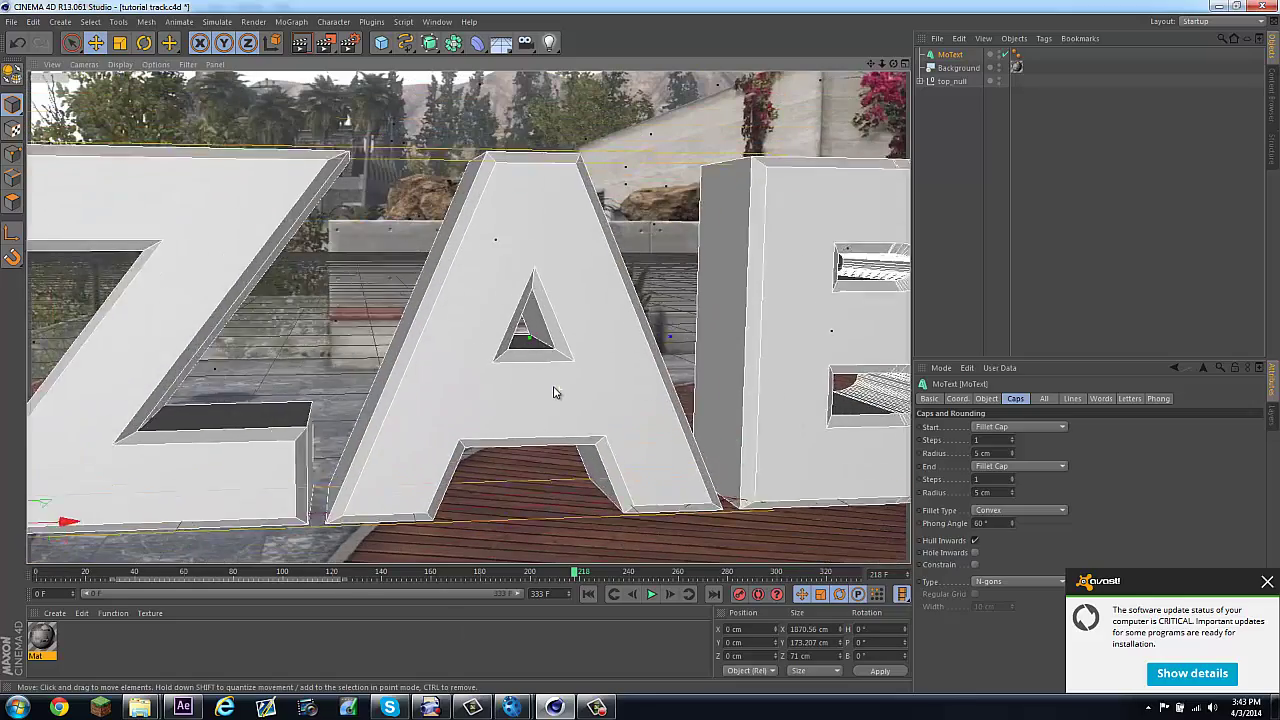
pyautogui.scroll(-4, 555, 387)
pyautogui.moveTo(576, 577); pyautogui.dragTo(357, 566)
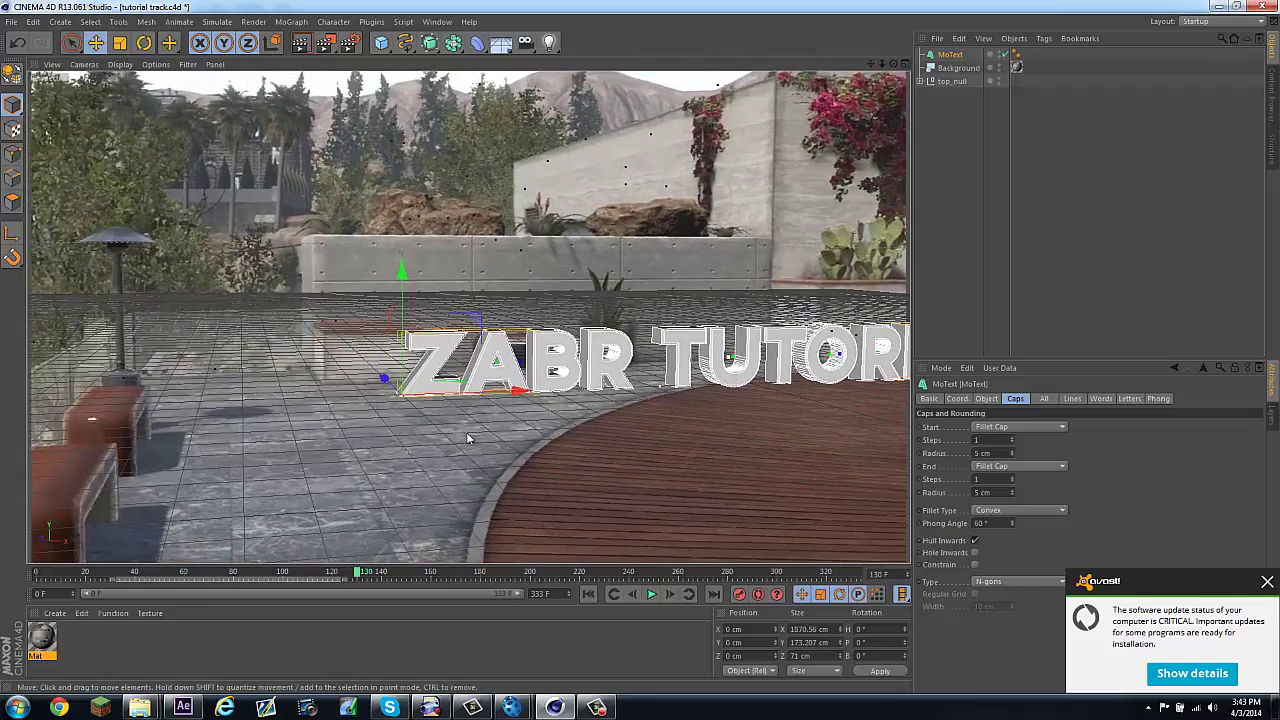
pyautogui.click(605, 575)
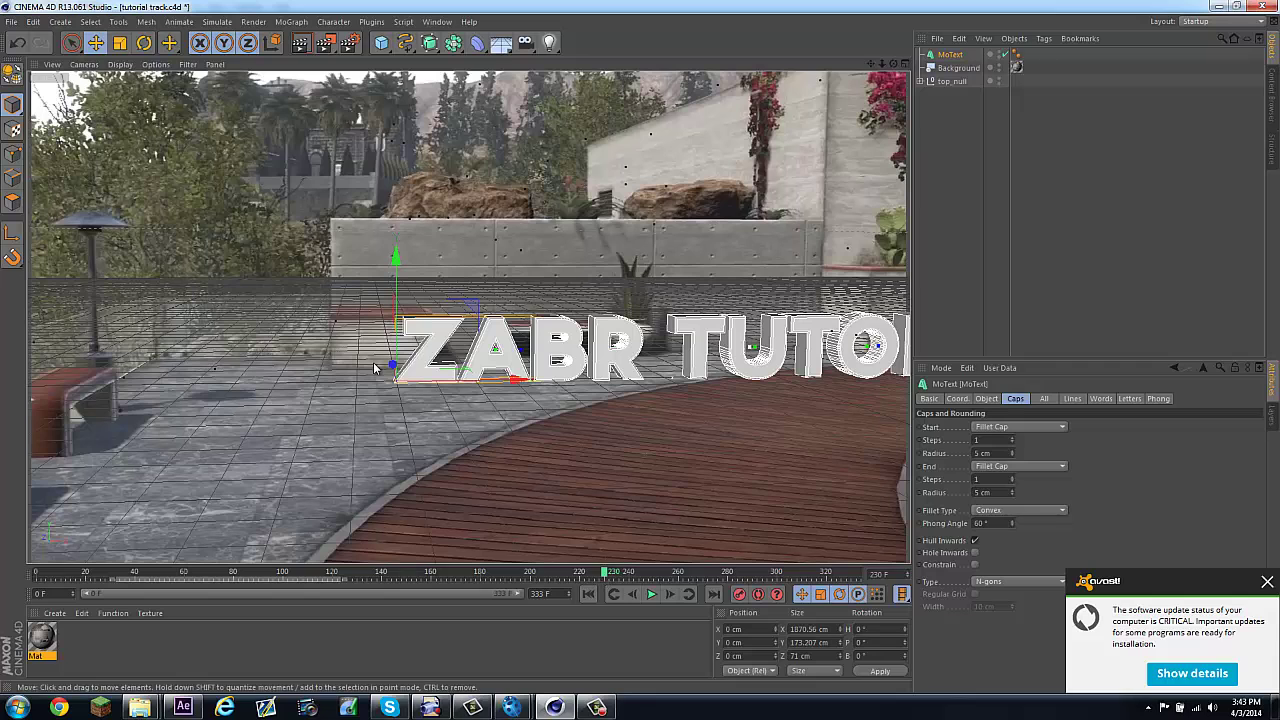
# Step: Scale the MoText down to about 1111 cm wide and position it at about X -257 cm, Z -533 cm
pyautogui.moveTo(391, 368)
pyautogui.mouseDown()
pyautogui.moveTo(394, 447)
pyautogui.moveTo(399, 381)
pyautogui.mouseUp()
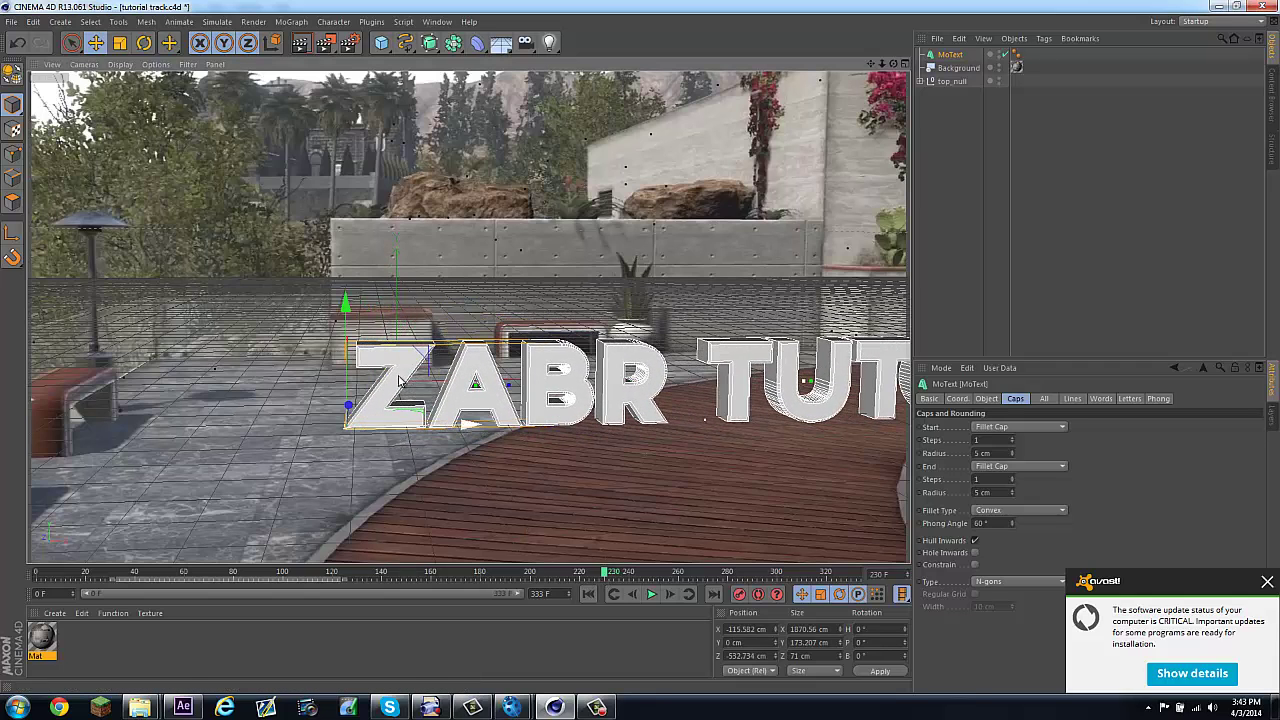
pyautogui.click(119, 42)
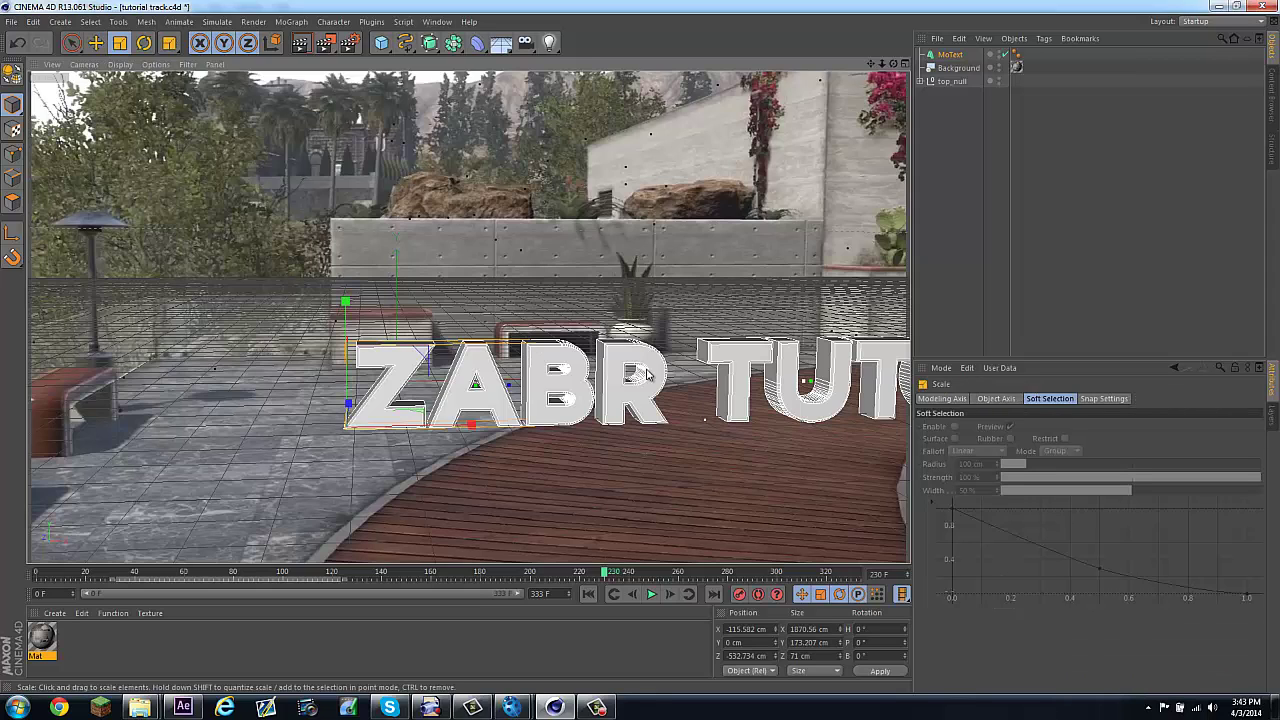
pyautogui.moveTo(647, 374); pyautogui.dragTo(402, 428)
pyautogui.click(95, 43)
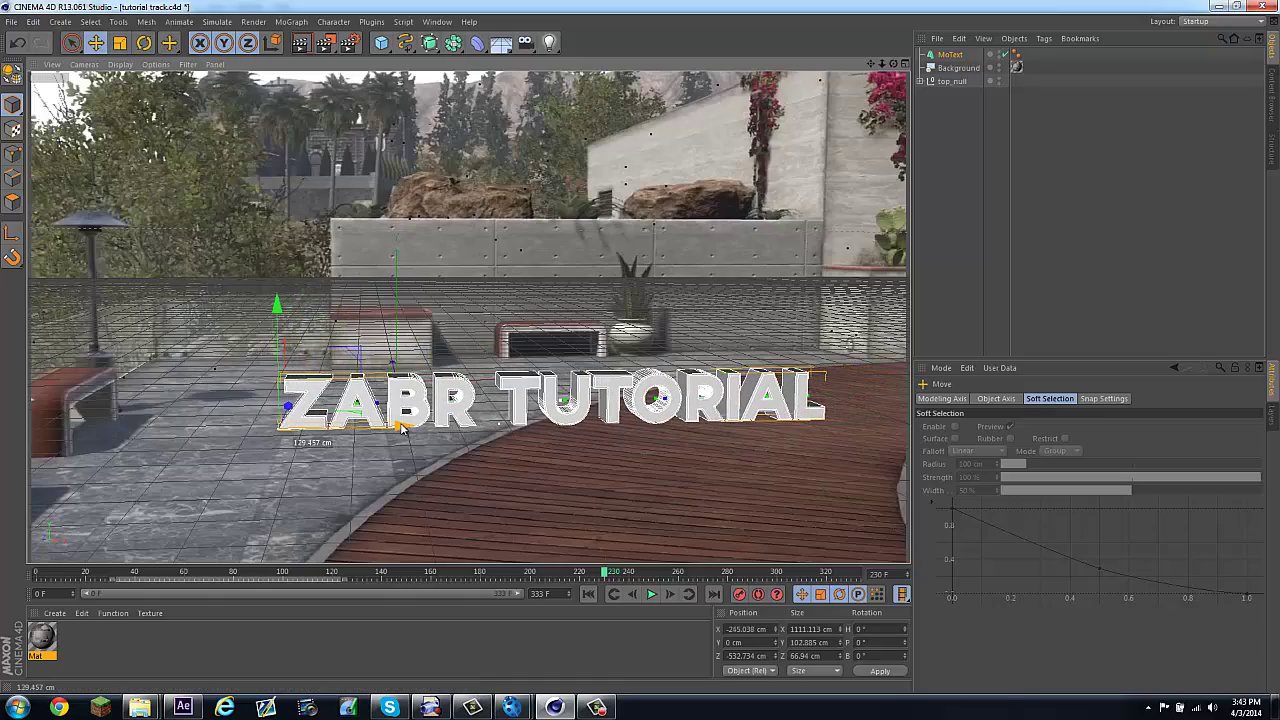
# Step: Scrub to around frame 145, render the view as a preview, and check the text's tracking across further frames
pyautogui.moveTo(605, 572); pyautogui.dragTo(395, 590)
pyautogui.click(299, 44)
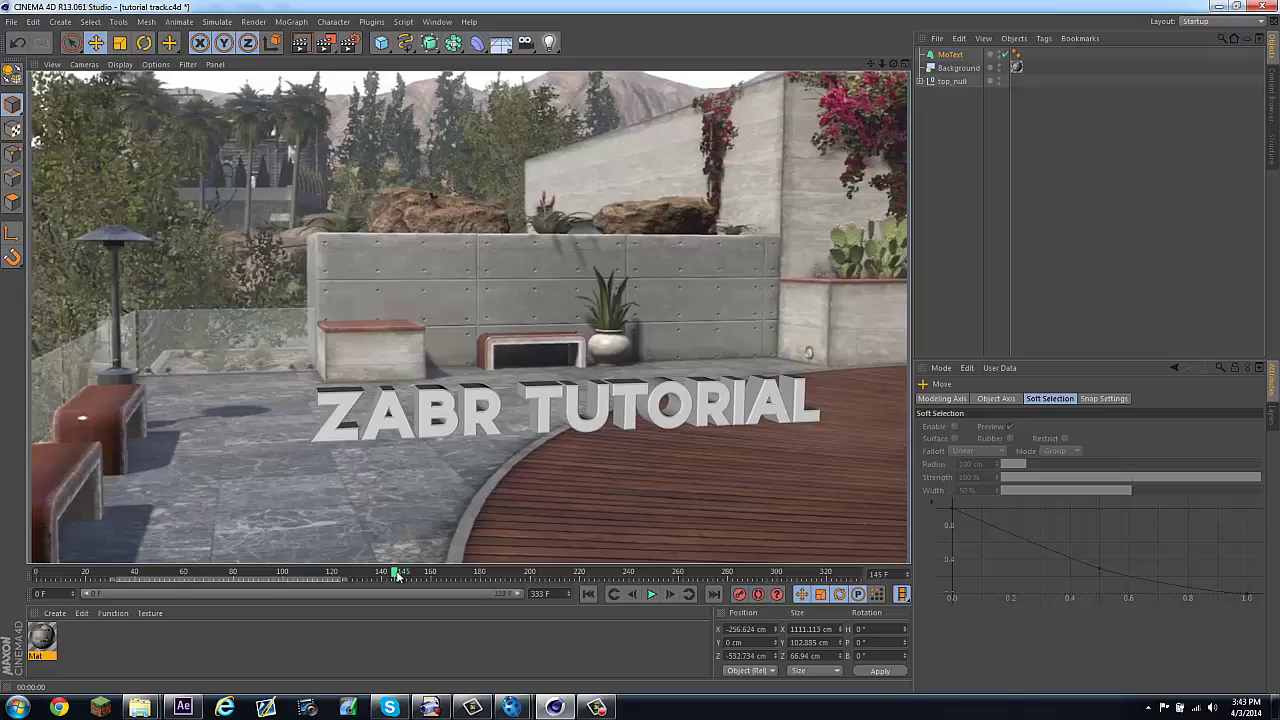
pyautogui.press('F8')
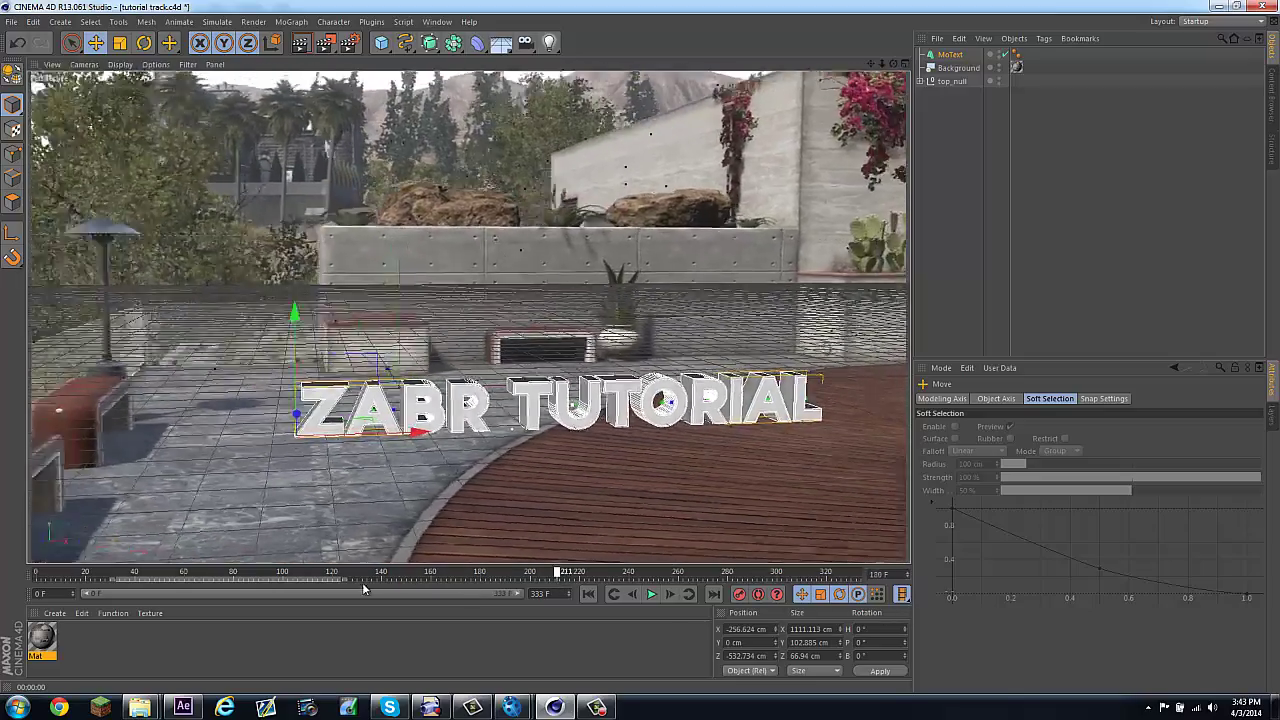
pyautogui.moveTo(363, 589); pyautogui.dragTo(650, 590)
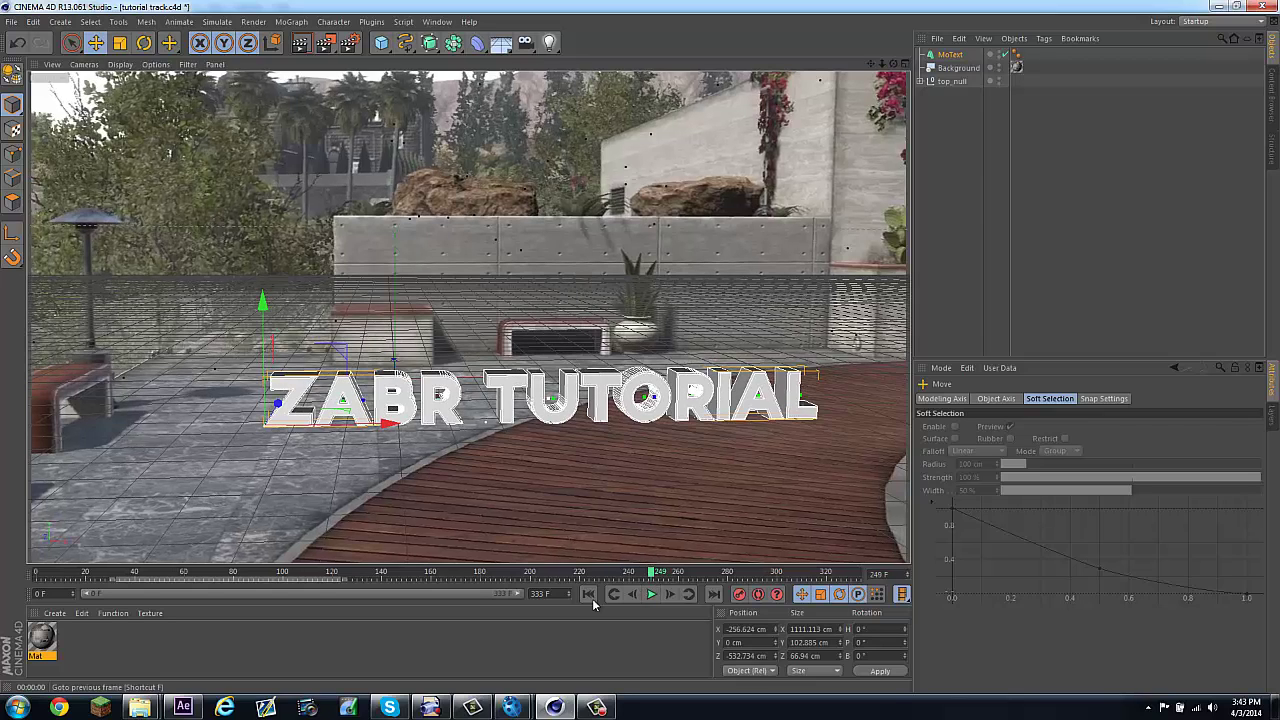
# Step: Create a new material and set its color to RGB 116, 116, 112, sampled from the concrete wall in the footage
pyautogui.doubleClick(120, 638)
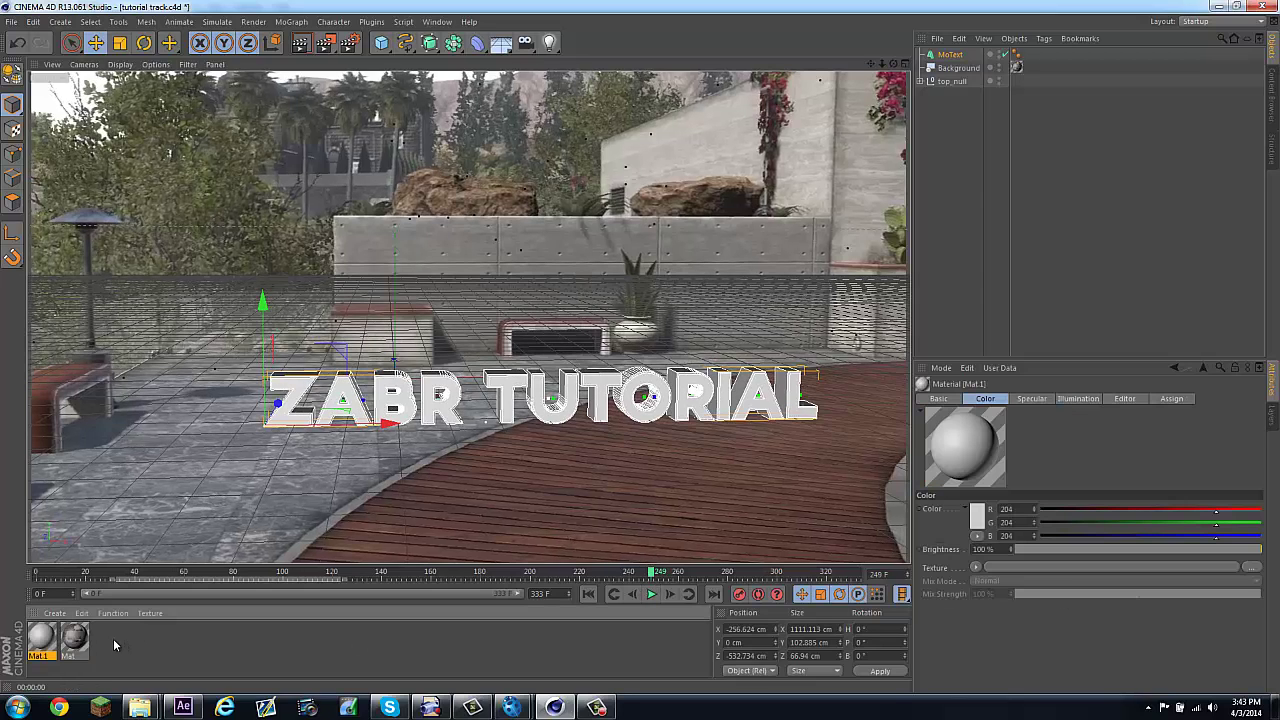
pyautogui.doubleClick(37, 640)
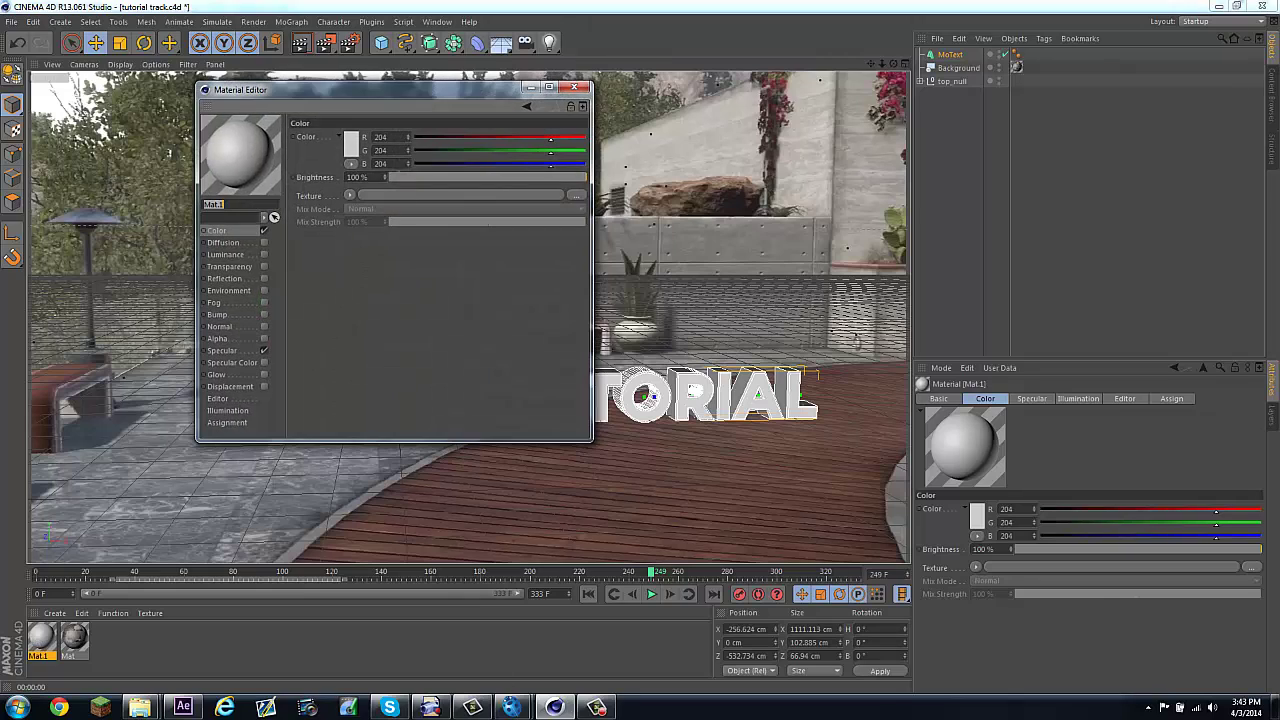
pyautogui.click(353, 146)
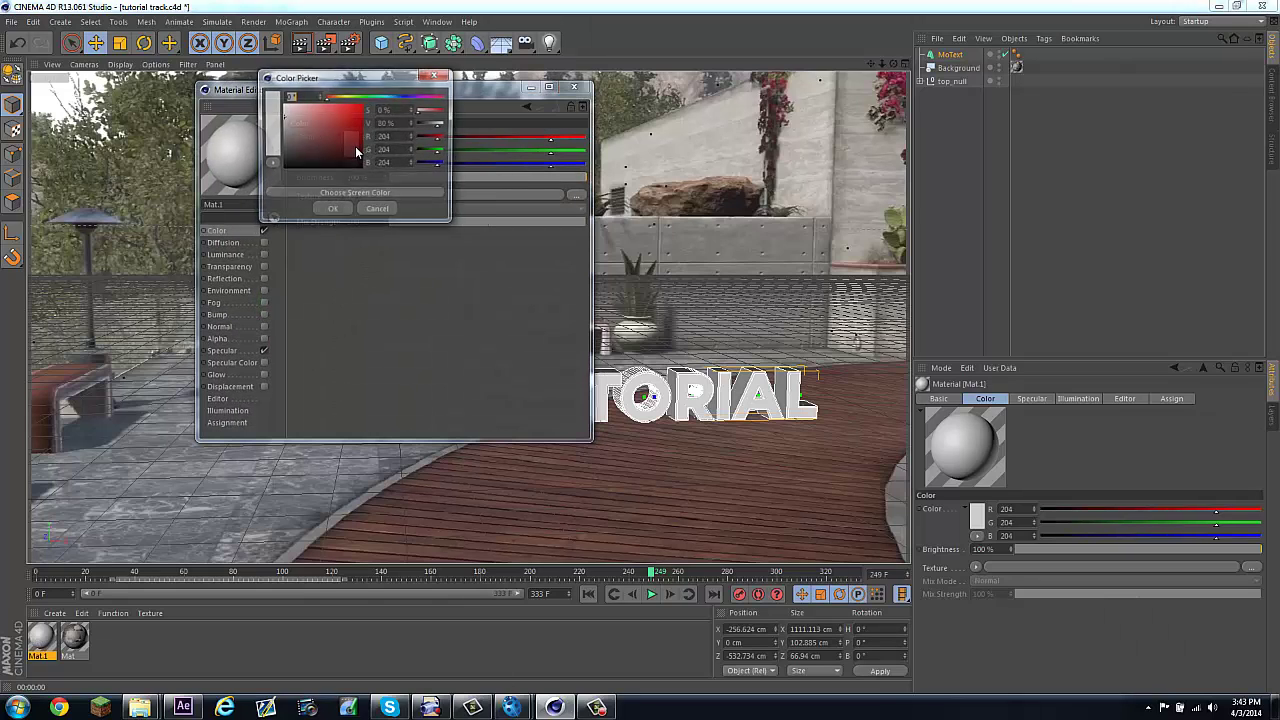
pyautogui.click(369, 196)
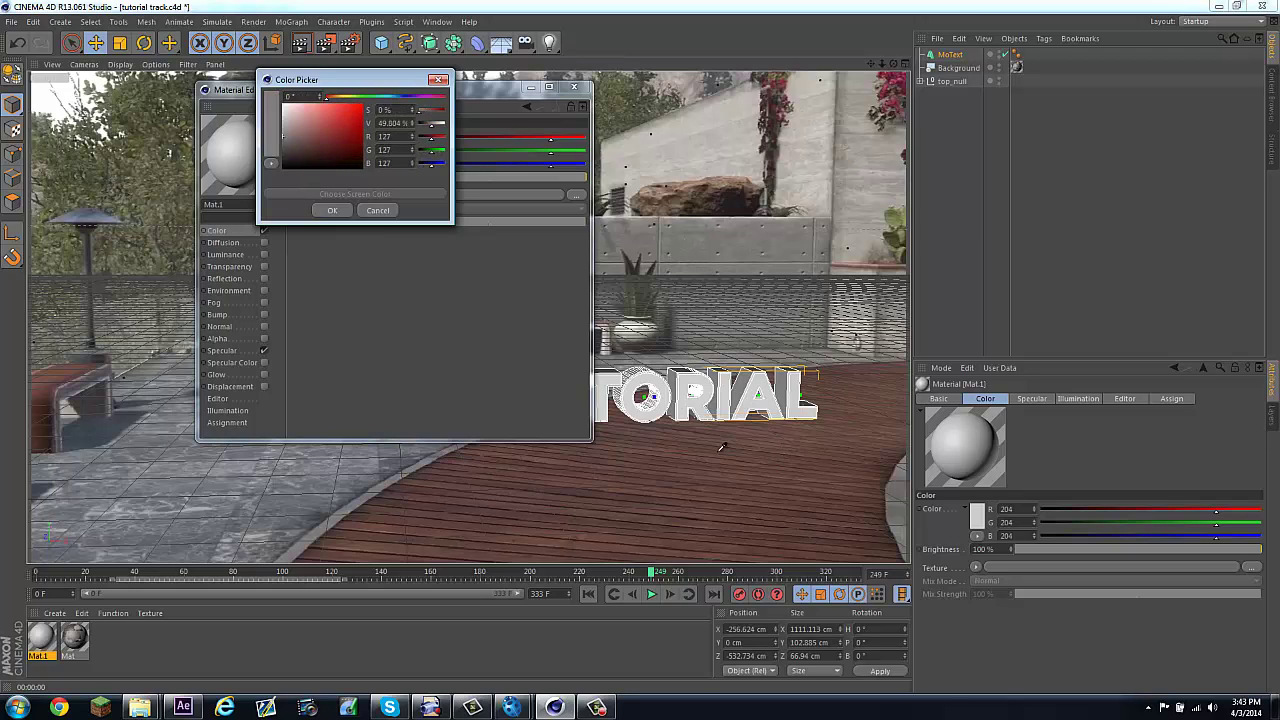
pyautogui.click(677, 255)
pyautogui.click(326, 210)
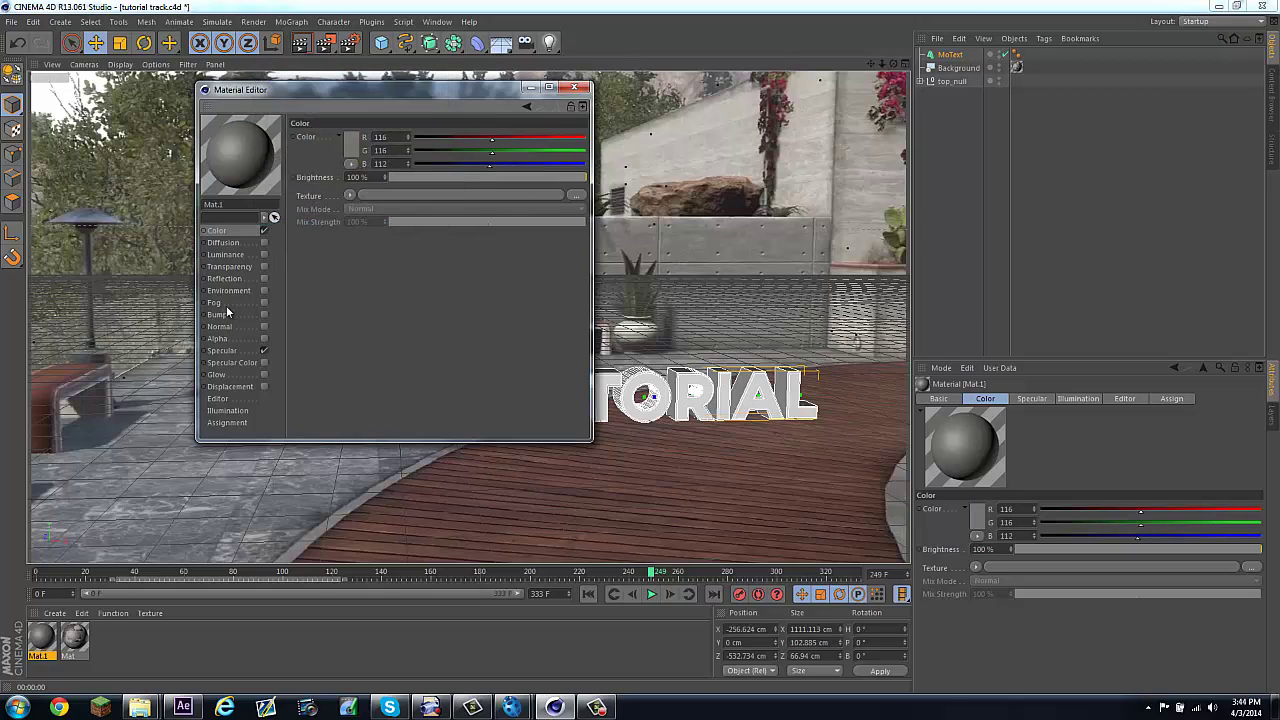
# Step: Enable reflection on the grey wall-colored material and set its brightness to about 42%
pyautogui.click(264, 279)
pyautogui.moveTo(424, 175); pyautogui.dragTo(435, 179)
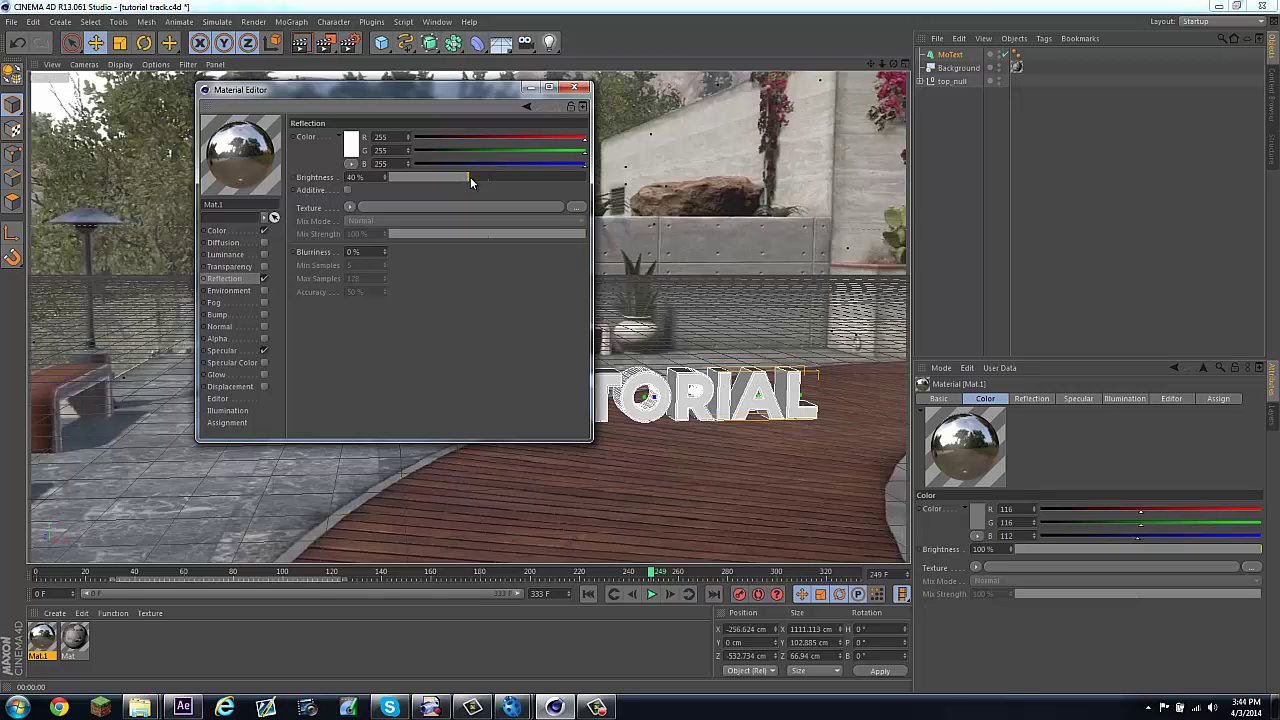
pyautogui.moveTo(474, 177); pyautogui.dragTo(473, 178)
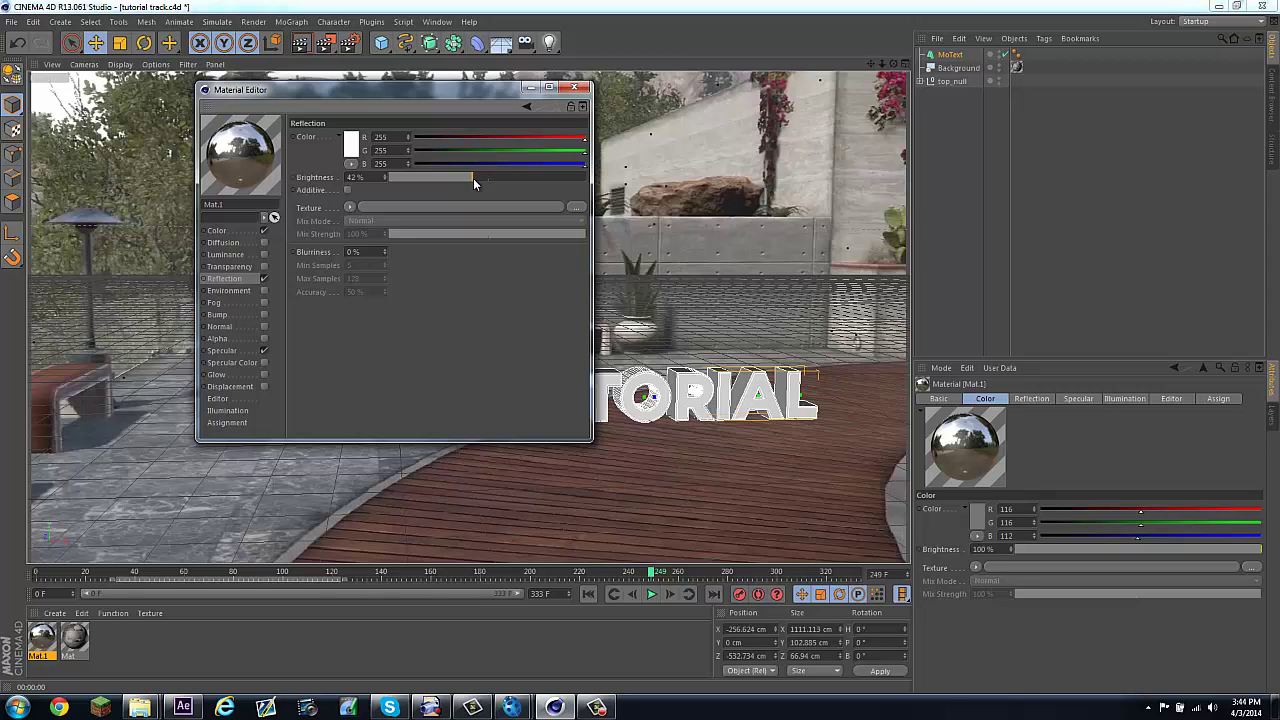
pyautogui.click(573, 89)
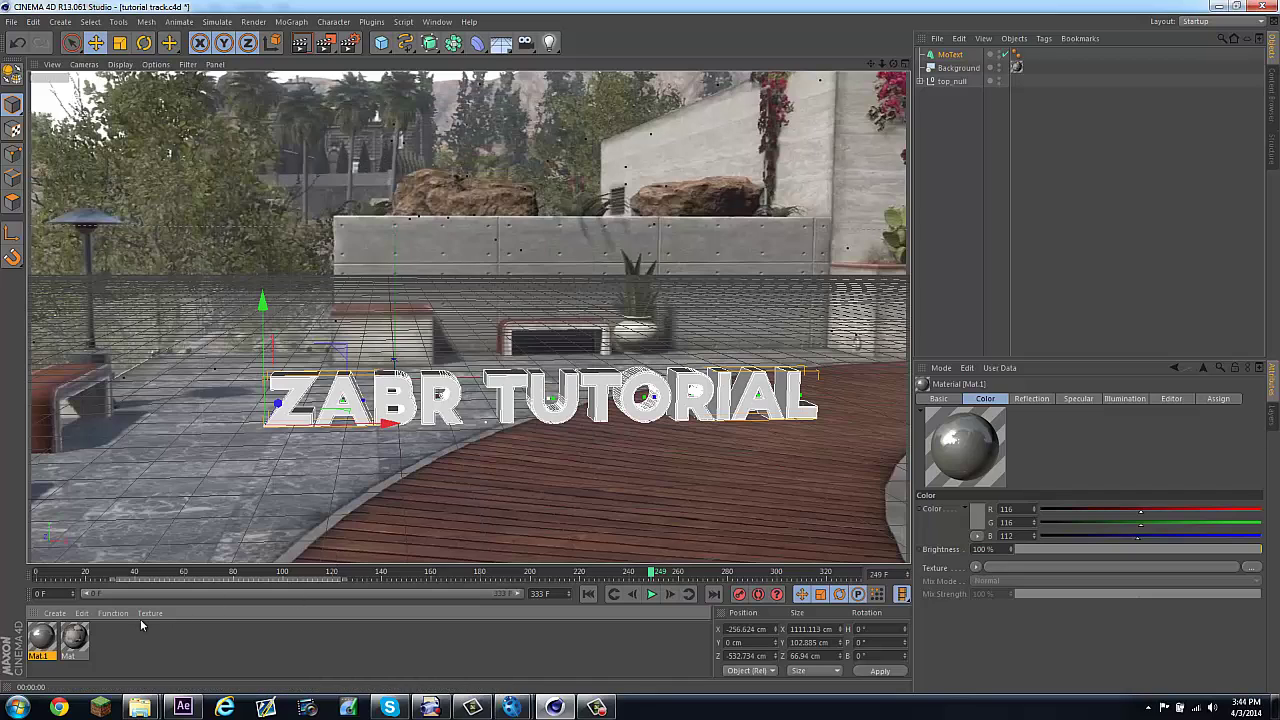
# Step: Create a second new material with reflection enabled at 35% brightness
pyautogui.doubleClick(138, 648)
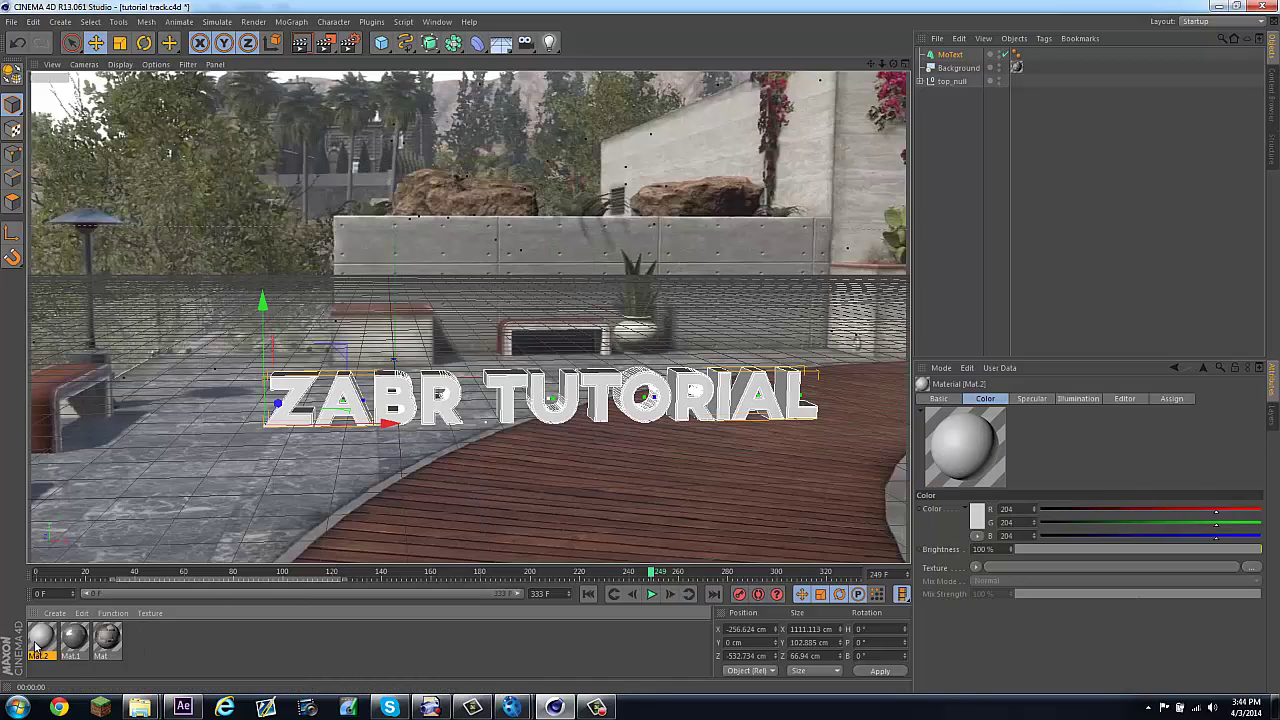
pyautogui.doubleClick(39, 640)
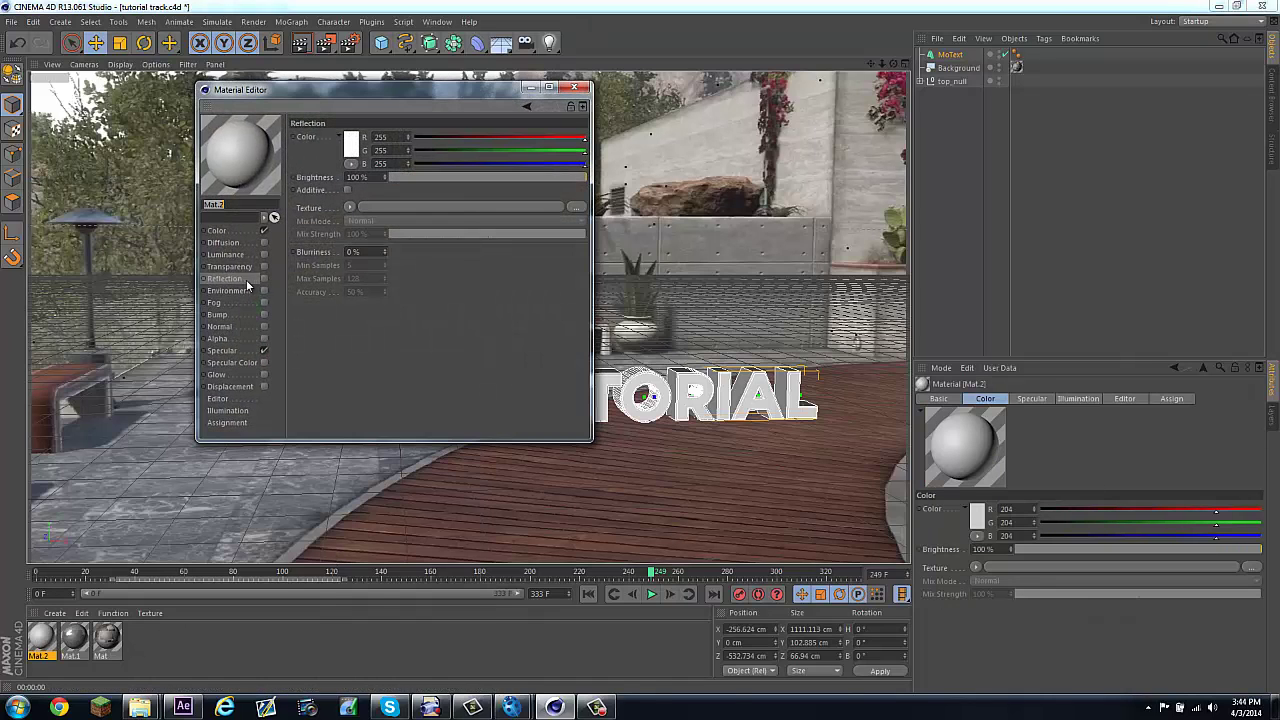
pyautogui.click(264, 278)
pyautogui.moveTo(414, 175); pyautogui.dragTo(458, 177)
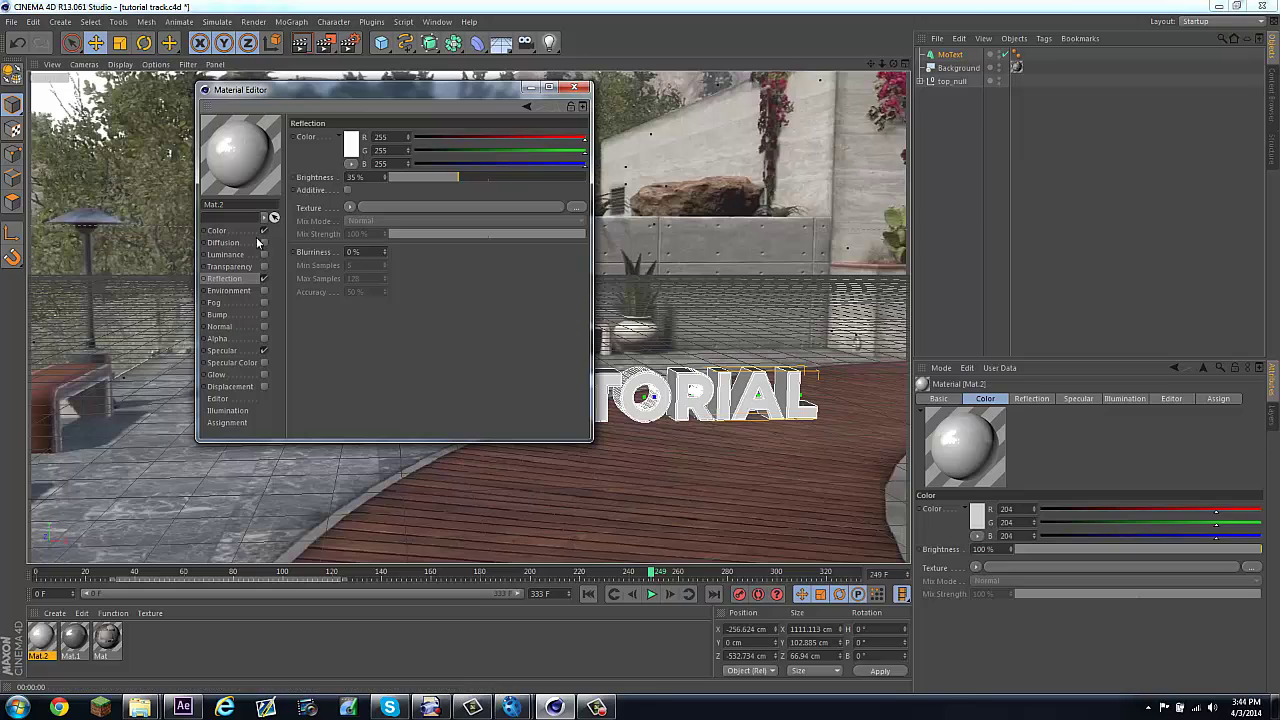
# Step: Set the second material's color to RGB 71, 73, 75, sampled from the ground in the footage
pyautogui.click(220, 231)
pyautogui.click(352, 150)
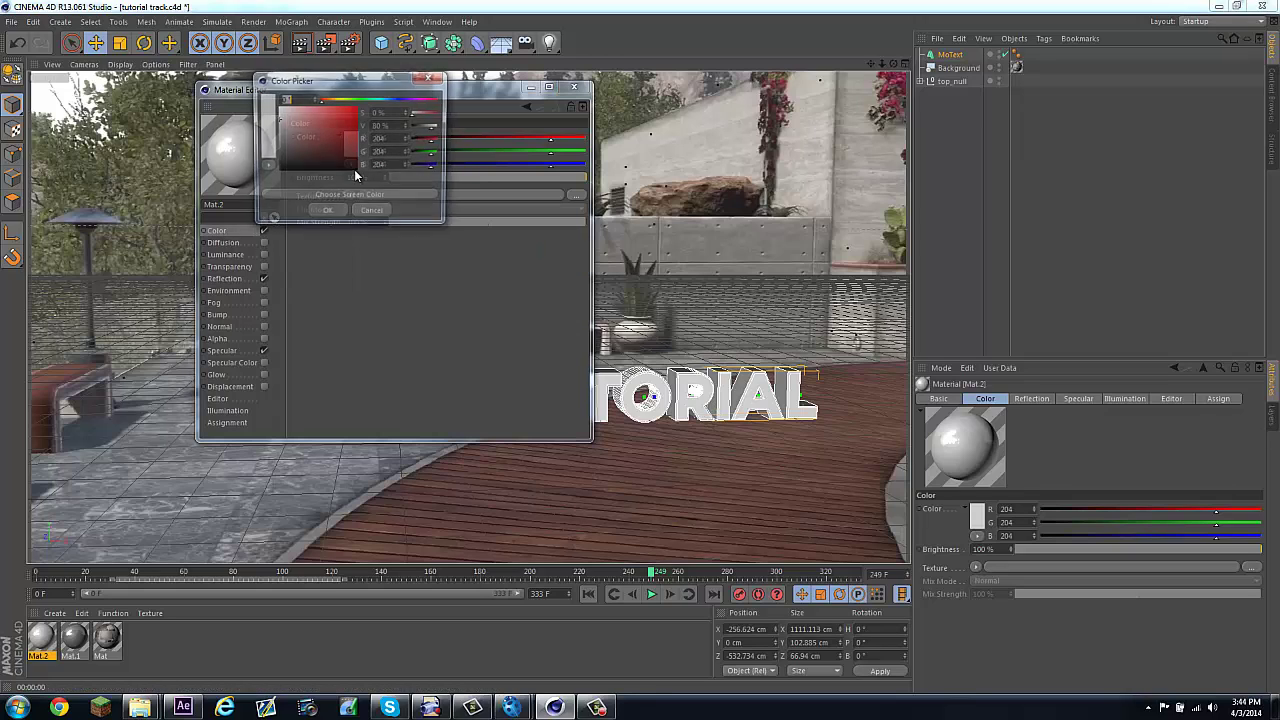
pyautogui.click(365, 196)
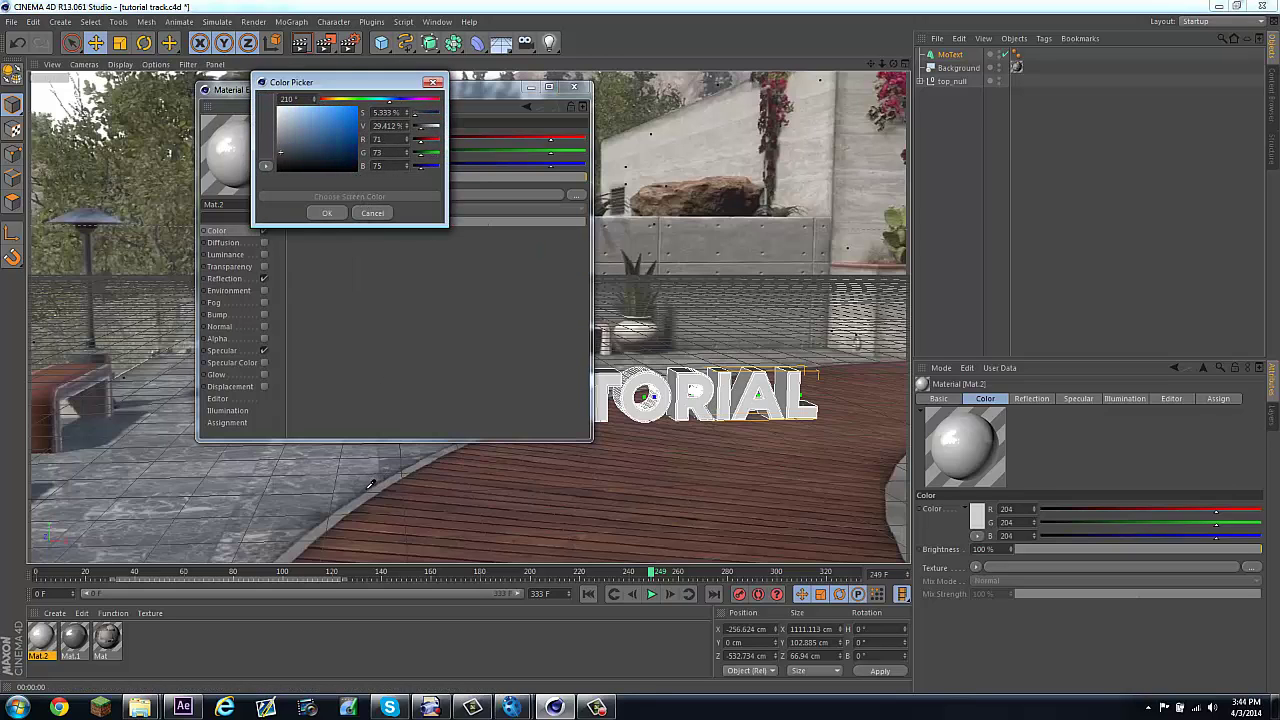
pyautogui.click(370, 483)
pyautogui.click(327, 212)
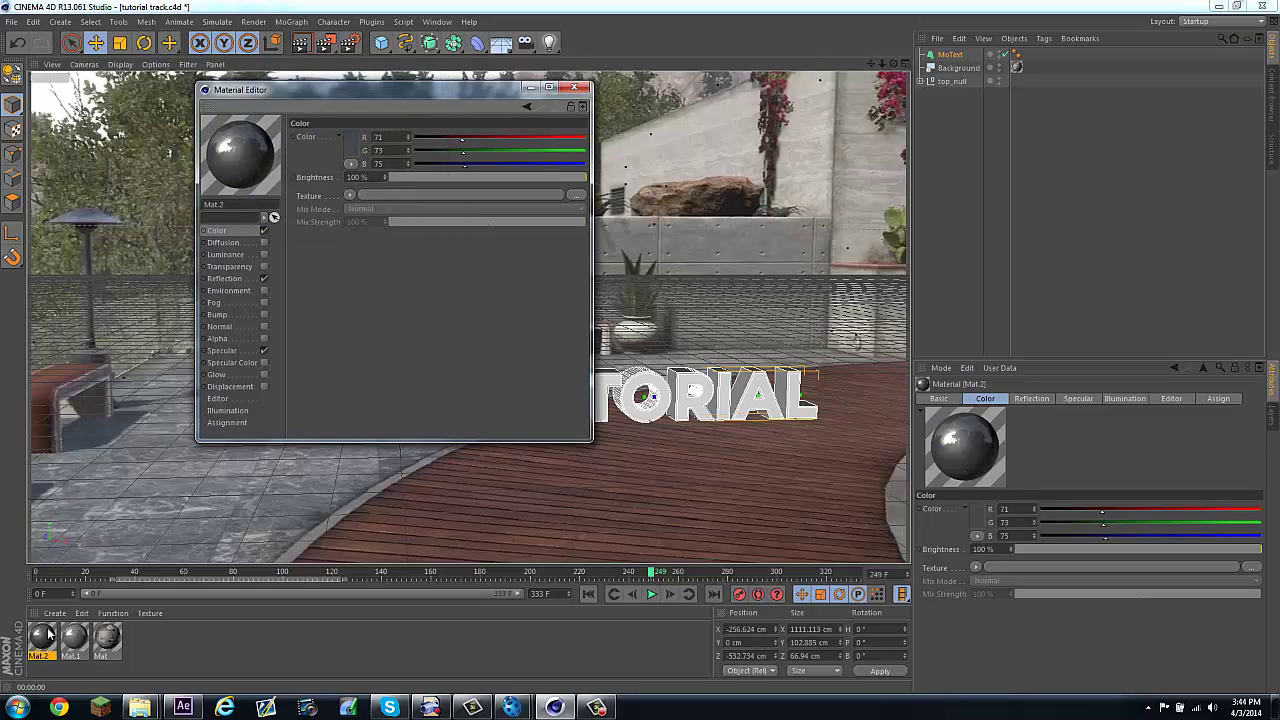
pyautogui.click(574, 87)
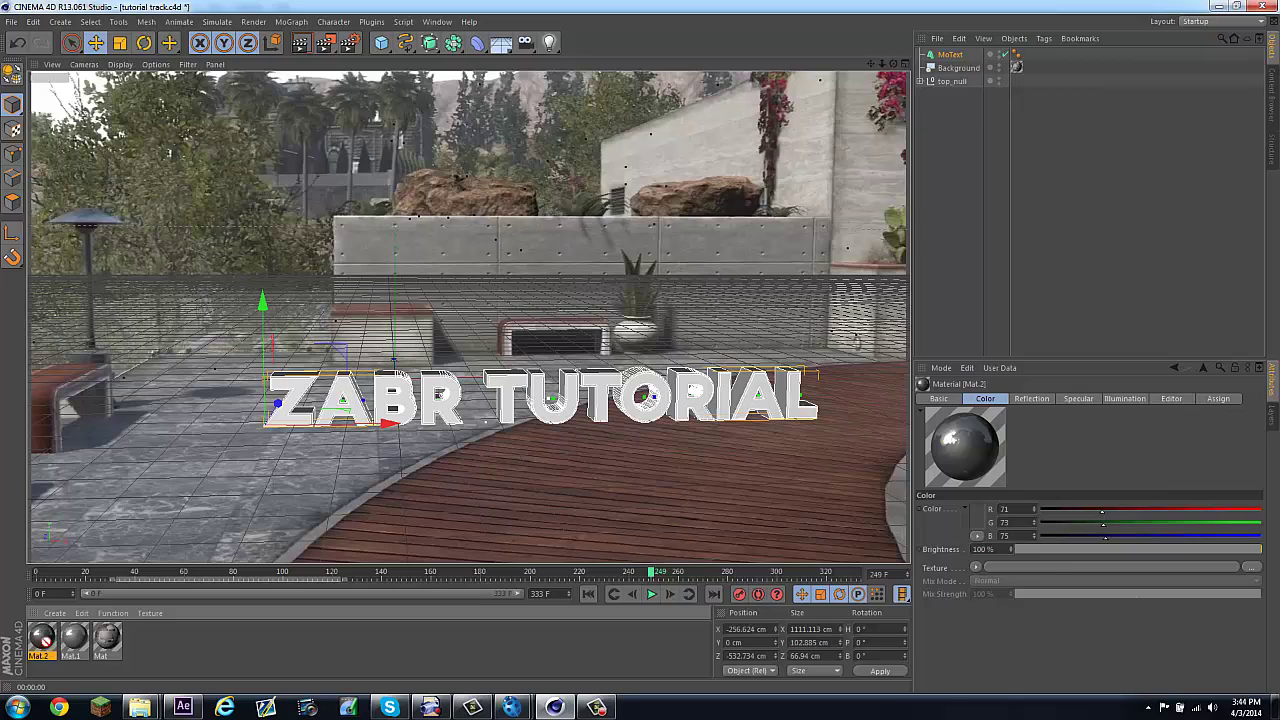
# Step: Apply Mat.2 and Mat.1 to the MoText, restricting Mat.1 to the front cap selection C1
pyautogui.moveTo(969, 150); pyautogui.dragTo(960, 56)
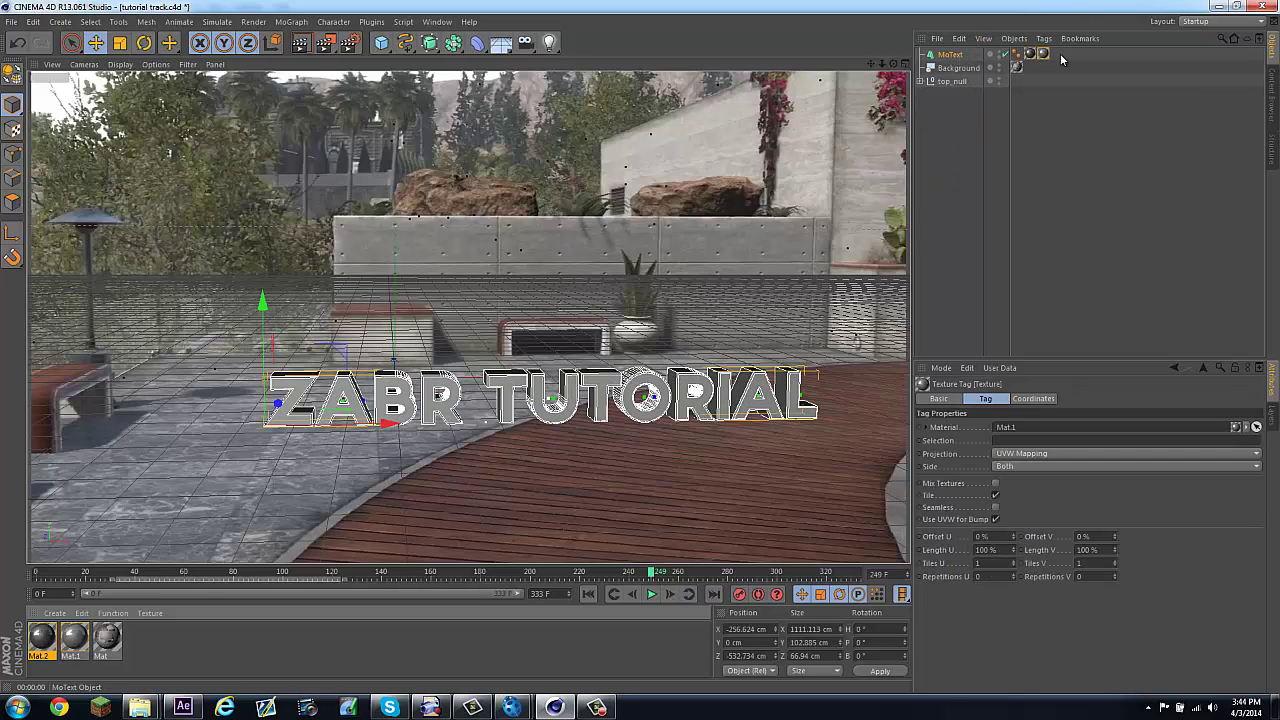
pyautogui.click(997, 440)
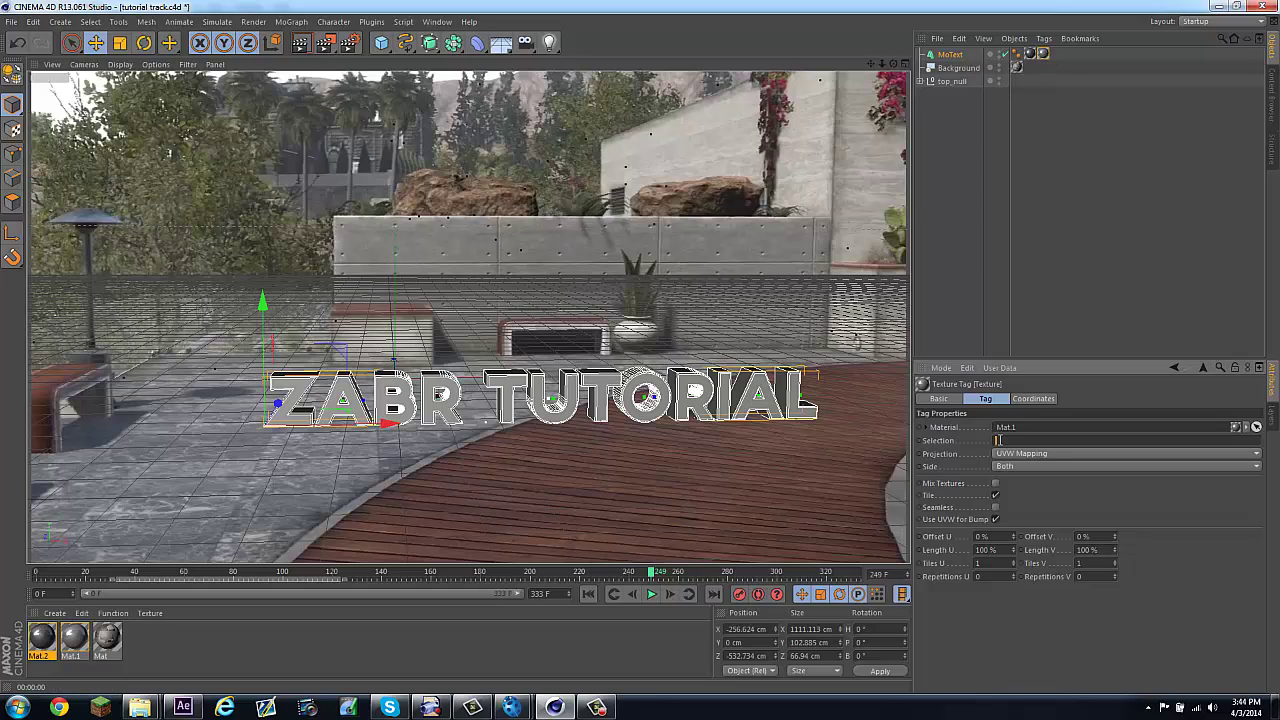
pyautogui.write('C')
pyautogui.press('capslock')
pyautogui.write('l')
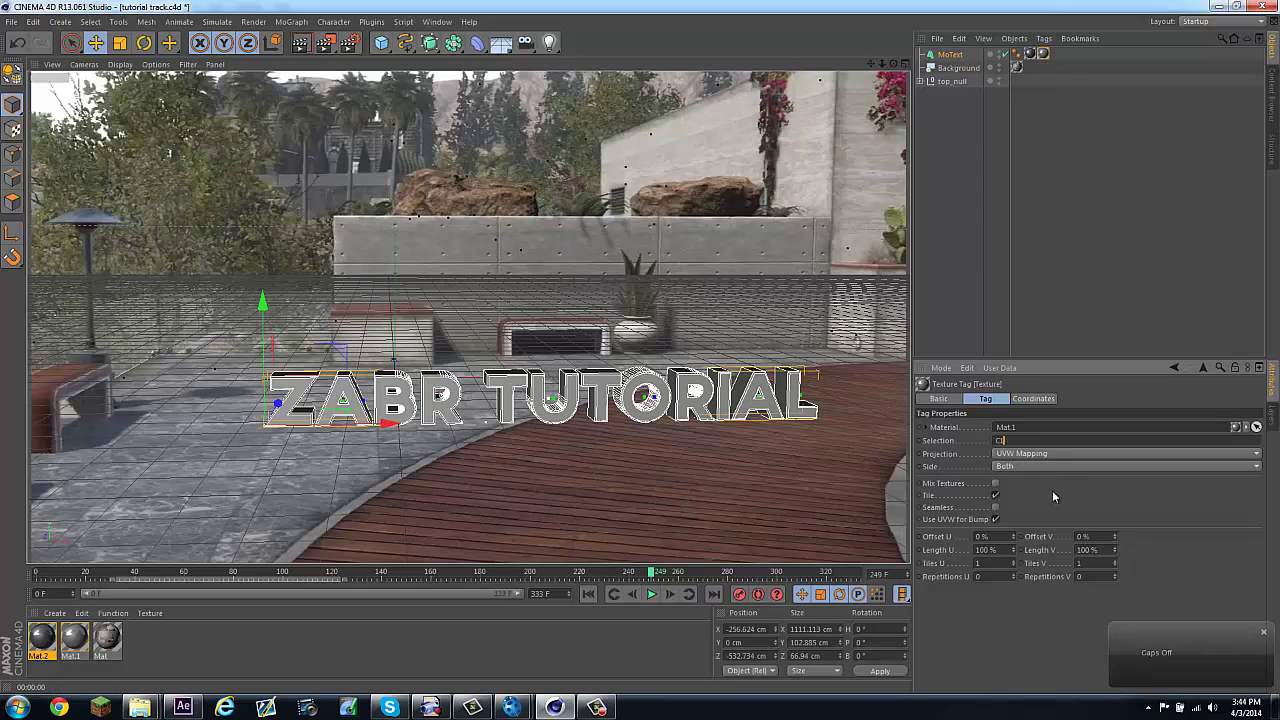
pyautogui.press('Return')
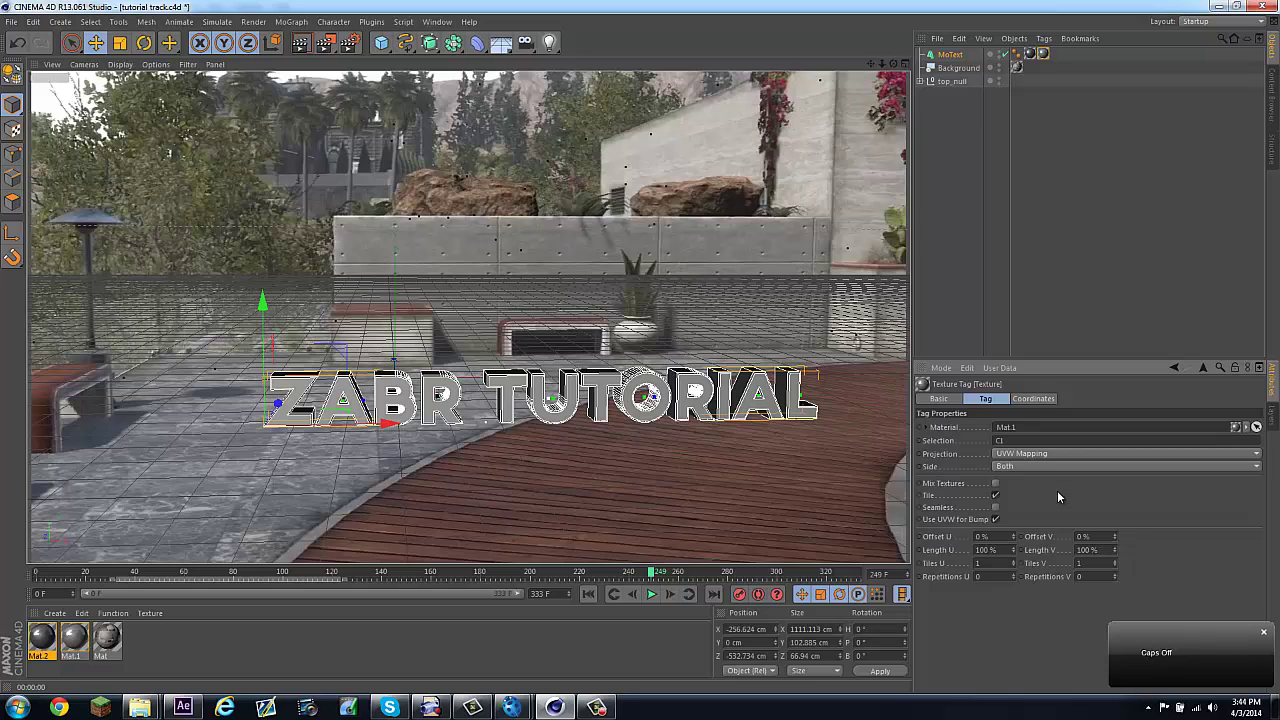
# Step: Render the view as a preview and check the textured text against the footage at frames between about 165 and 238
pyautogui.click(300, 43)
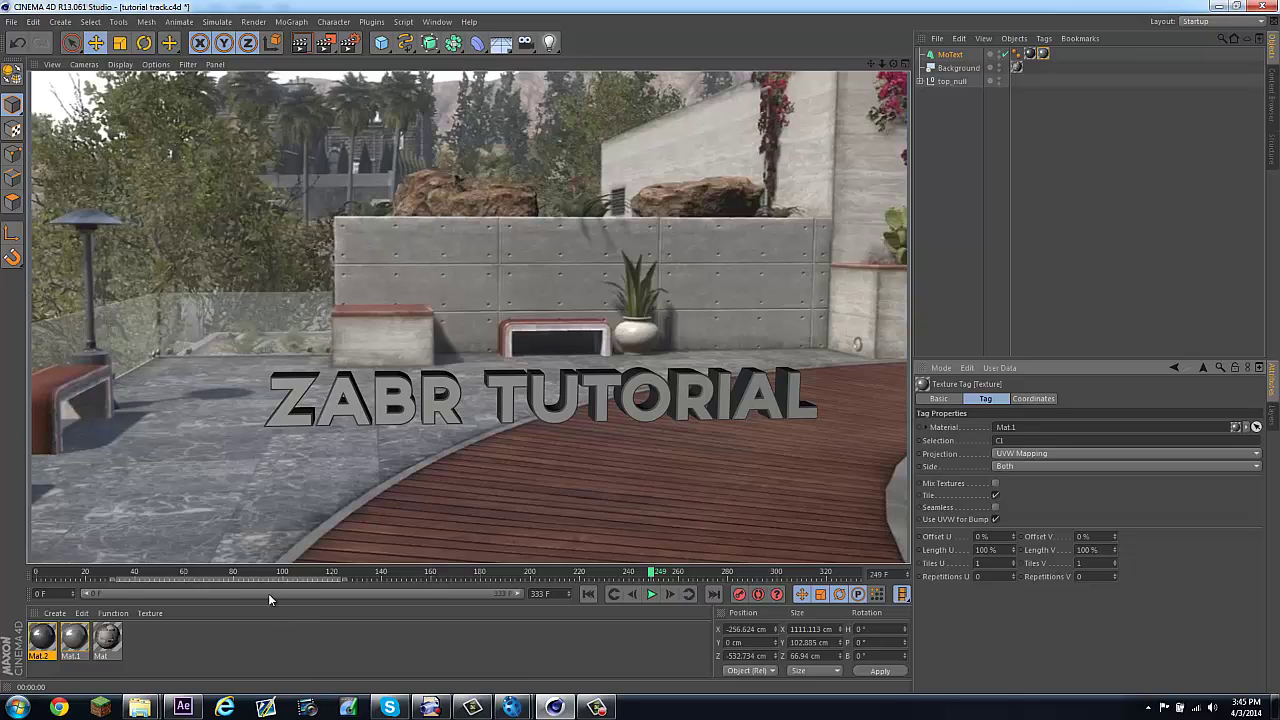
pyautogui.moveTo(318, 578); pyautogui.dragTo(455, 564)
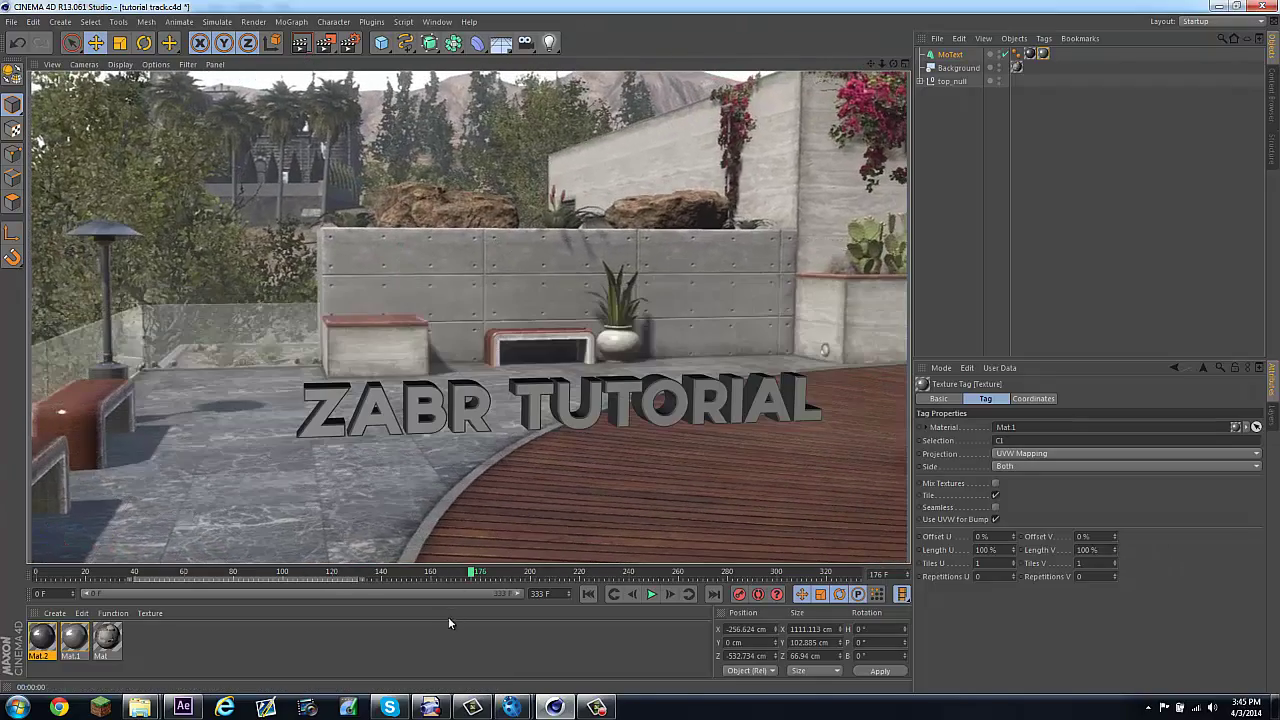
pyautogui.click(471, 572)
pyautogui.click(449, 575)
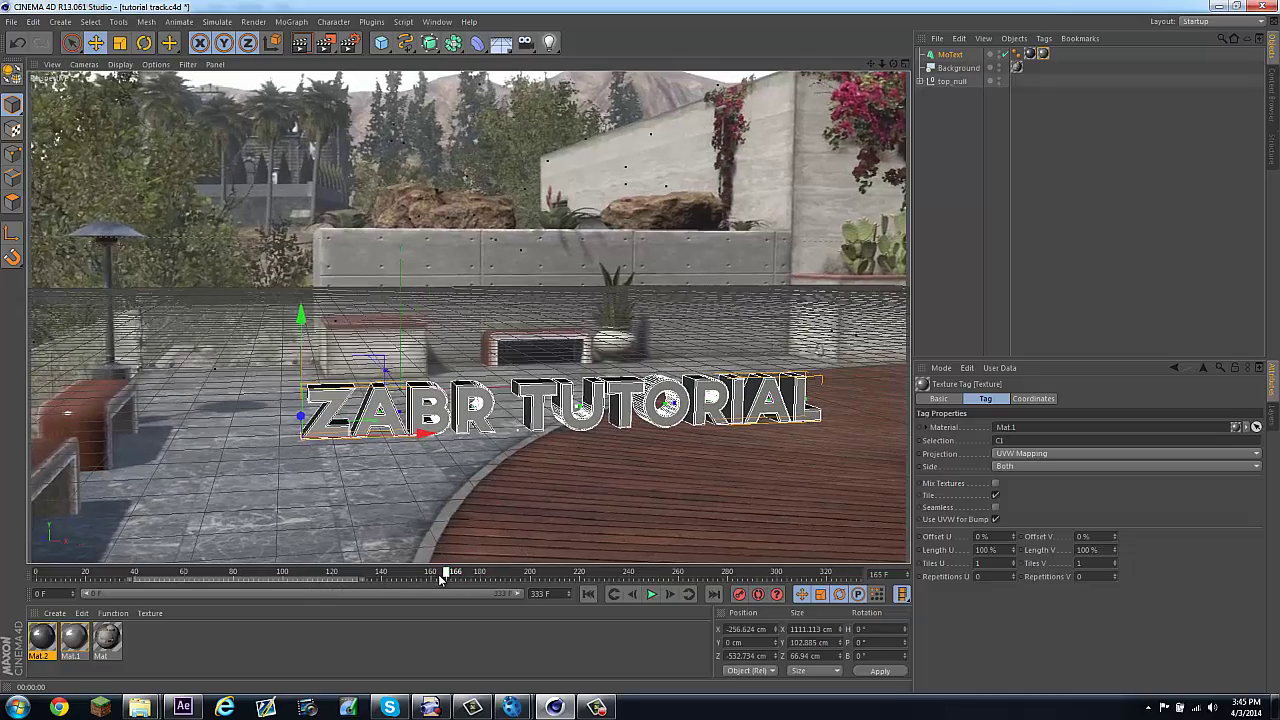
pyautogui.moveTo(449, 574); pyautogui.dragTo(623, 574)
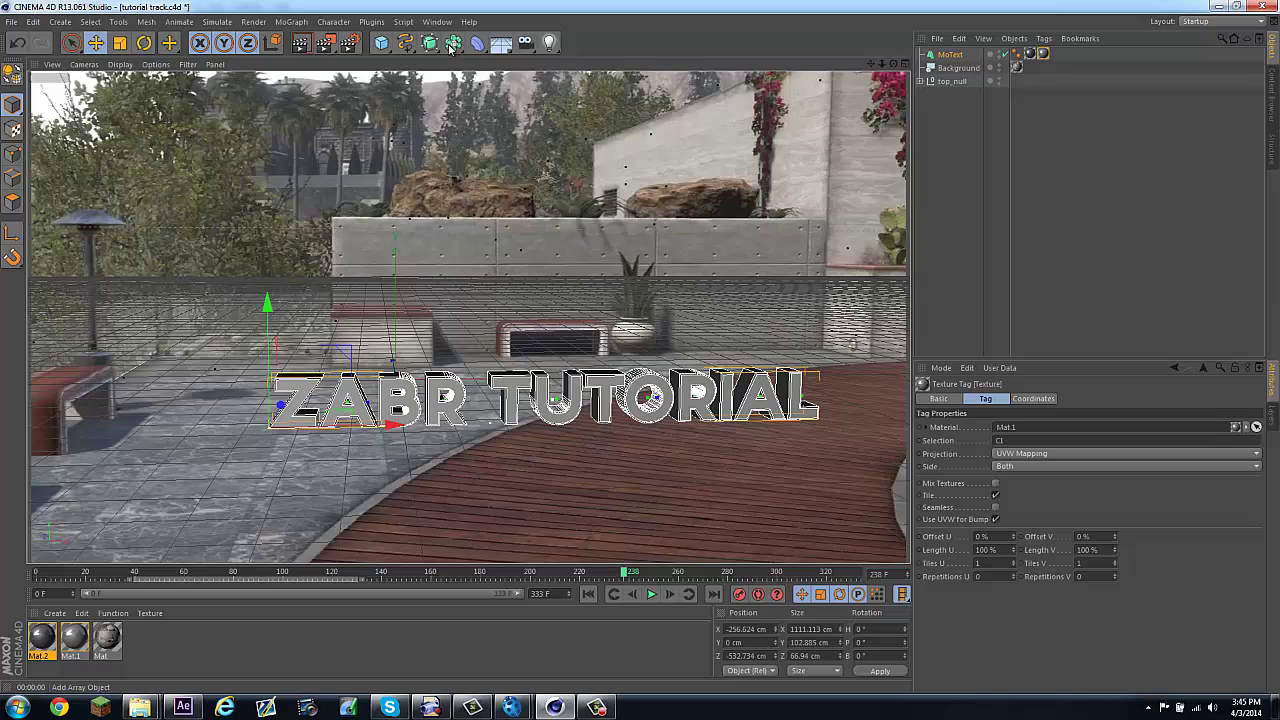
# Step: Add a sphere and move it to the text's depth at about Y 36 cm, Z -518 cm
pyautogui.click(381, 43)
pyautogui.click(637, 86)
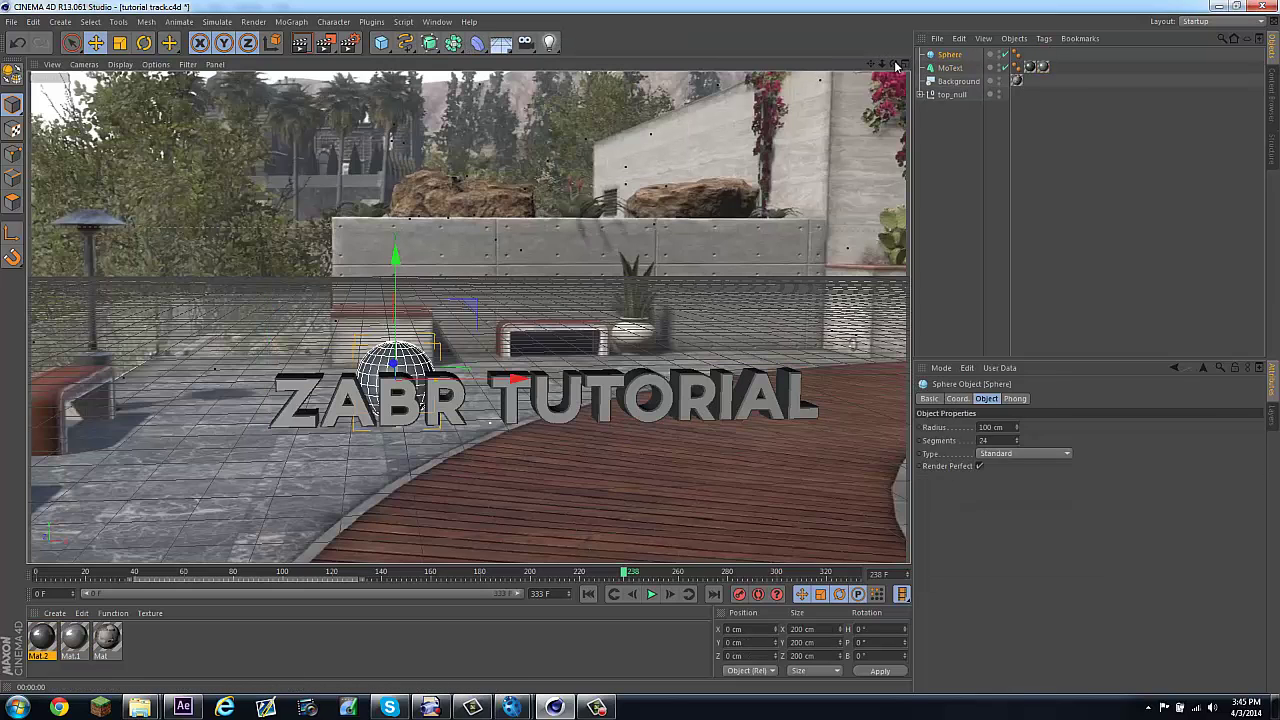
pyautogui.moveTo(895, 65); pyautogui.dragTo(636, 350)
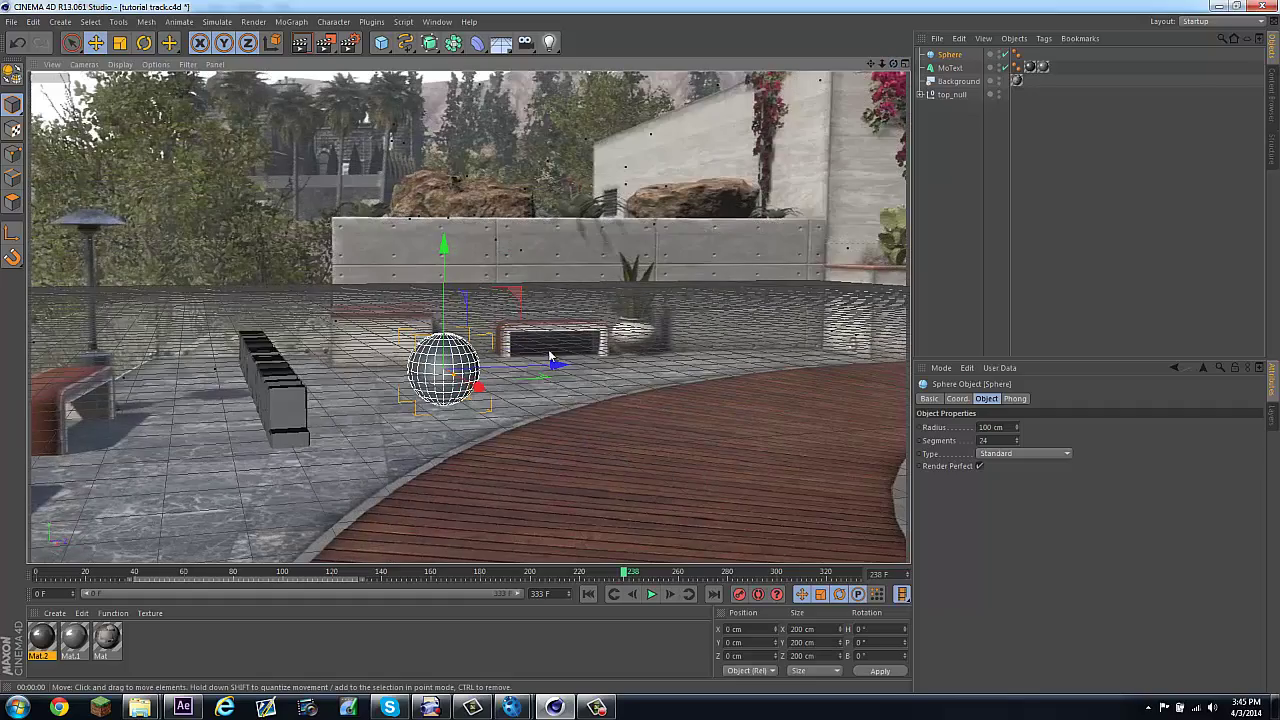
pyautogui.moveTo(549, 352); pyautogui.dragTo(295, 377)
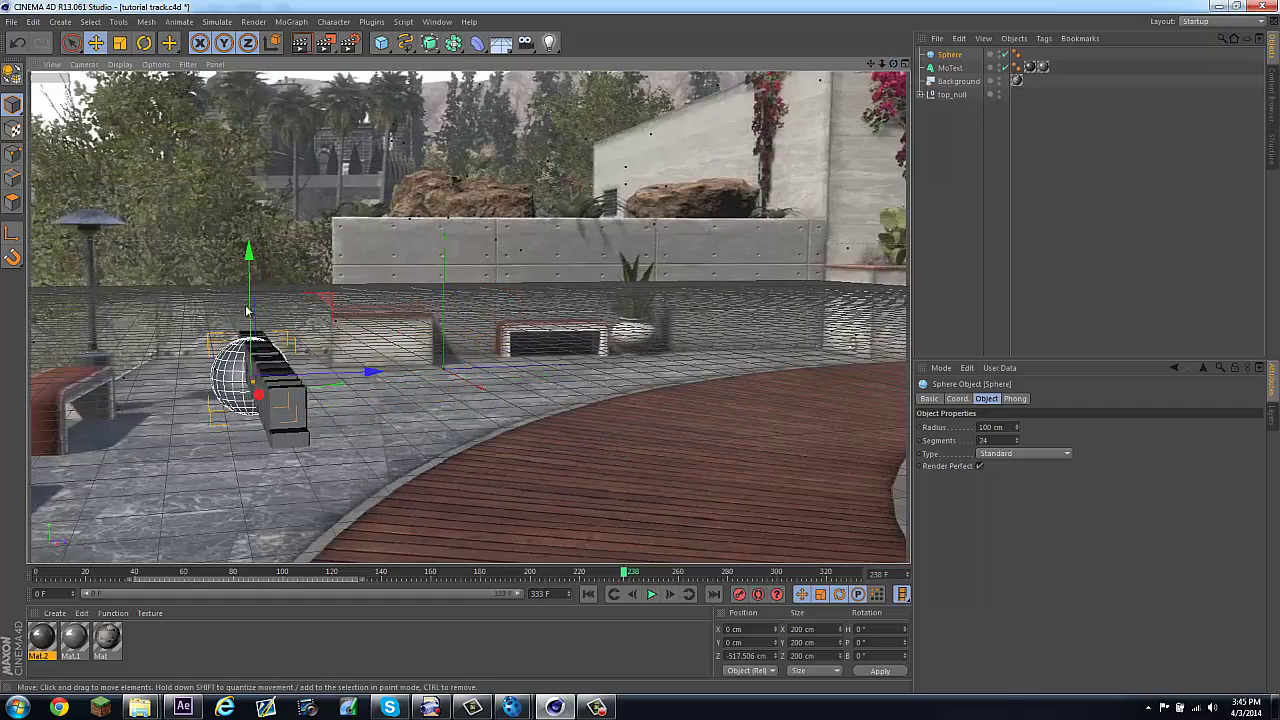
pyautogui.moveTo(246, 311); pyautogui.dragTo(248, 296)
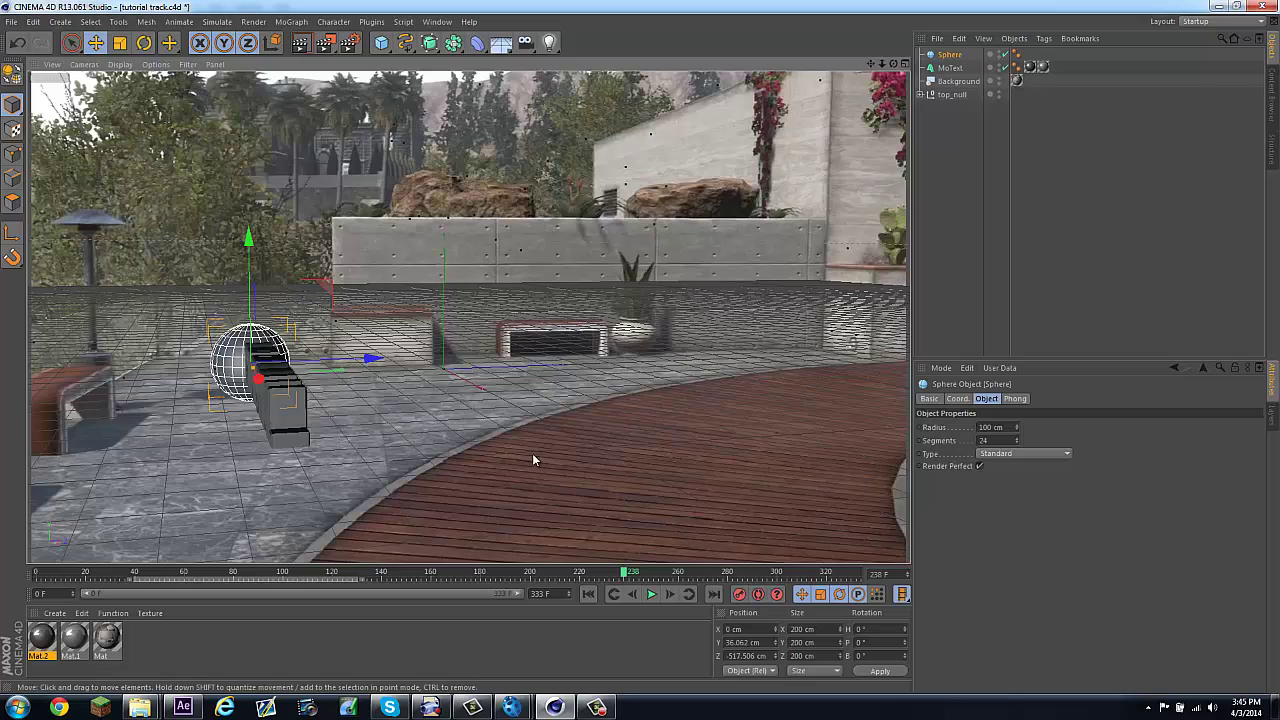
# Step: Move the sphere to about X 349 cm and scale it up to about 1319 cm across so it surrounds the text
pyautogui.click(534, 573)
pyautogui.moveTo(534, 409); pyautogui.dragTo(660, 184)
pyautogui.press('t')
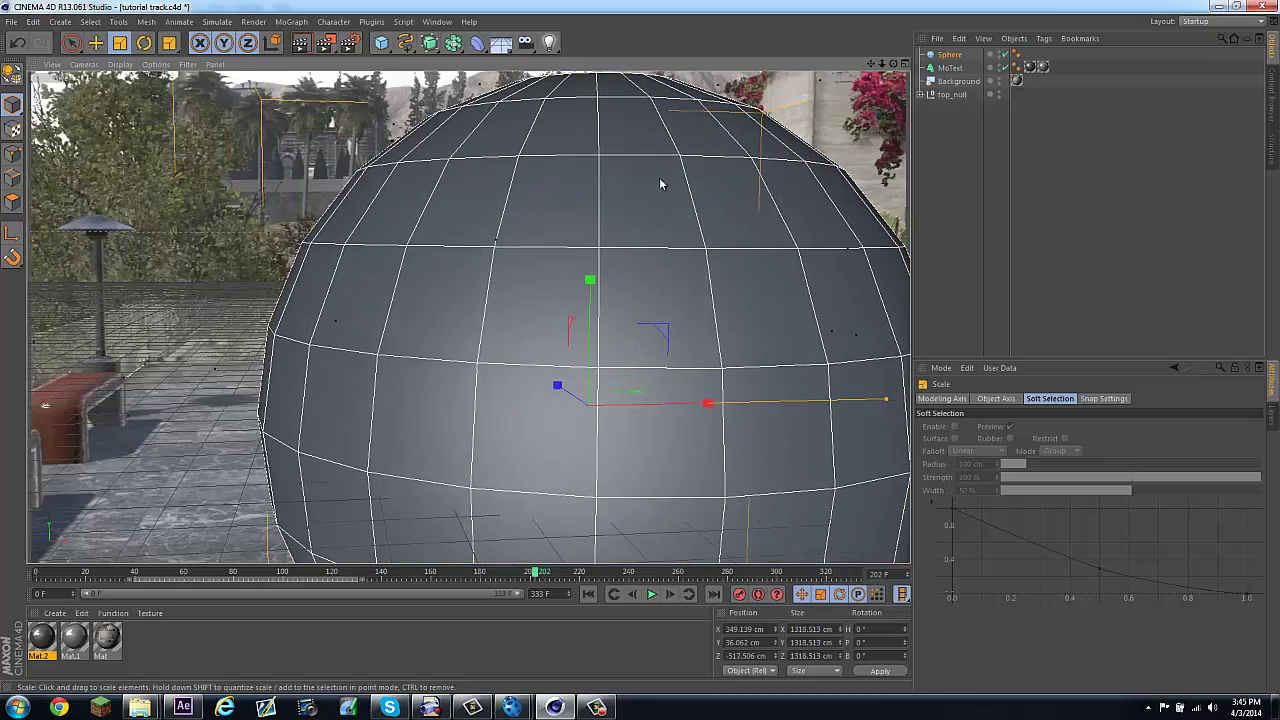
pyautogui.moveTo(893, 65); pyautogui.dragTo(662, 588)
pyautogui.moveTo(536, 576); pyautogui.dragTo(515, 556)
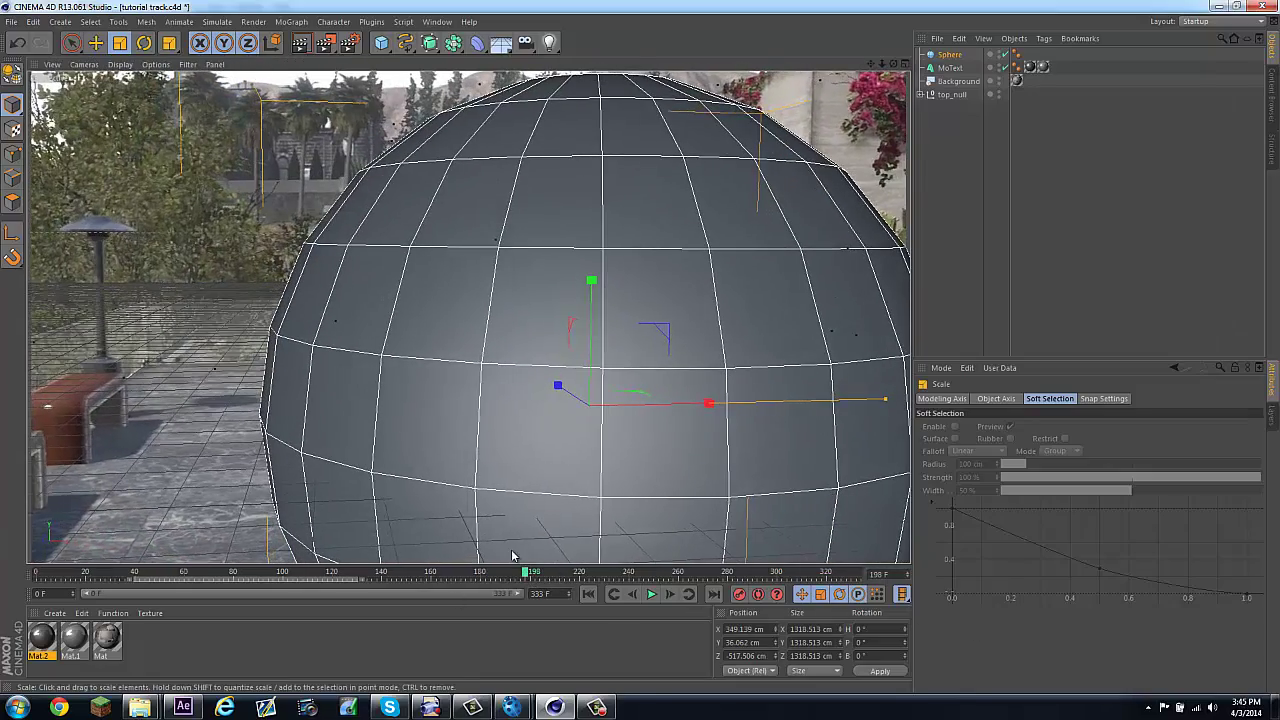
# Step: Apply the footage material Mat to the sphere and set its texture projection to Spherical
pyautogui.click(104, 643)
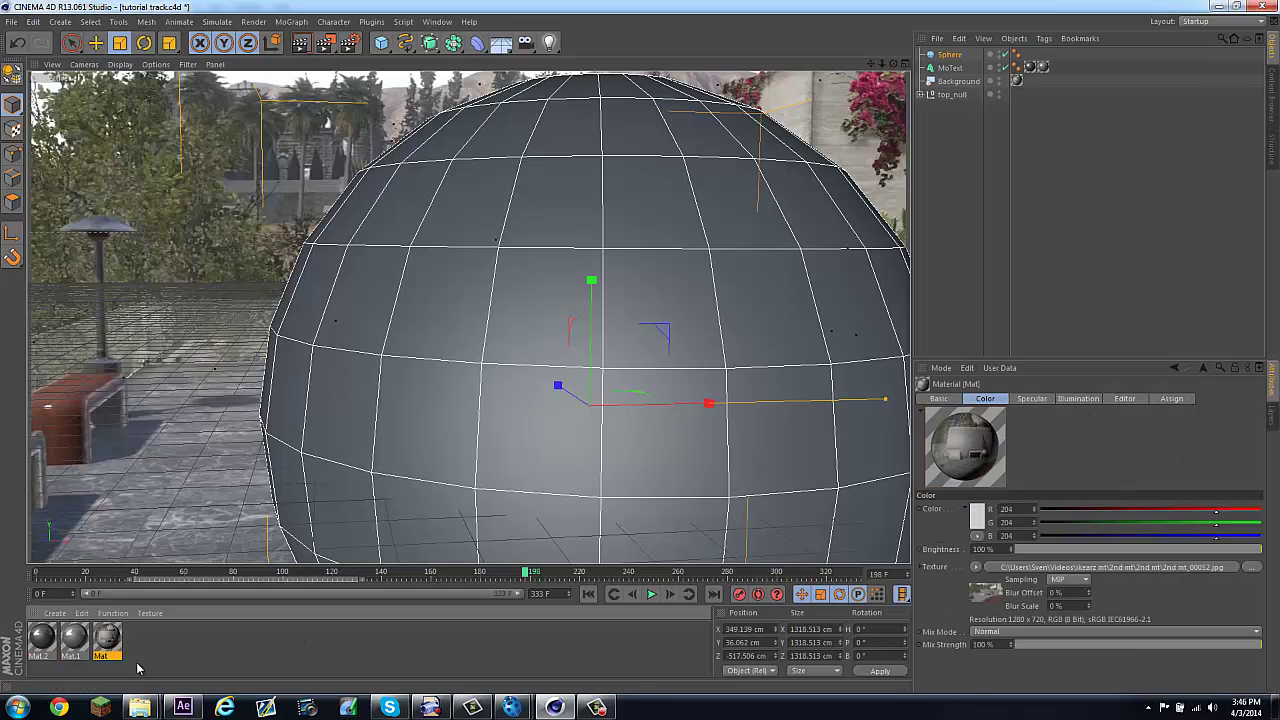
pyautogui.moveTo(447, 393); pyautogui.dragTo(447, 393)
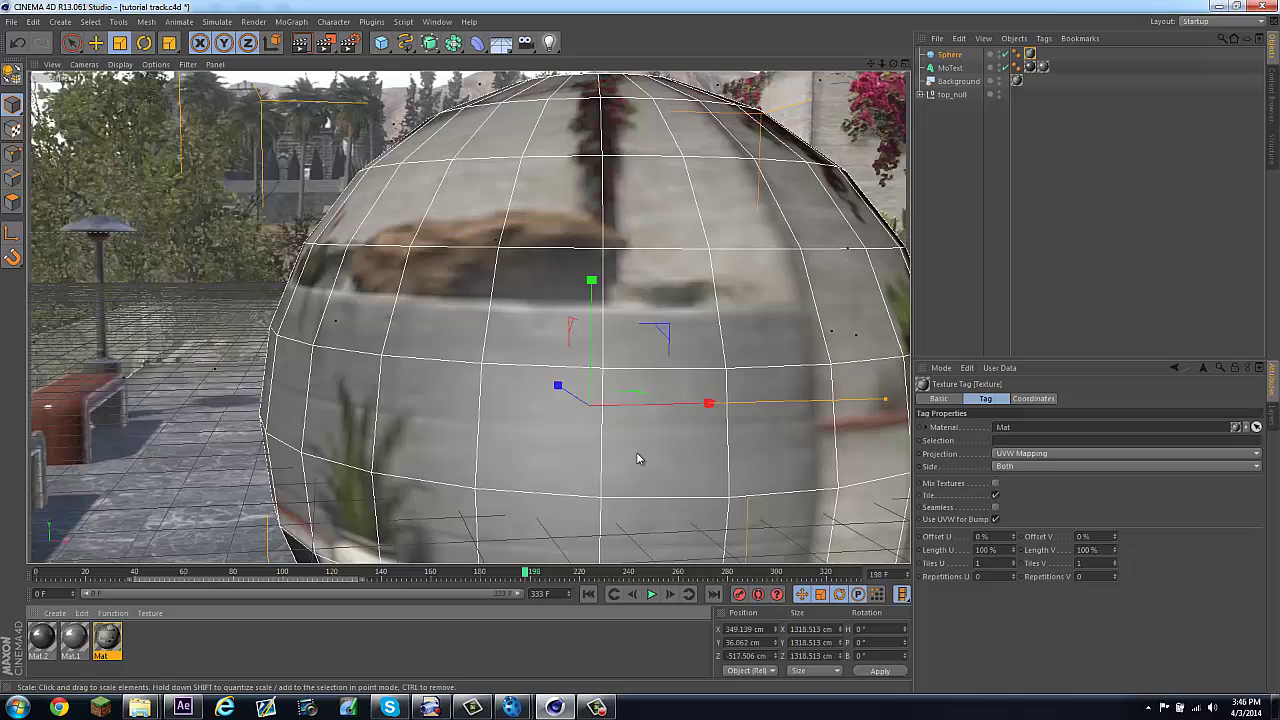
pyautogui.click(1013, 456)
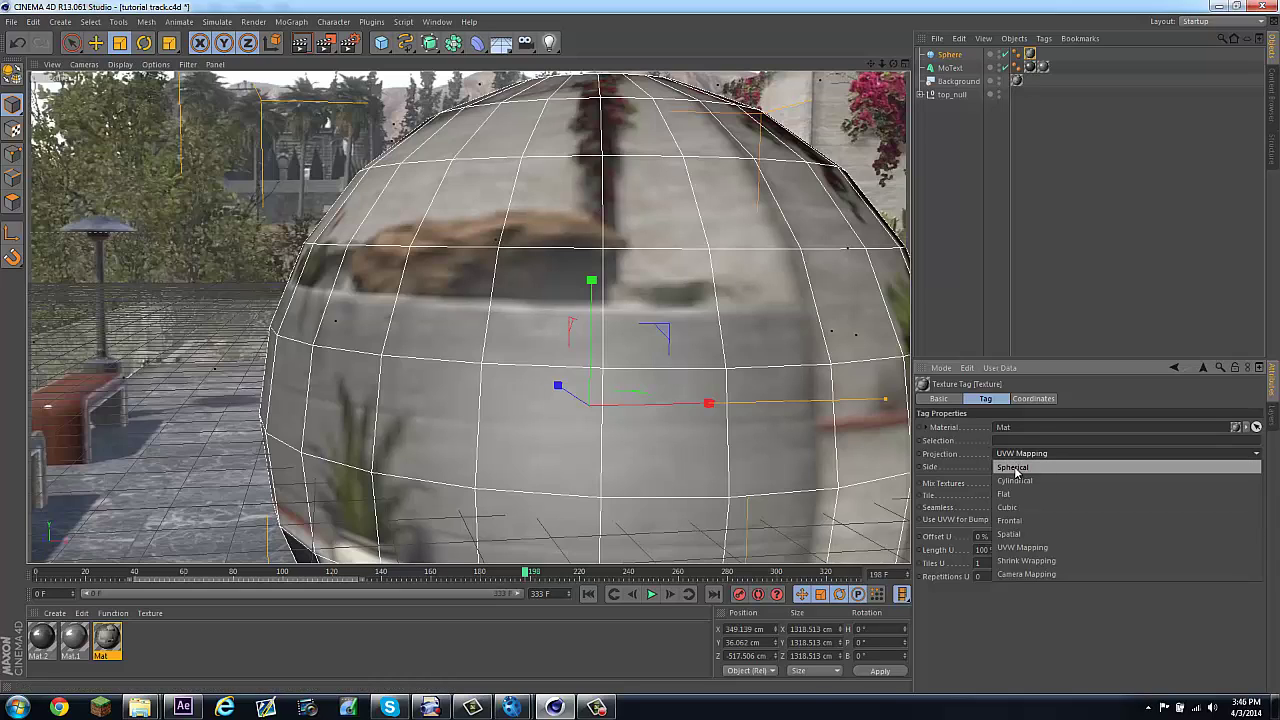
pyautogui.click(1015, 474)
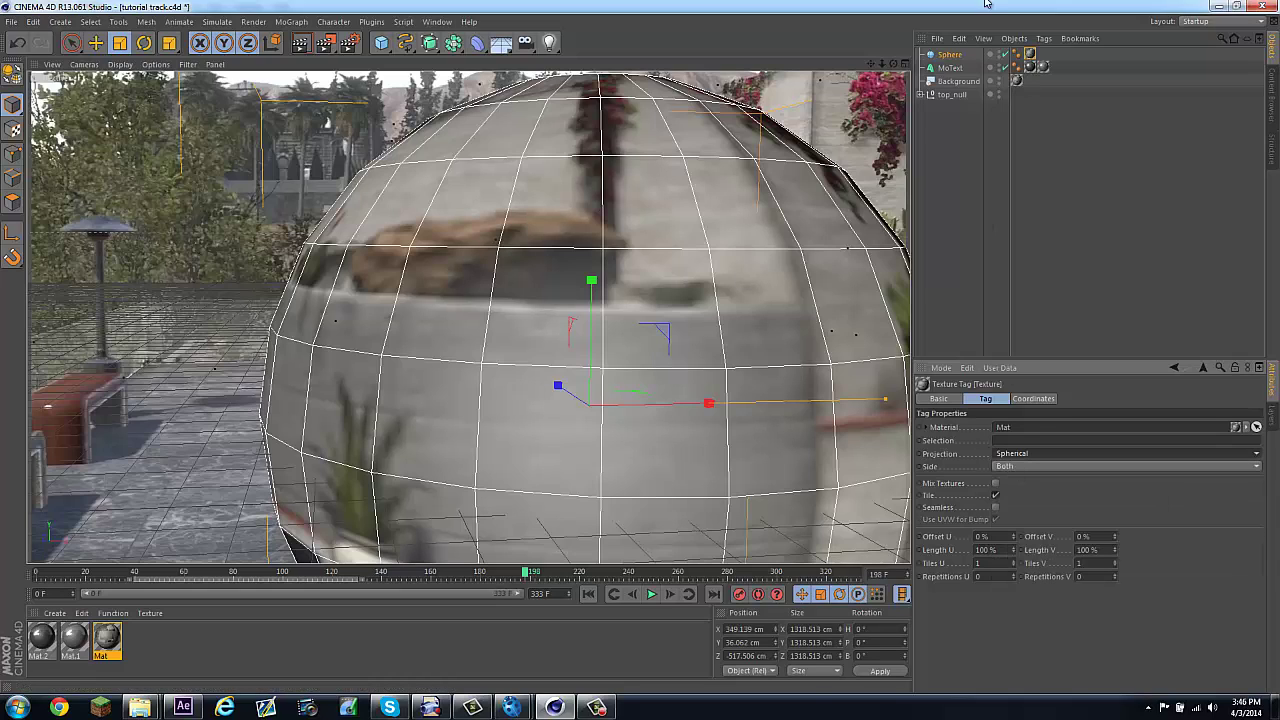
# Step: Add a Compositing tag to the sphere
pyautogui.rightClick(951, 57)
pyautogui.moveTo(977, 62)
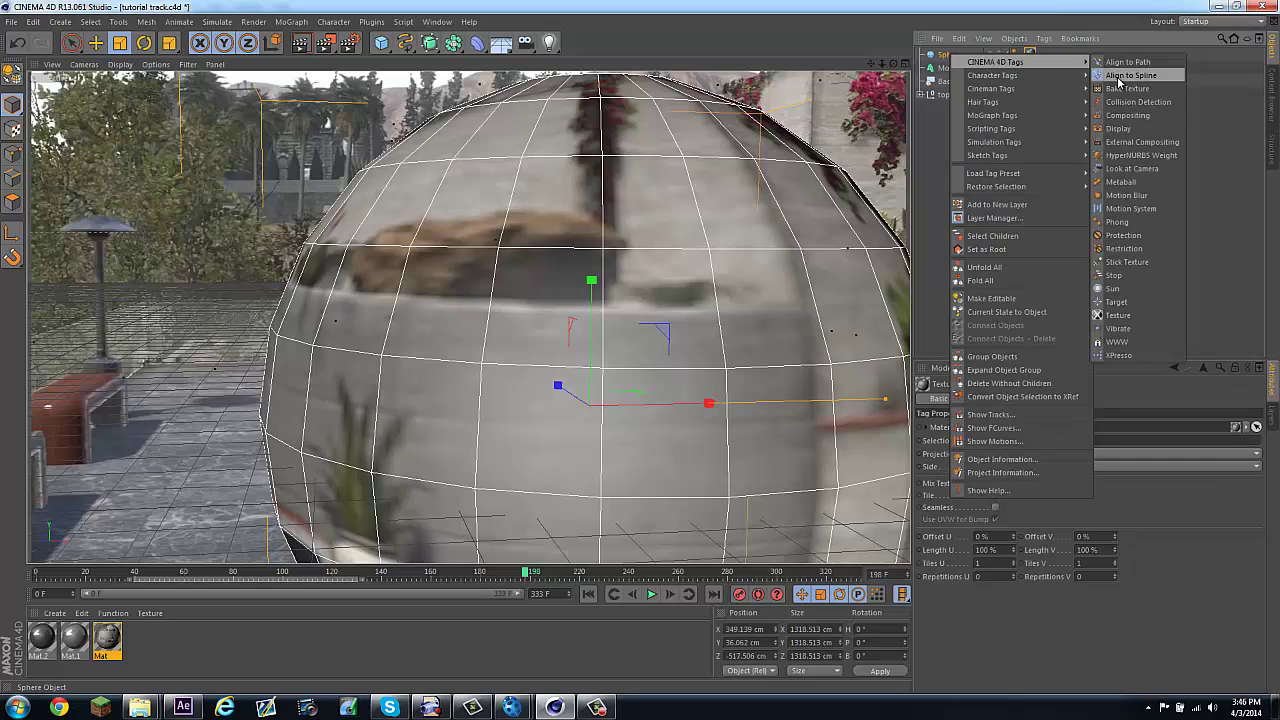
pyautogui.click(1128, 115)
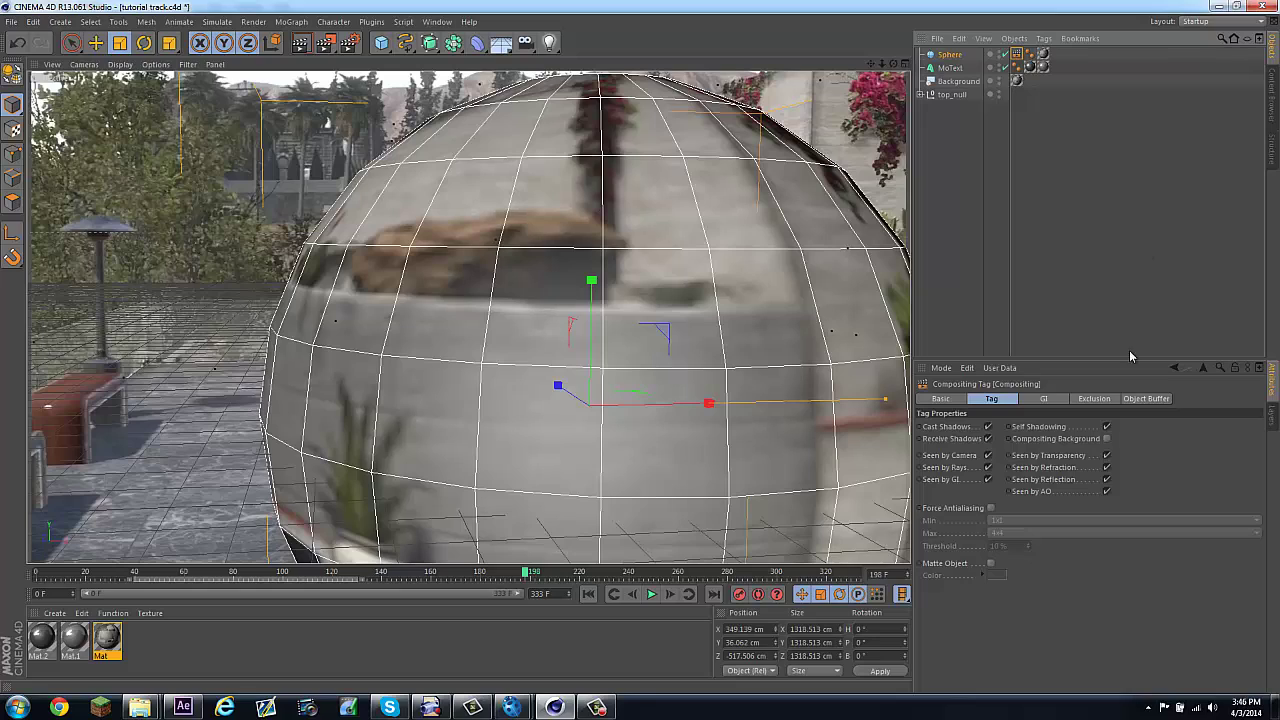
# Step: Enable Compositing Background and disable Cast Shadows, Receive Shadows and Seen by Camera on the sphere's tag, then hide the sphere in the viewport
pyautogui.click(1106, 439)
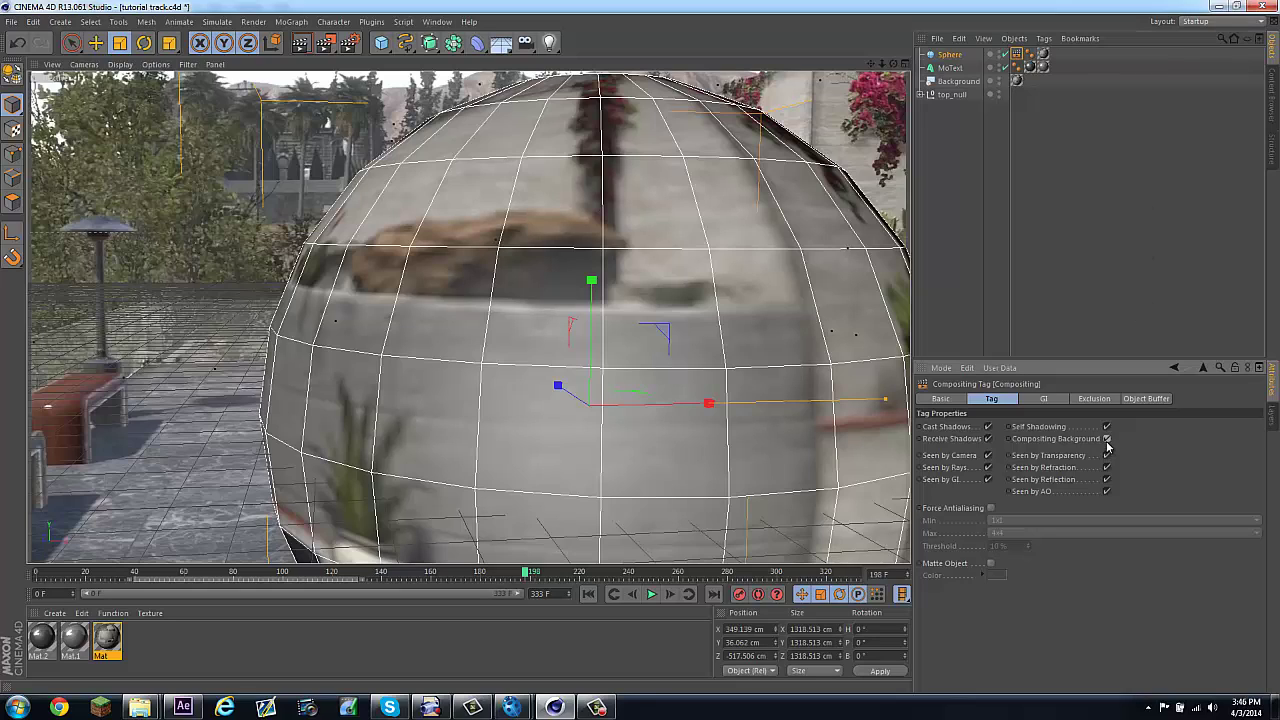
pyautogui.click(988, 427)
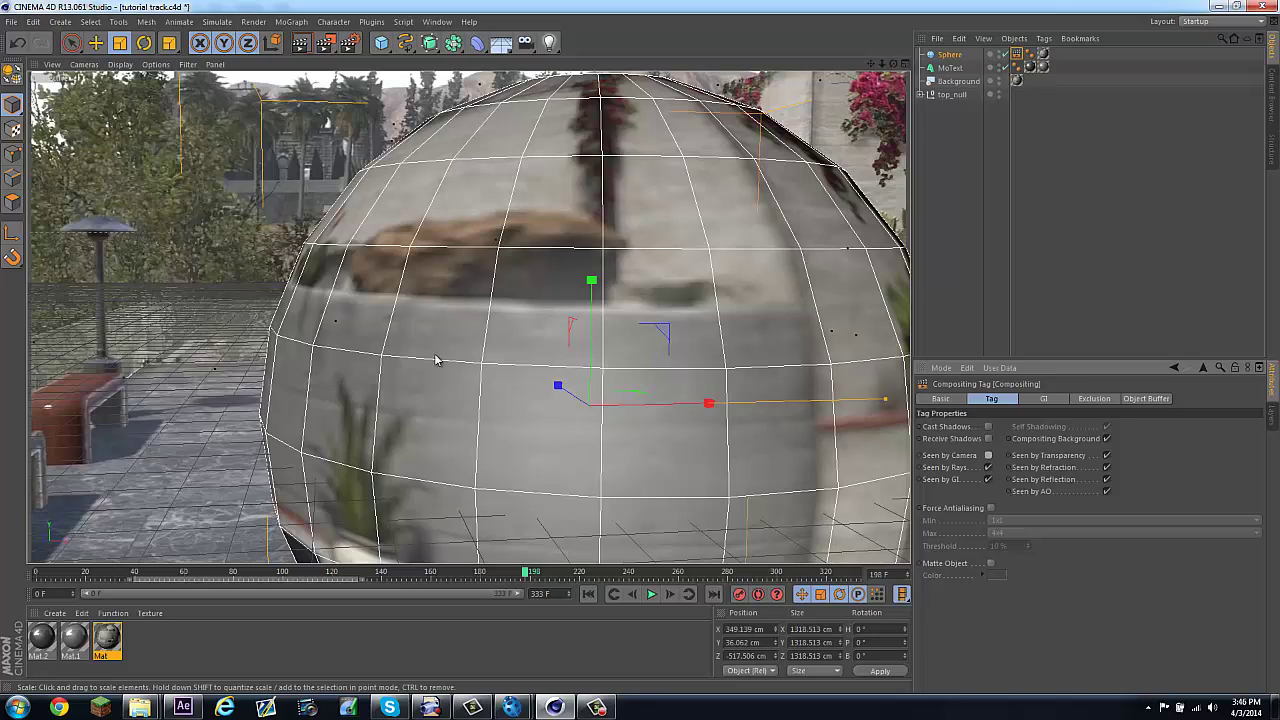
pyautogui.click(999, 55)
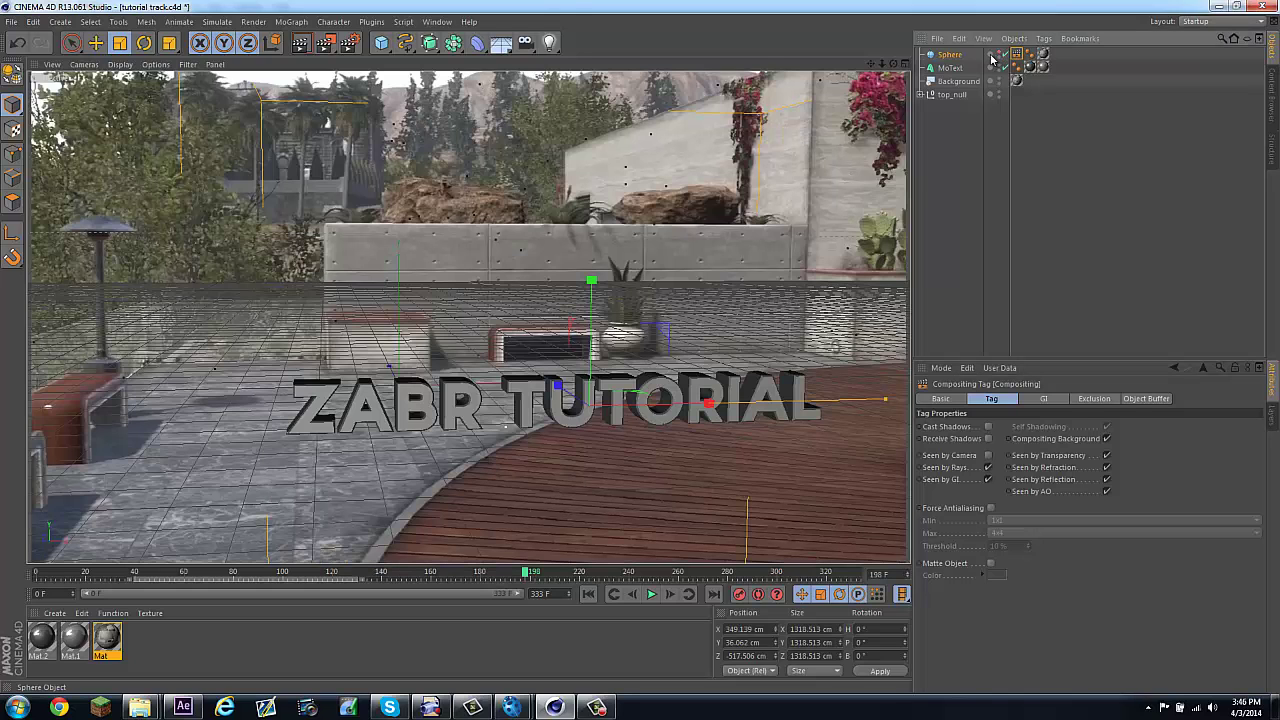
pyautogui.click(300, 44)
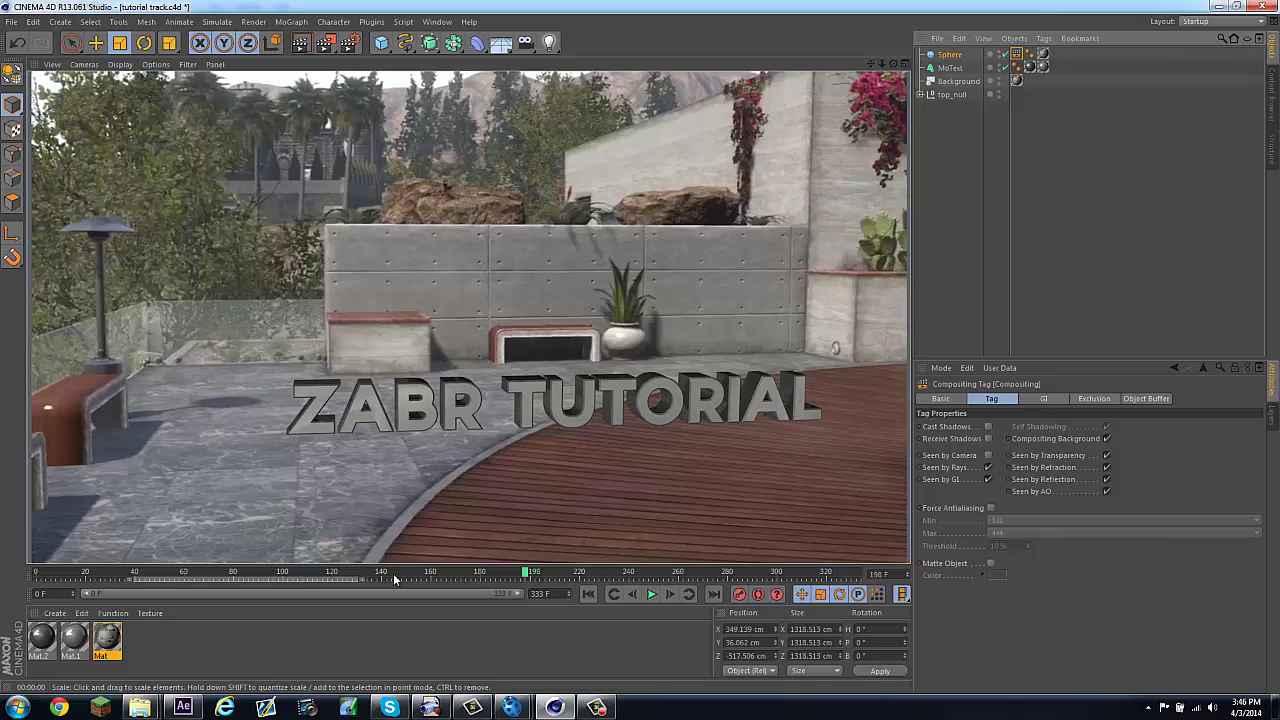
# Step: At frame 283, add a plane and move it under the text to about X 310 cm, Z -465 cm
pyautogui.moveTo(397, 580); pyautogui.dragTo(405, 583)
pyautogui.moveTo(525, 574); pyautogui.dragTo(735, 573)
pyautogui.click(516, 641)
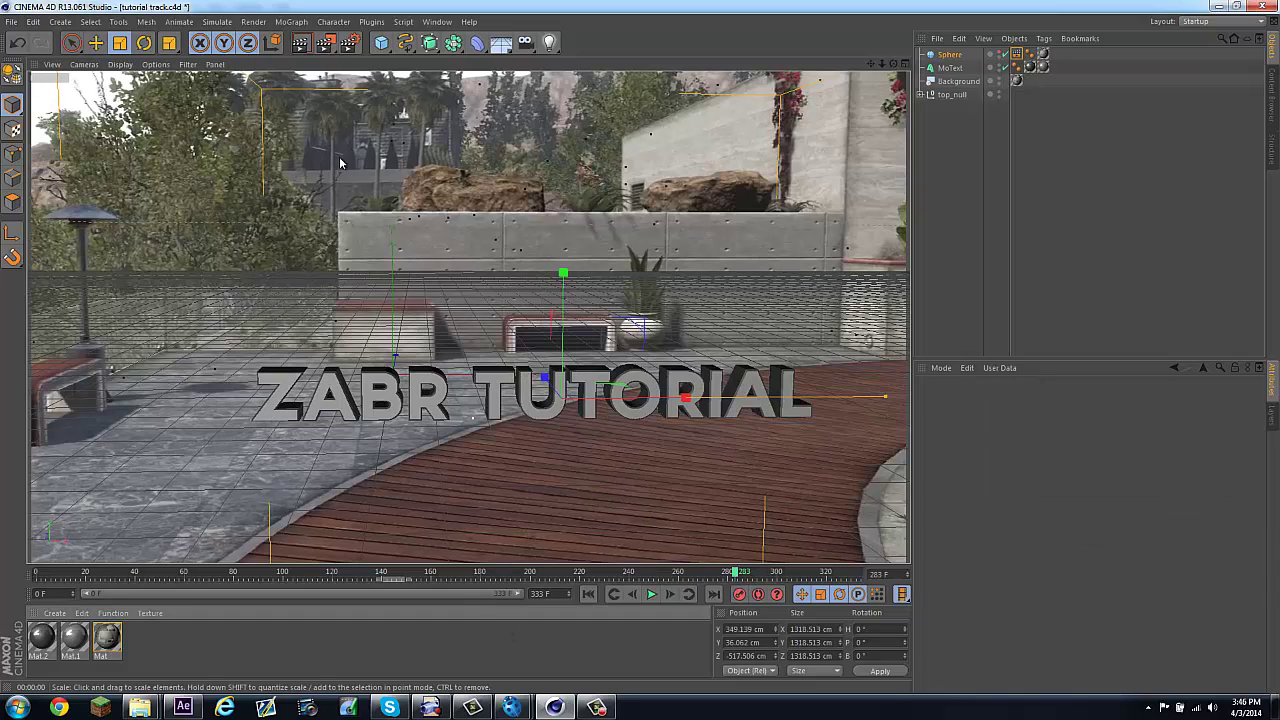
pyautogui.click(381, 44)
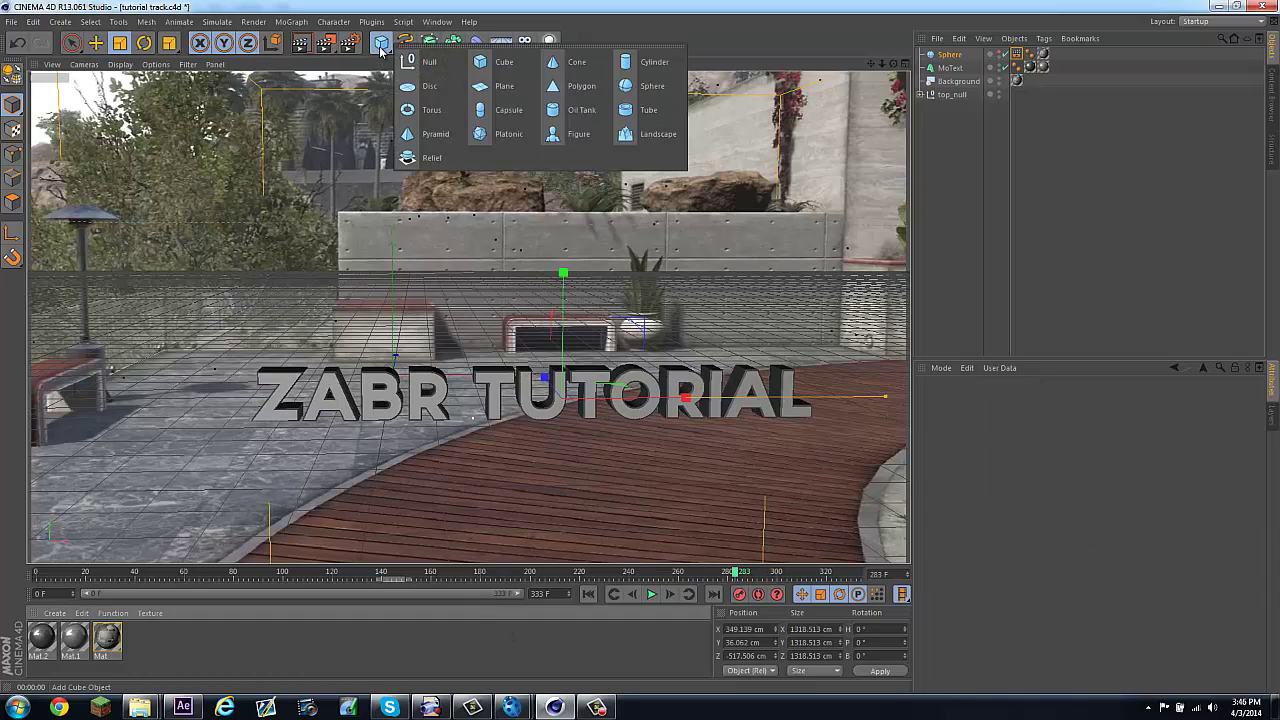
pyautogui.click(505, 89)
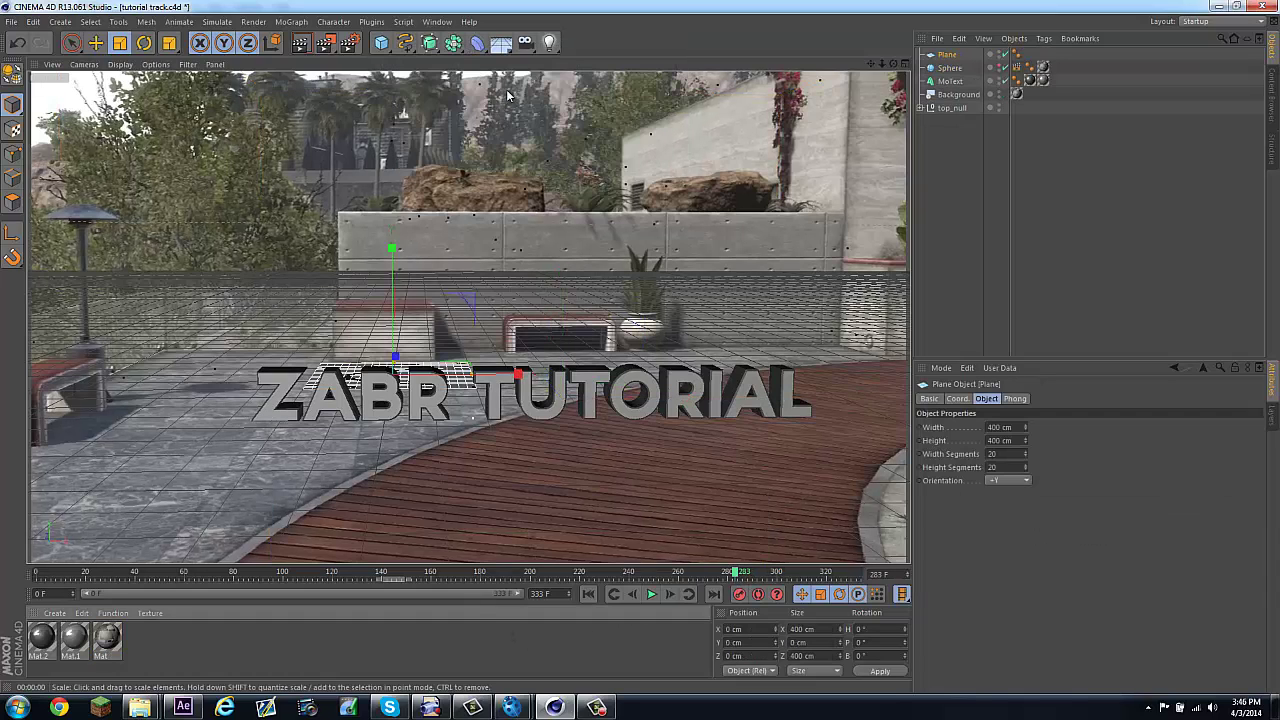
pyautogui.click(96, 43)
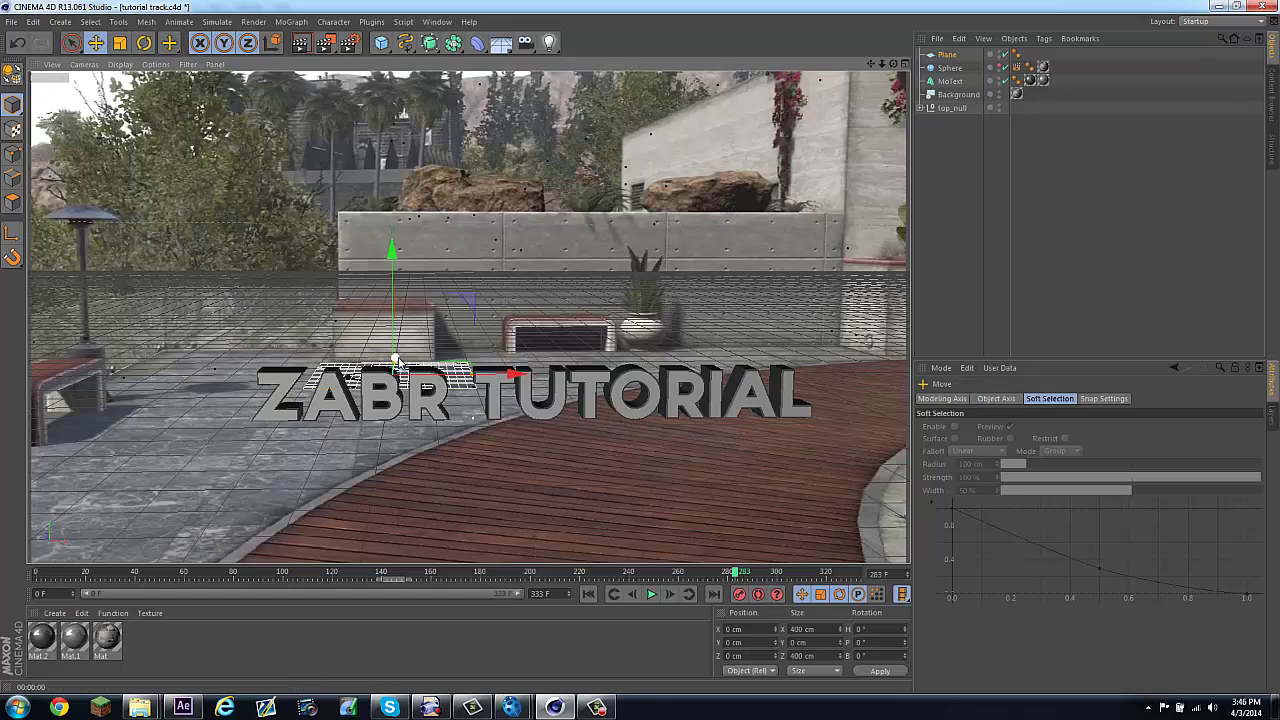
pyautogui.moveTo(398, 358); pyautogui.dragTo(397, 345)
pyautogui.click(498, 42)
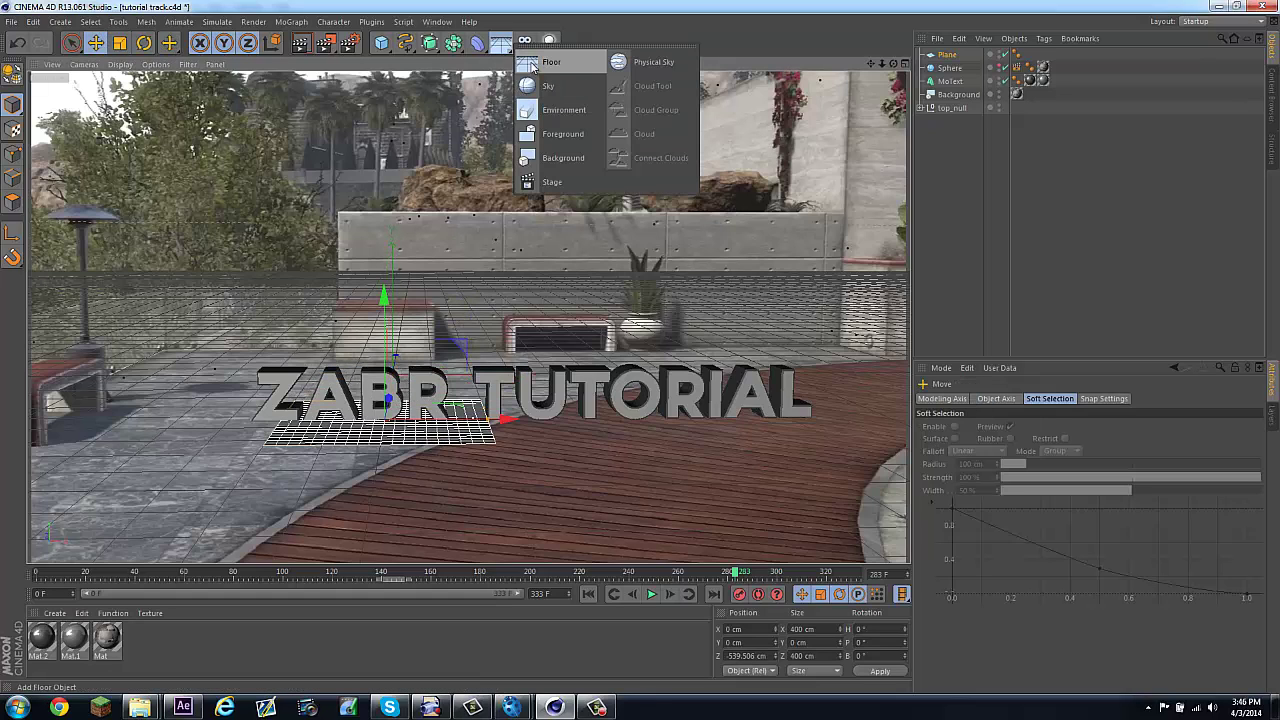
pyautogui.click(496, 39)
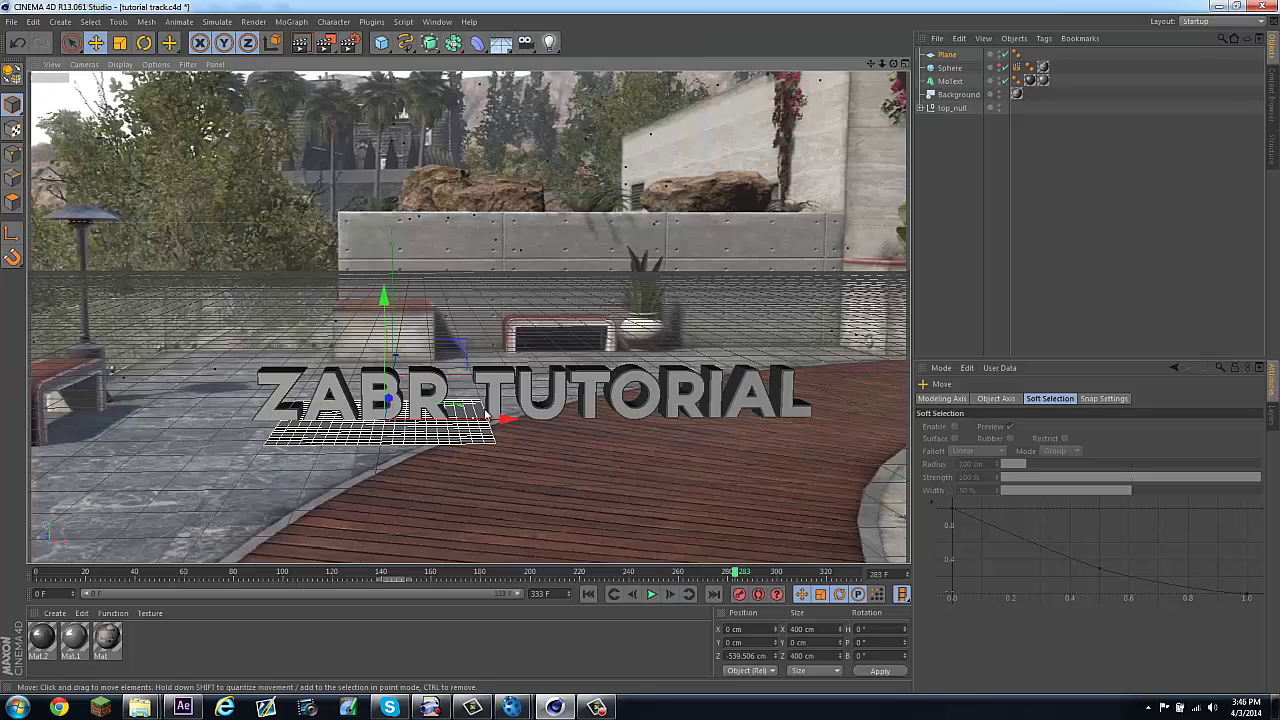
pyautogui.moveTo(503, 420); pyautogui.dragTo(662, 422)
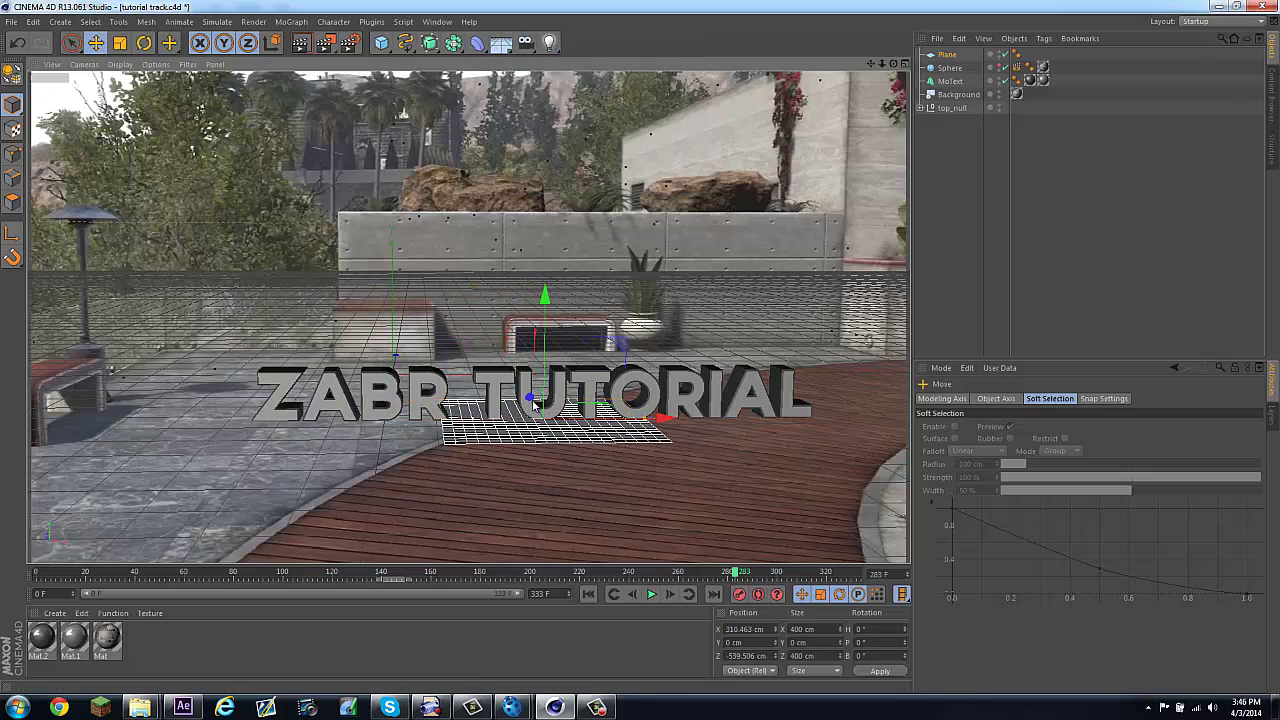
pyautogui.moveTo(537, 404); pyautogui.dragTo(910, 493)
# Step: Enlarge the plane to about 1563 cm by 1007 cm so it extends well beyond the text on all sides
pyautogui.press('t')
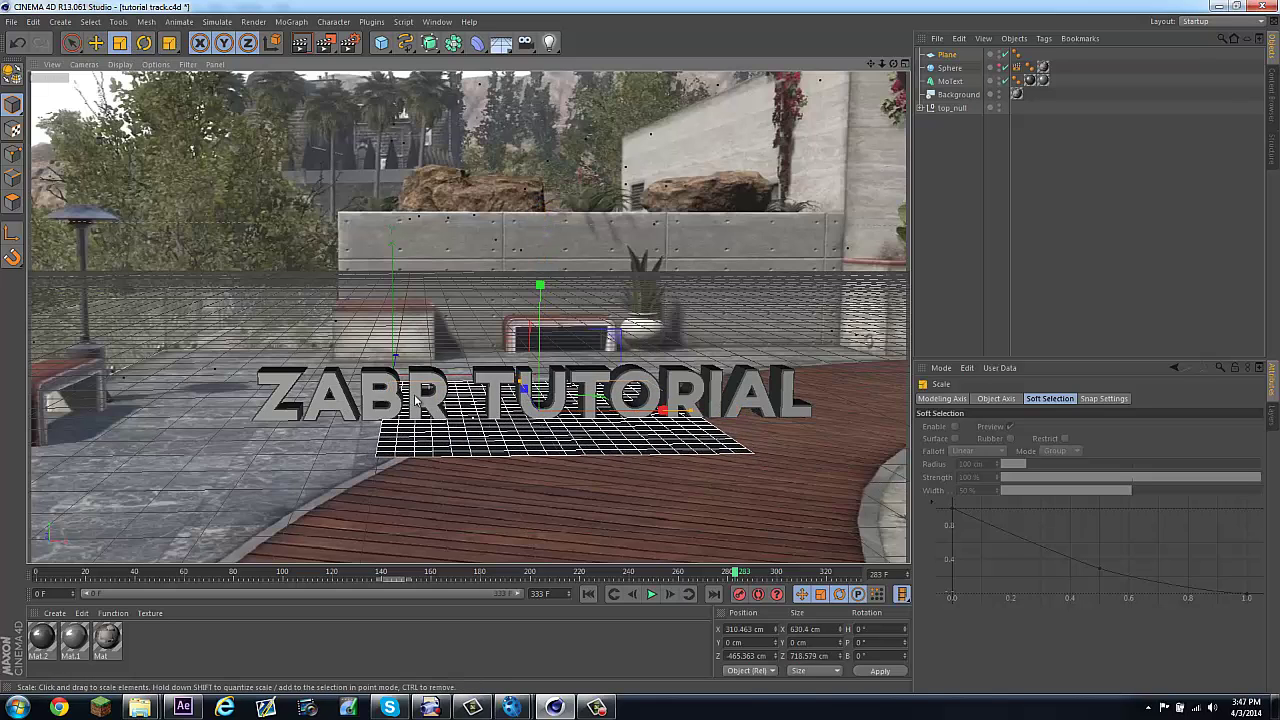
pyautogui.click(95, 42)
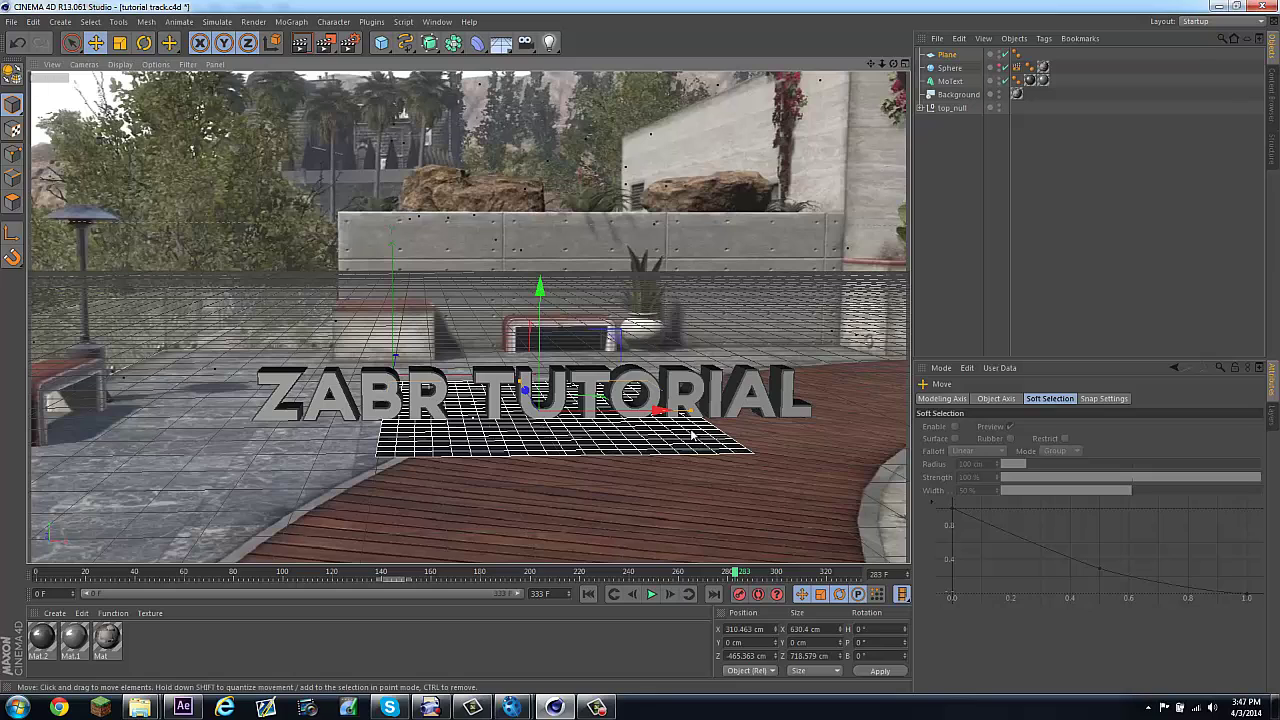
pyautogui.moveTo(690, 418); pyautogui.dragTo(846, 416)
pyautogui.moveTo(519, 381); pyautogui.dragTo(519, 377)
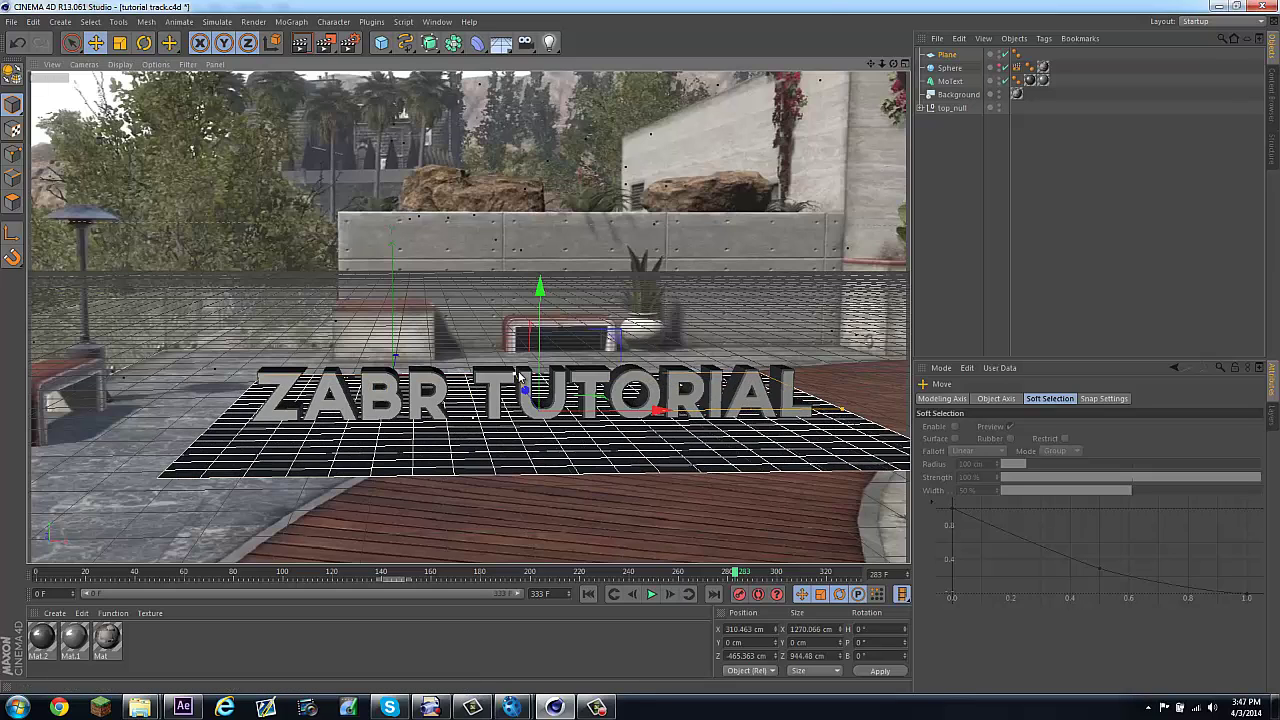
pyautogui.moveTo(893, 64); pyautogui.dragTo(642, 351)
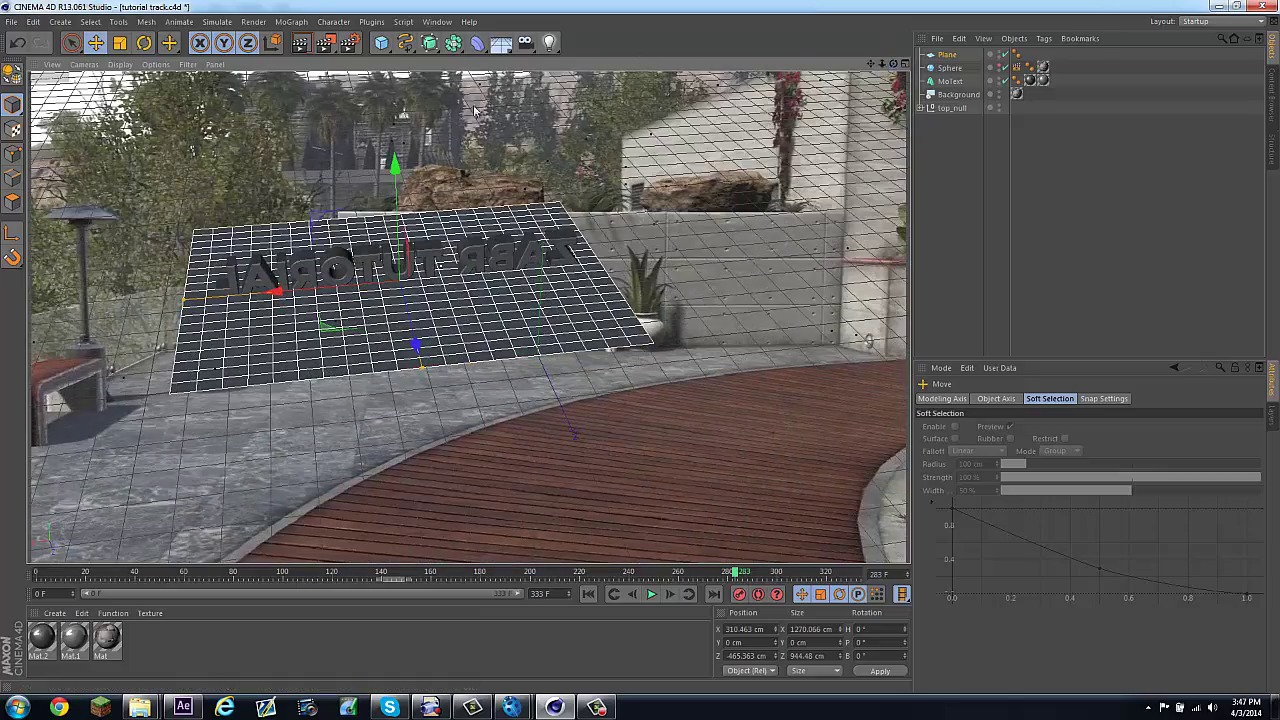
pyautogui.moveTo(184, 304); pyautogui.dragTo(130, 304)
pyautogui.moveTo(423, 367); pyautogui.dragTo(428, 381)
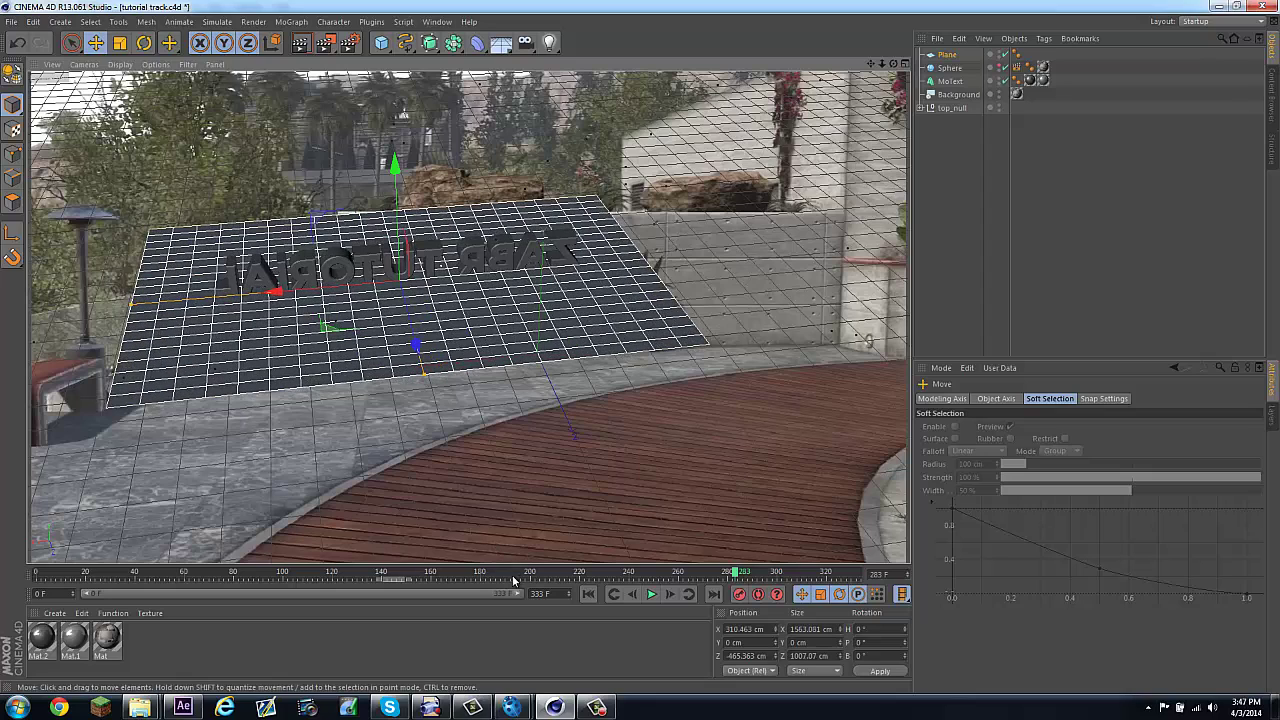
pyautogui.hotkey('ctrl', 'shift', 'z')
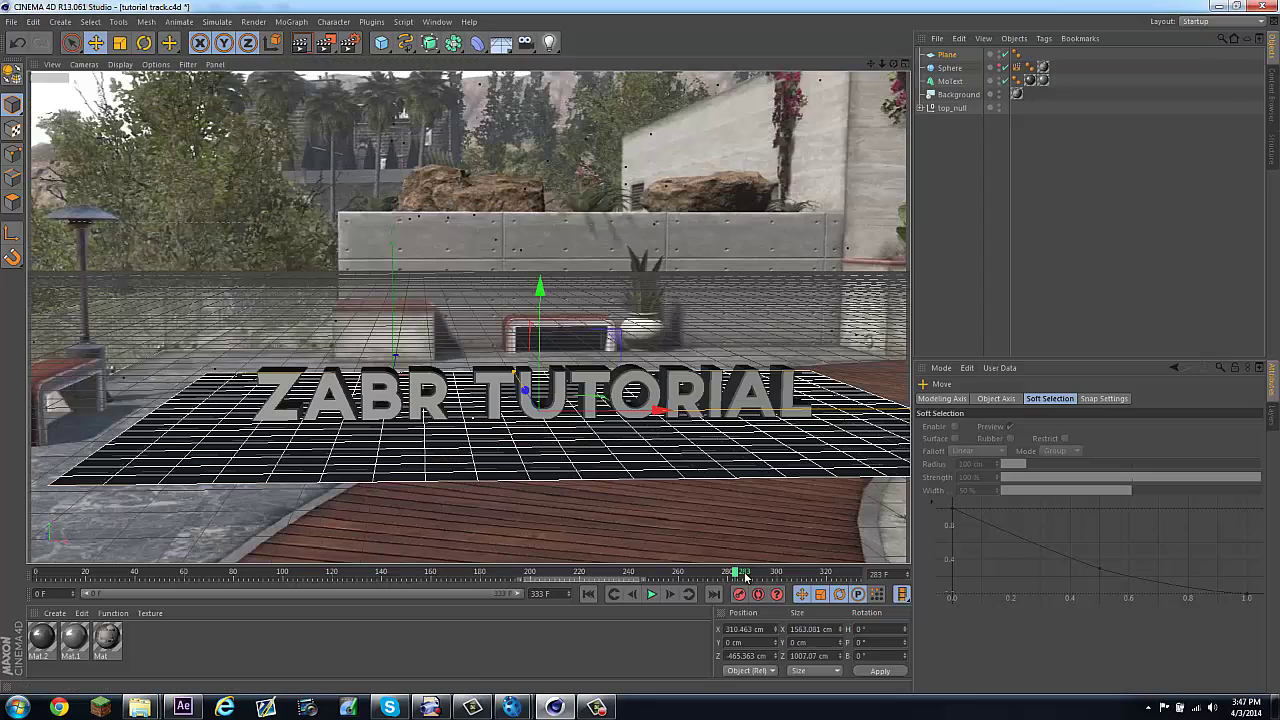
# Step: Render a preview of the plane beneath the text at frame 197, then go to frame 259
pyautogui.click(522, 574)
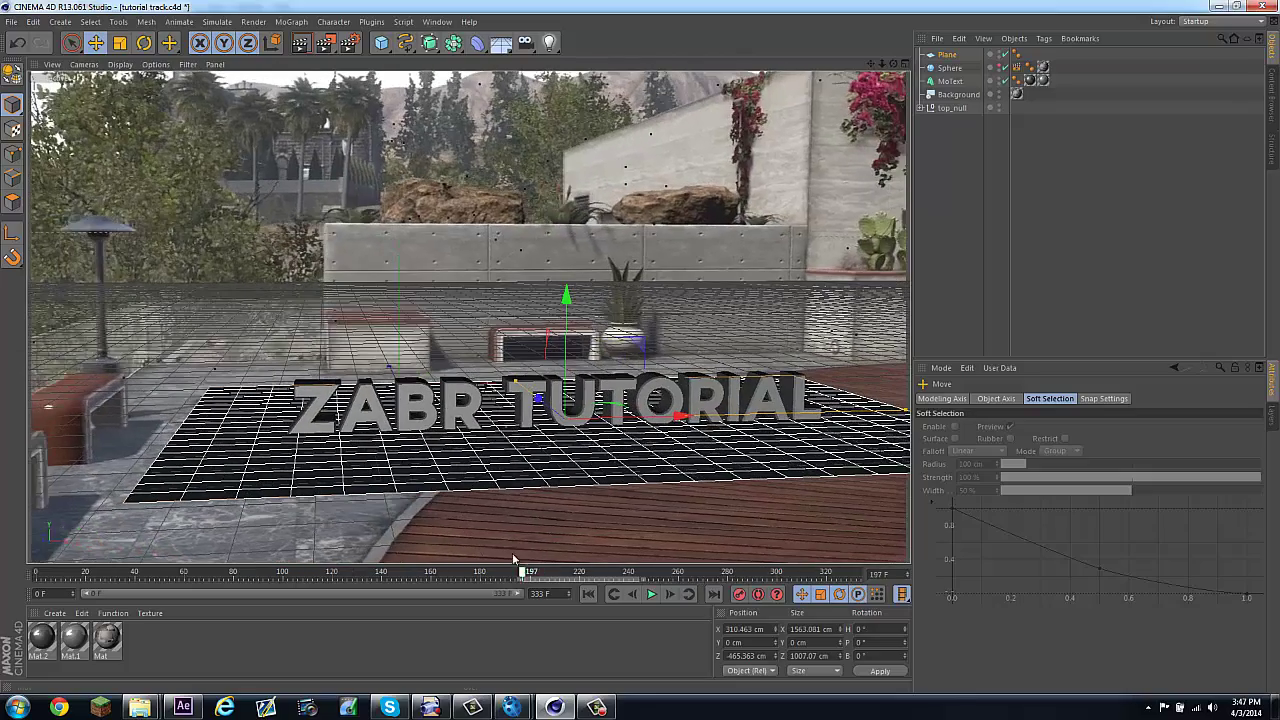
pyautogui.click(301, 46)
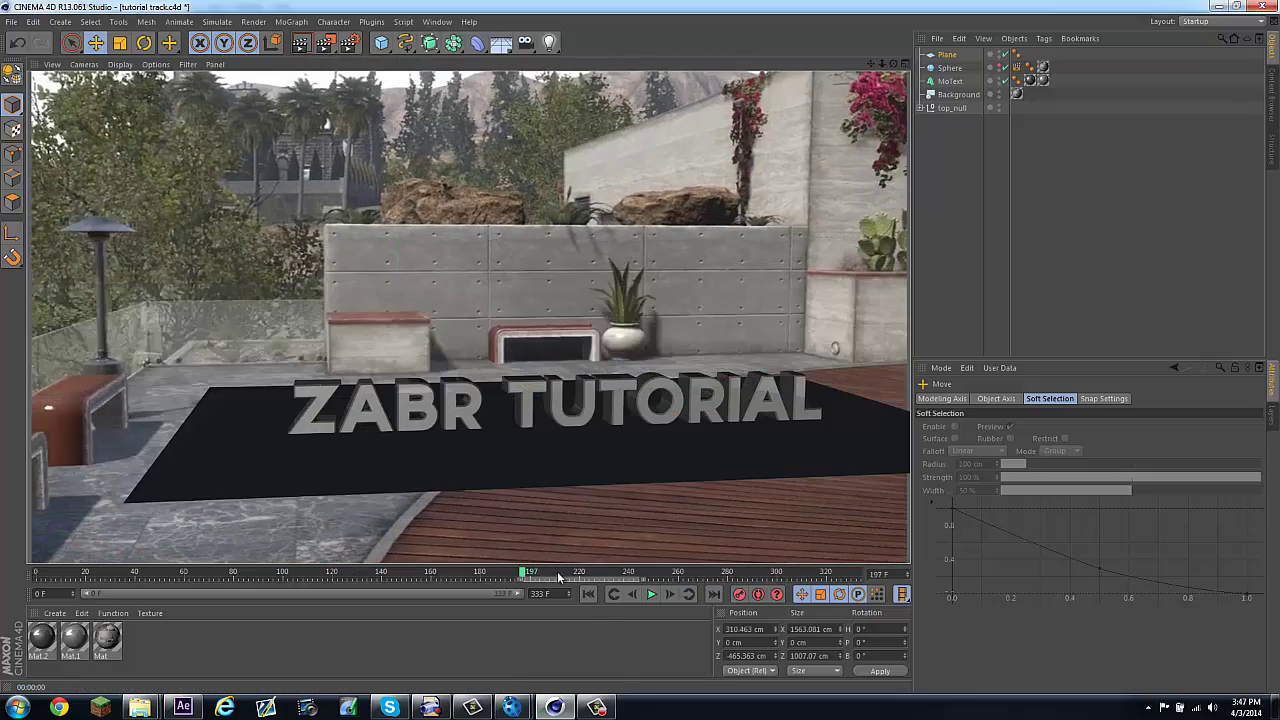
pyautogui.moveTo(522, 580); pyautogui.dragTo(676, 576)
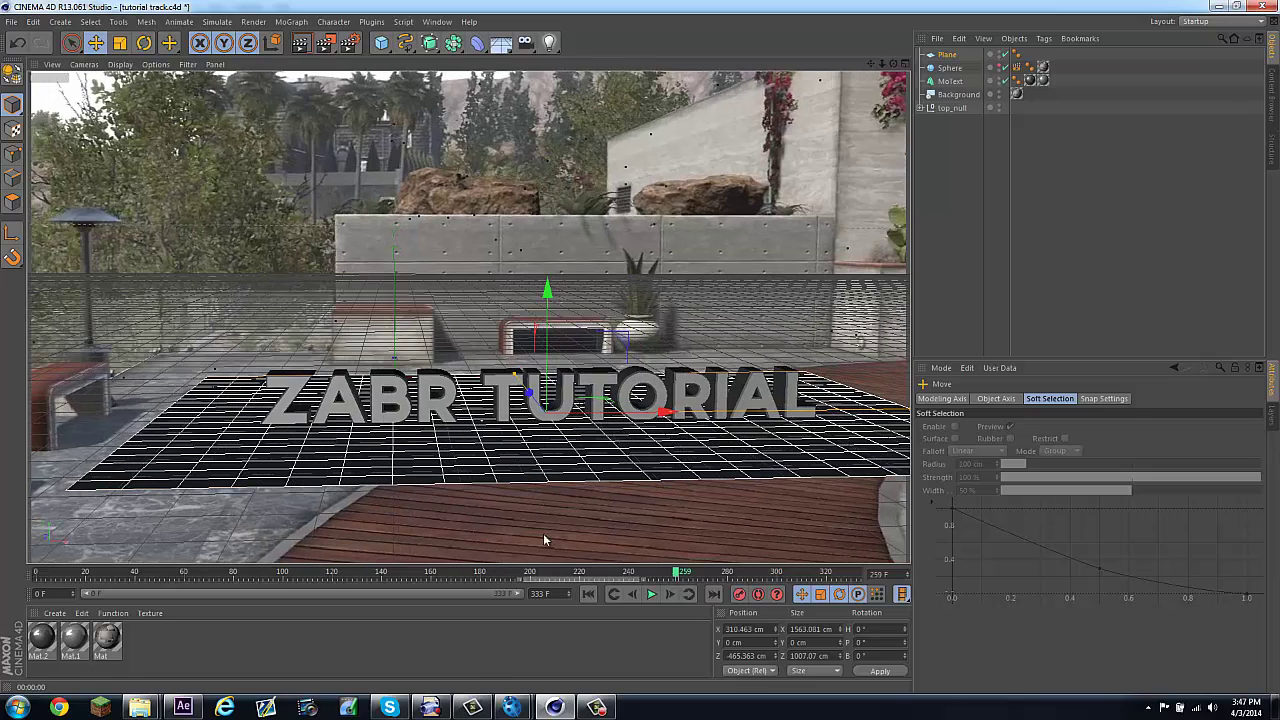
# Step: Apply the footage material Mat to the plane and set its texture projection to Frontal
pyautogui.click(106, 641)
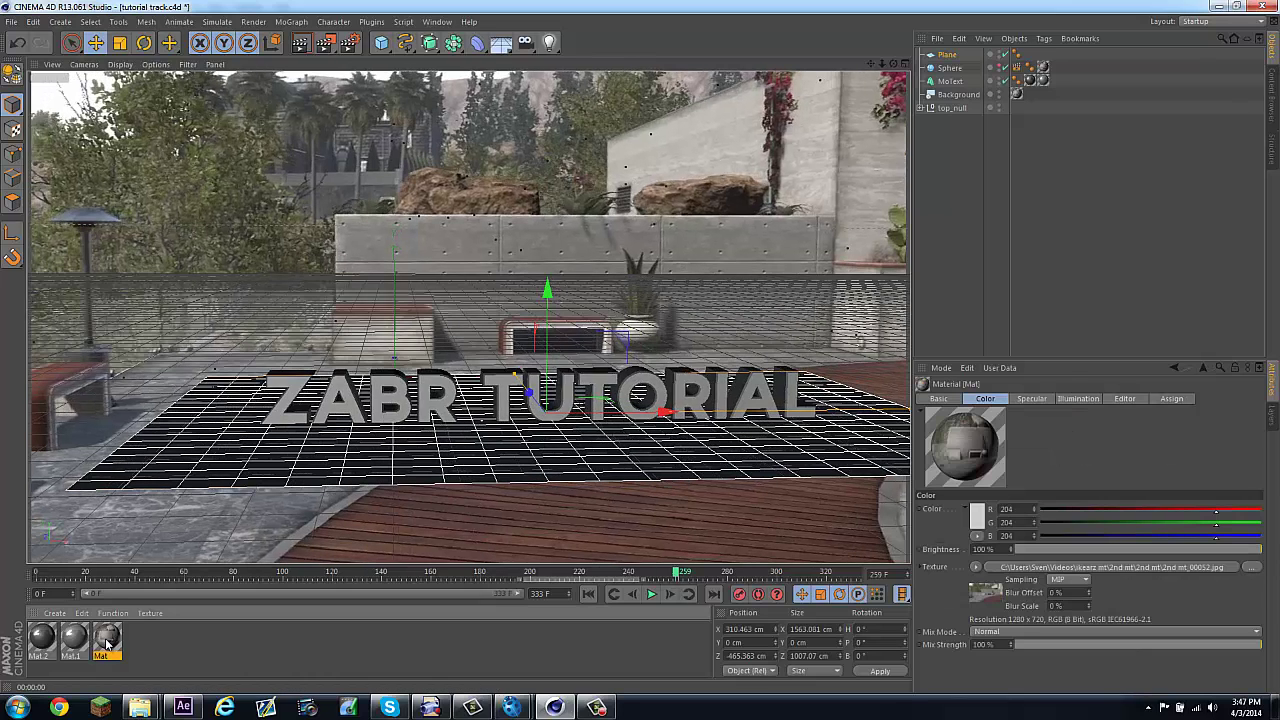
pyautogui.moveTo(155, 493); pyautogui.dragTo(162, 480)
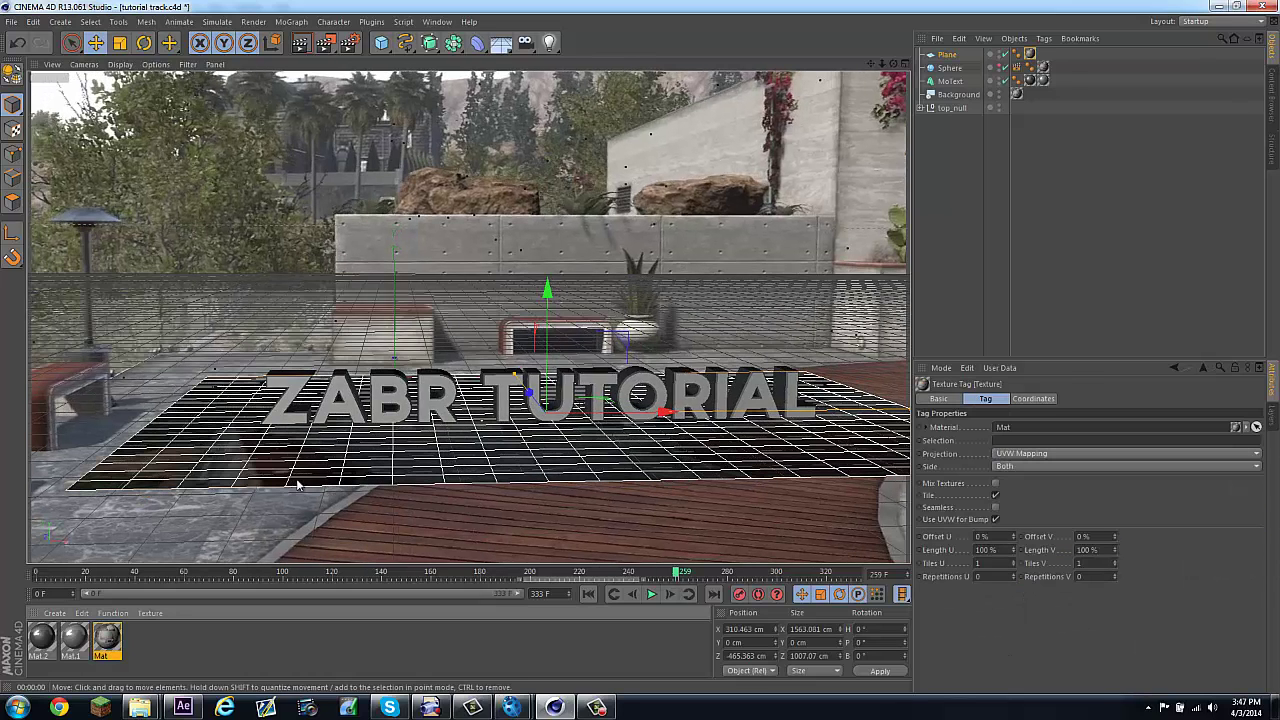
pyautogui.click(1050, 454)
pyautogui.click(1027, 519)
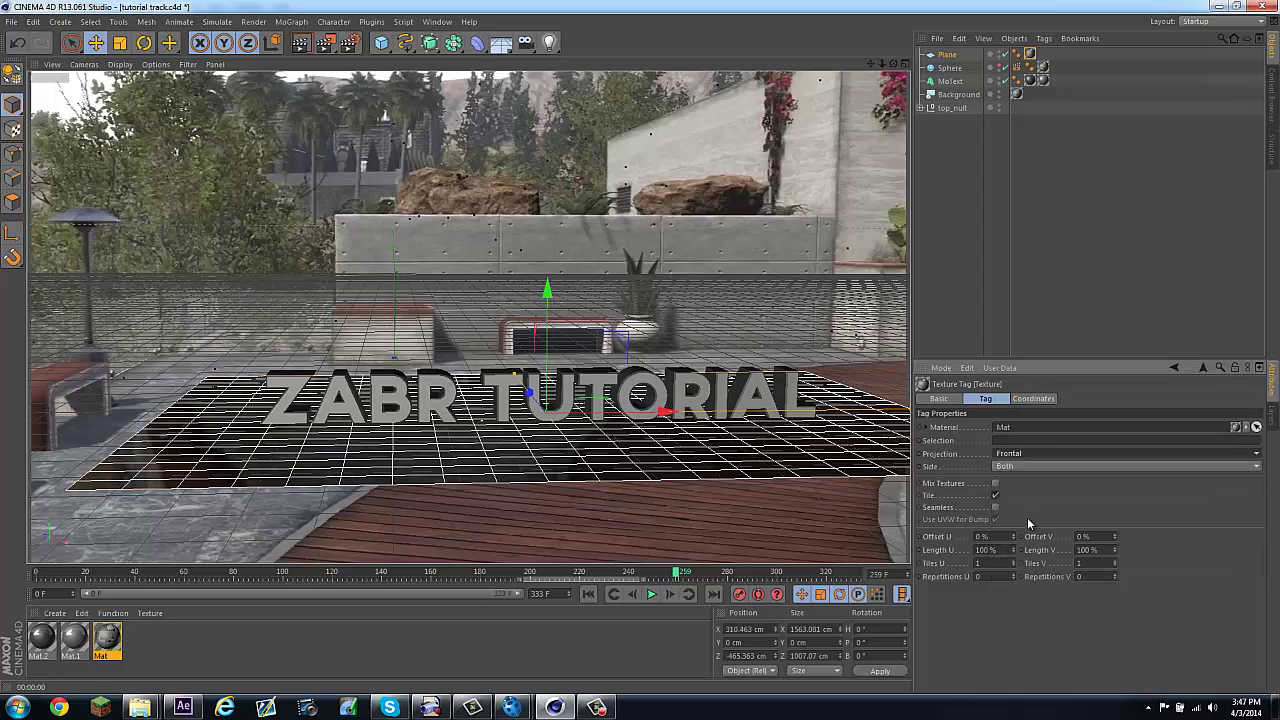
# Step: Add a Compositing tag to the plane with Compositing Background on and Cast Shadows off, and hide the plane in the viewport
pyautogui.rightClick(944, 57)
pyautogui.moveTo(973, 66)
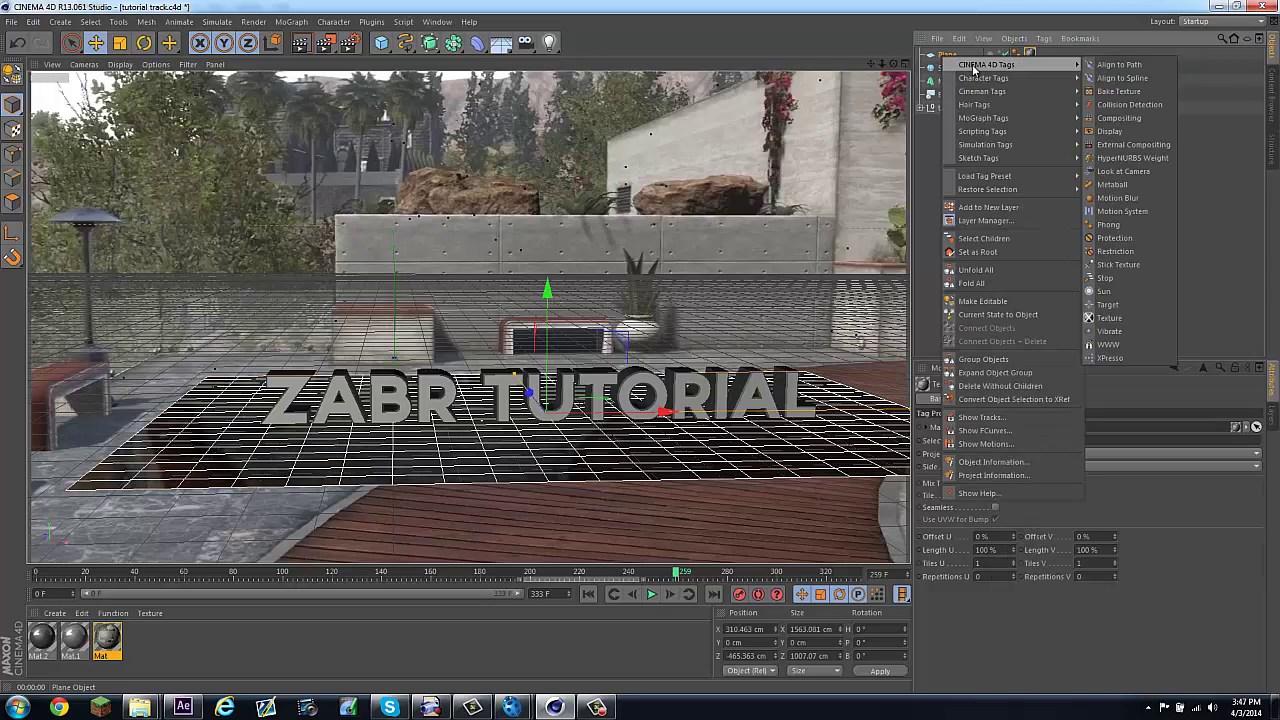
pyautogui.click(1137, 119)
pyautogui.click(1107, 440)
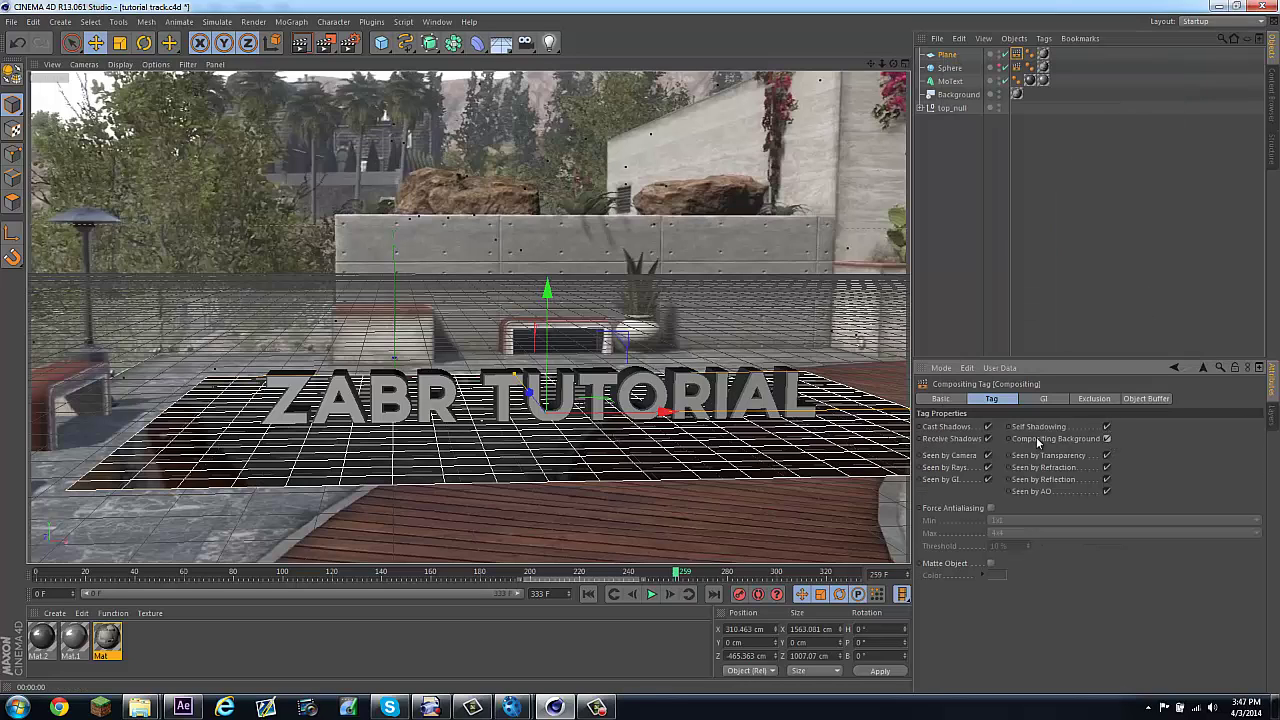
pyautogui.click(988, 427)
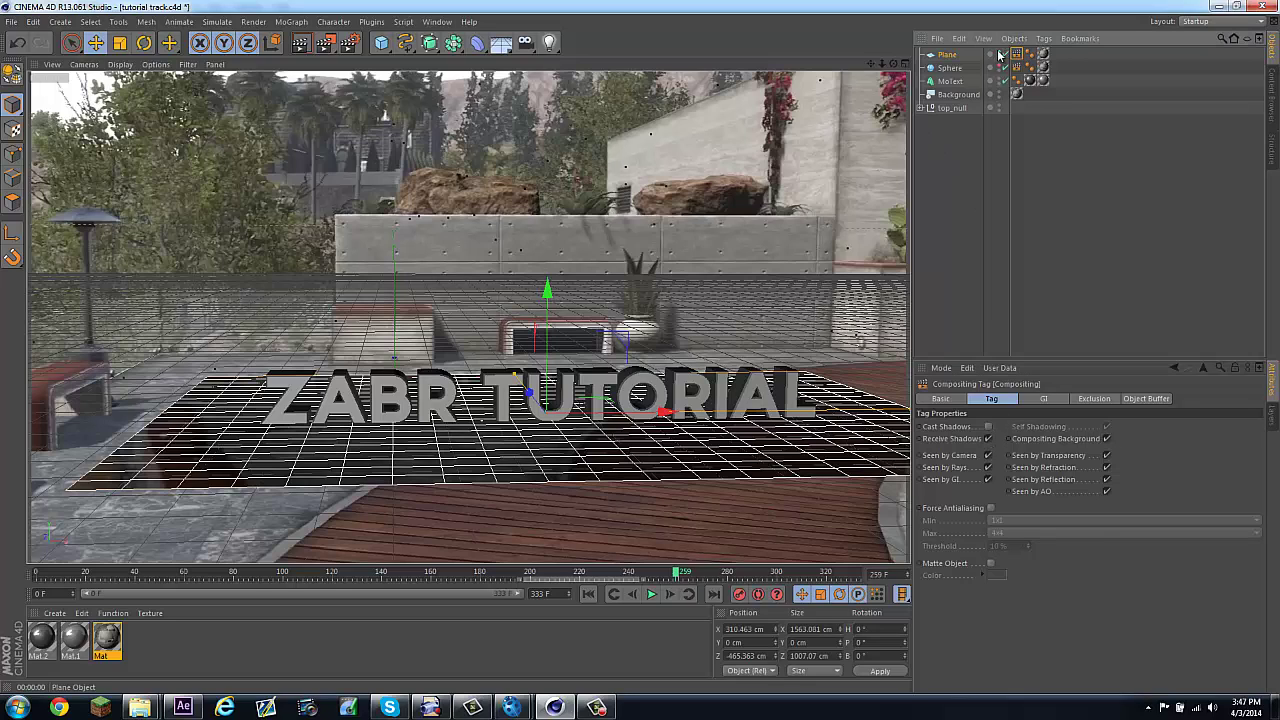
pyautogui.hotkey('ctrl', 'r')
pyautogui.click(300, 46)
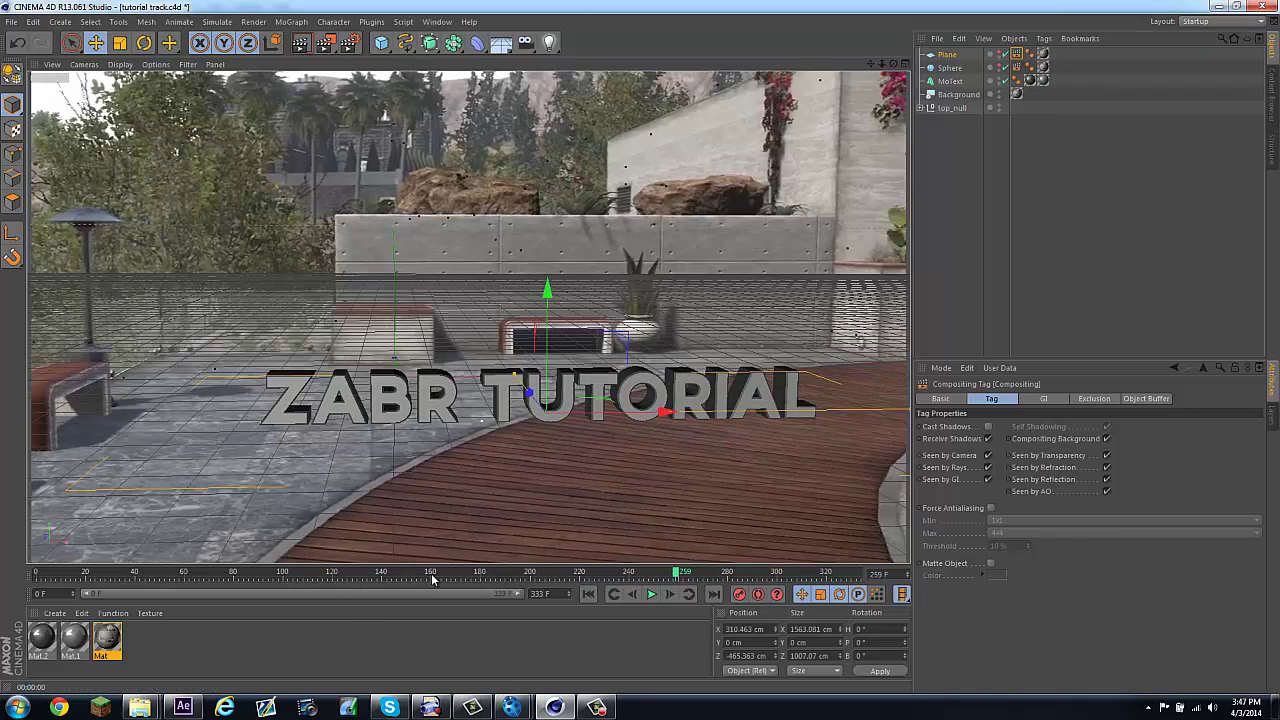
# Step: Add an Omni light and set its shadow type to Shadow Maps (Soft)
pyautogui.click(551, 43)
pyautogui.click(584, 62)
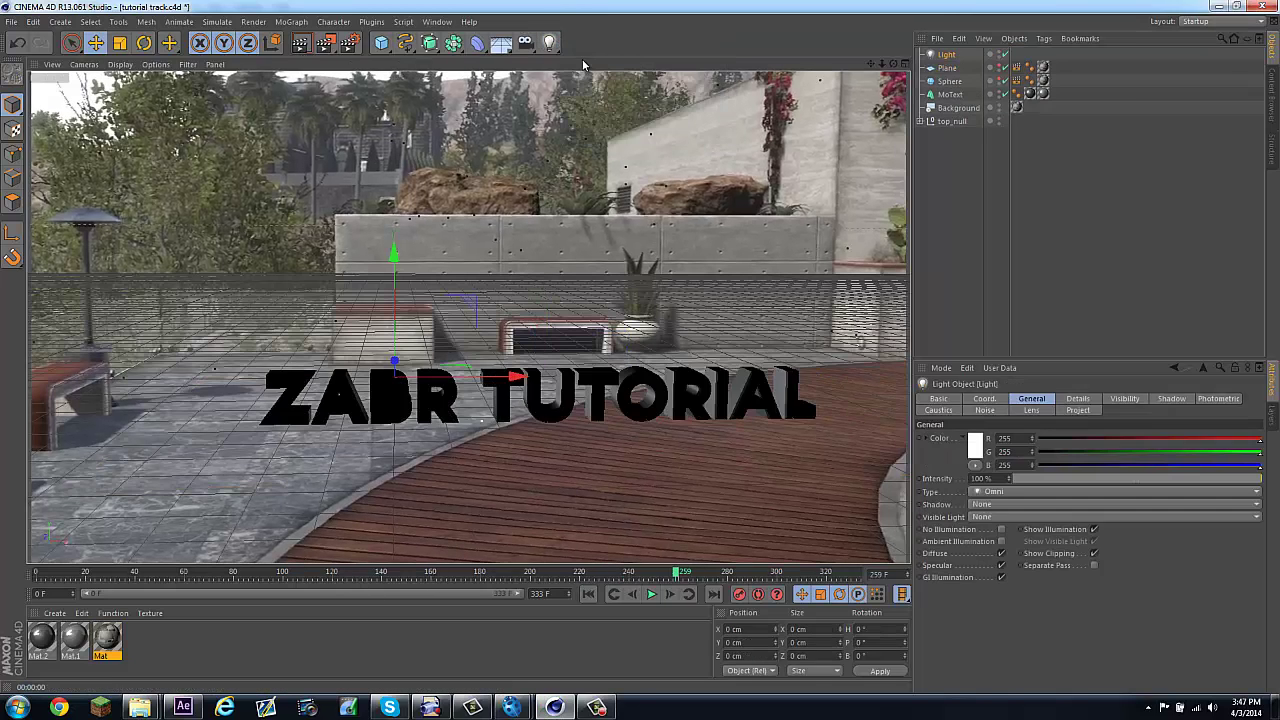
pyautogui.click(1168, 399)
pyautogui.click(1006, 439)
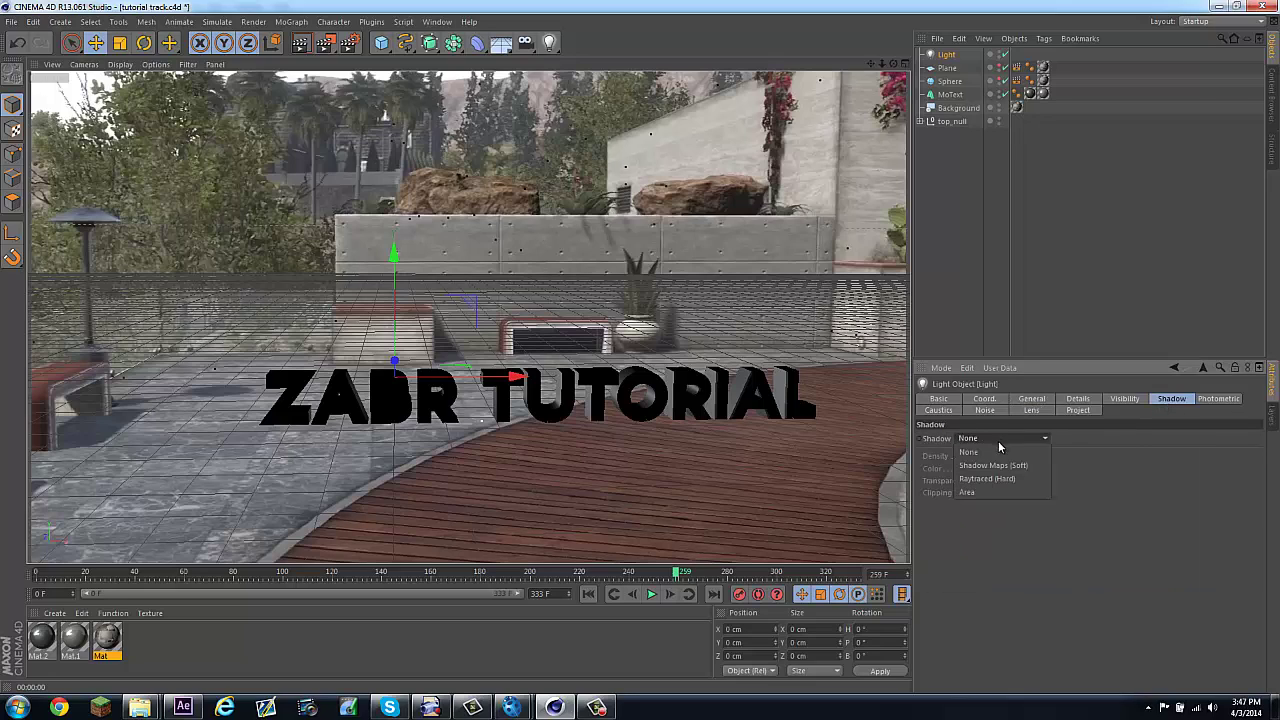
pyautogui.click(997, 470)
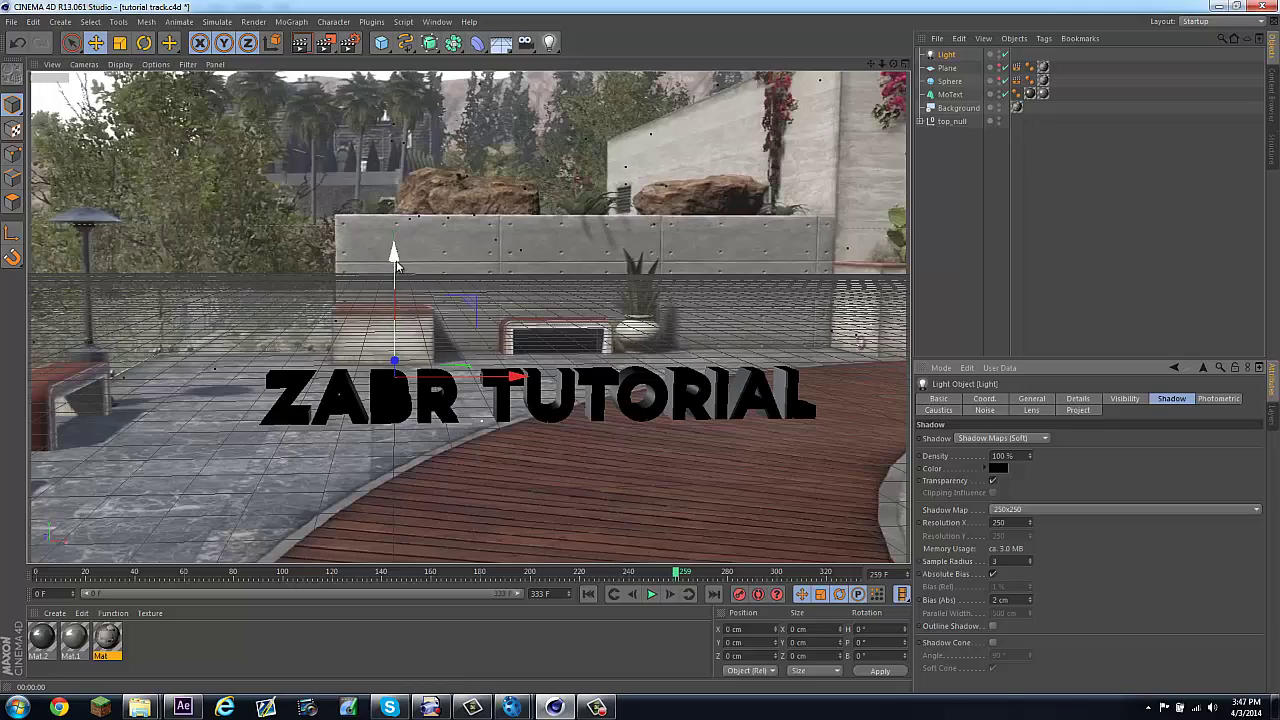
# Step: Move the light to about X -179 cm, Y 228 cm, Z -677 cm and render a preview of the text's shadow
pyautogui.moveTo(388, 306); pyautogui.dragTo(388, 261)
pyautogui.keyDown('alt'); pyautogui.moveTo(630, 358); pyautogui.dragTo(450, 350); pyautogui.keyUp('alt')
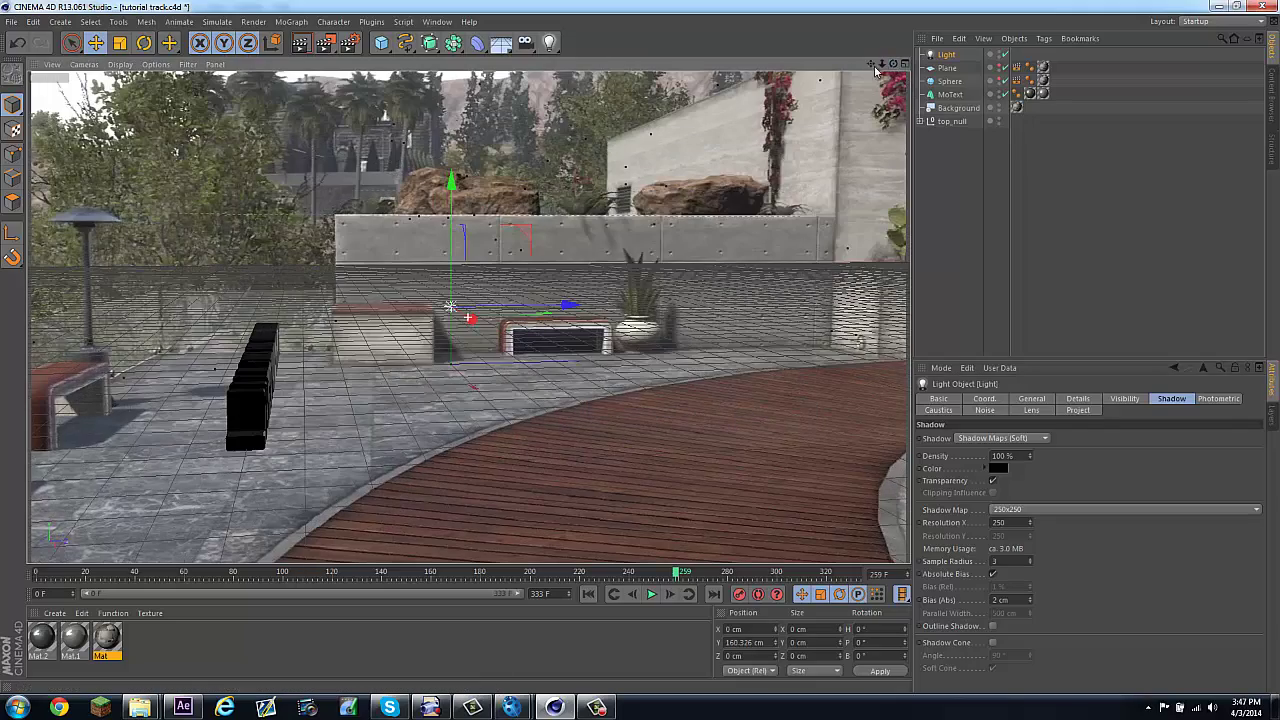
pyautogui.moveTo(565, 306); pyautogui.dragTo(318, 309)
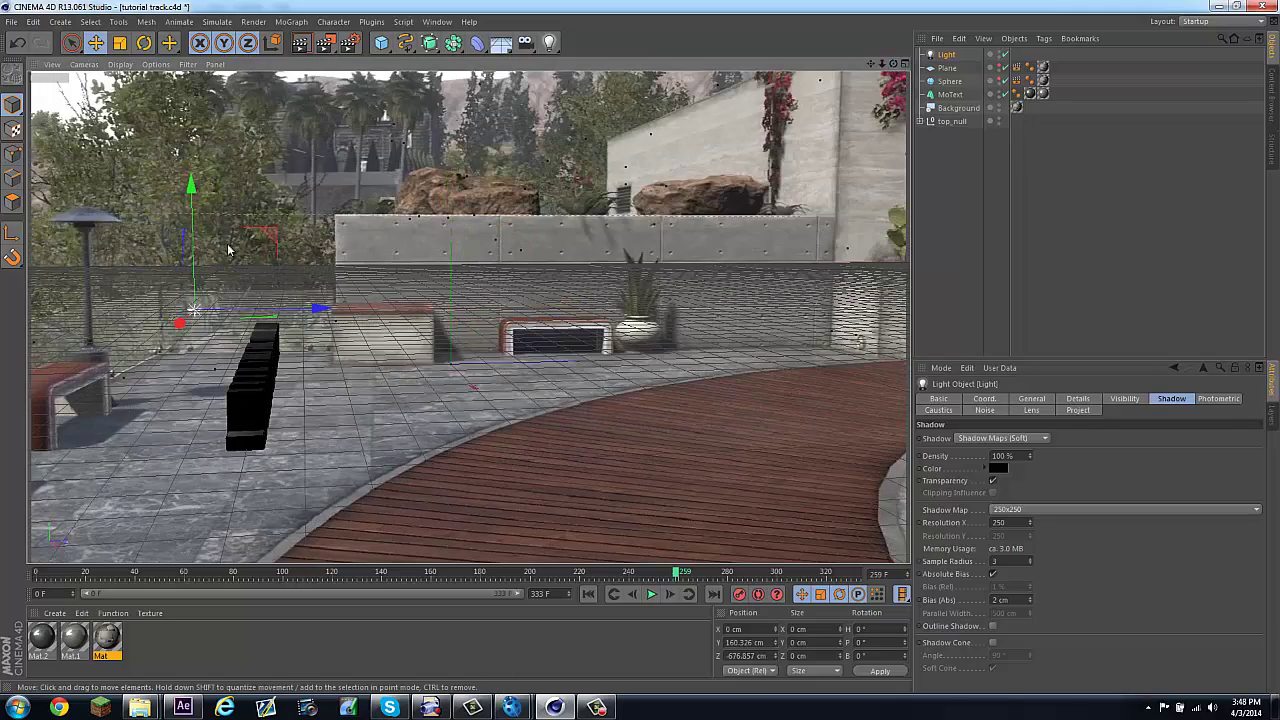
pyautogui.moveTo(194, 199); pyautogui.dragTo(196, 157)
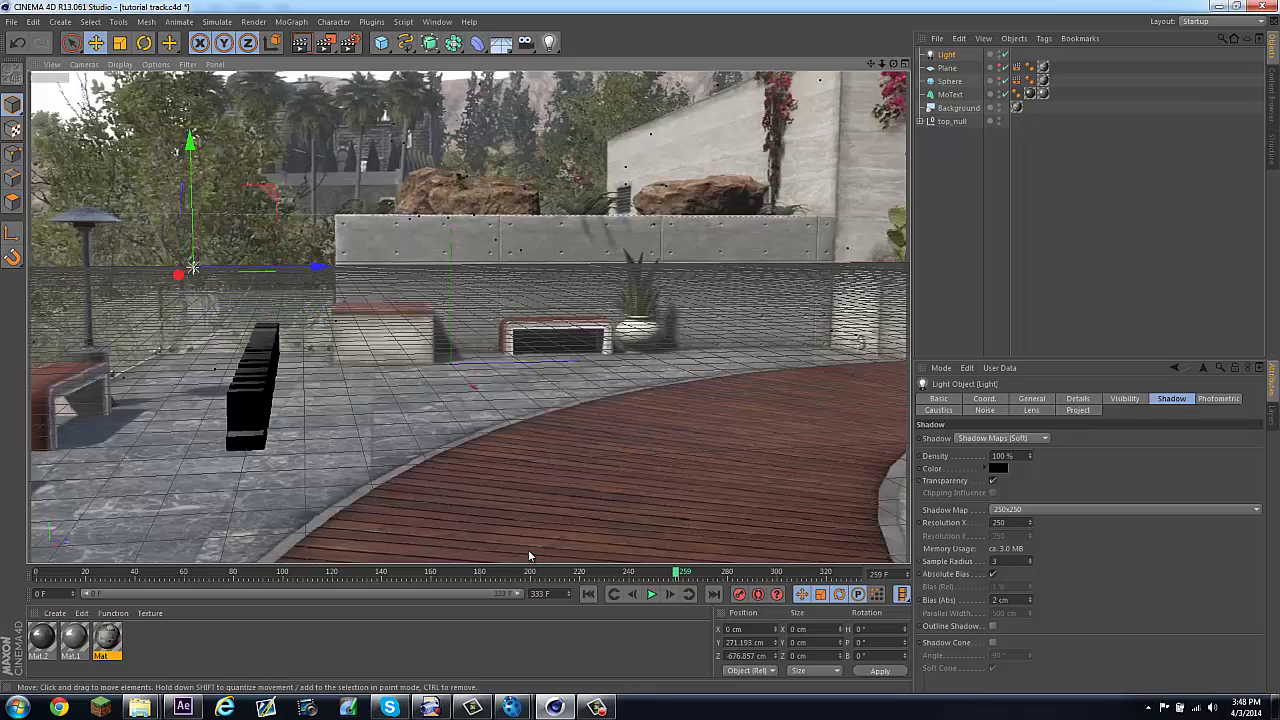
pyautogui.keyDown('alt'); pyautogui.moveTo(260, 300); pyautogui.dragTo(382, 301); pyautogui.keyUp('alt')
pyautogui.moveTo(460, 345); pyautogui.dragTo(374, 345)
pyautogui.moveTo(294, 262); pyautogui.dragTo(292, 237)
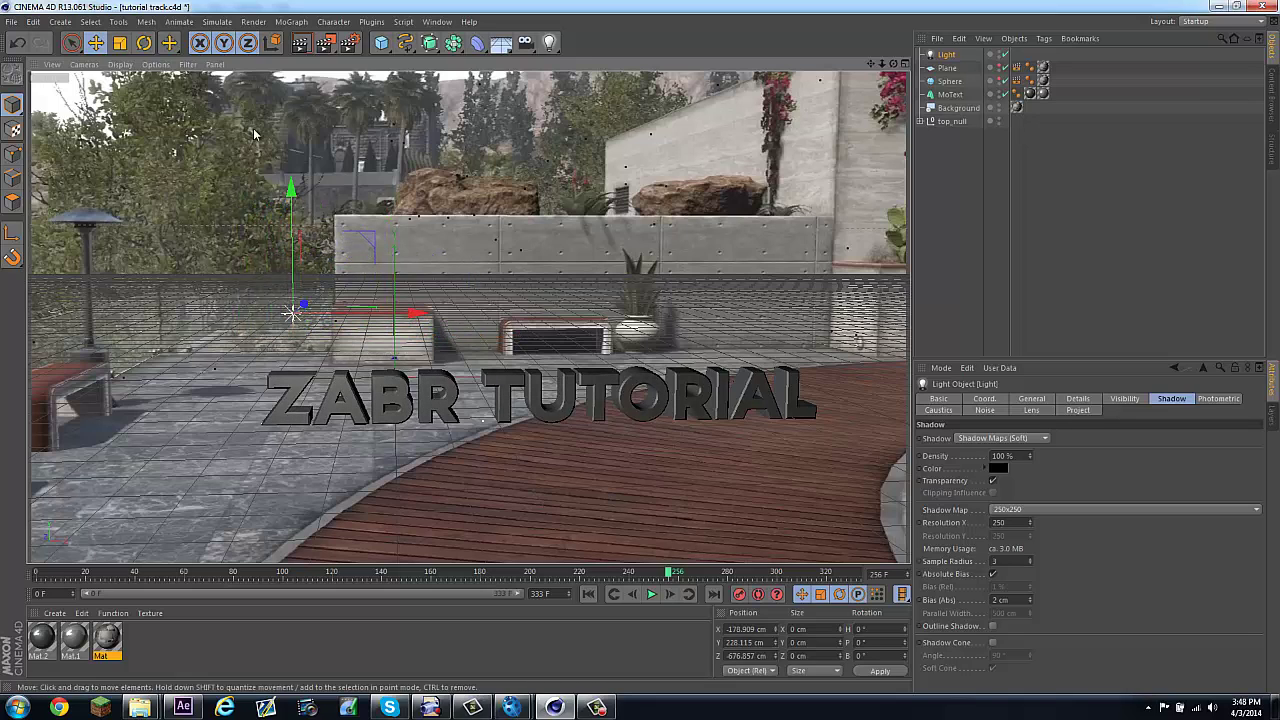
pyautogui.click(300, 42)
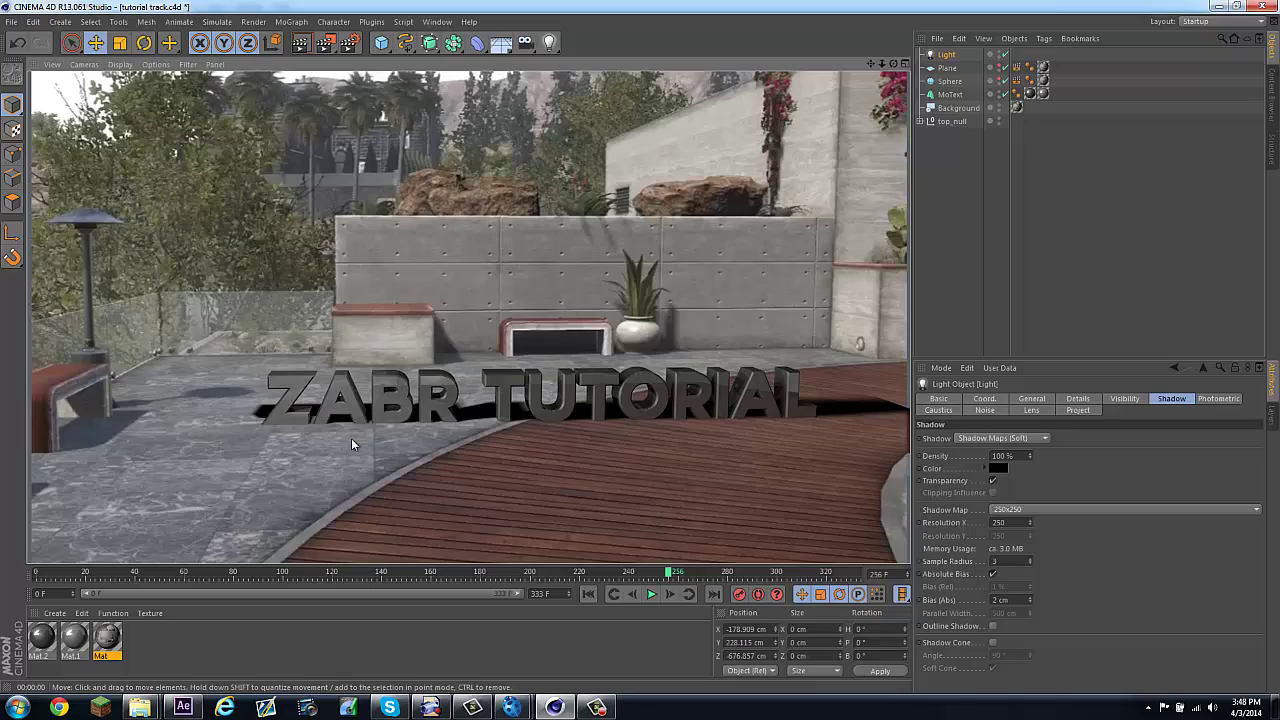
# Step: Lower the light to about Y 143 cm, Z -653 cm and render a preview of the text's shadow around frame 213
pyautogui.moveTo(669, 573); pyautogui.dragTo(640, 573)
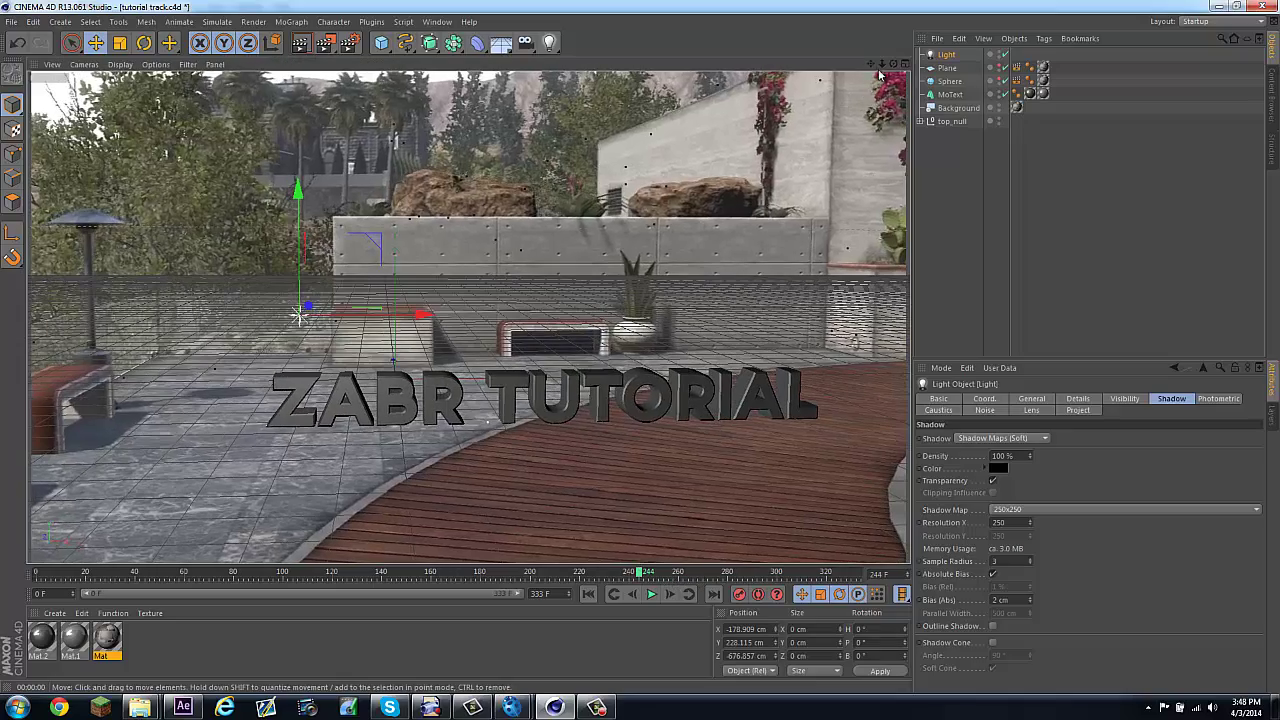
pyautogui.moveTo(893, 64); pyautogui.dragTo(640, 358)
pyautogui.moveTo(333, 272); pyautogui.dragTo(294, 273)
pyautogui.moveTo(182, 242); pyautogui.dragTo(318, 305)
pyautogui.moveTo(640, 574); pyautogui.dragTo(565, 578)
pyautogui.moveTo(316, 356); pyautogui.dragTo(318, 356)
pyautogui.hotkey('ctrl', 'r')
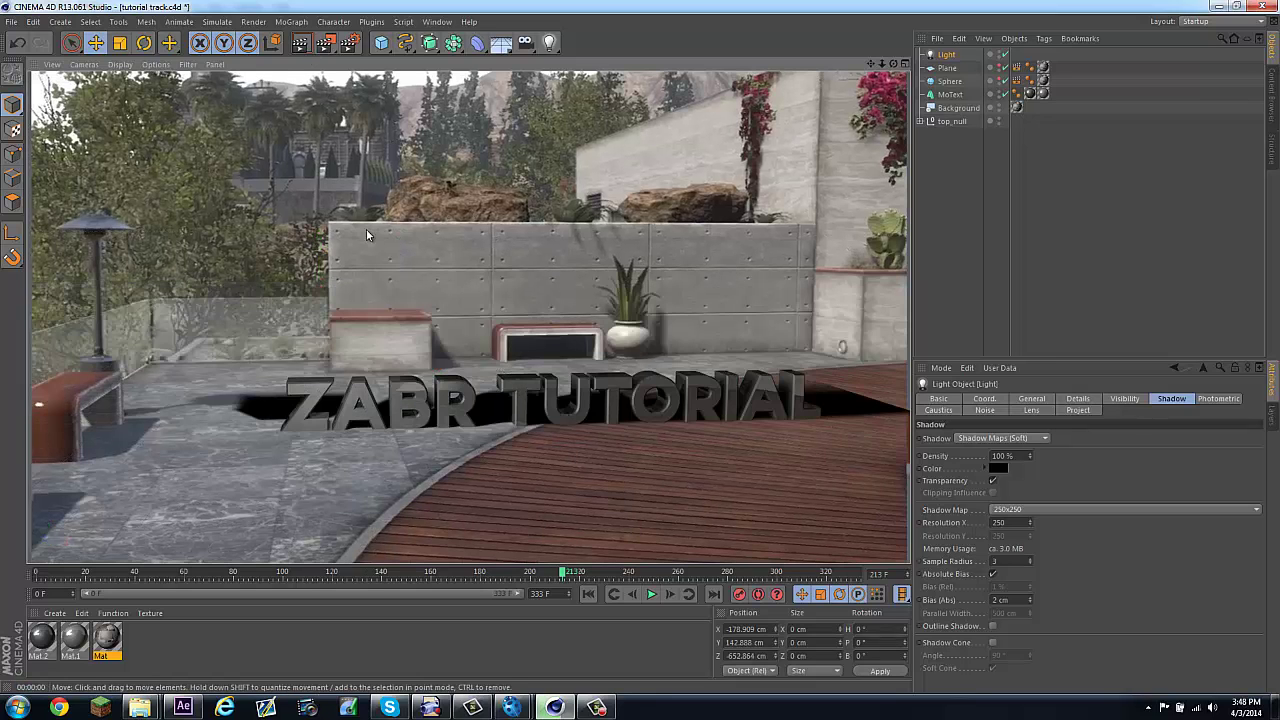
# Step: Try a shadow density of 59% on the light, render a preview, and restore the density to 100%
pyautogui.click(565, 572)
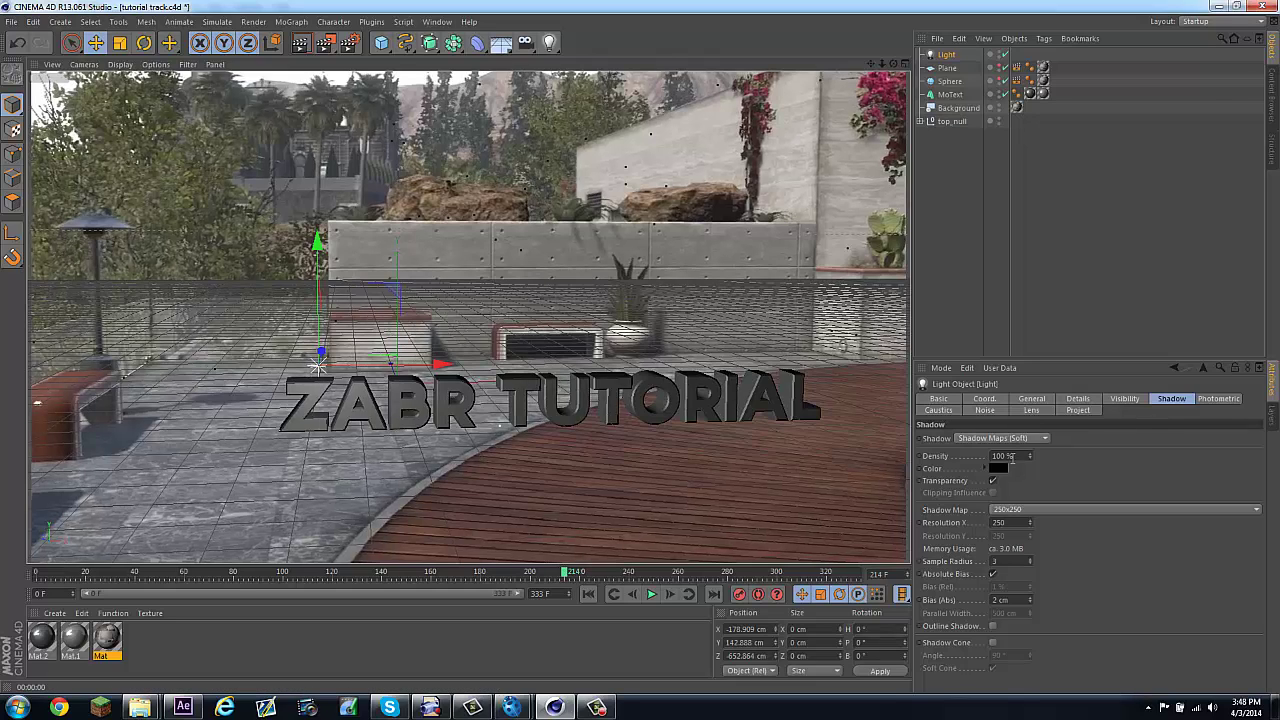
pyautogui.moveTo(1030, 457); pyautogui.dragTo(1031, 460)
pyautogui.click(303, 45)
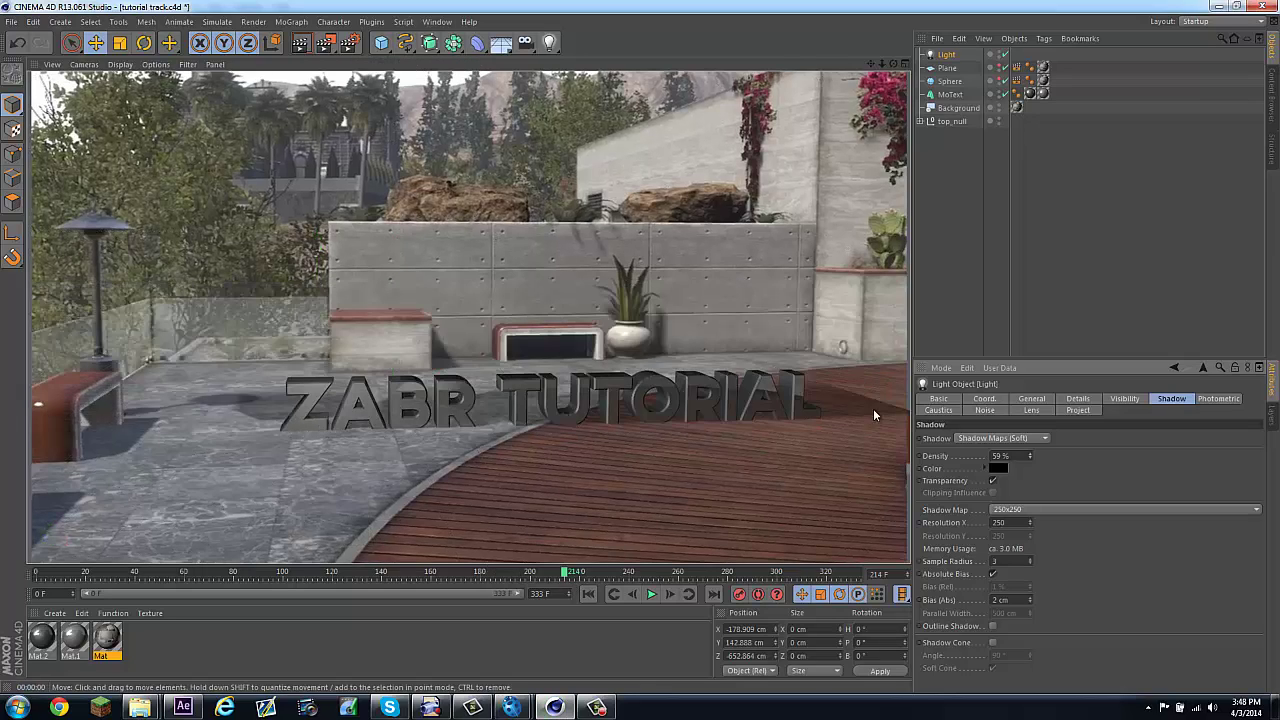
pyautogui.click(1031, 460)
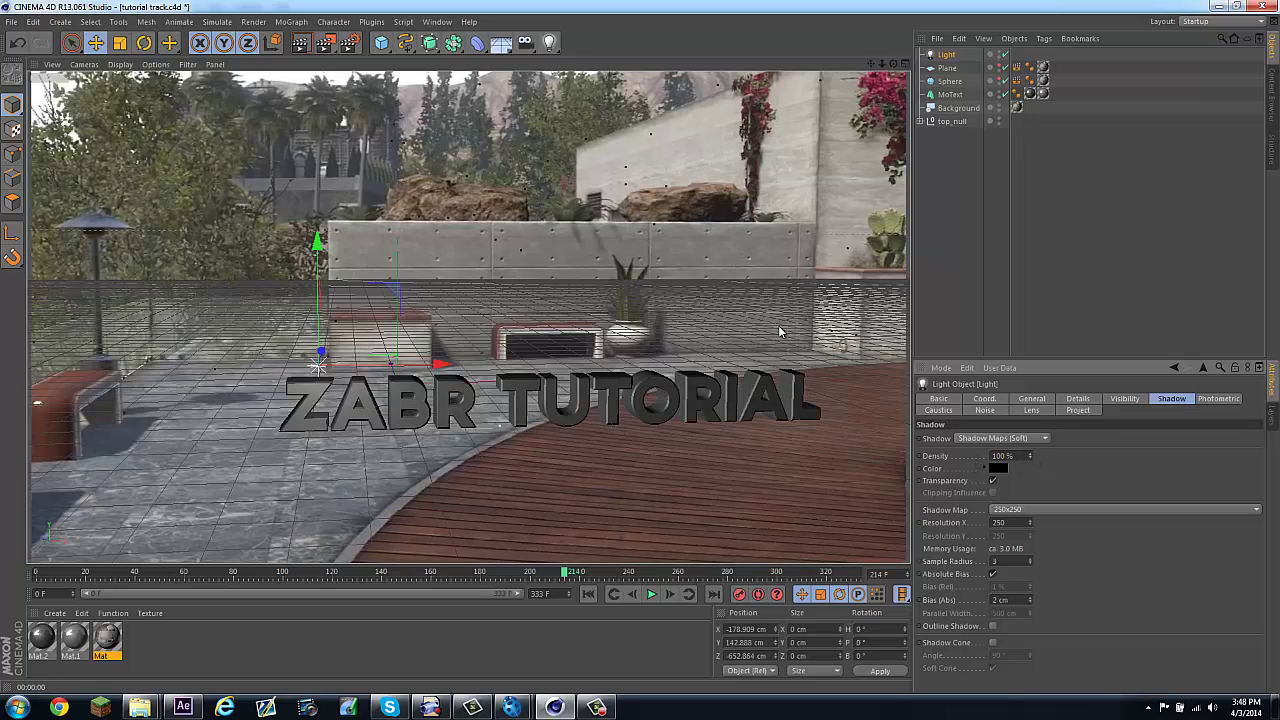
# Step: Move the light back and up to about Y 565 cm, Z -1414 cm and render a preview of the text
pyautogui.moveTo(323, 356); pyautogui.dragTo(301, 315)
pyautogui.moveTo(894, 64); pyautogui.dragTo(340, 322)
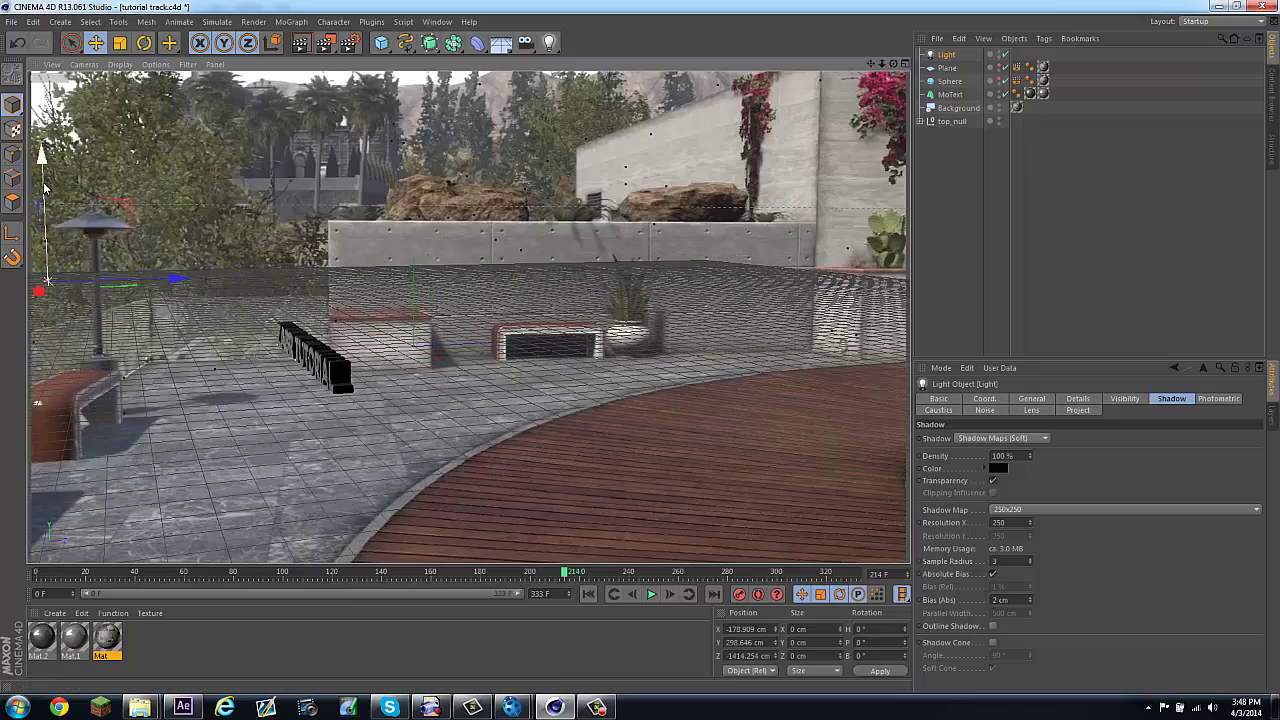
pyautogui.moveTo(41, 185); pyautogui.dragTo(40, 119)
pyautogui.click(554, 572)
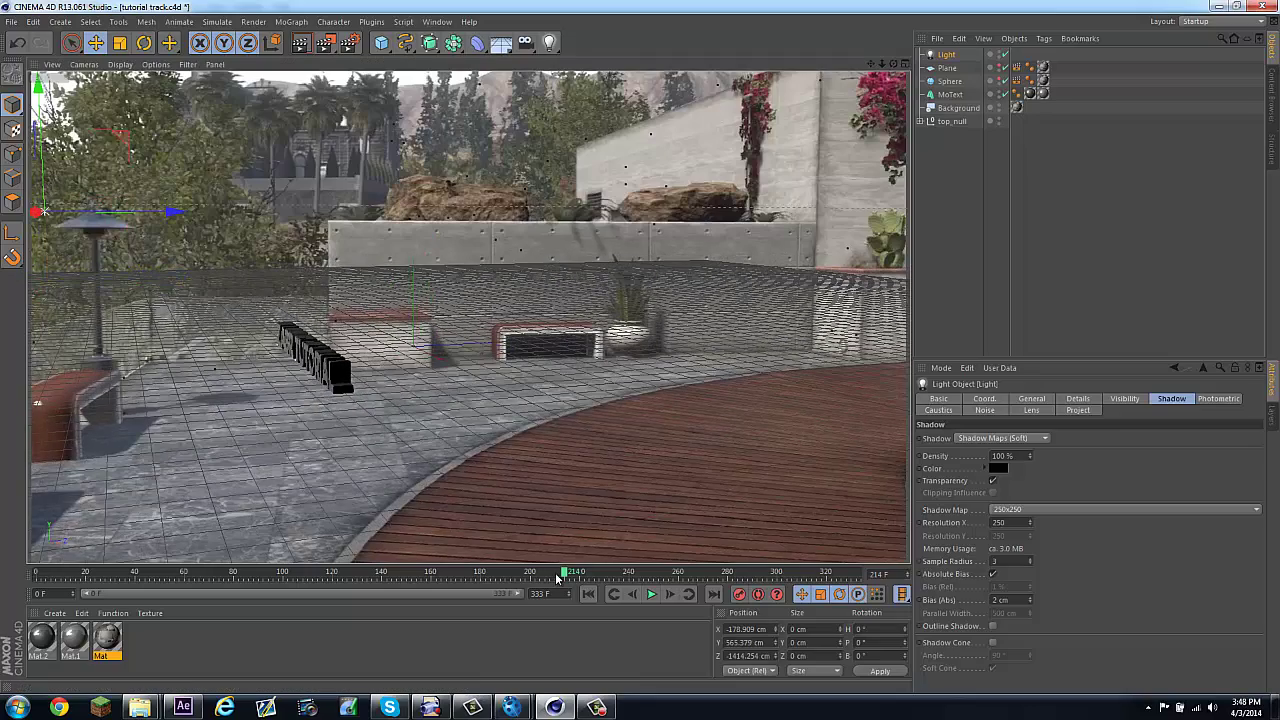
pyautogui.click(298, 44)
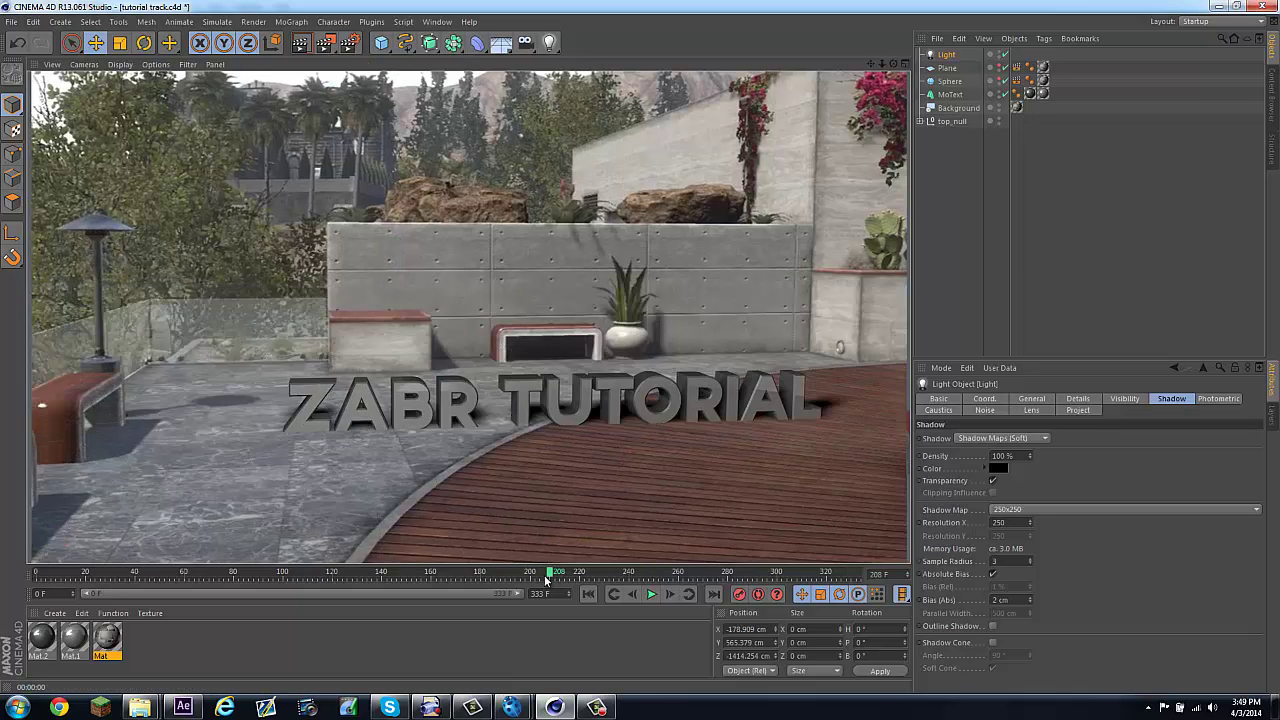
# Step: Duplicate the light, move the copy to about X 1576 cm on the other side of the text, and render a preview
pyautogui.moveTo(546, 578)
pyautogui.mouseDown()
pyautogui.moveTo(449, 572)
pyautogui.moveTo(556, 572)
pyautogui.mouseUp()
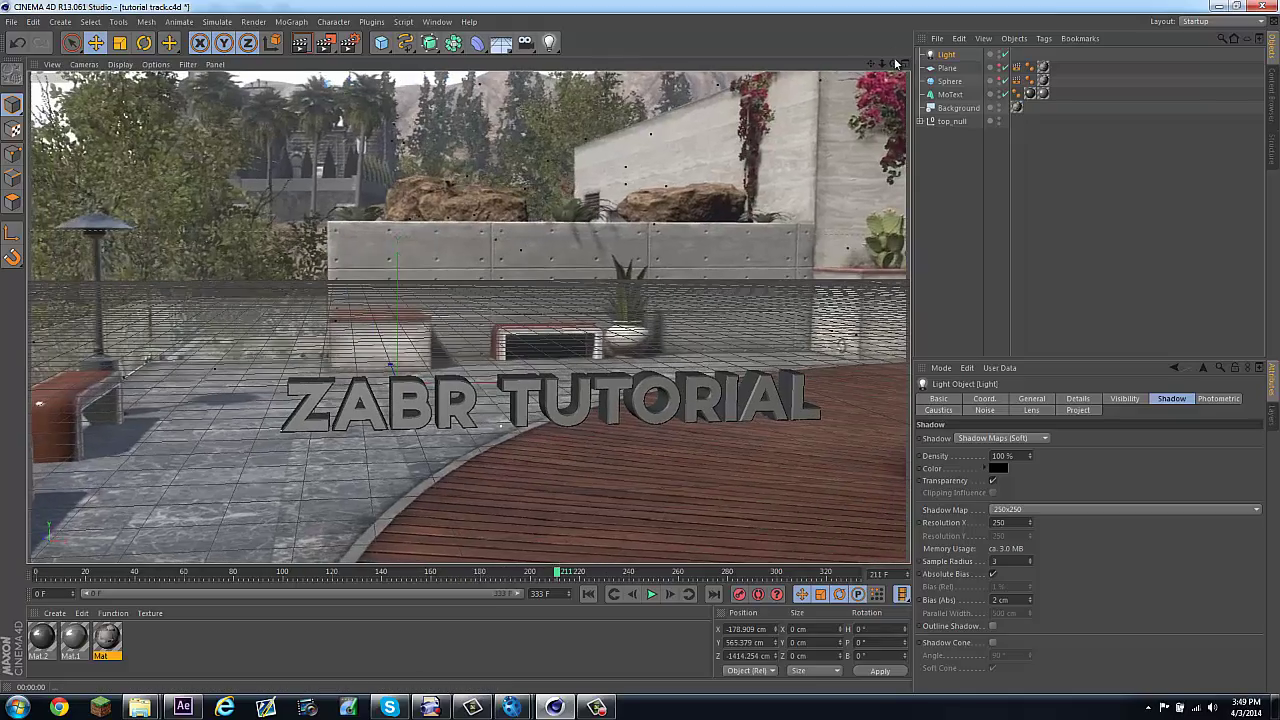
pyautogui.moveTo(893, 64); pyautogui.dragTo(652, 358)
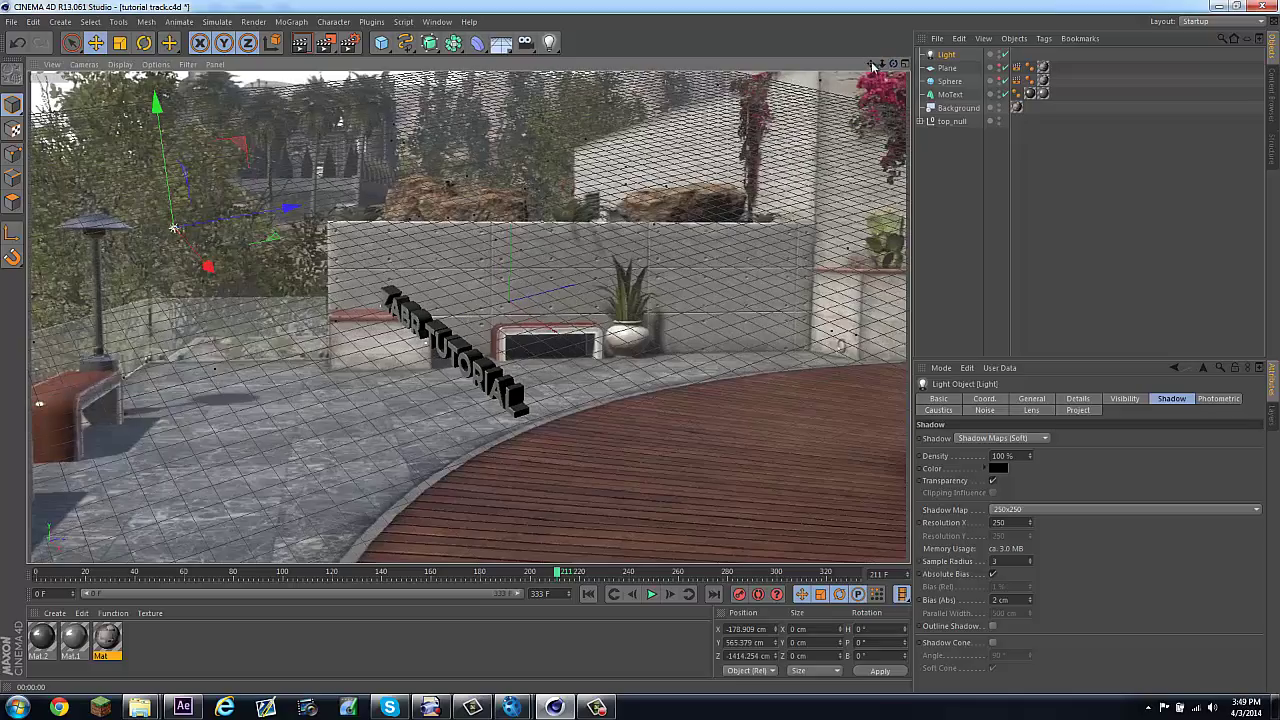
pyautogui.moveTo(873, 66); pyautogui.dragTo(640, 347)
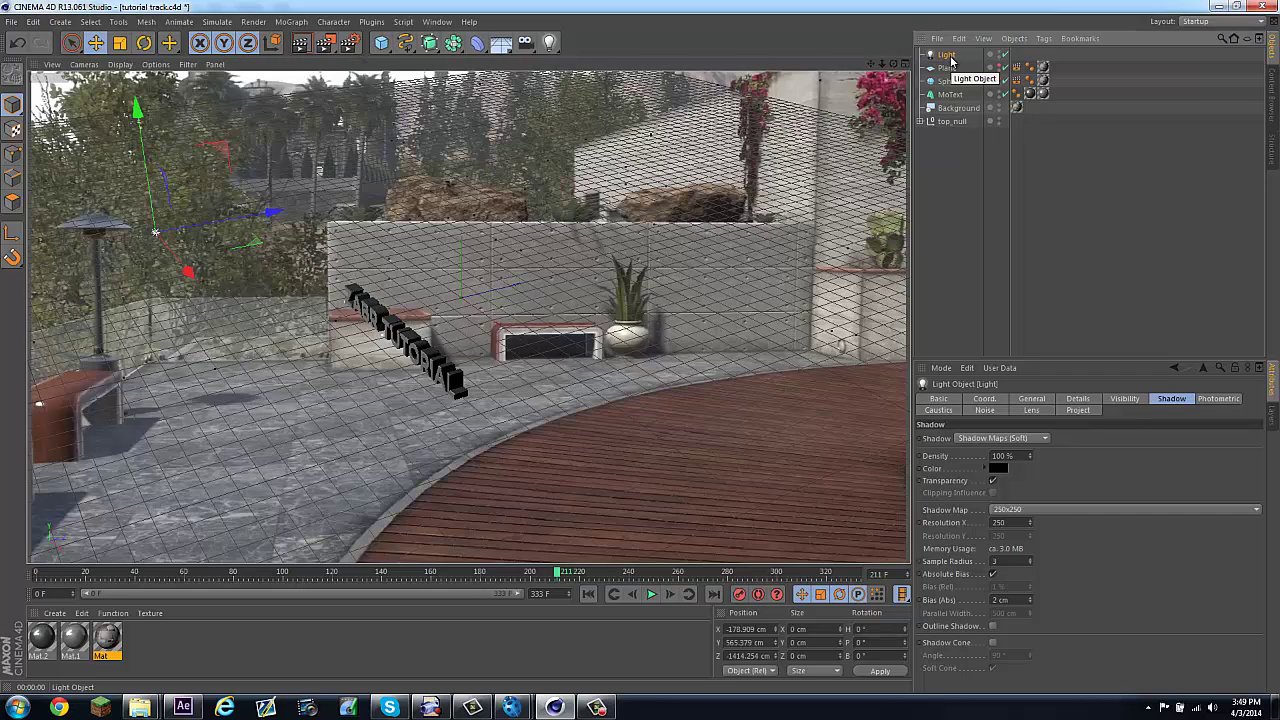
pyautogui.hotkey('ctrl', 'c')
pyautogui.hotkey('ctrl', 'v')
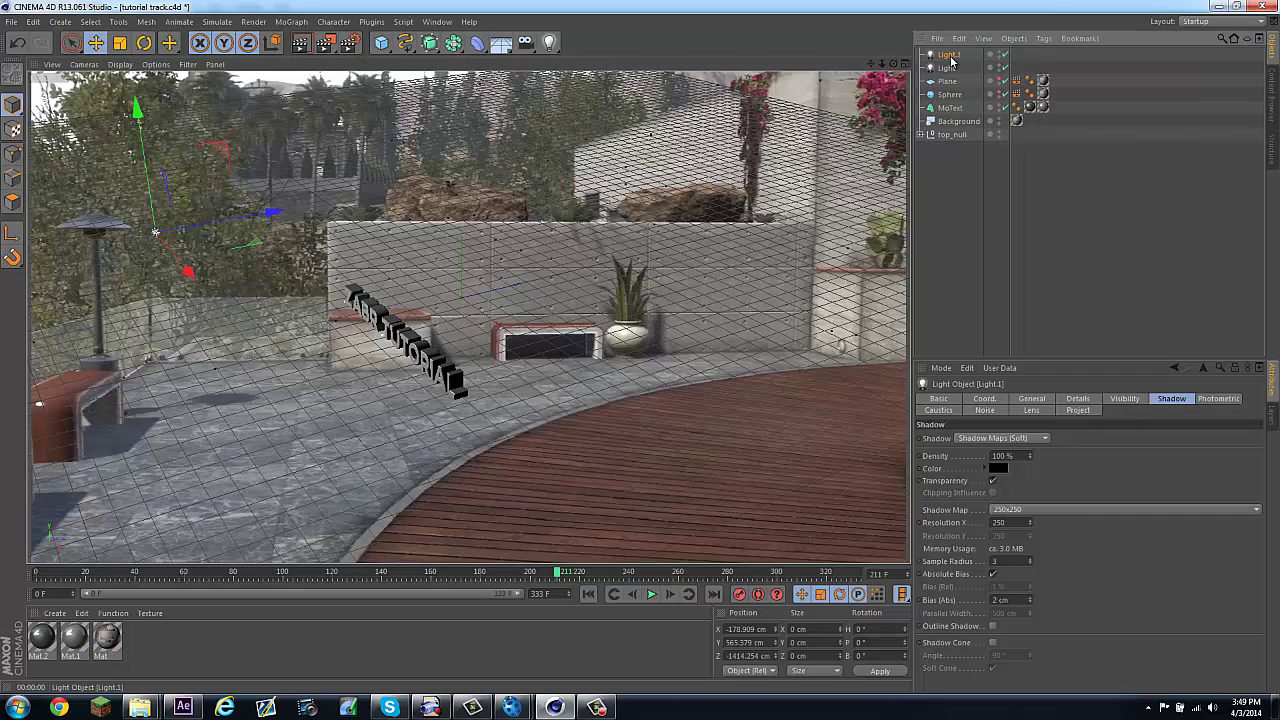
pyautogui.moveTo(364, 449); pyautogui.dragTo(389, 466)
pyautogui.click(552, 581)
pyautogui.moveTo(552, 584); pyautogui.dragTo(547, 584)
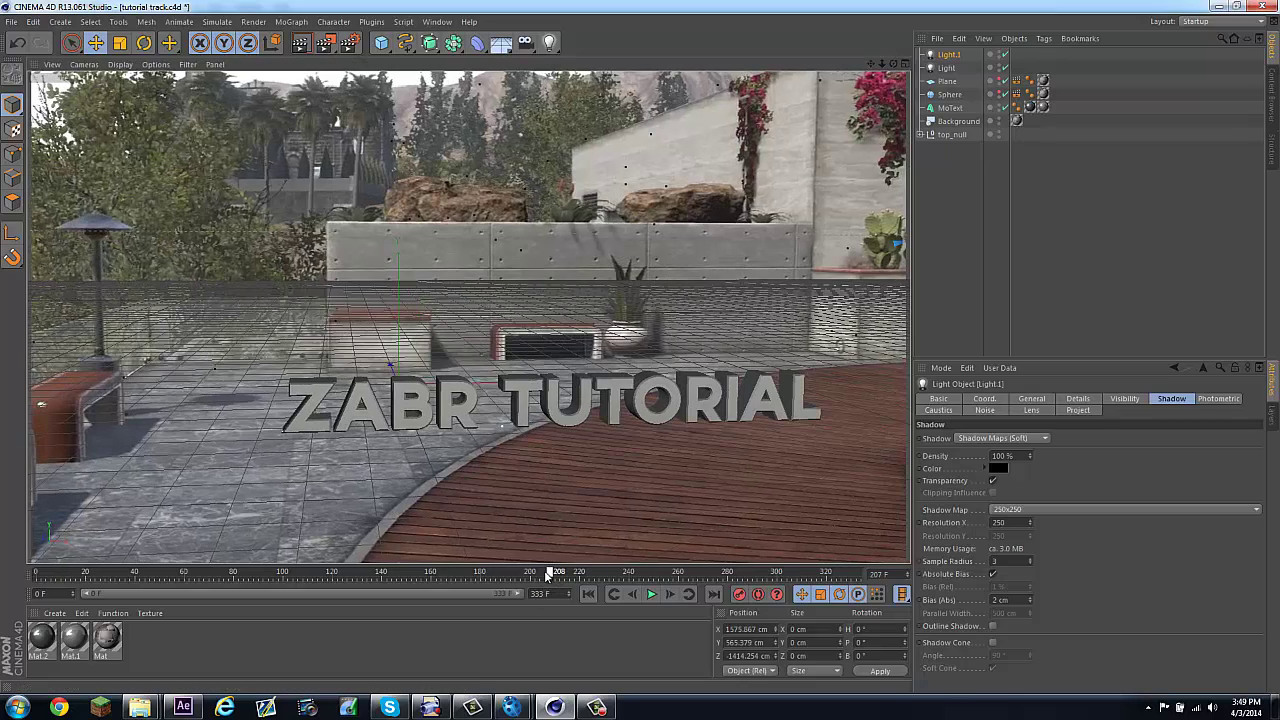
pyautogui.click(301, 43)
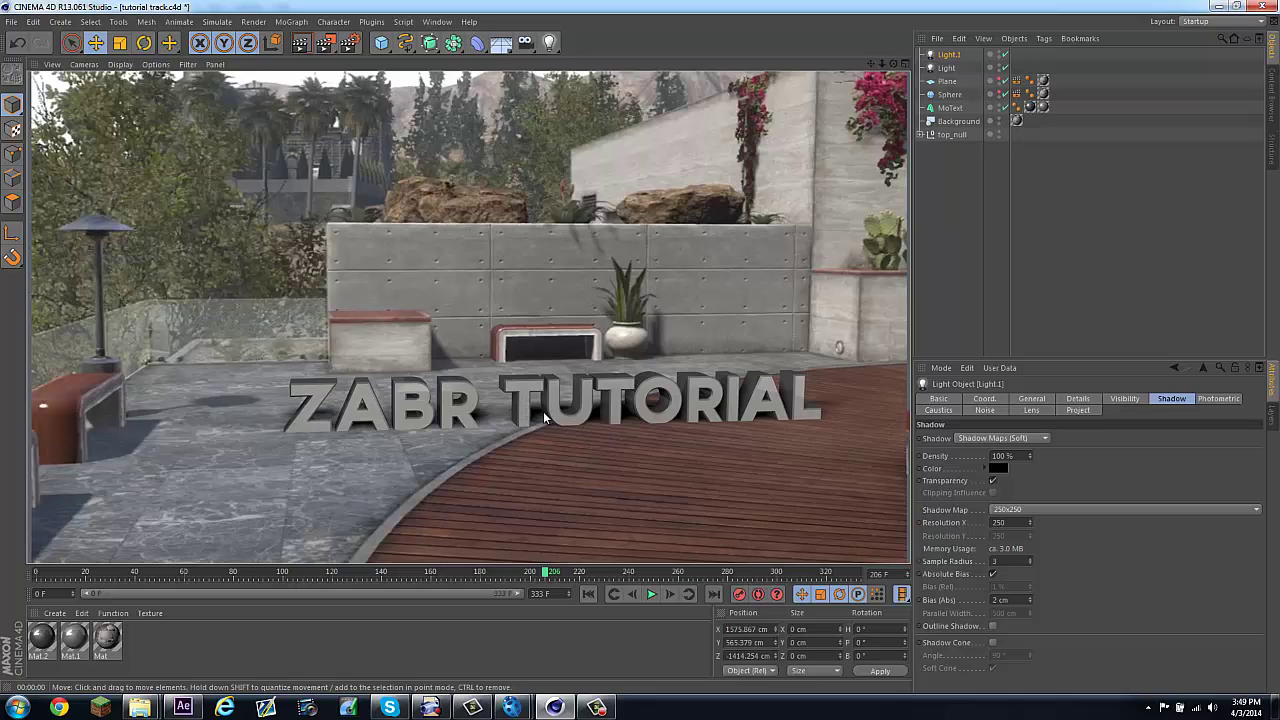
pyautogui.moveTo(547, 580)
pyautogui.mouseDown()
pyautogui.moveTo(312, 582)
pyautogui.moveTo(571, 576)
pyautogui.moveTo(550, 580)
pyautogui.mouseUp()
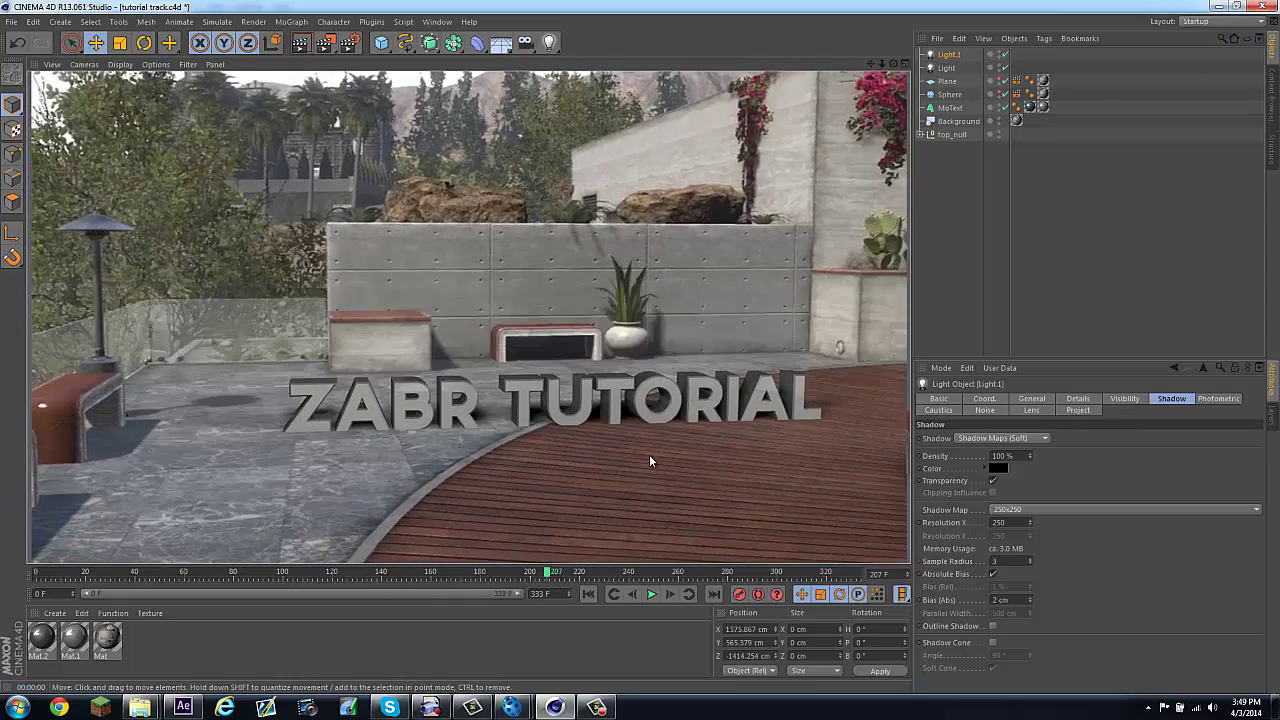
# Step: Set the color of the text material Mat.2 to black (RGB 0, 0, 0) and render a preview
pyautogui.click(1030, 108)
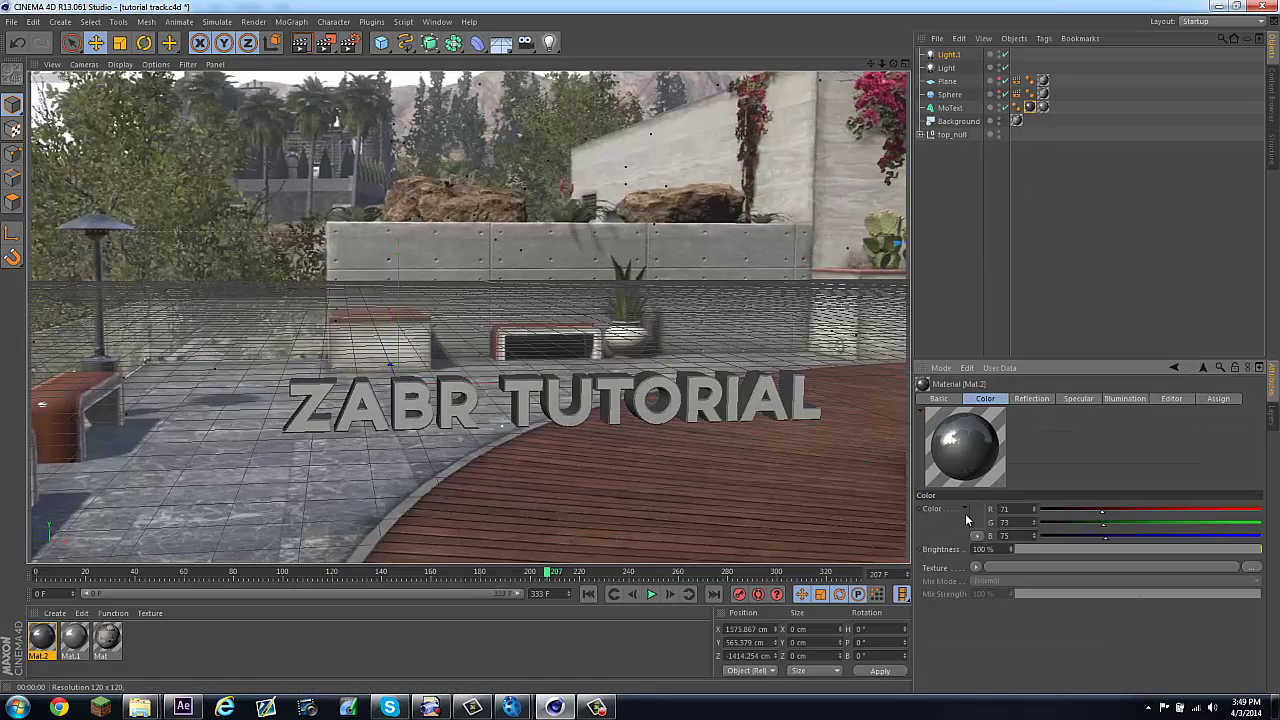
pyautogui.click(973, 520)
pyautogui.moveTo(957, 516); pyautogui.dragTo(904, 544)
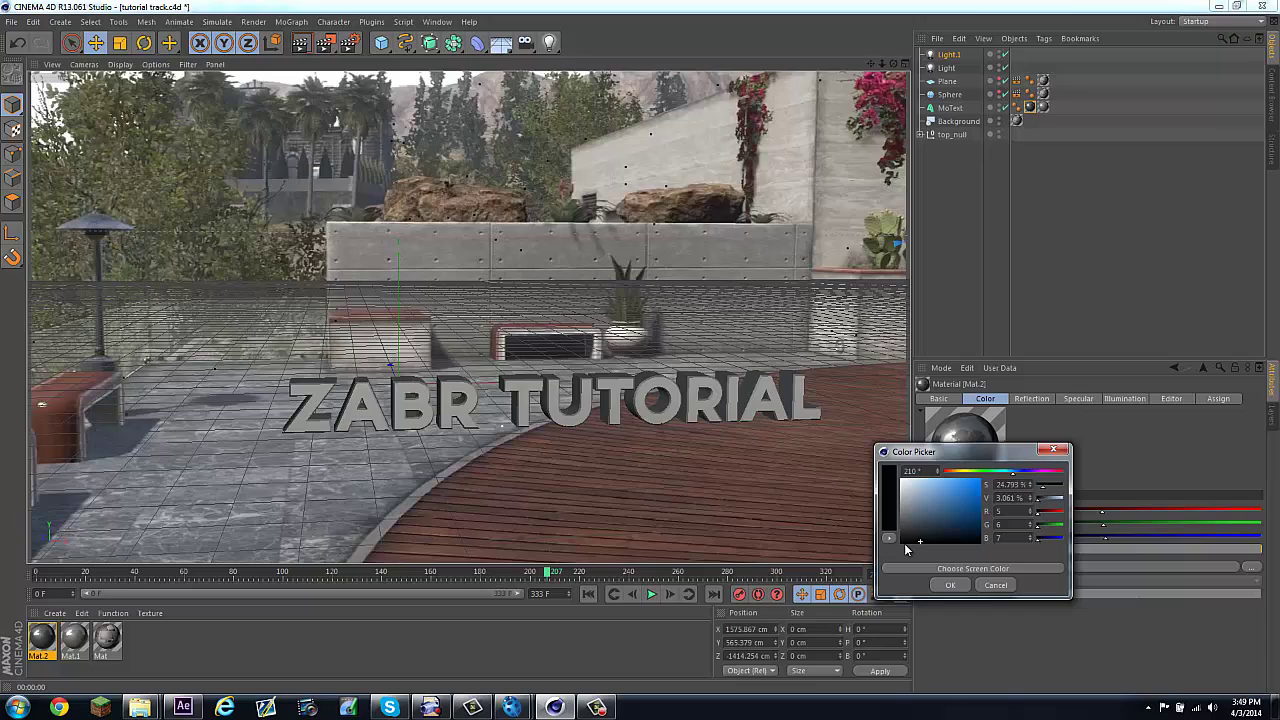
pyautogui.click(950, 585)
pyautogui.click(300, 44)
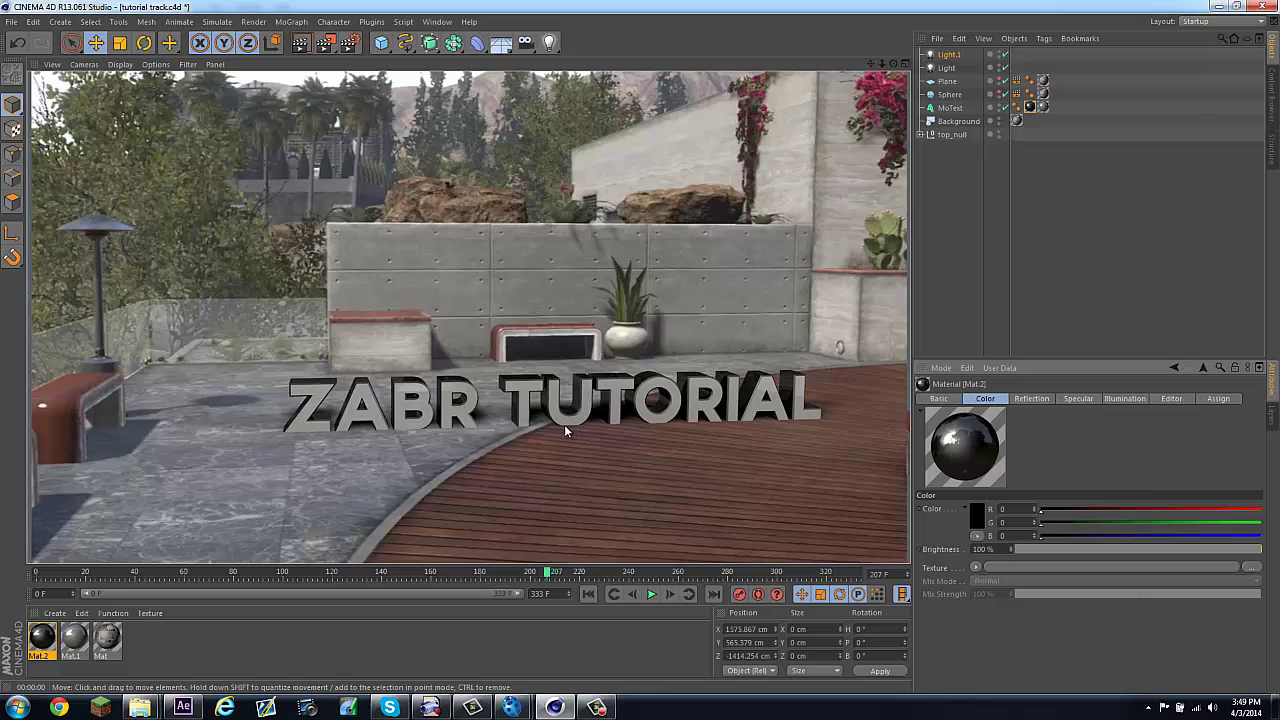
# Step: Show the plane in the viewport, raise the MoText to about Y 5.06 cm above it, and render a preview
pyautogui.click(947, 82)
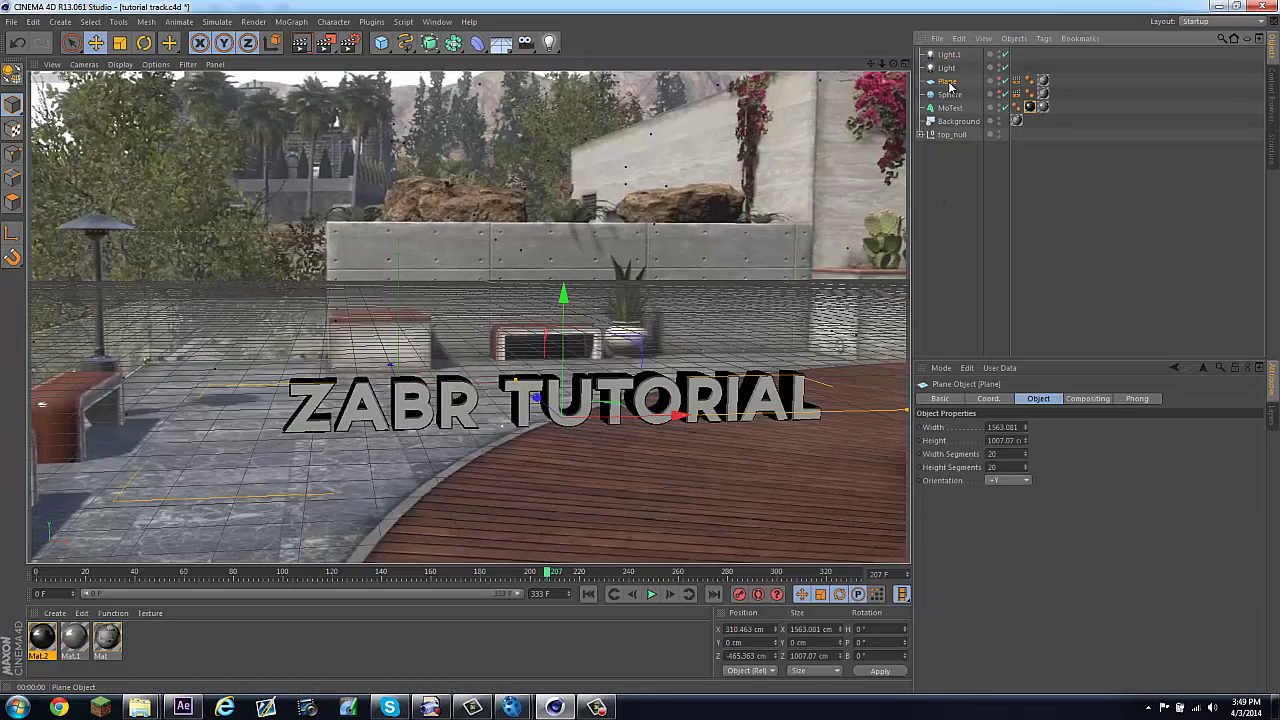
pyautogui.click(998, 79)
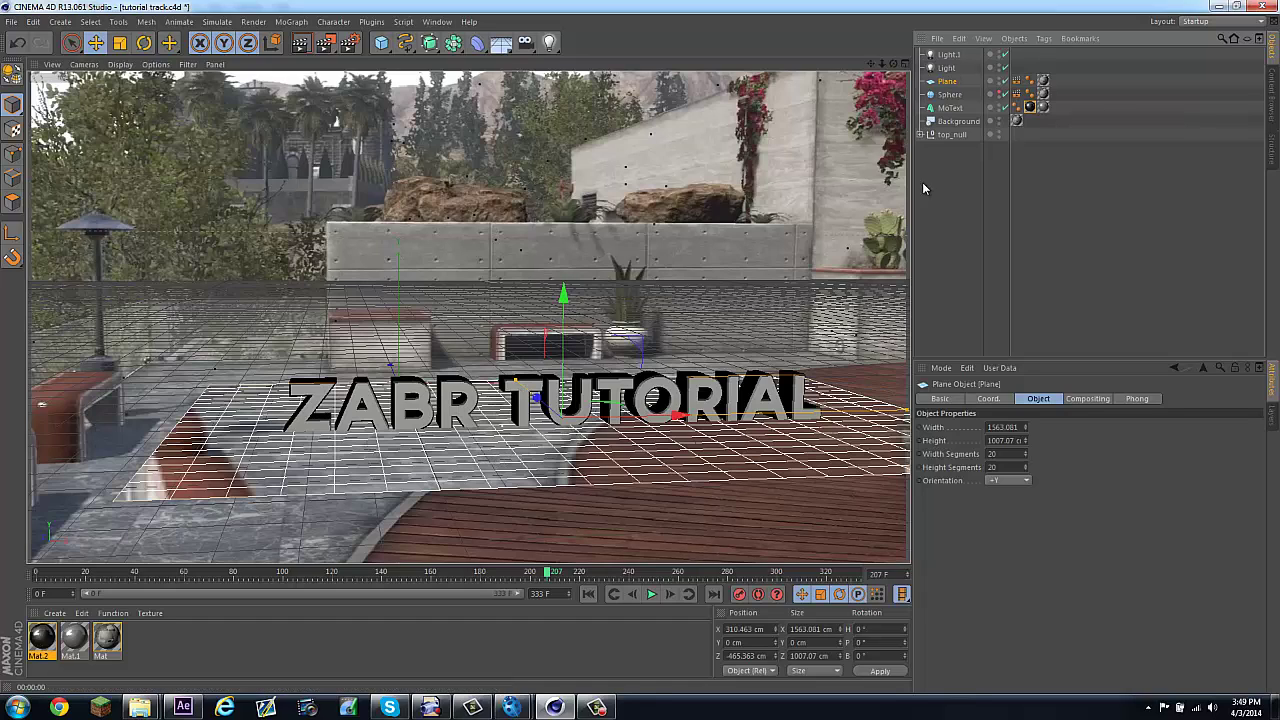
pyautogui.click(949, 108)
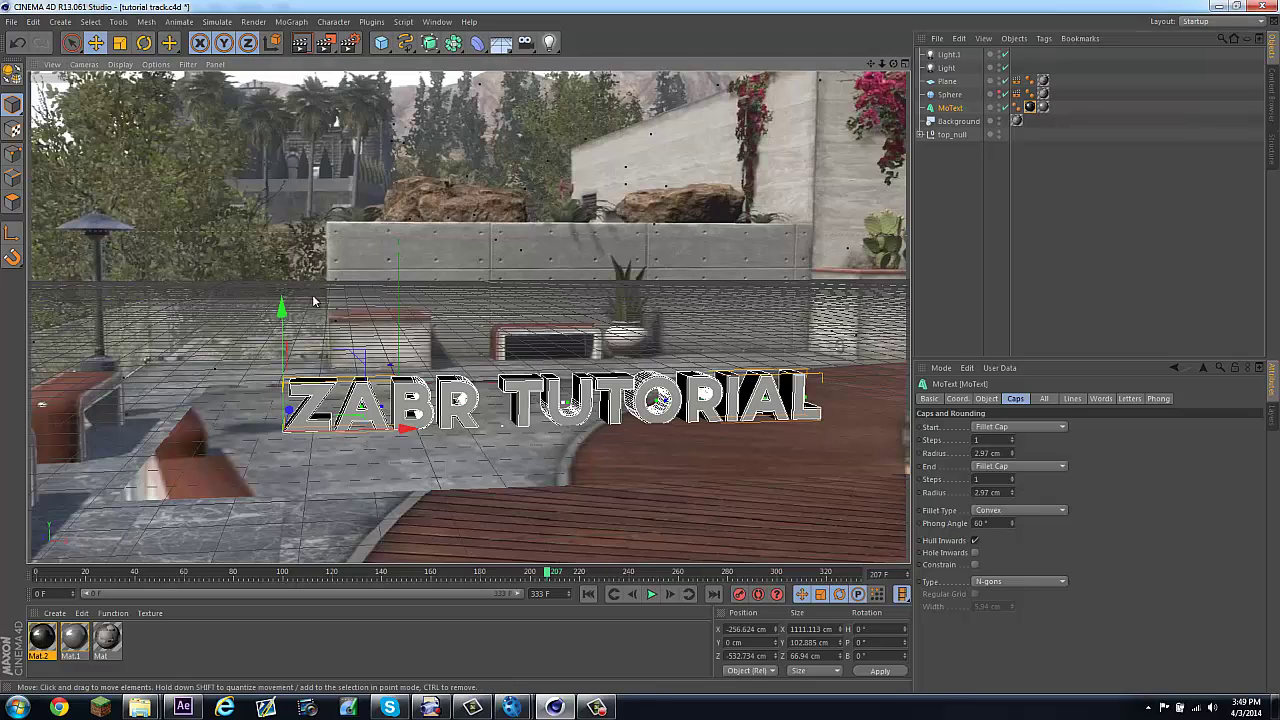
pyautogui.hotkey('ctrl', 'z')
pyautogui.hotkey('ctrl', 'y')
pyautogui.moveTo(284, 316); pyautogui.dragTo(284, 307)
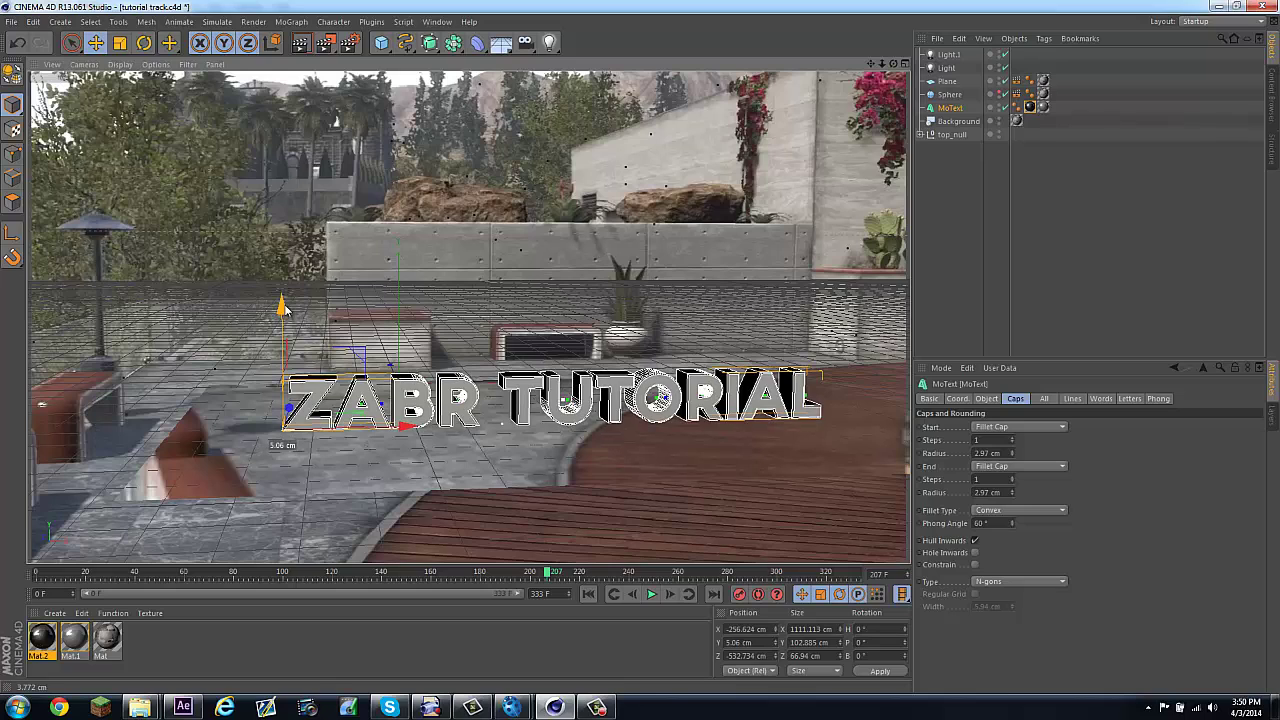
pyautogui.click(300, 44)
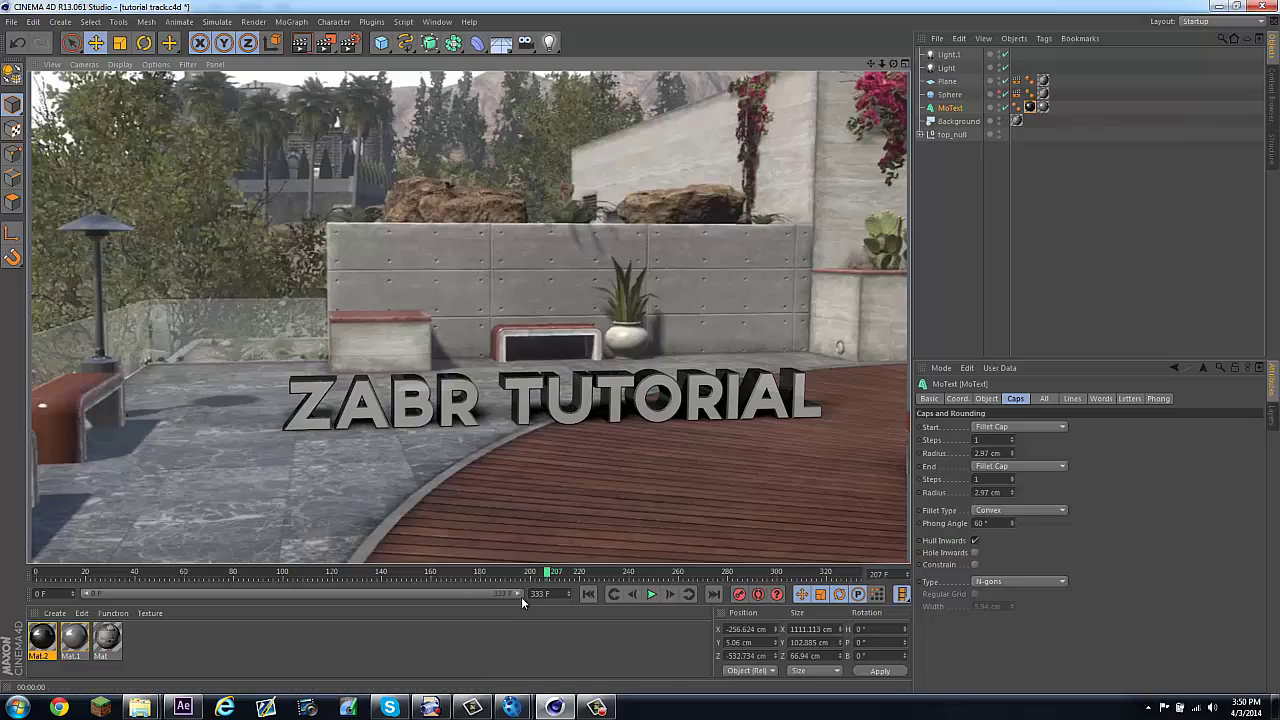
# Step: Rotate the MoText to a pitch of about 2.4° and render a preview at frame 195
pyautogui.moveTo(521, 574); pyautogui.dragTo(678, 576)
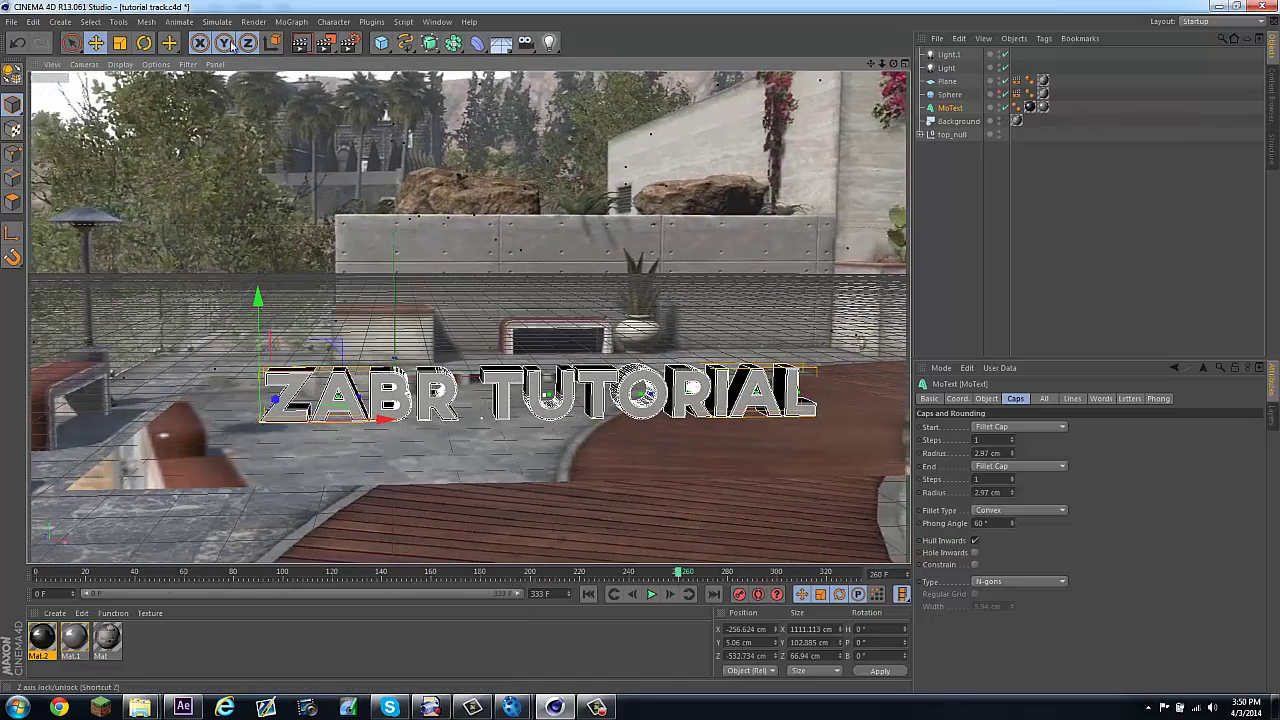
pyautogui.click(144, 43)
pyautogui.moveTo(248, 425); pyautogui.dragTo(250, 438)
pyautogui.click(518, 573)
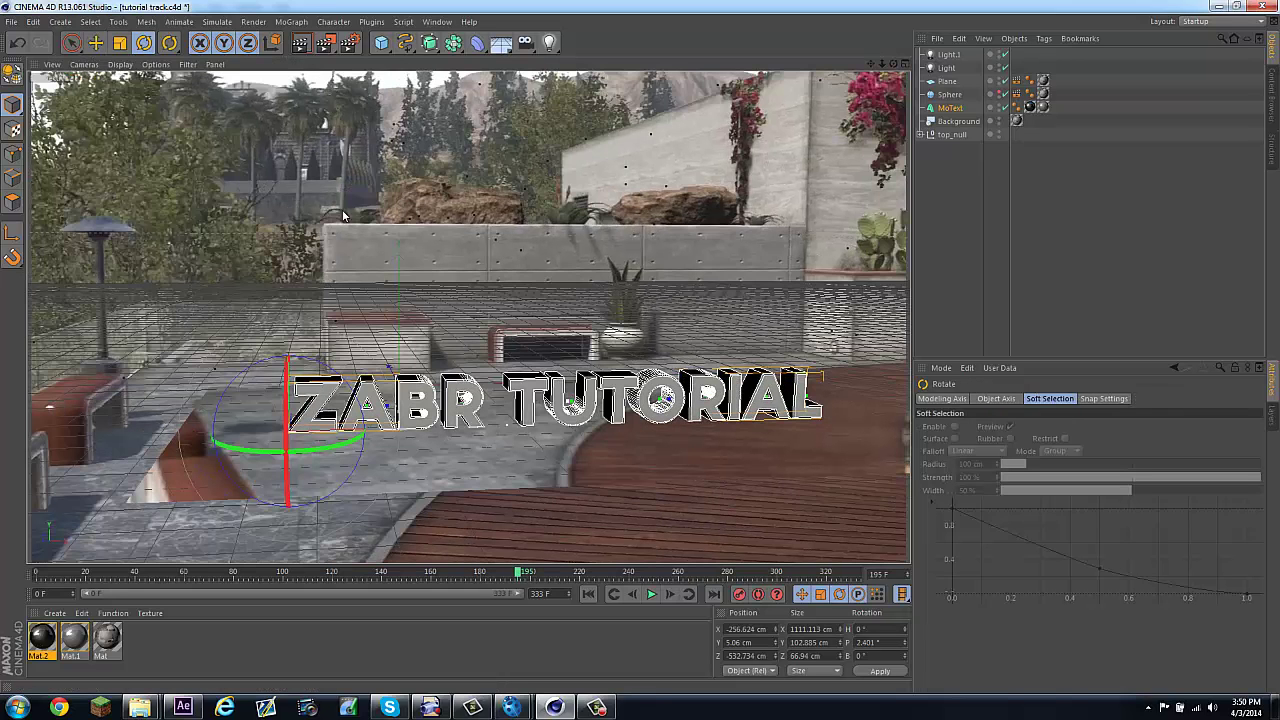
pyautogui.click(300, 44)
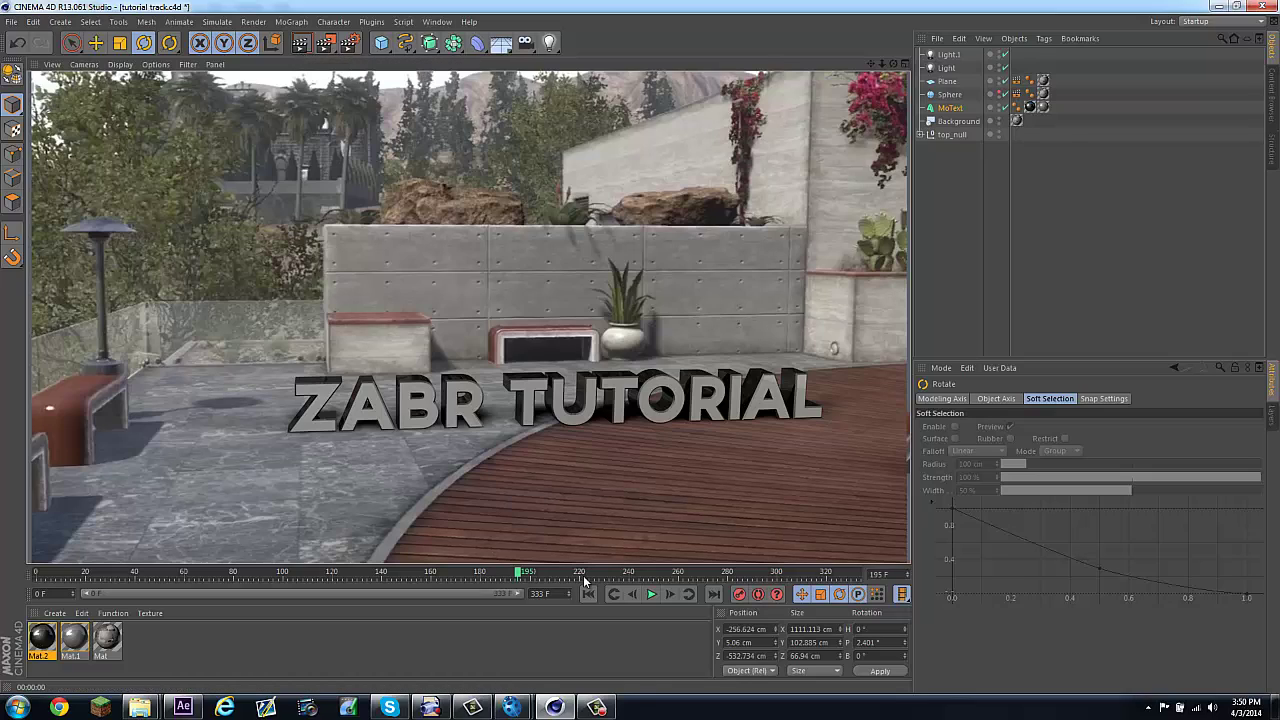
# Step: Render previews at frame 333 and frame 0 to examine how the text sits on the floor
pyautogui.press('F8')
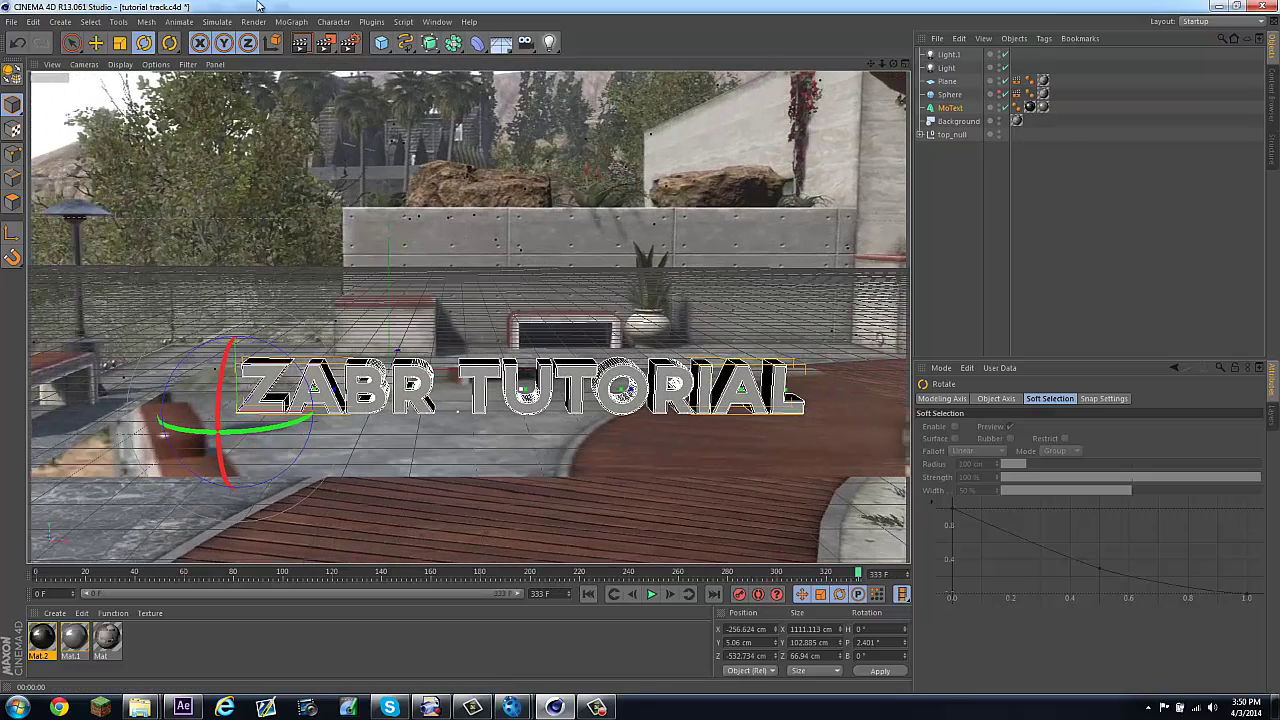
pyautogui.click(300, 42)
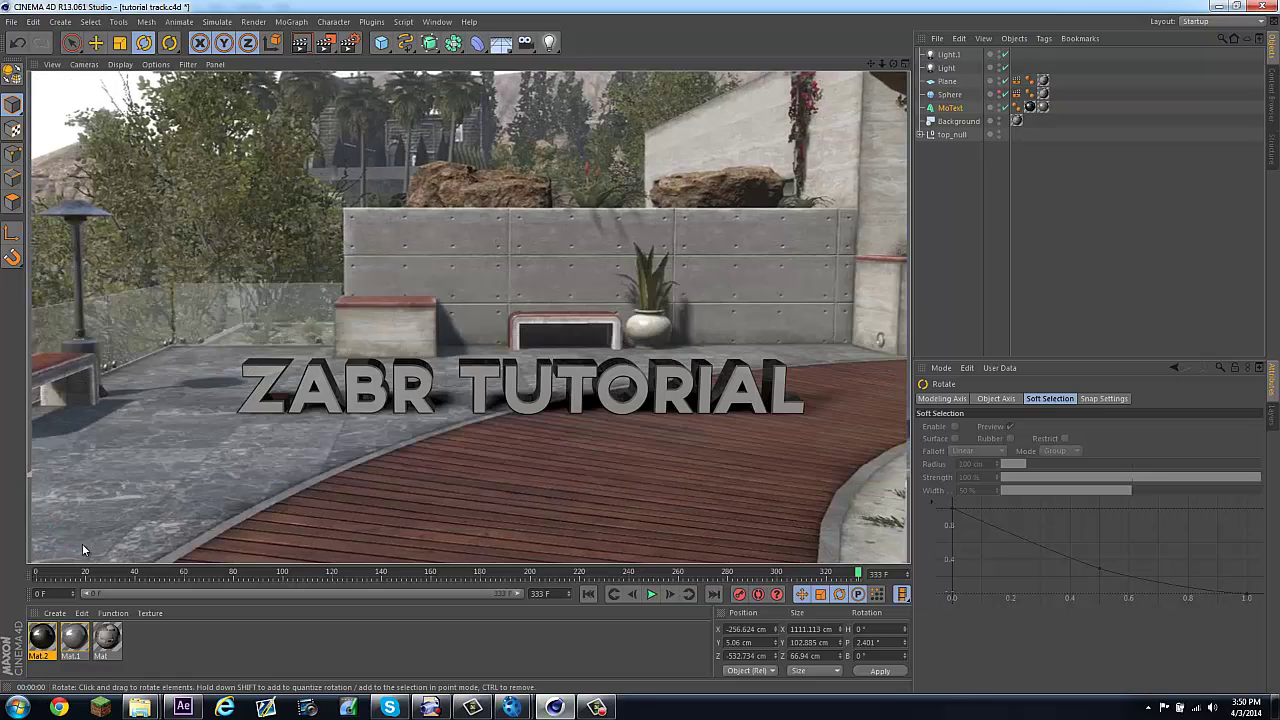
pyautogui.moveTo(40, 576); pyautogui.dragTo(8, 582)
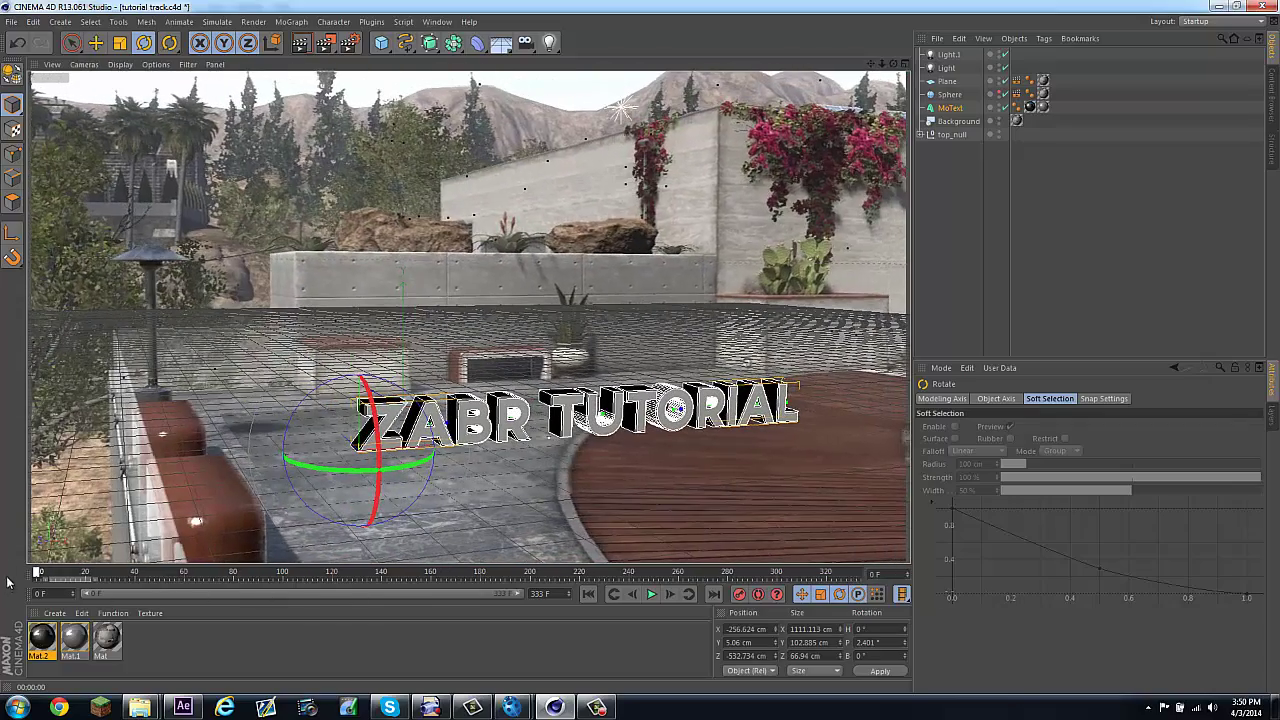
pyautogui.click(301, 44)
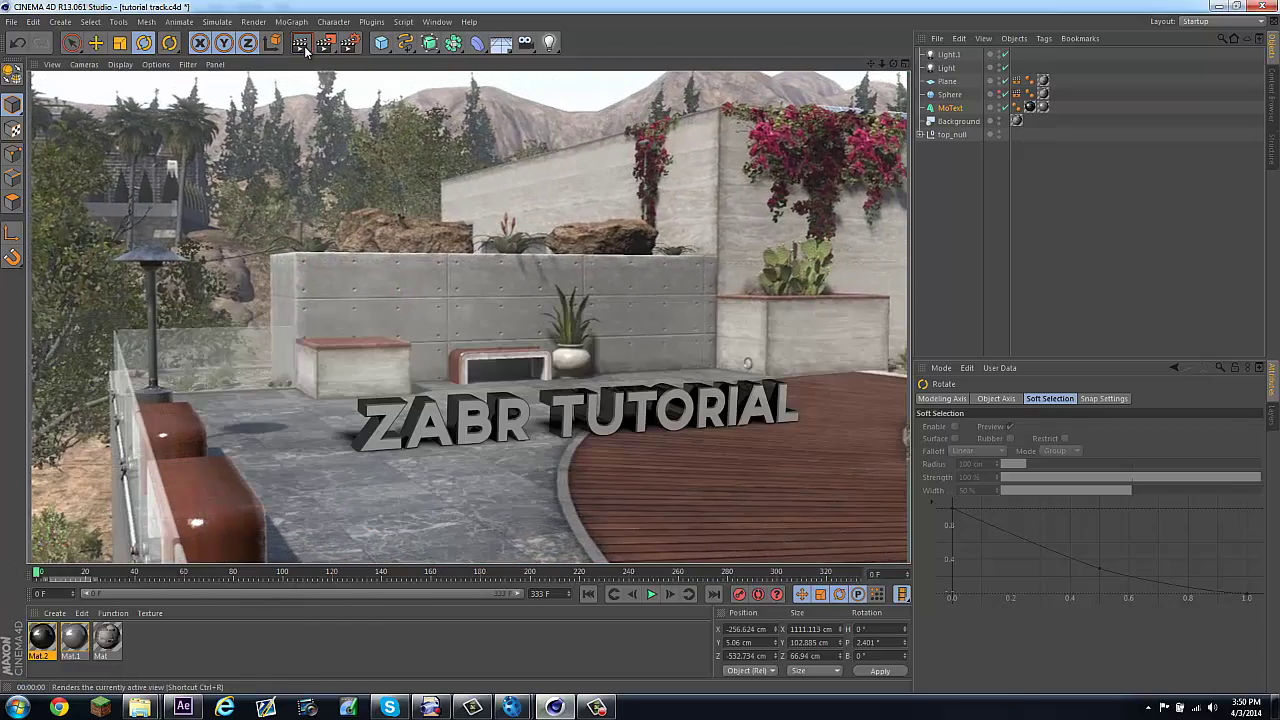
# Step: Lower the MoText to about Y 3.33 cm and render a preview at frame 239
pyautogui.click(625, 572)
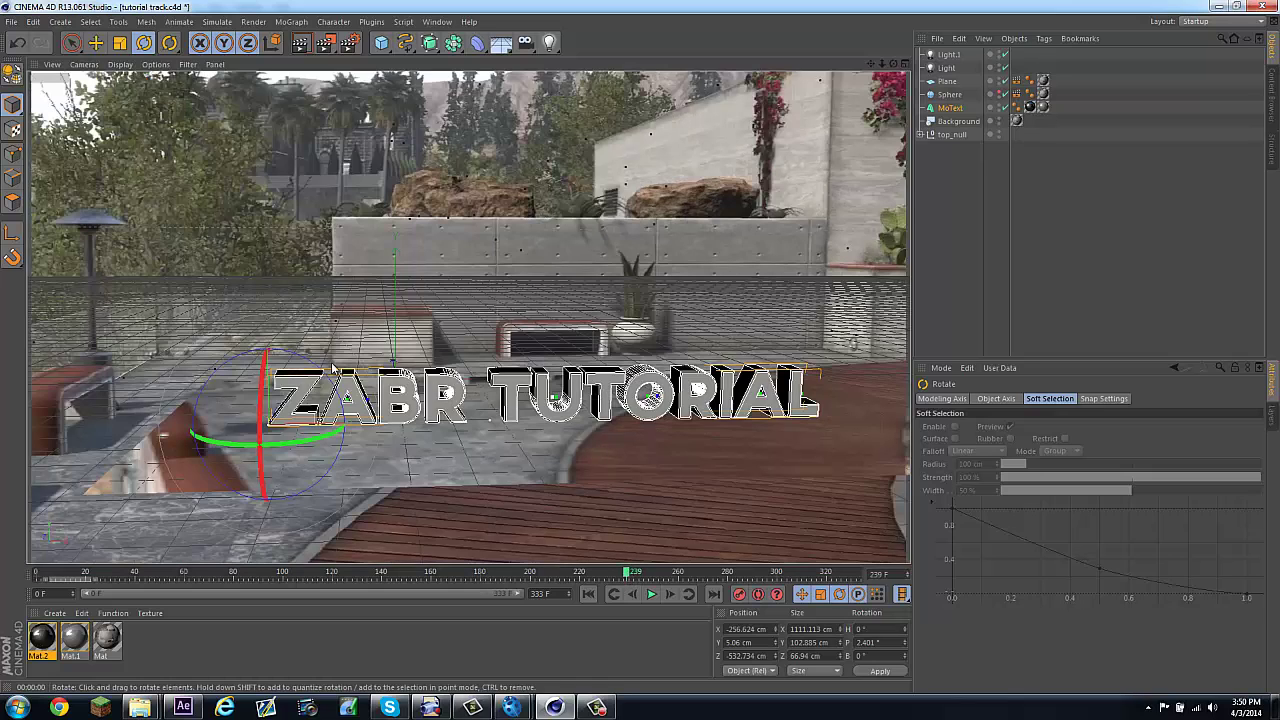
pyautogui.click(95, 43)
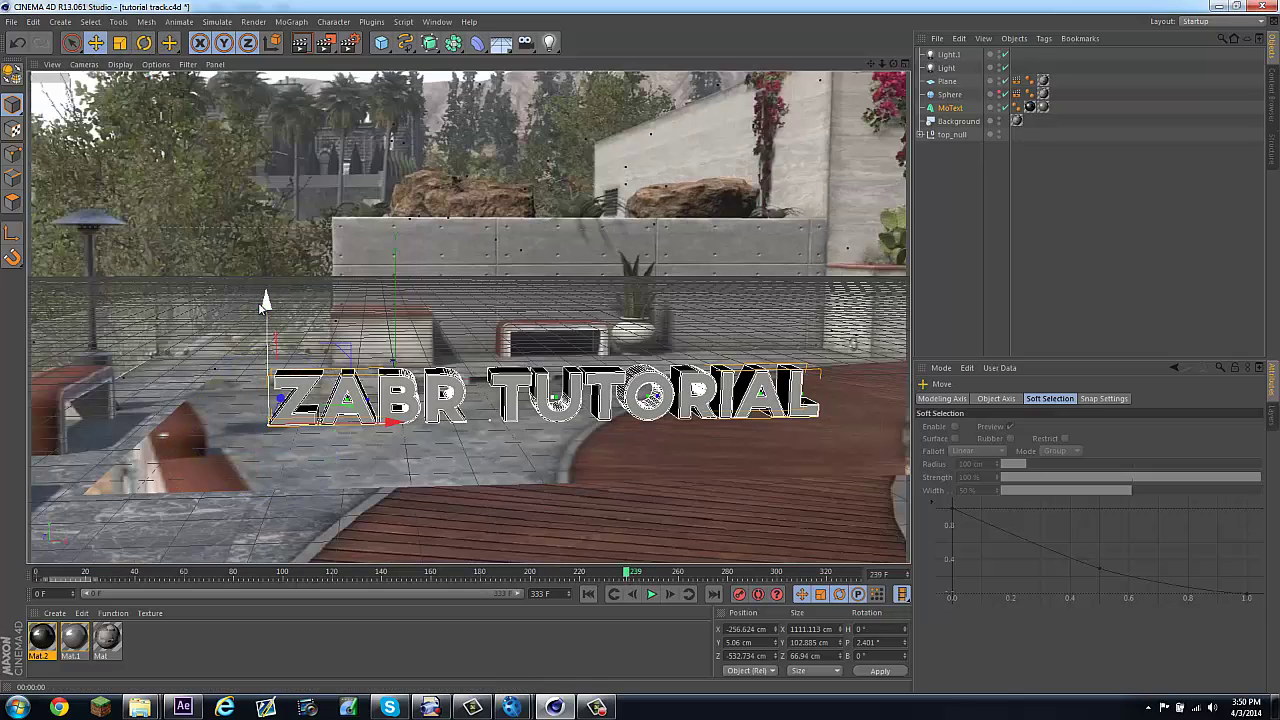
pyautogui.moveTo(260, 300); pyautogui.dragTo(256, 306)
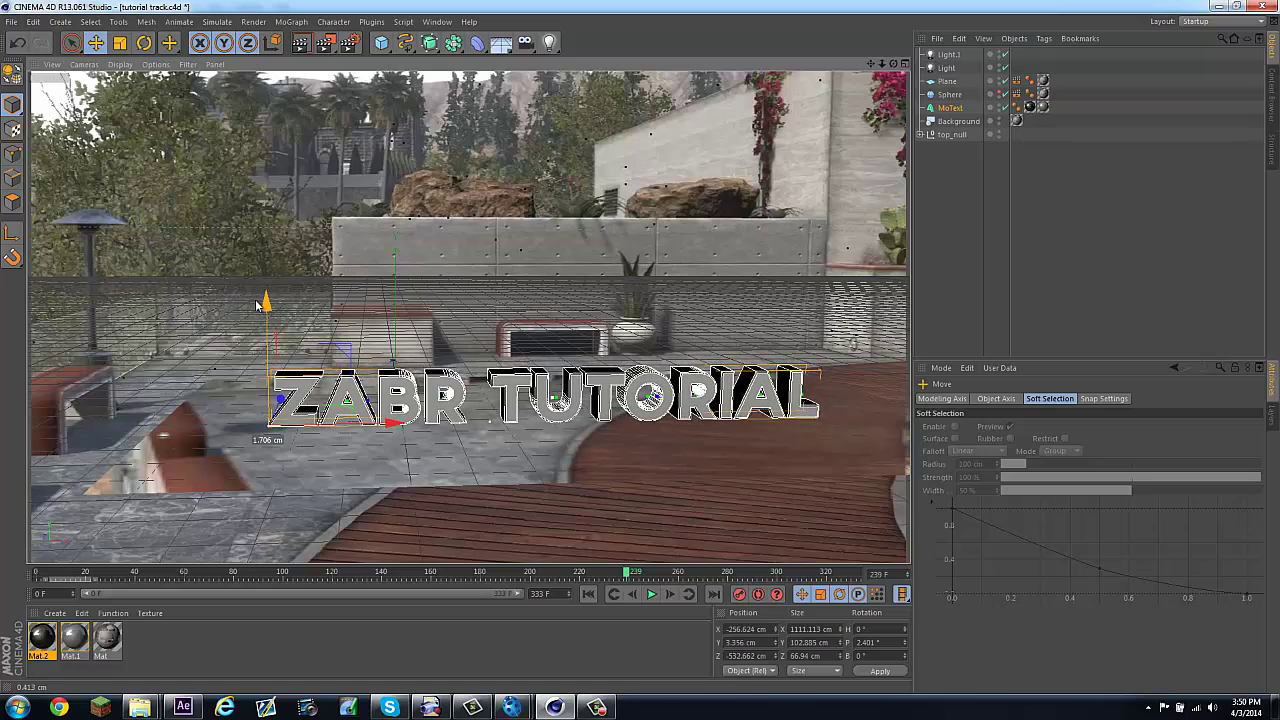
pyautogui.click(301, 44)
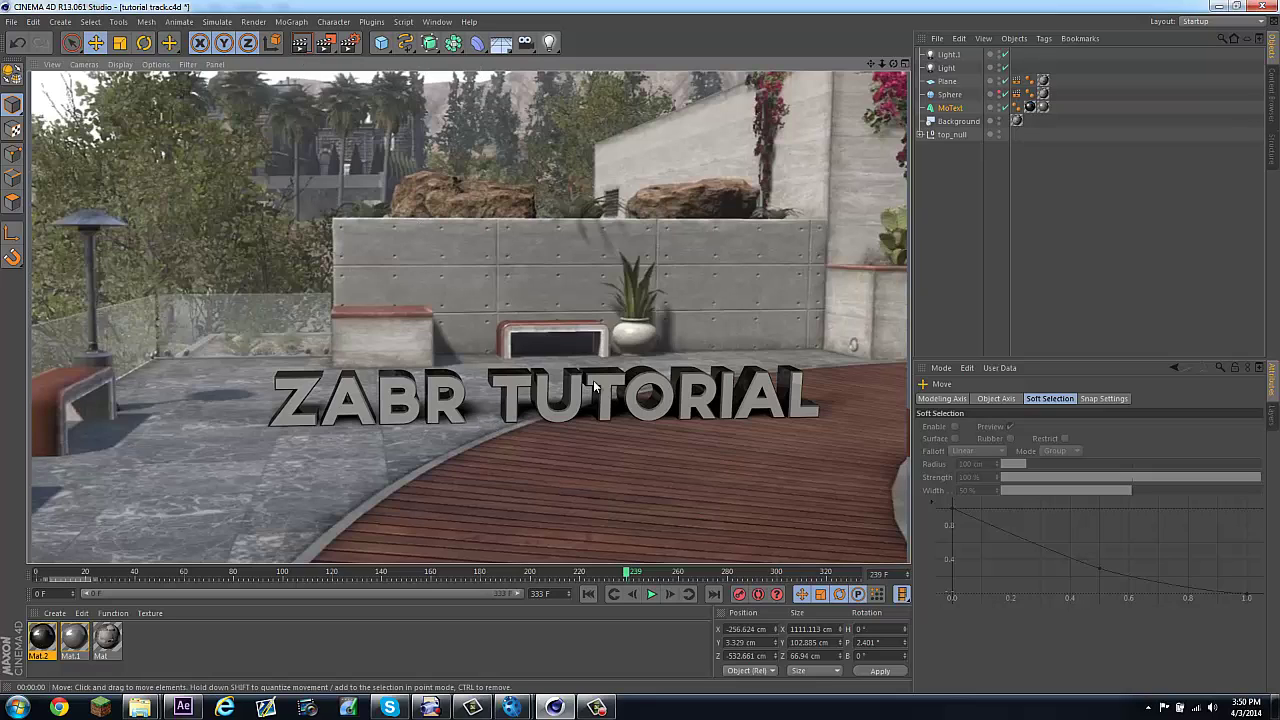
# Step: Render previews with both lights disabled and with both enabled to compare the lighting on the text
pyautogui.click(1000, 56)
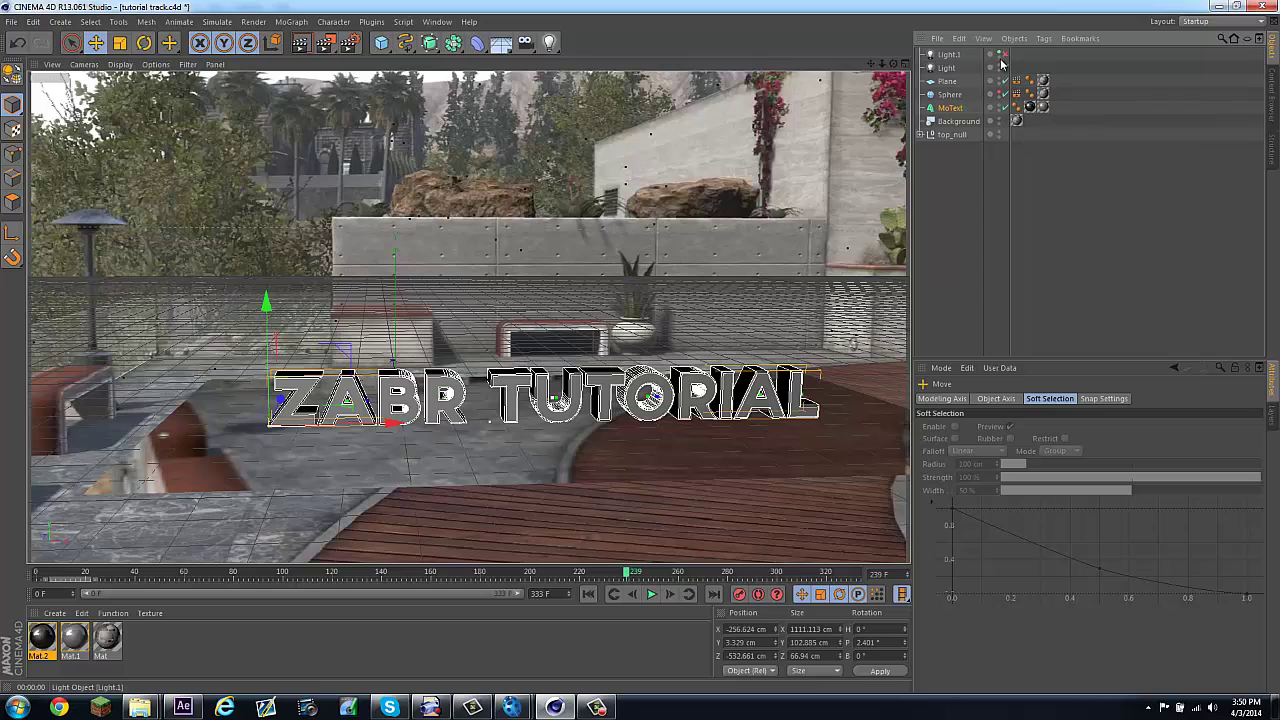
pyautogui.click(1004, 56)
pyautogui.click(1004, 56)
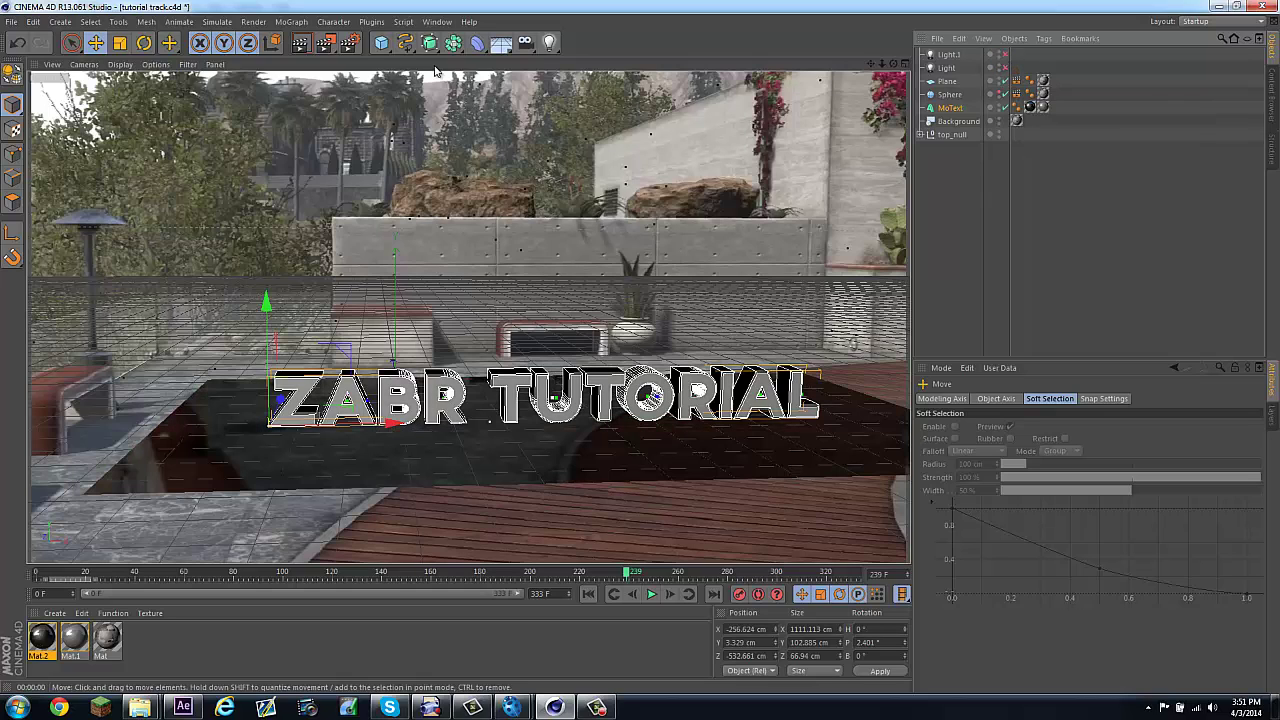
pyautogui.click(310, 44)
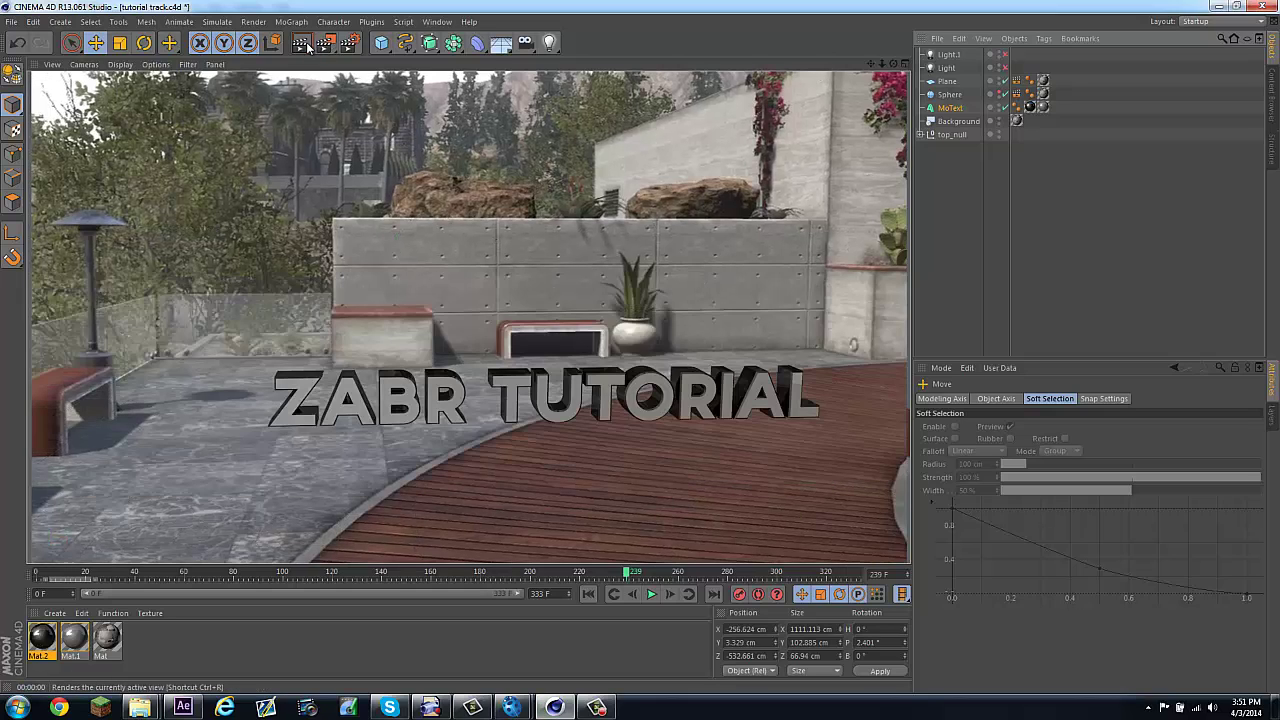
pyautogui.click(1005, 56)
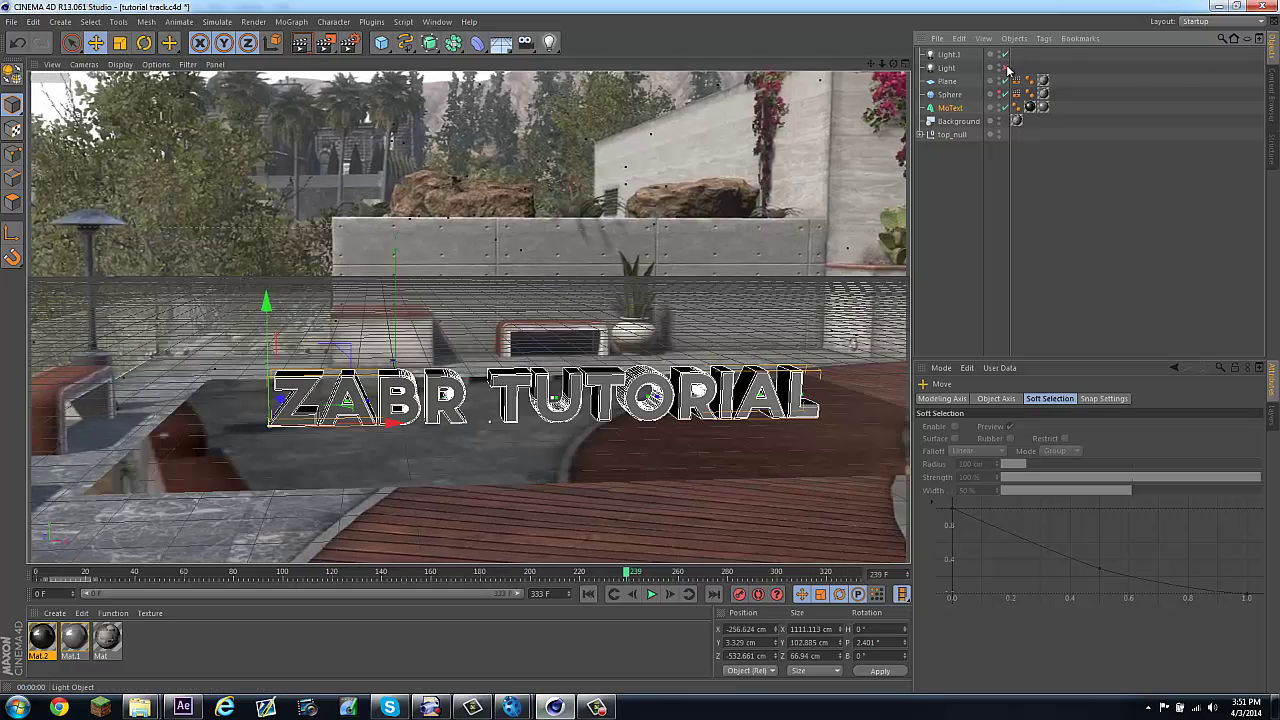
pyautogui.click(300, 44)
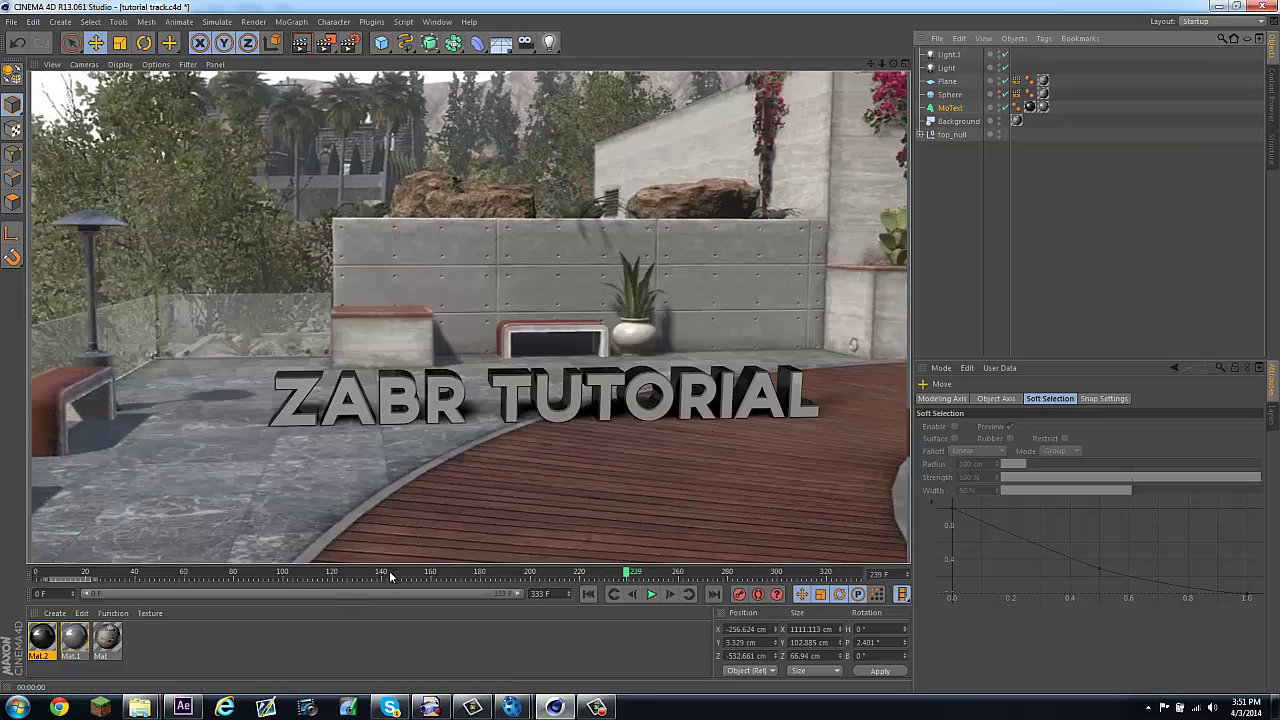
# Step: Move to frame 333 and set the render output's frame range to All Frames
pyautogui.moveTo(391, 576); pyautogui.dragTo(1012, 646)
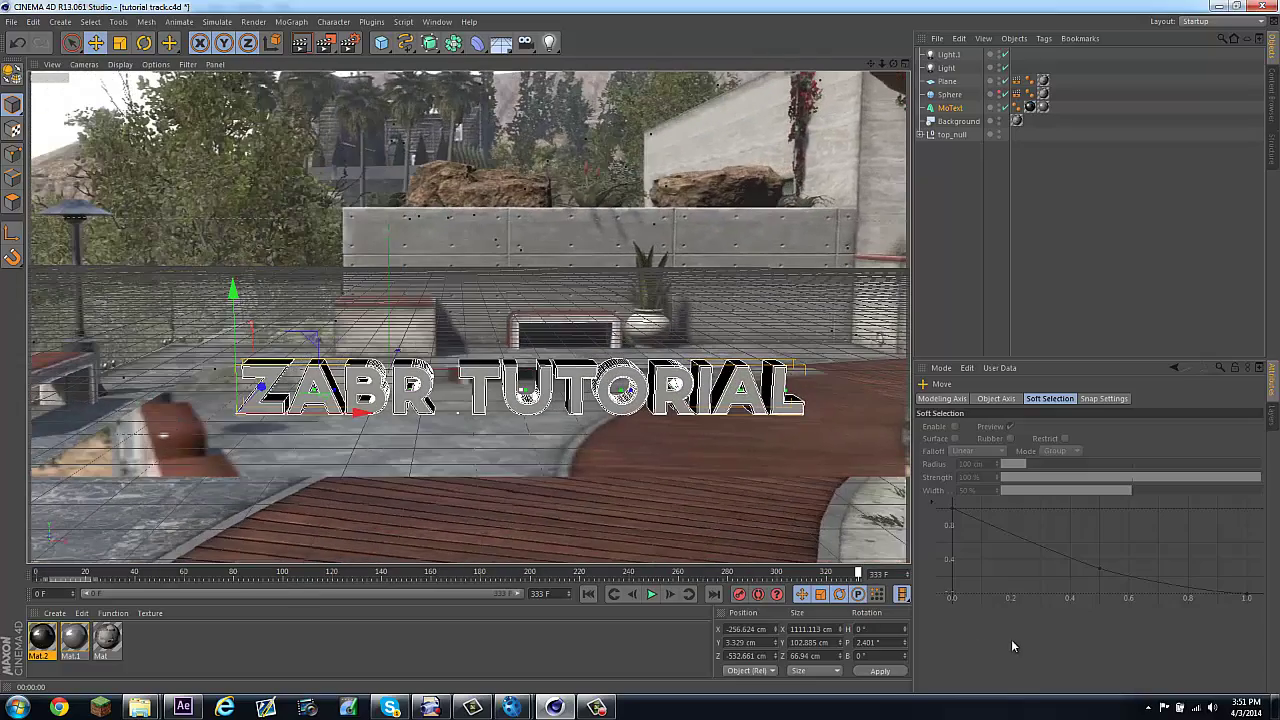
pyautogui.click(349, 42)
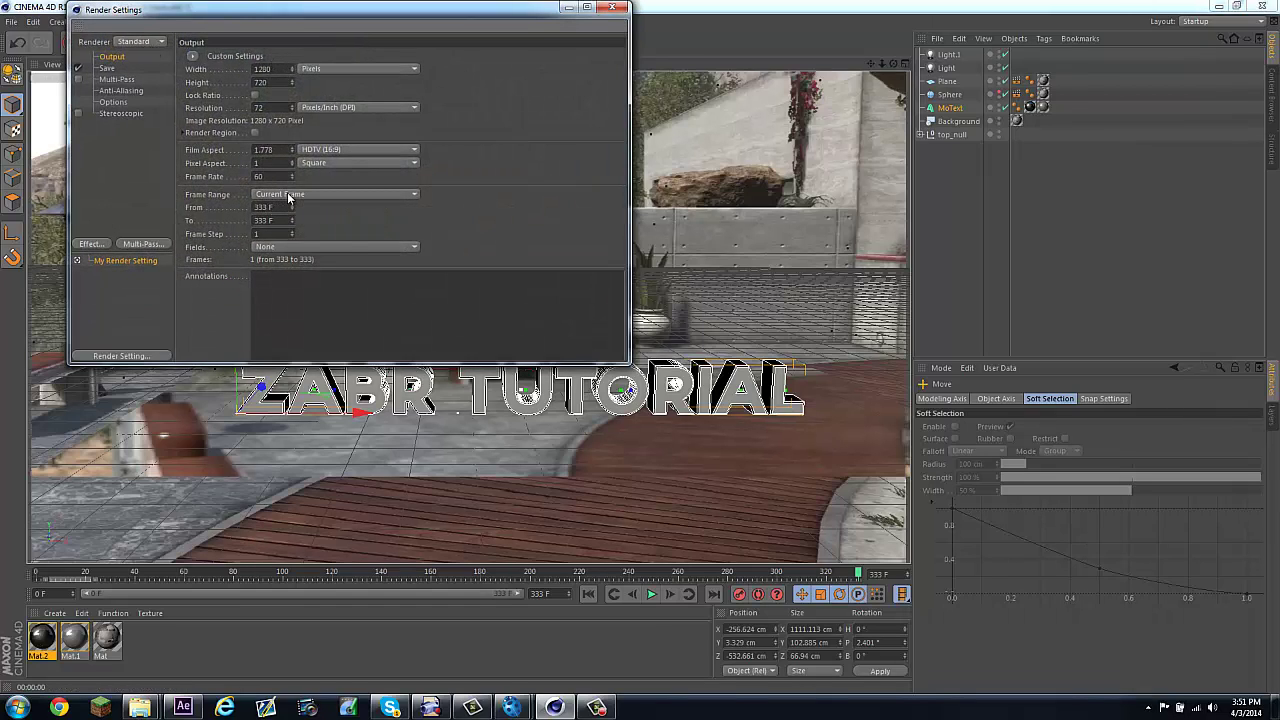
pyautogui.click(344, 196)
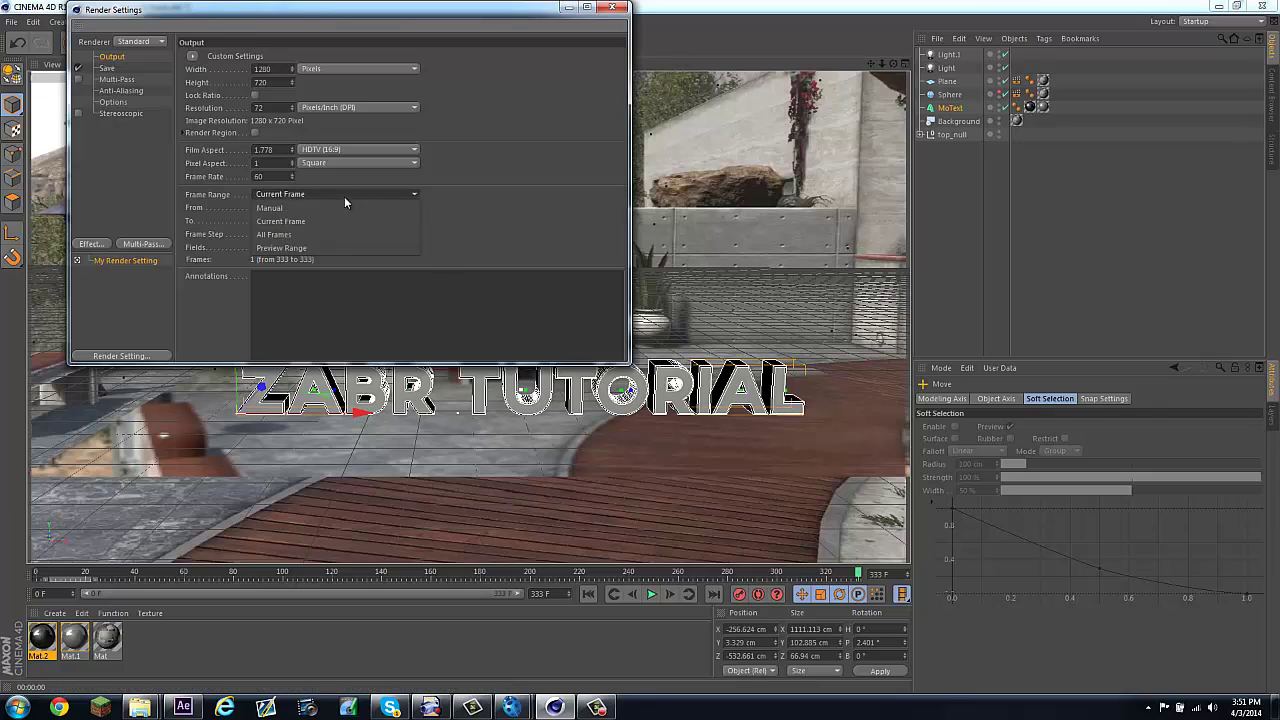
pyautogui.click(289, 236)
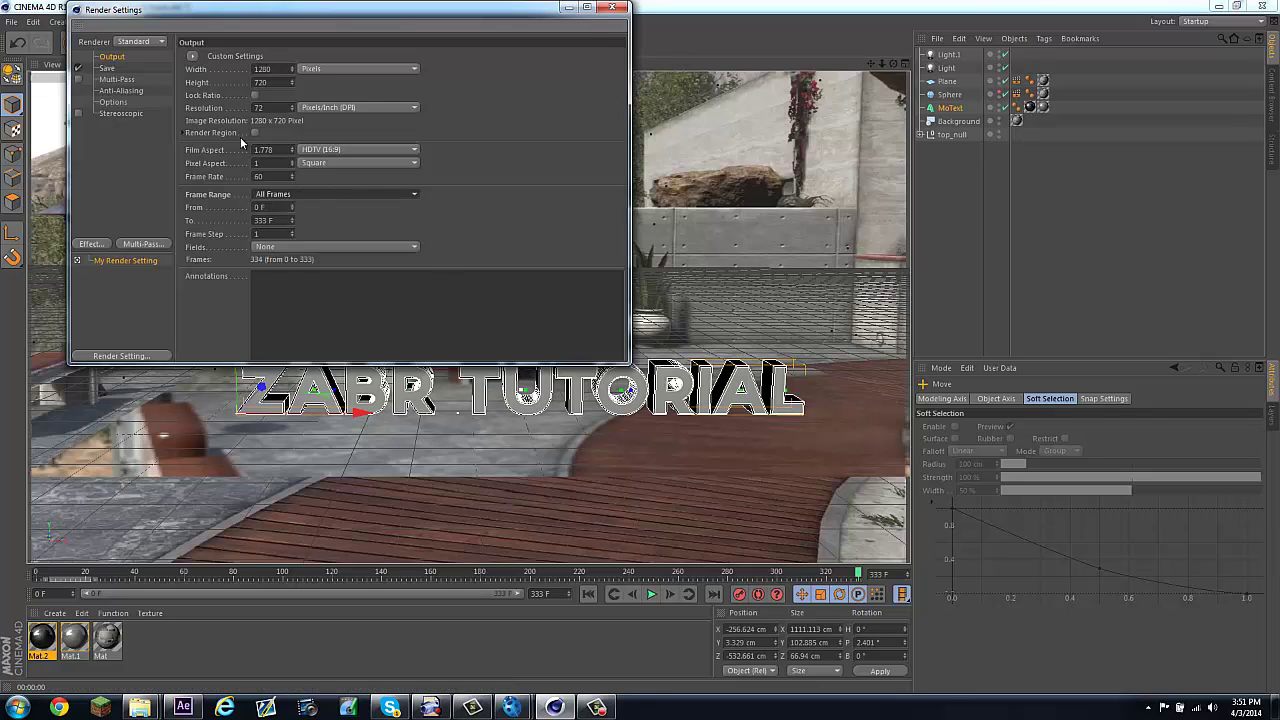
# Step: Set the render to save as "done track" in the motion track tutorial folder, using the AVI Movie format
pyautogui.click(107, 68)
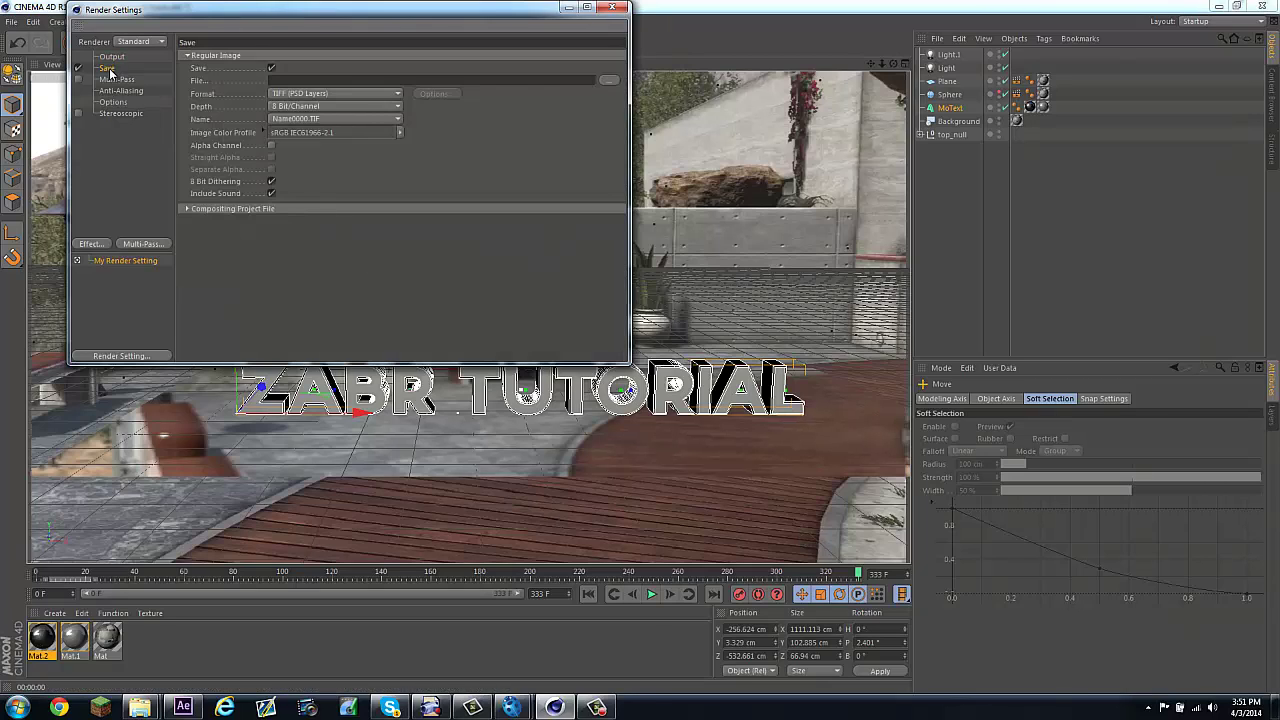
pyautogui.click(607, 80)
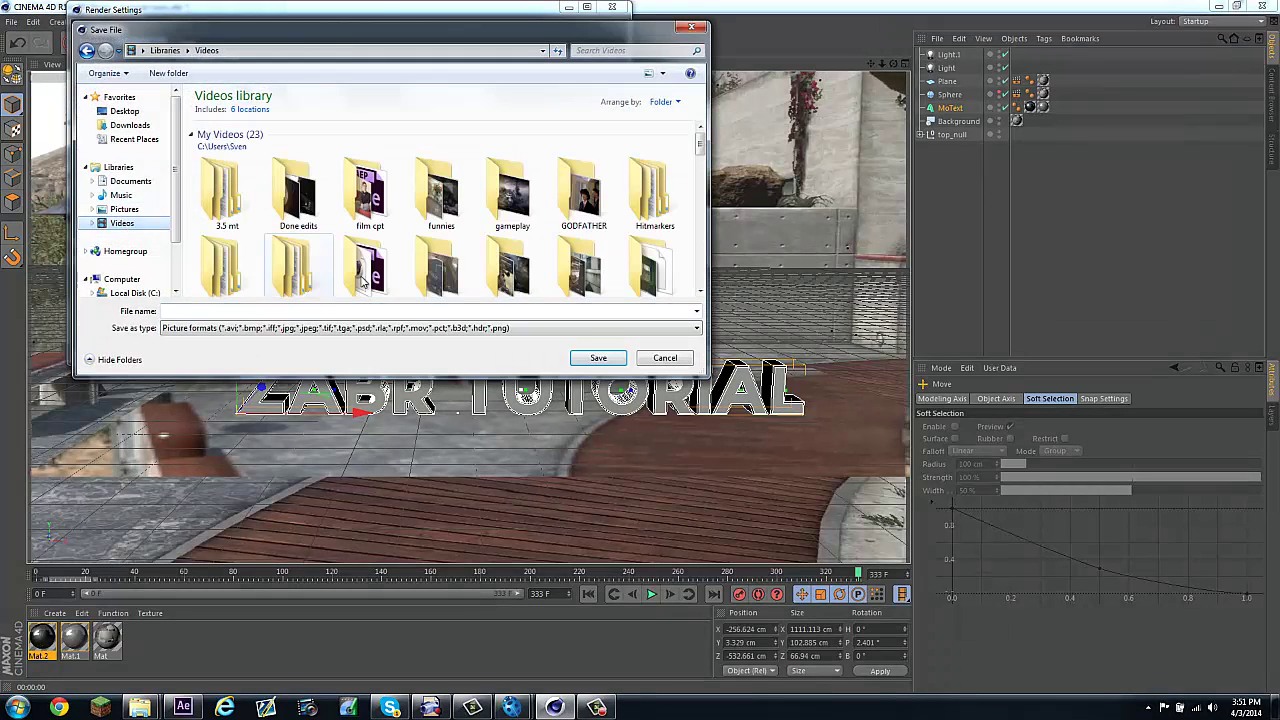
pyautogui.scroll(-3, 423, 256)
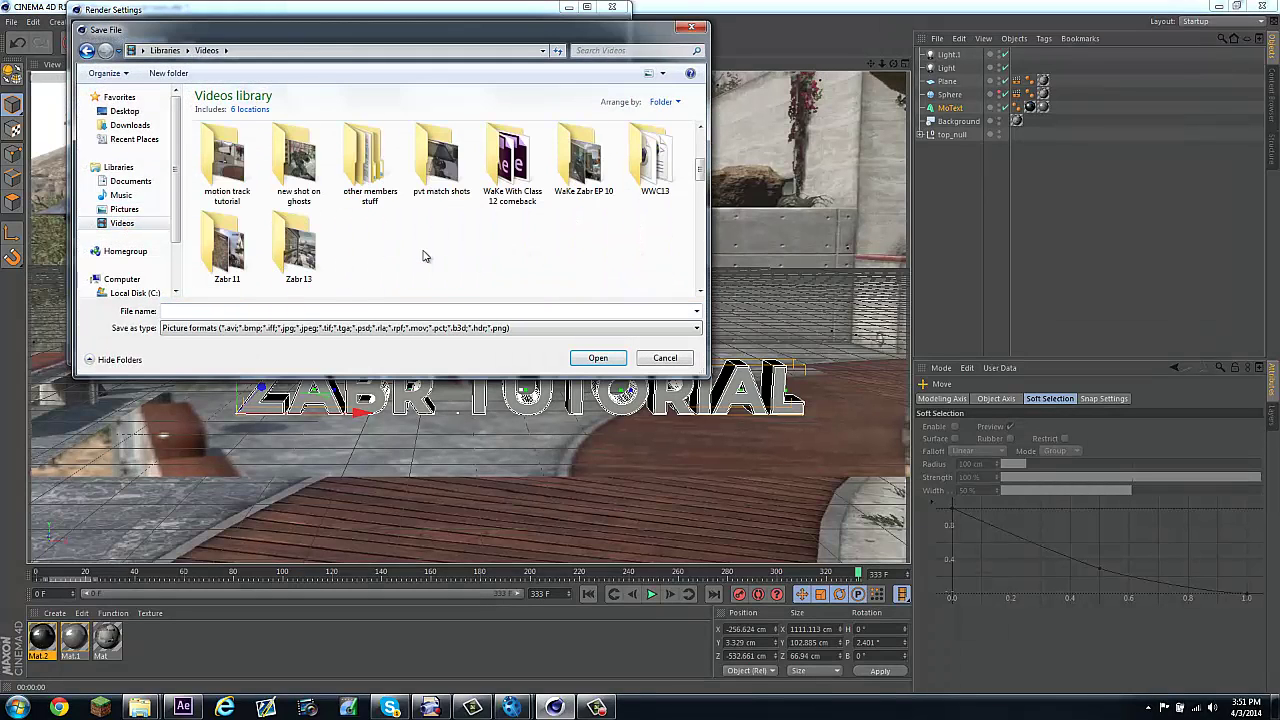
pyautogui.doubleClick(234, 200)
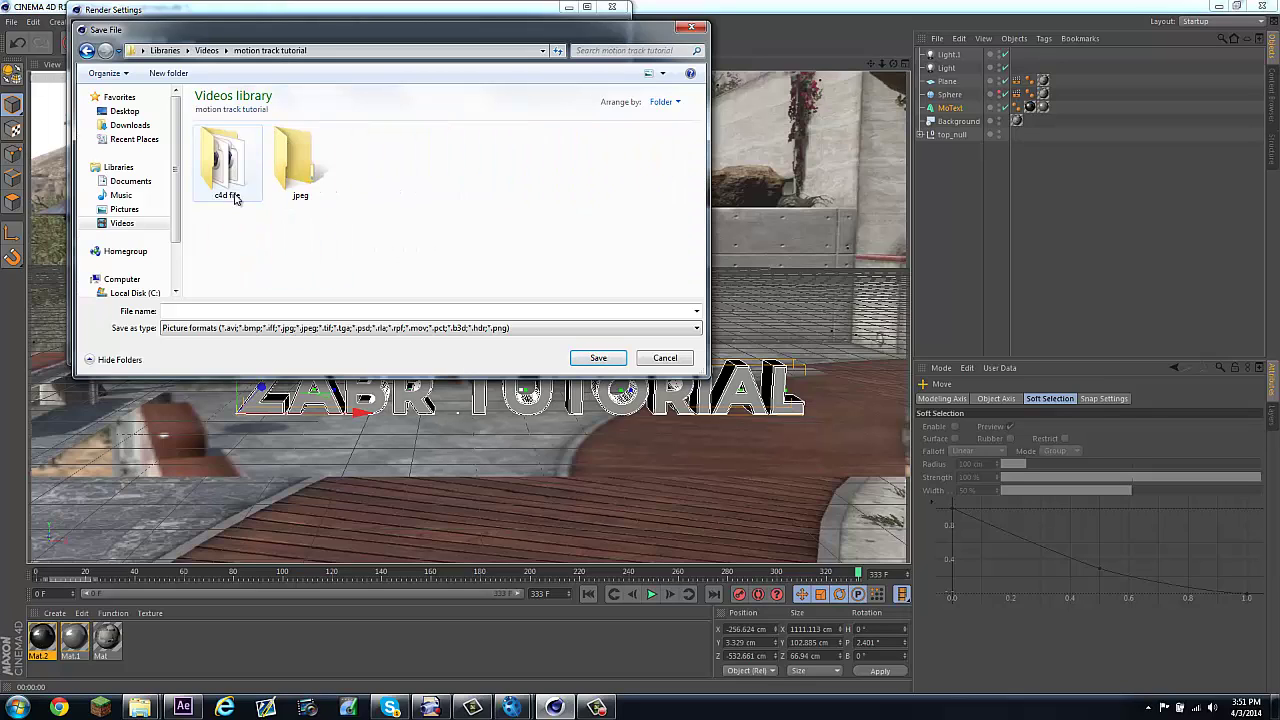
pyautogui.click(282, 310)
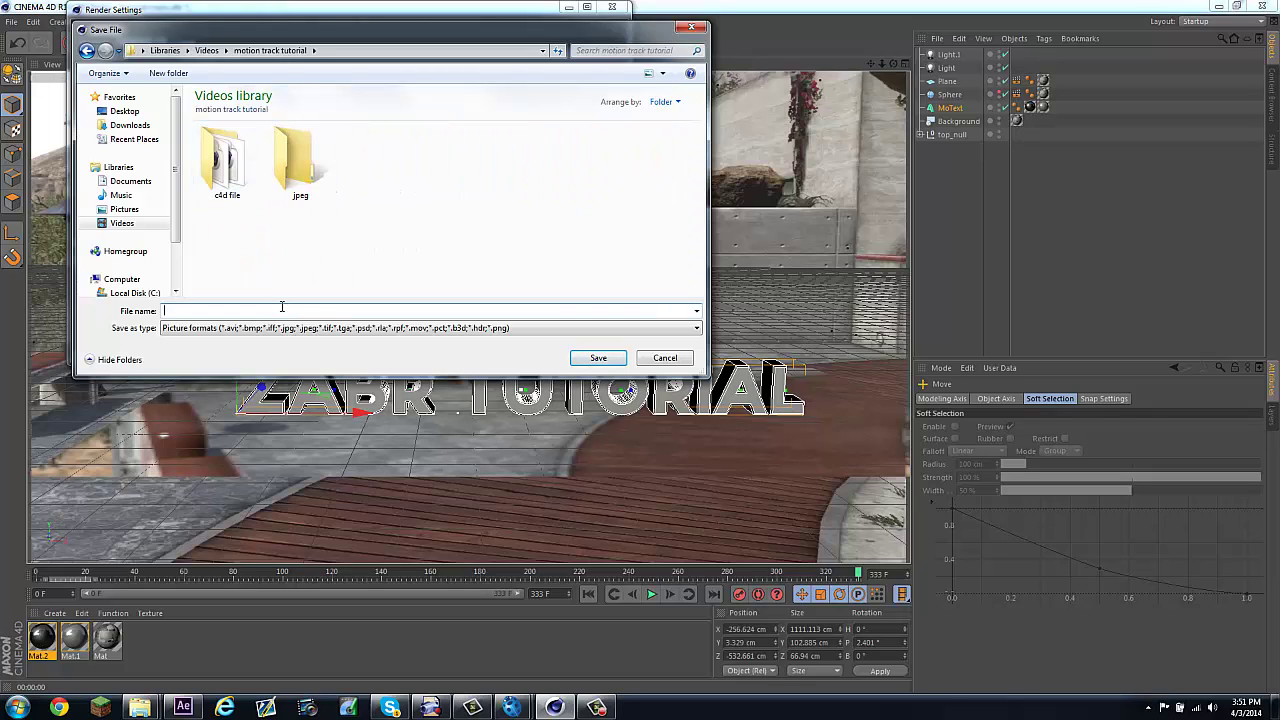
pyautogui.write('done track')
pyautogui.click(582, 358)
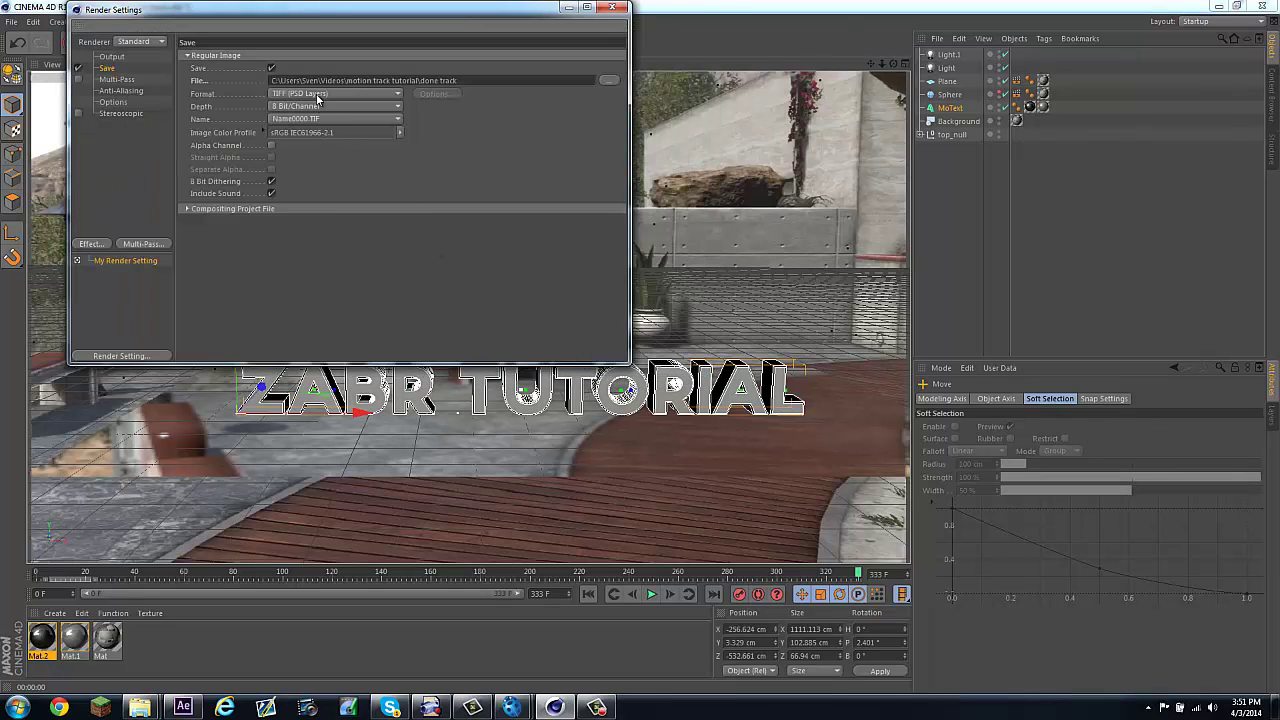
pyautogui.click(316, 94)
pyautogui.click(310, 323)
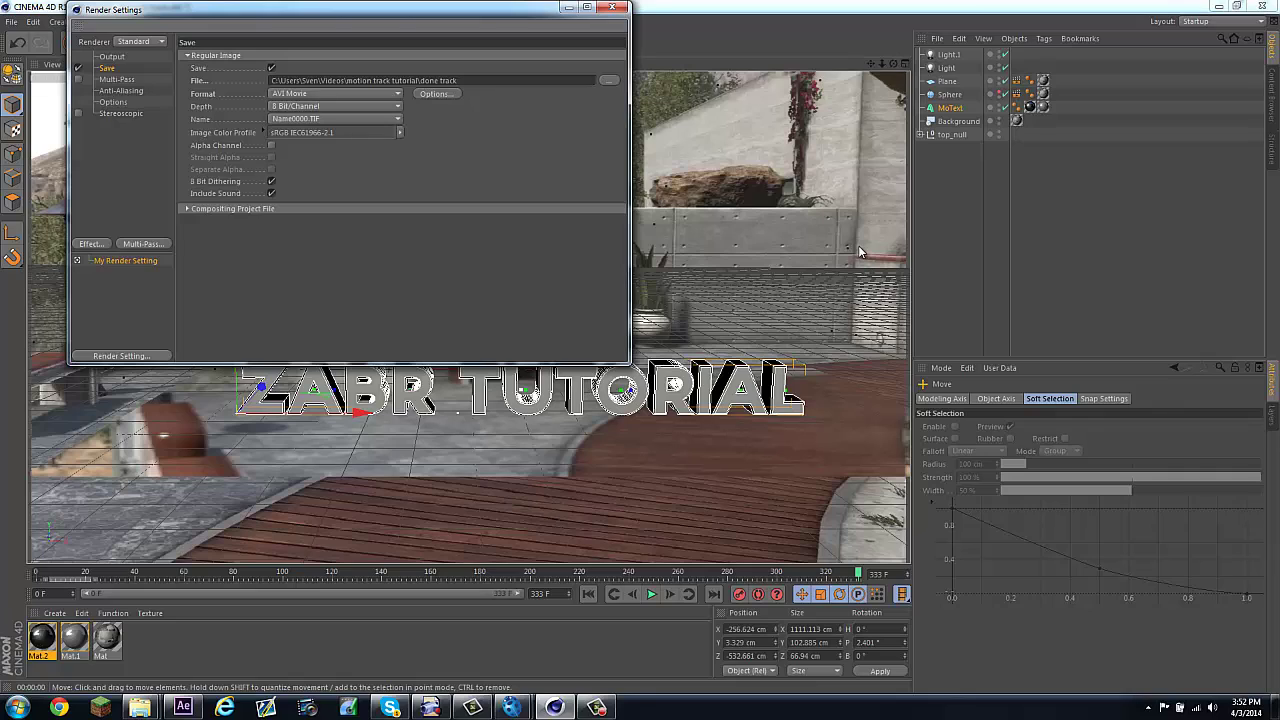
# Step: Set the render's anti-aliasing to Best with a minimum level of 2x2, review the remaining render options and close the settings
pyautogui.click(118, 80)
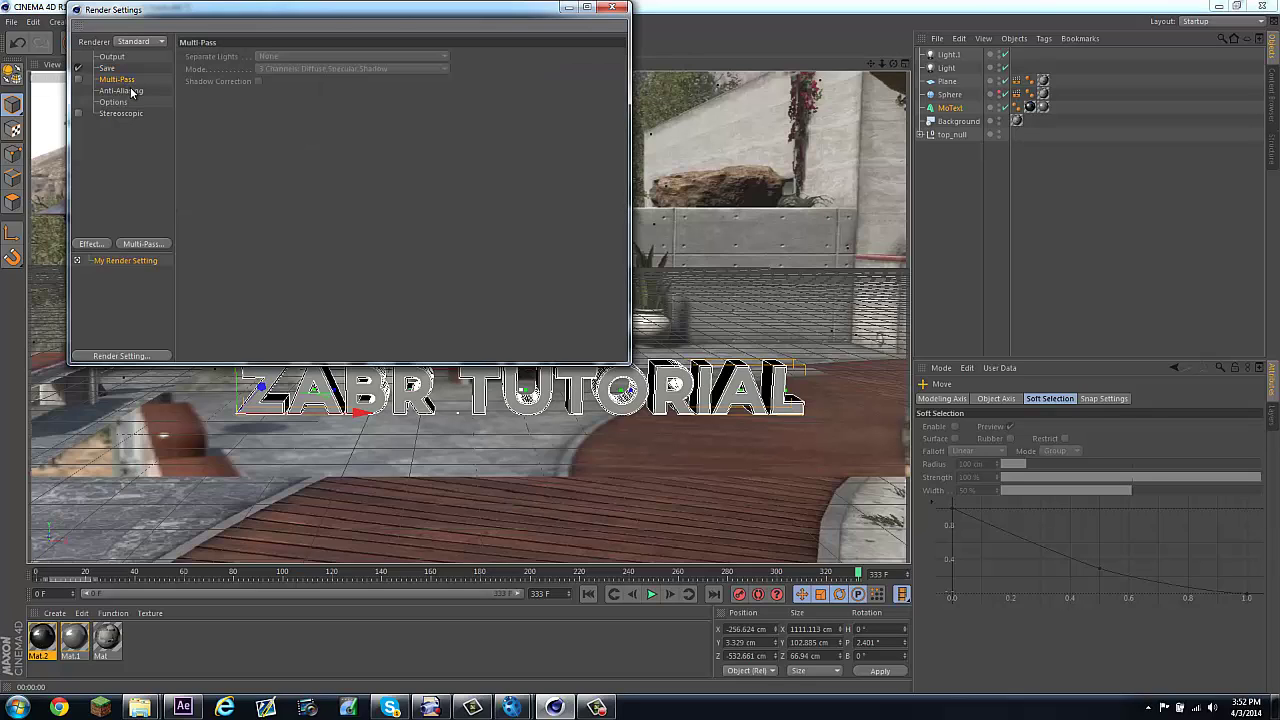
pyautogui.click(140, 91)
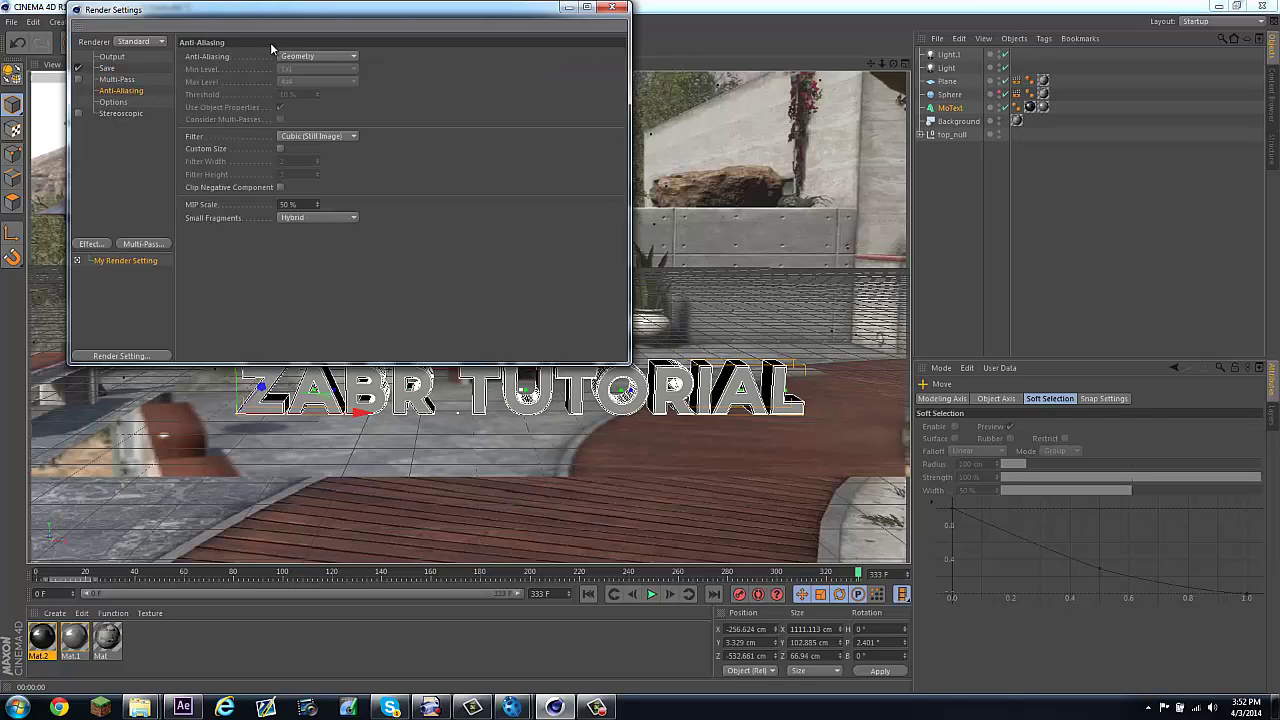
pyautogui.click(300, 57)
pyautogui.click(307, 97)
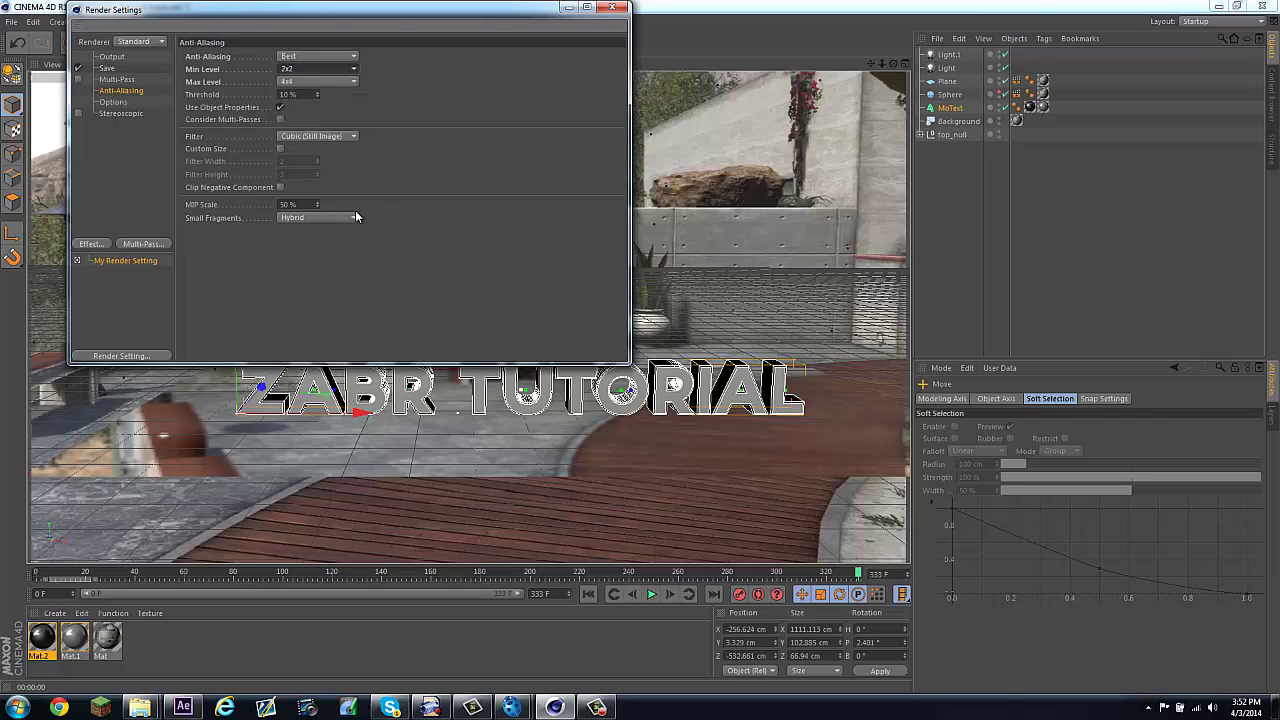
pyautogui.click(112, 102)
pyautogui.click(120, 113)
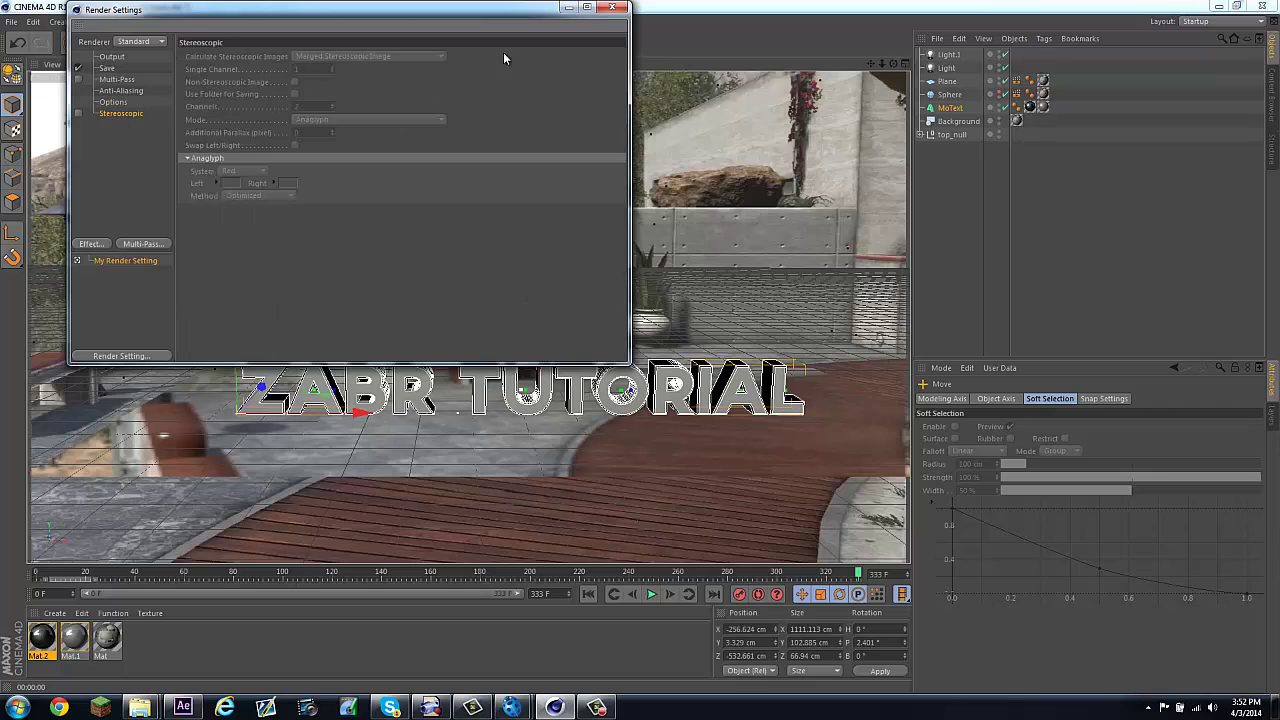
pyautogui.click(609, 9)
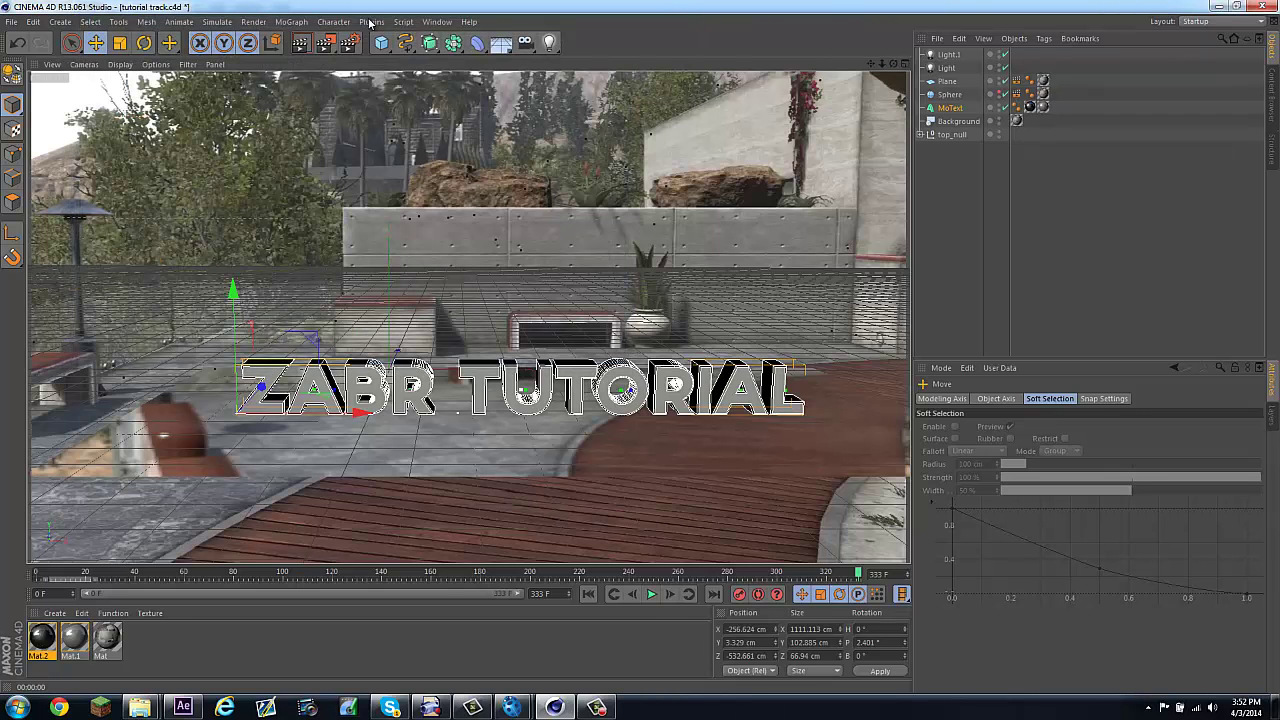
# Step: Save the project while adding it to the render queue, and start rendering the queued job
pyautogui.click(326, 43)
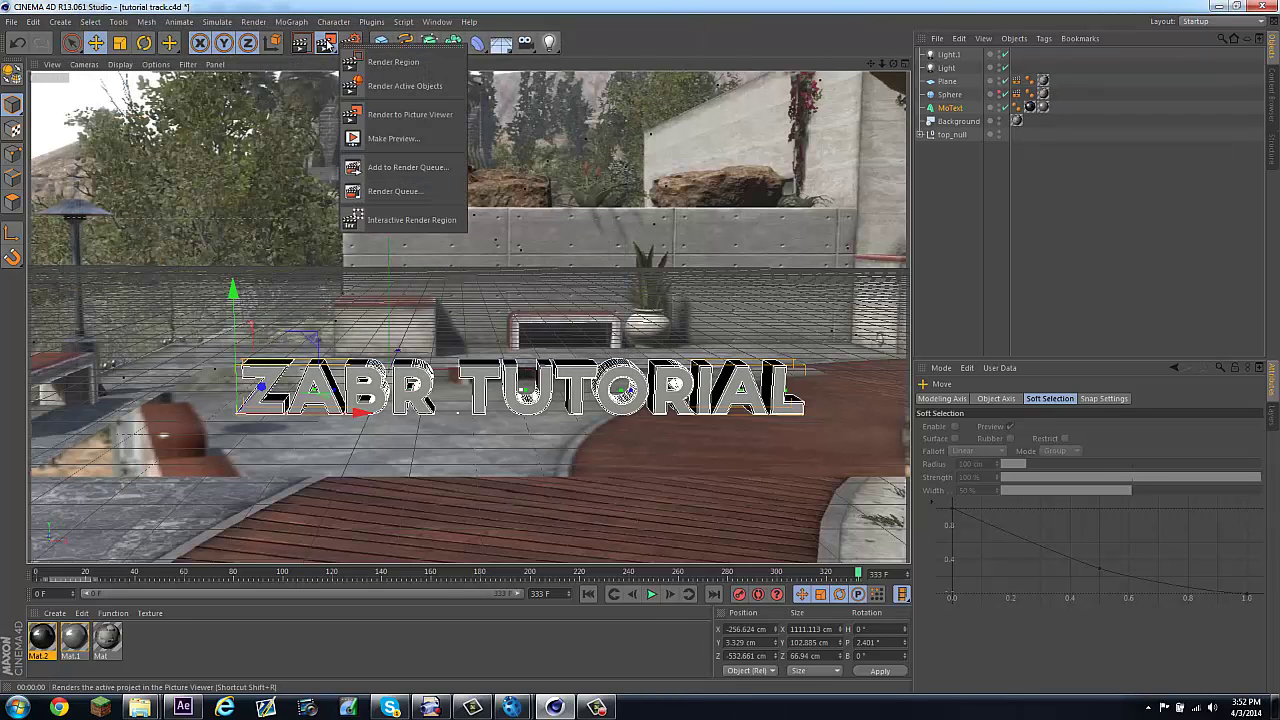
pyautogui.click(405, 167)
pyautogui.click(589, 397)
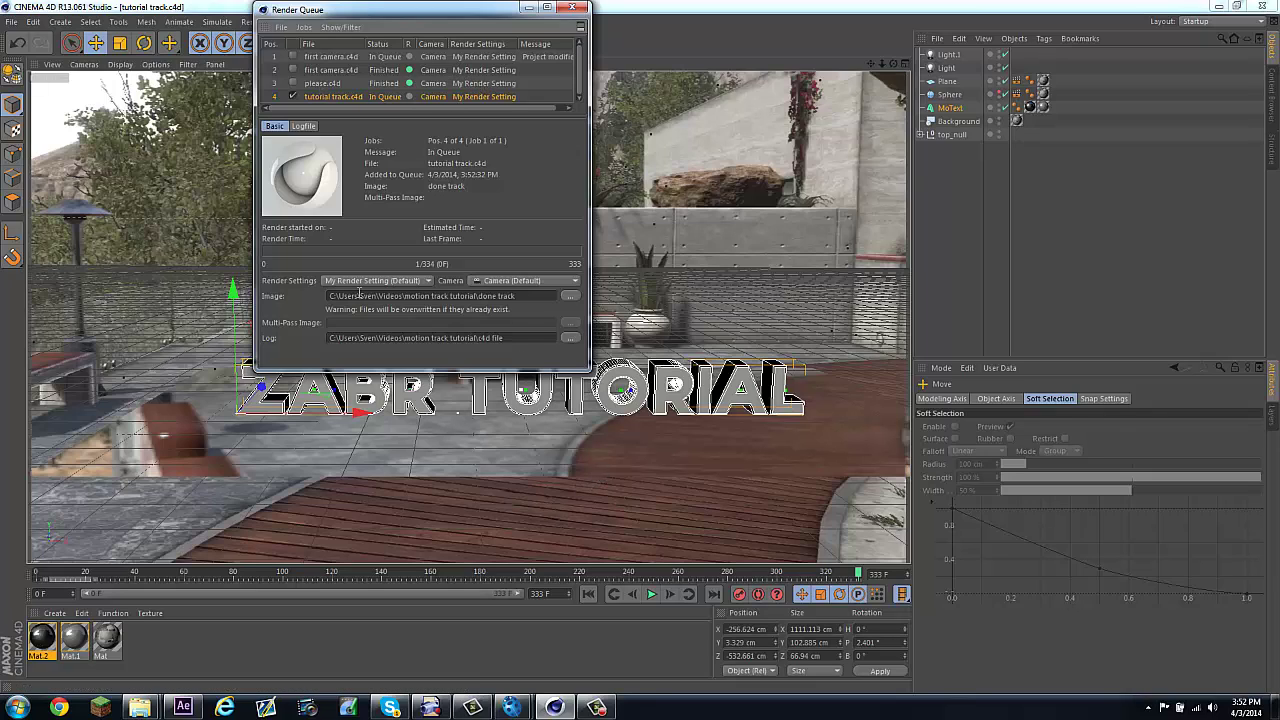
pyautogui.click(304, 27)
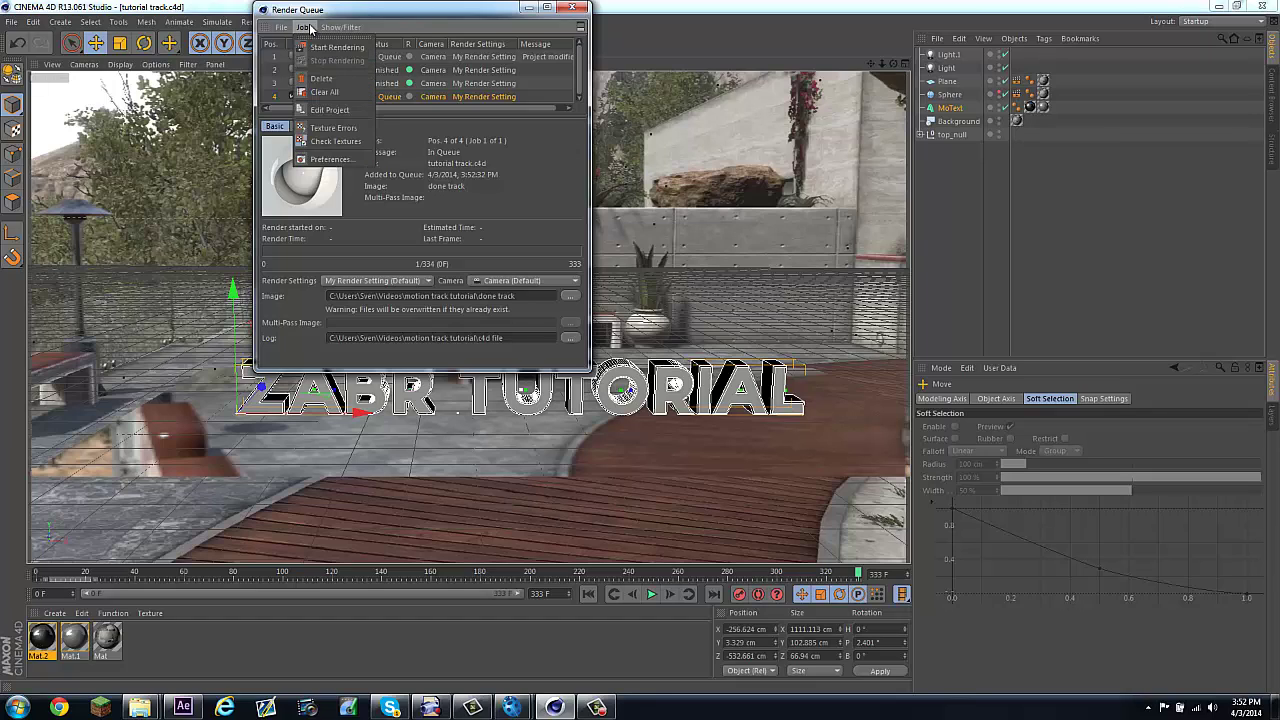
pyautogui.click(320, 47)
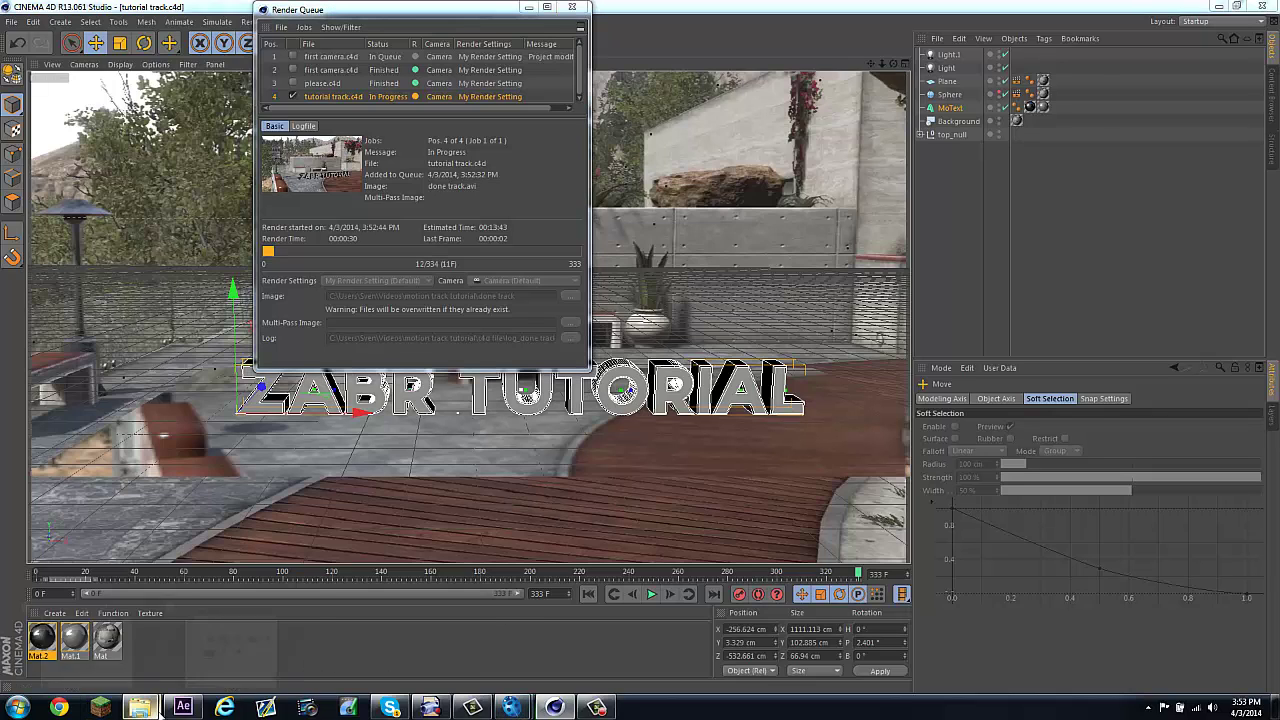
# Step: Open the motion track tutorial folder in Windows Explorer to locate the done track AVI
pyautogui.moveTo(162, 706)
pyautogui.click(124, 640)
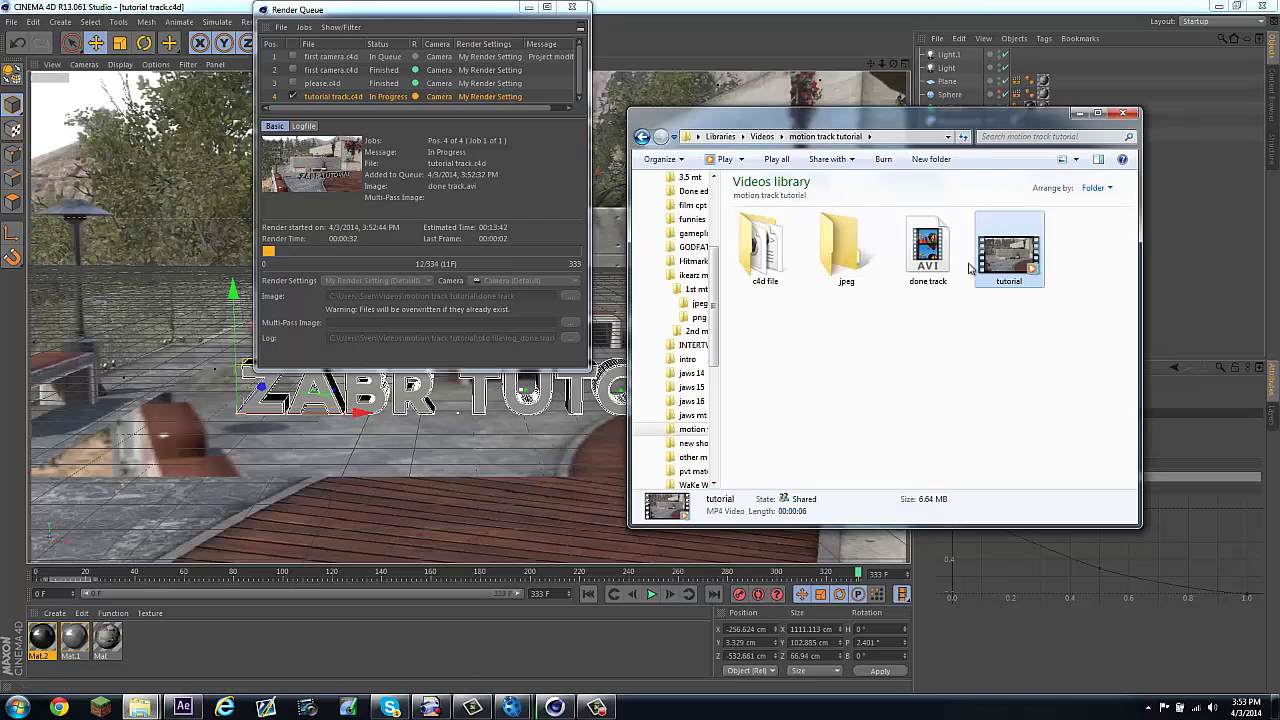
pyautogui.click(942, 326)
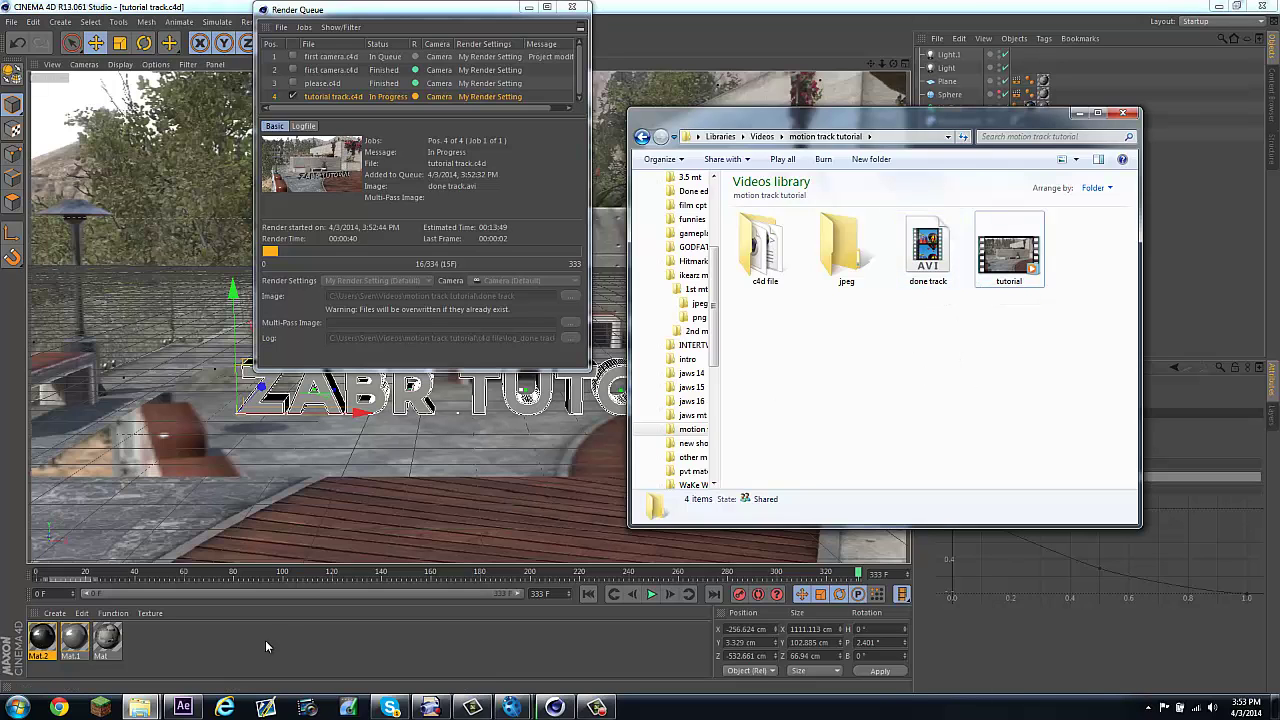
# Step: Switch to After Effects and examine the output module presets of the queued render and the tutorial composition's timeline
pyautogui.click(190, 709)
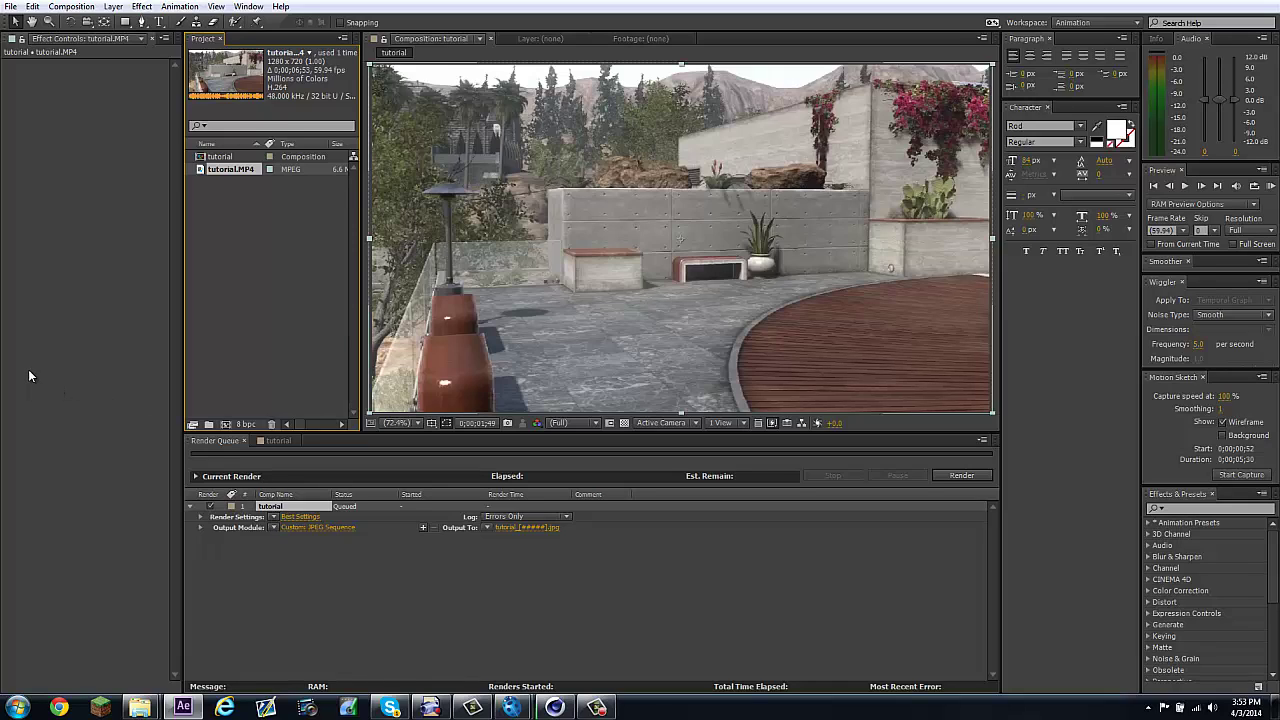
pyautogui.click(271, 528)
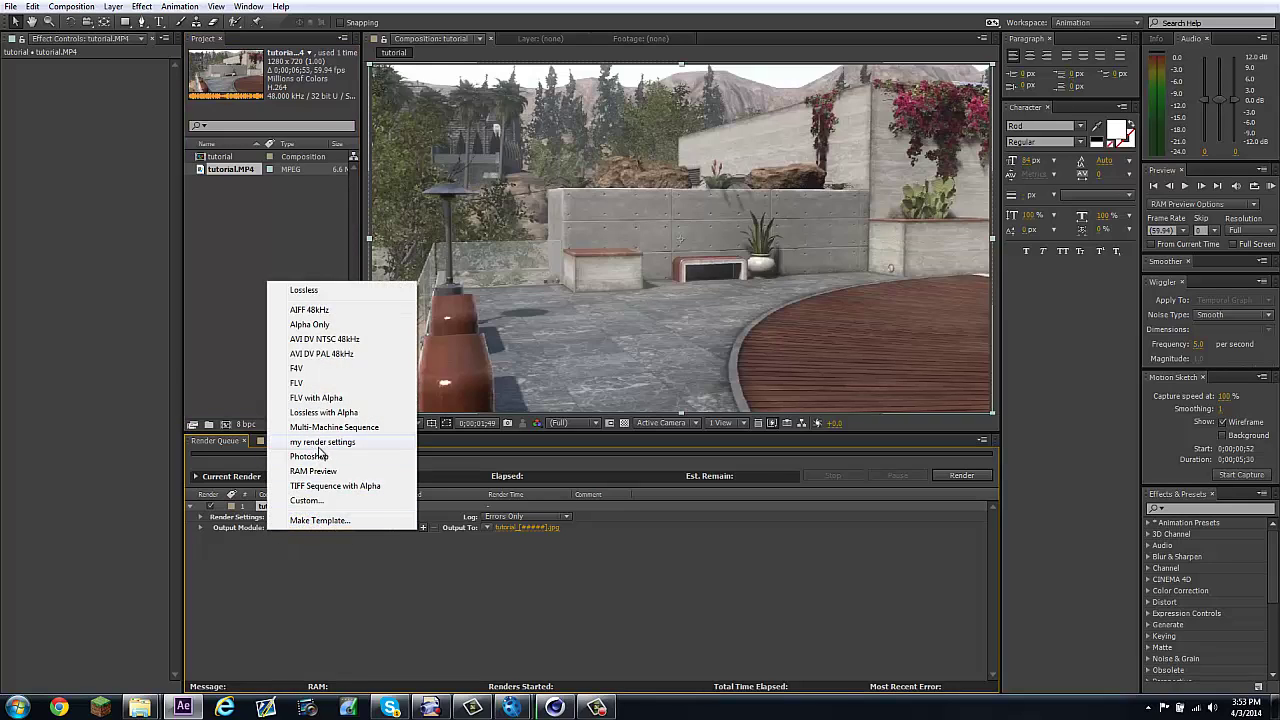
pyautogui.click(106, 519)
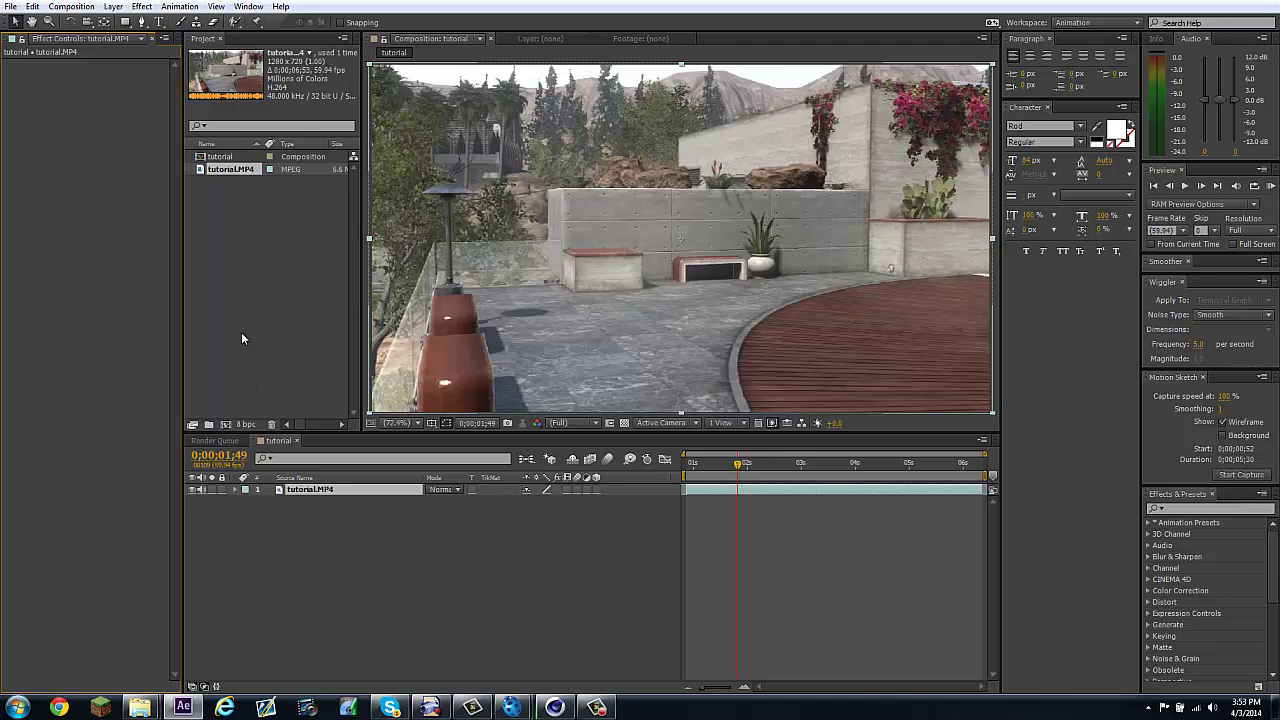
# Step: Show the done track file in its folder again, and switch back to Cinema 4D to check the render progress
pyautogui.moveTo(147, 711)
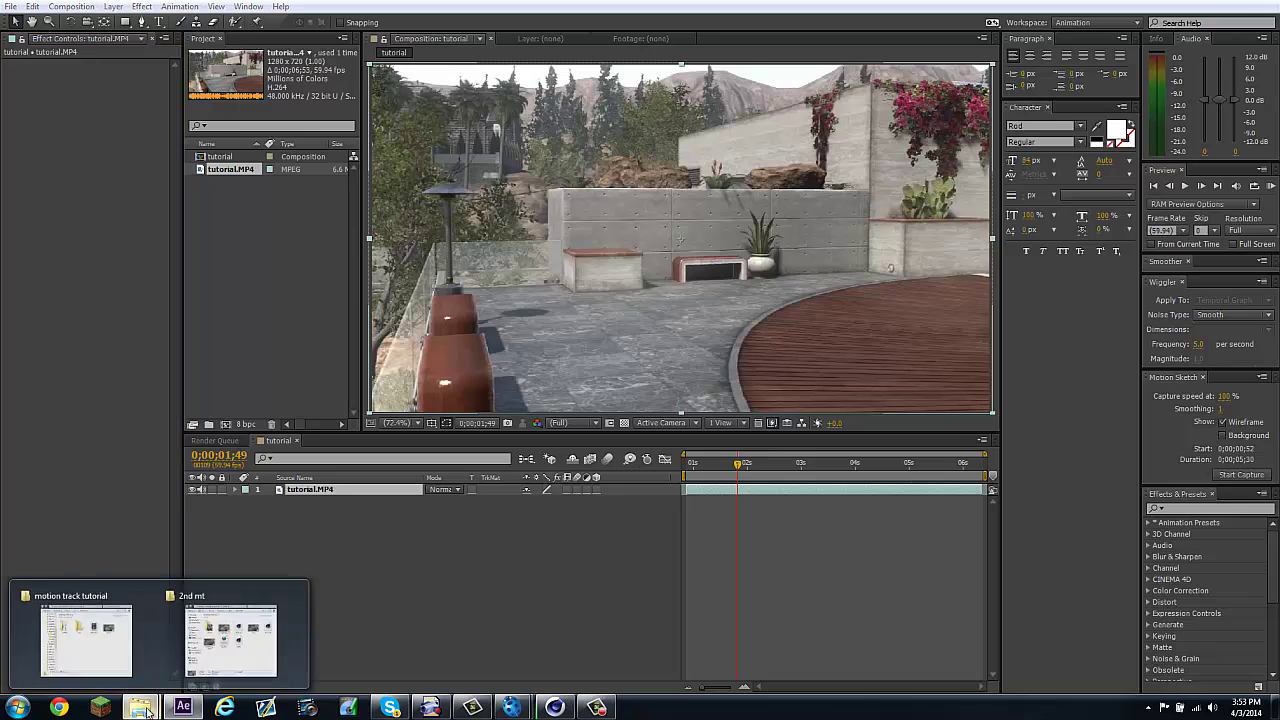
pyautogui.click(108, 634)
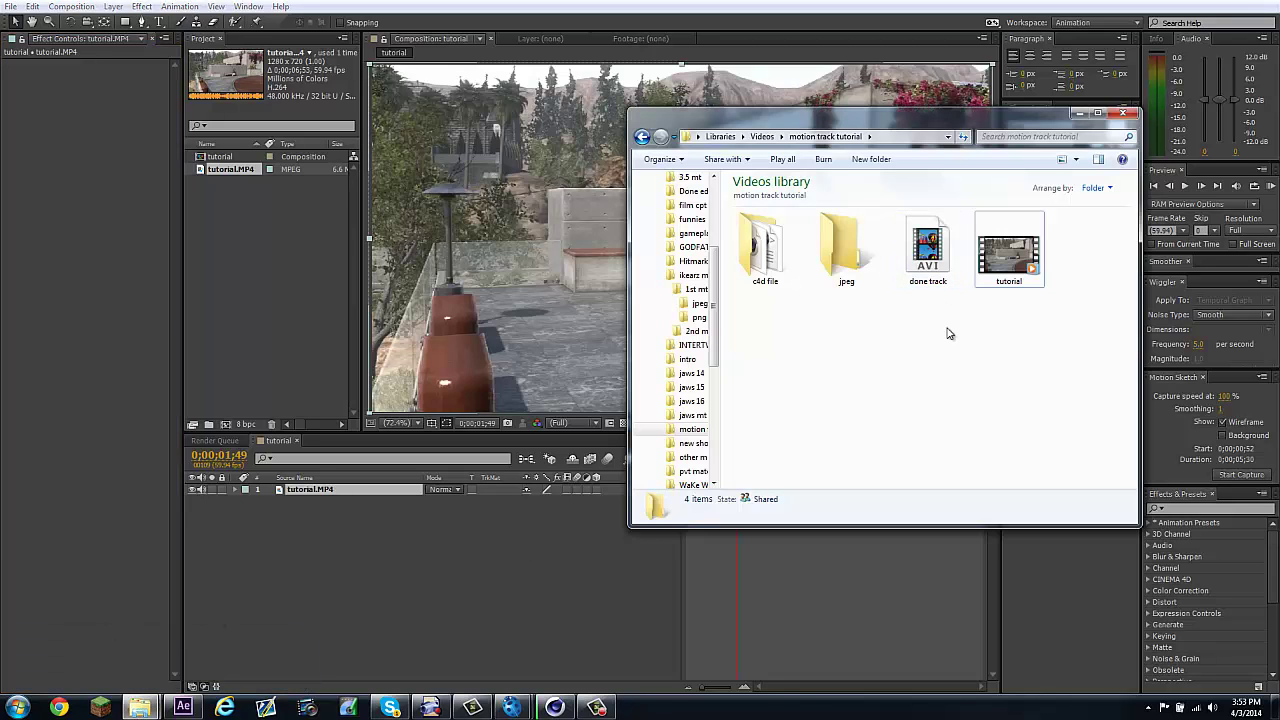
pyautogui.click(104, 321)
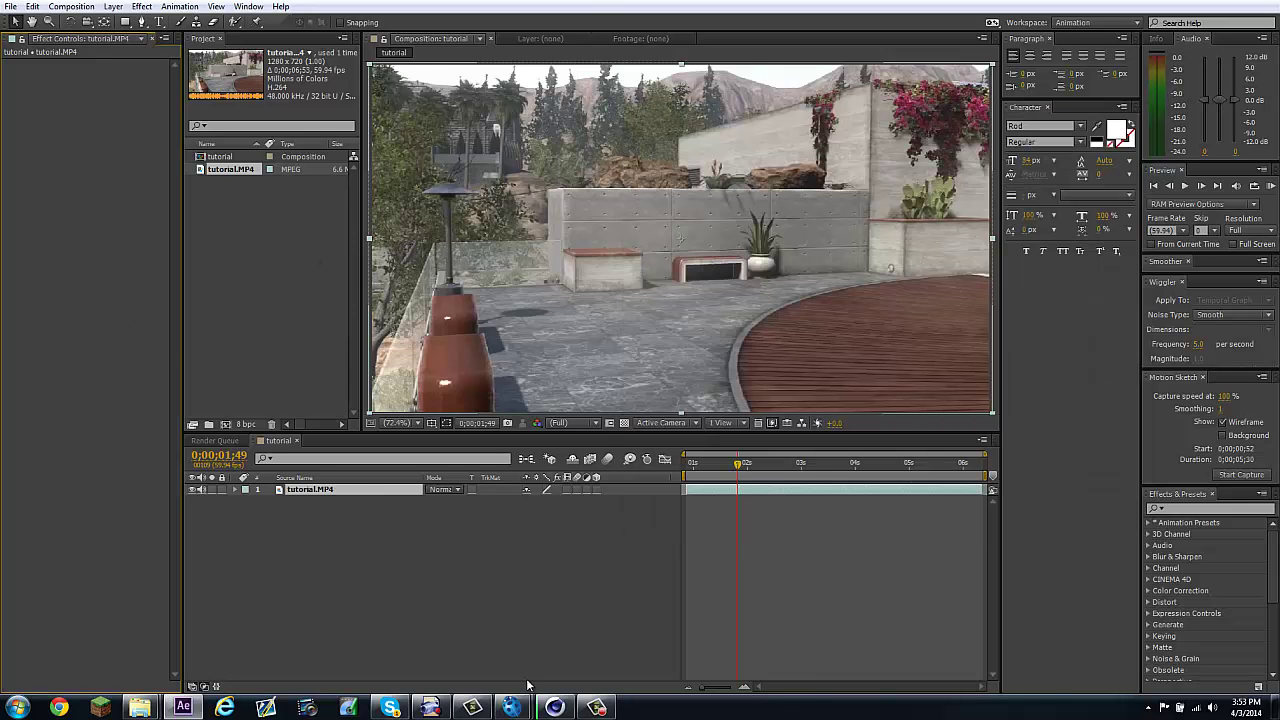
pyautogui.click(554, 707)
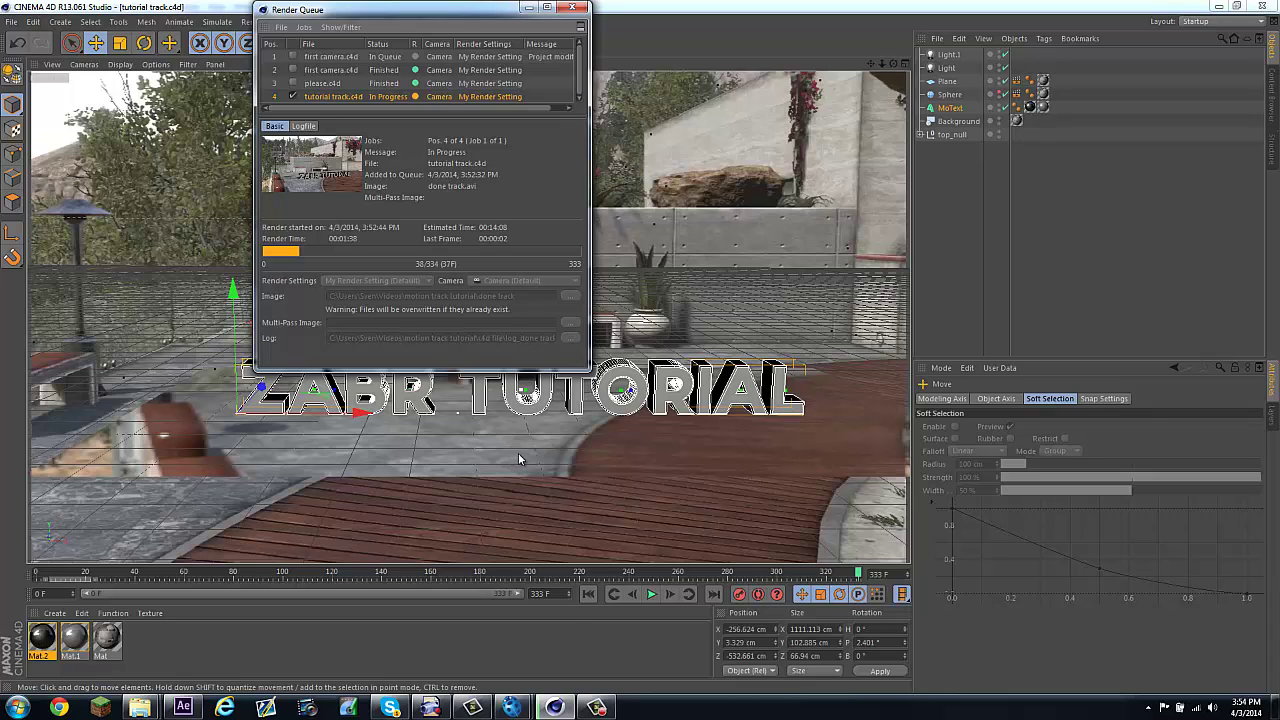
pyautogui.click(596, 707)
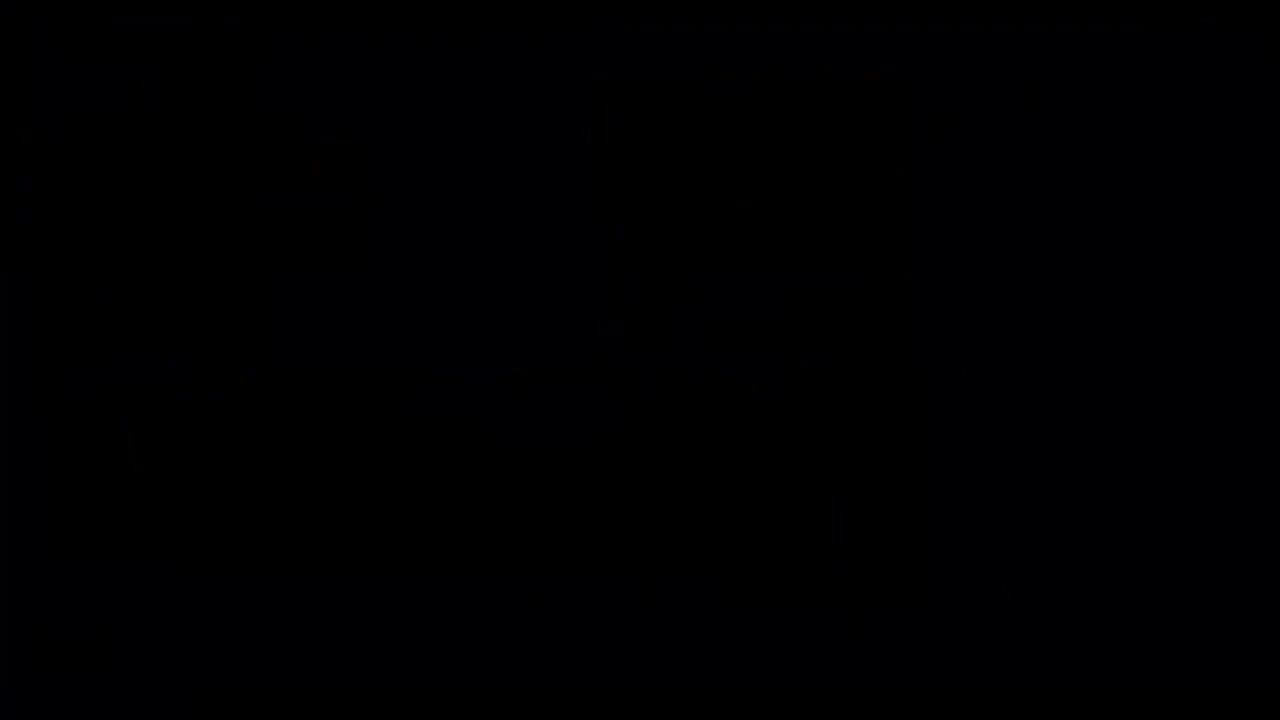